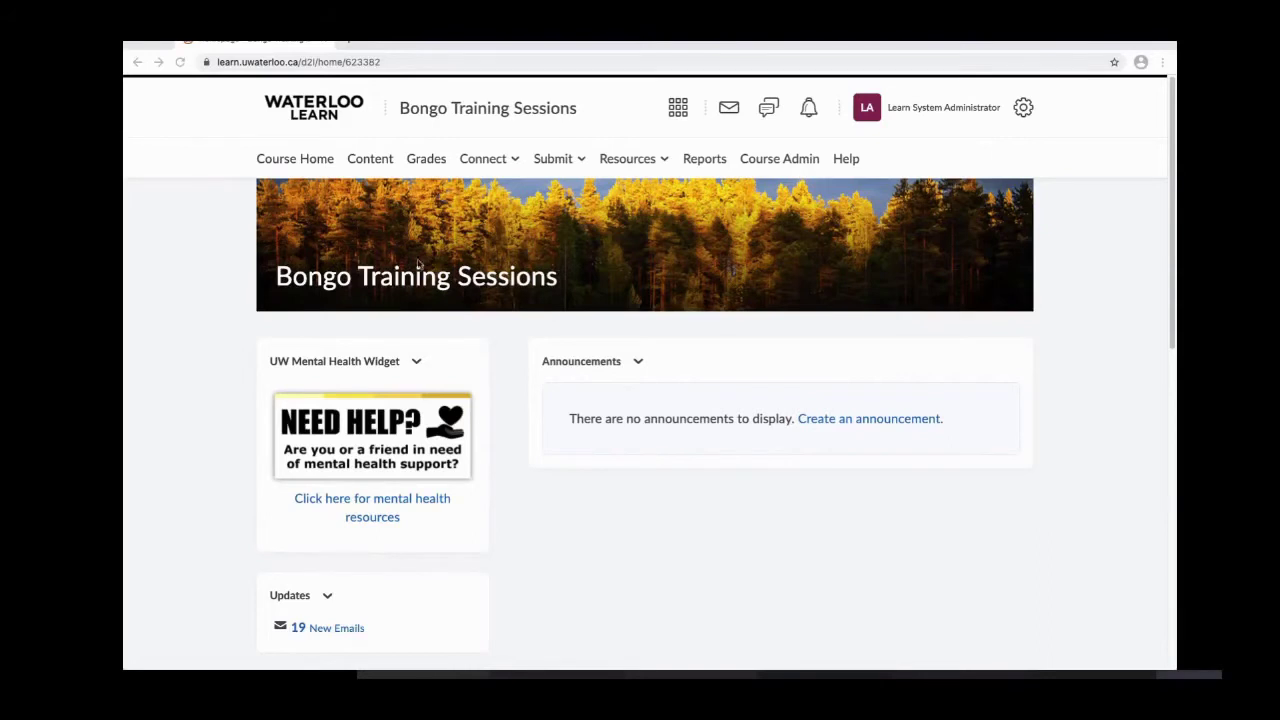
Step: Open the course's video assignments and start creating a new individual assignment
left_click(563, 163)
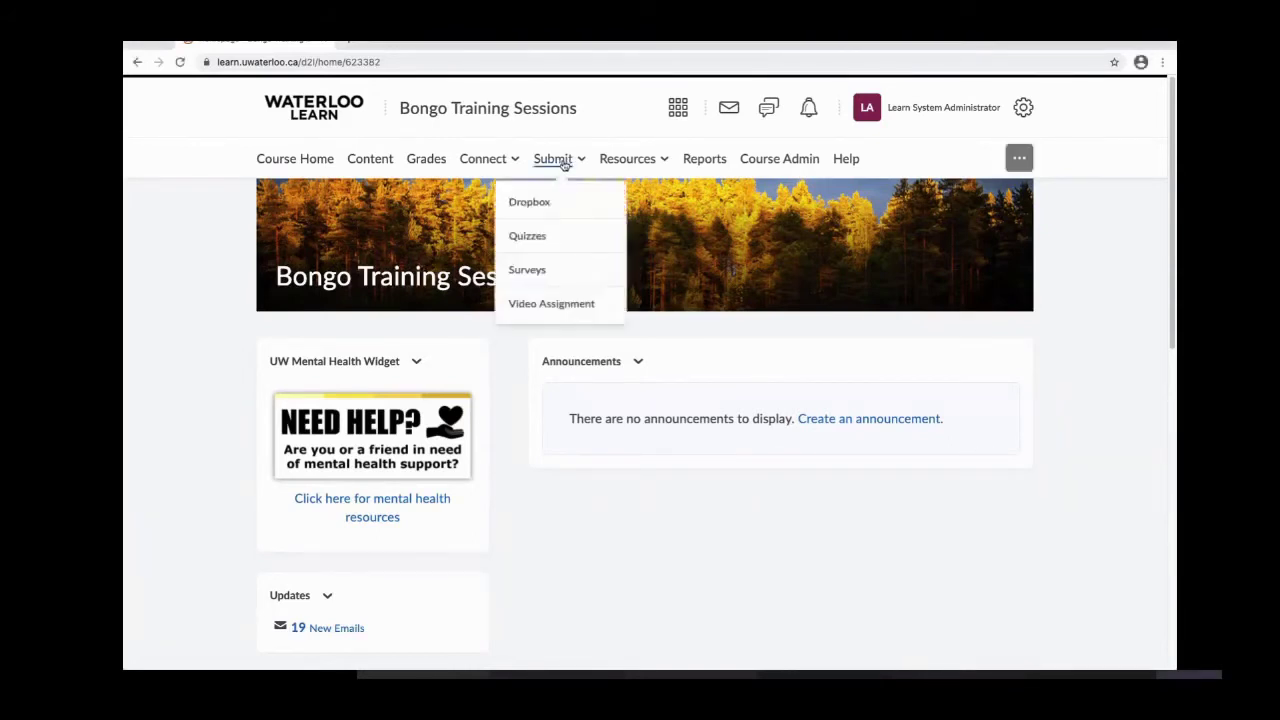
left_click(553, 304)
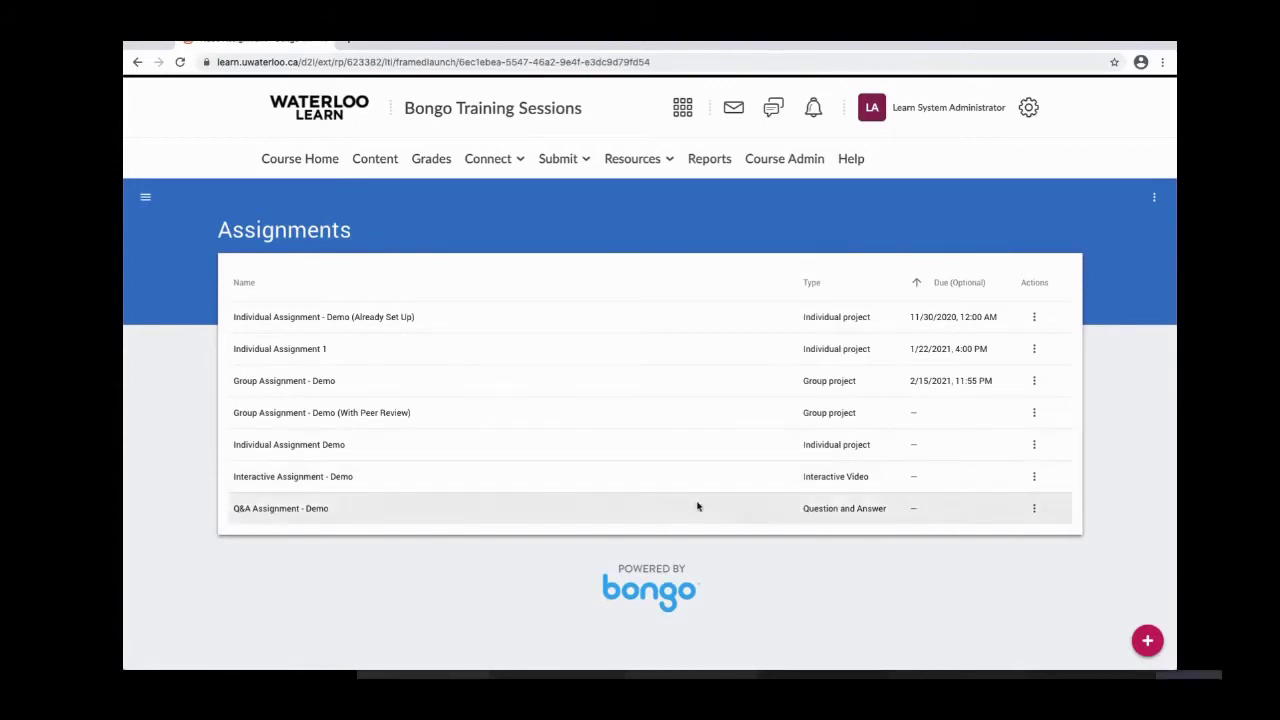
left_click(1148, 642)
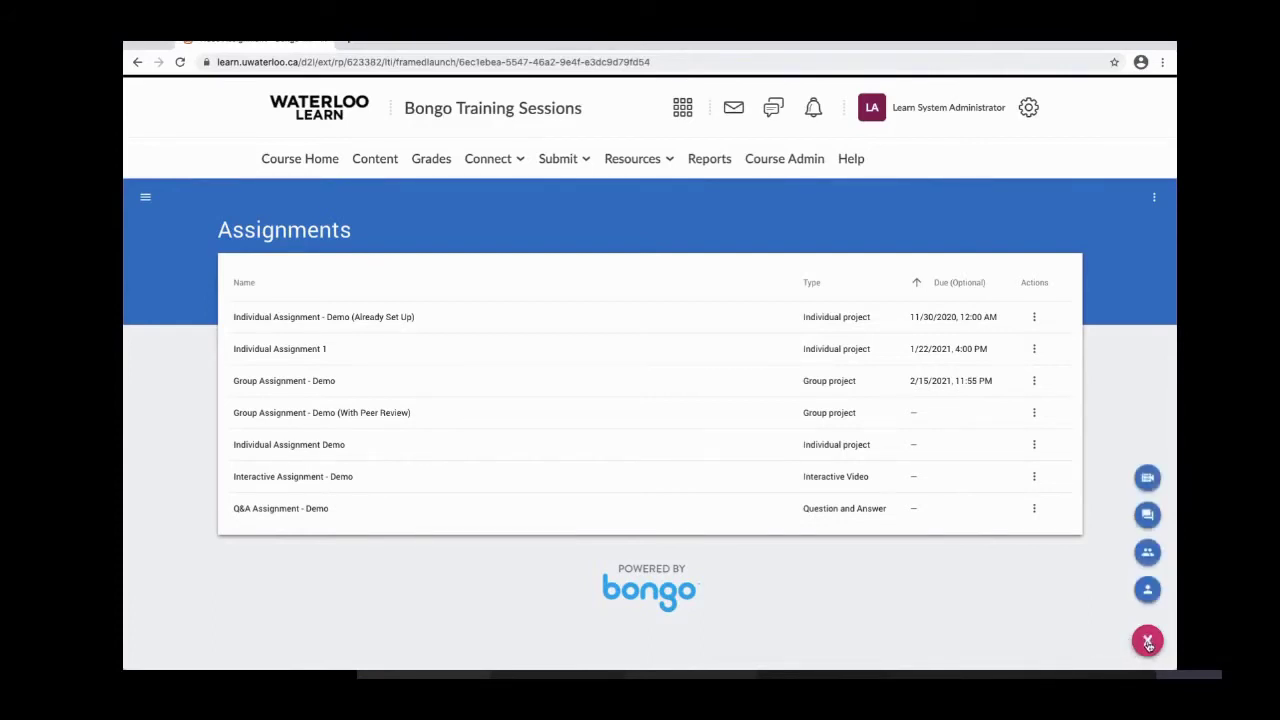
left_click(1148, 591)
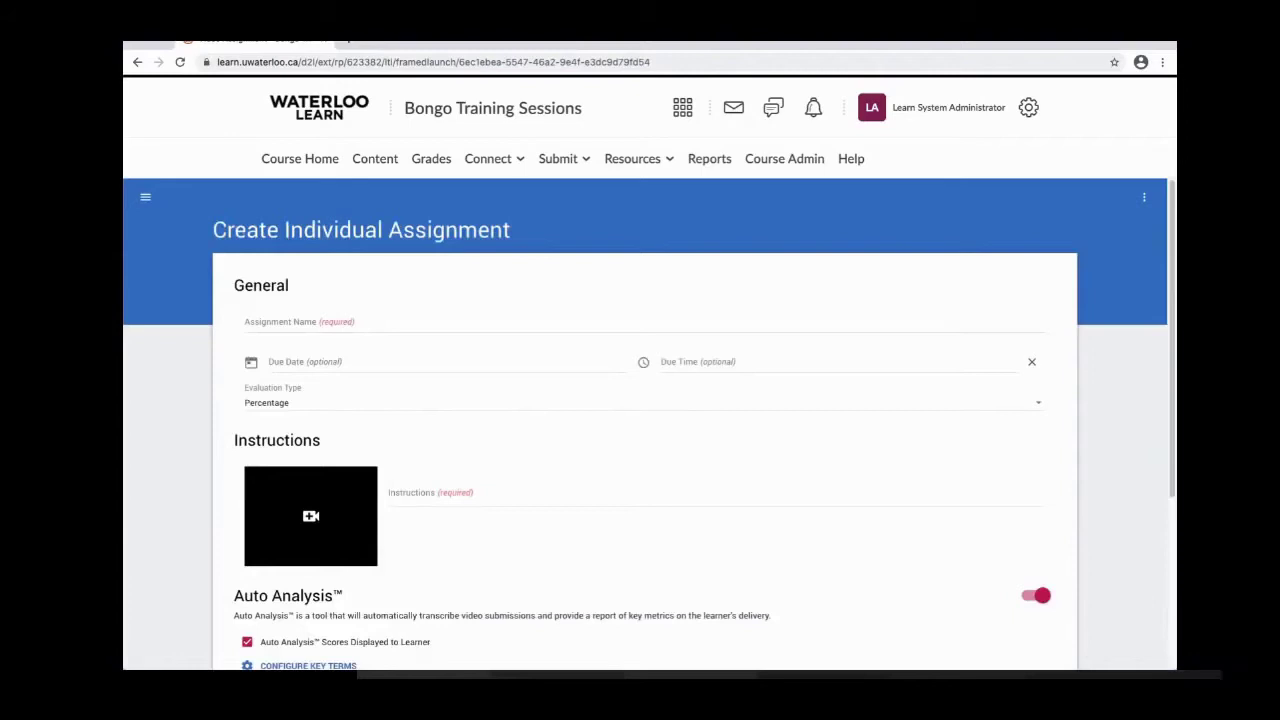
Step: Name the assignment "Individual Assignment Feb 5" and set its due date to February 8, 2021
left_click(299, 322)
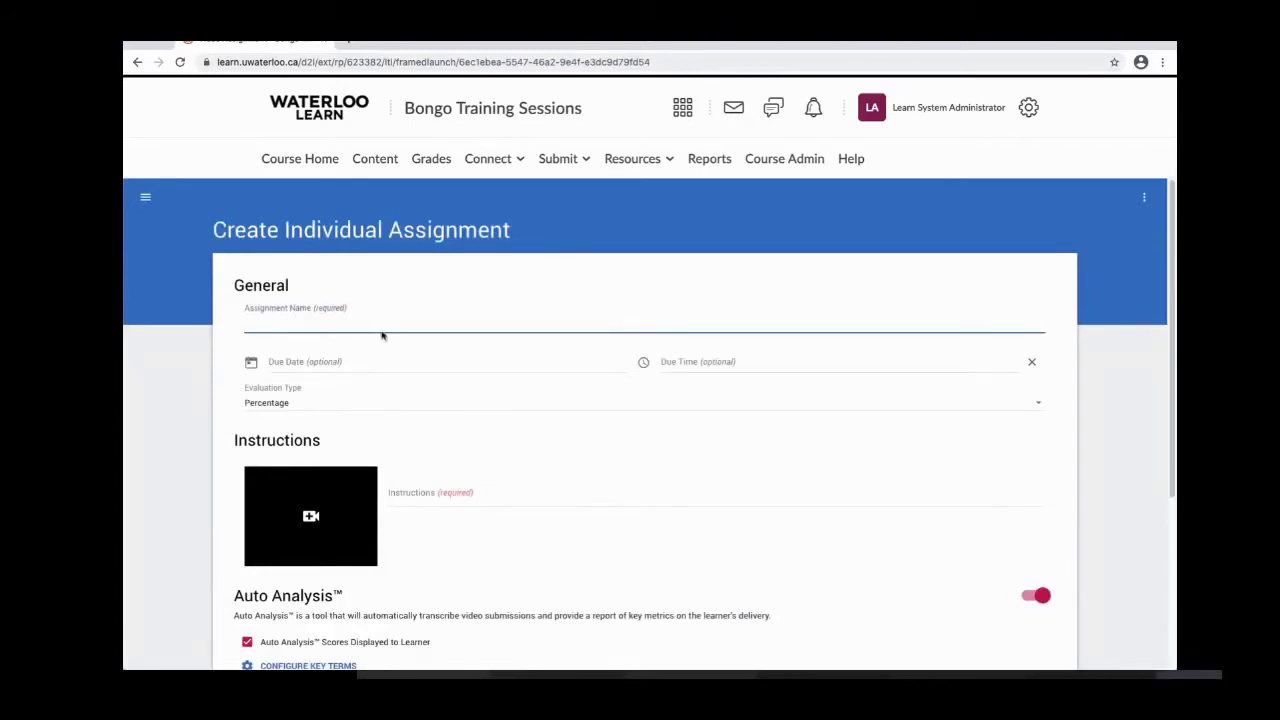
type("Individual Assignment Feb 5")
left_click(382, 366)
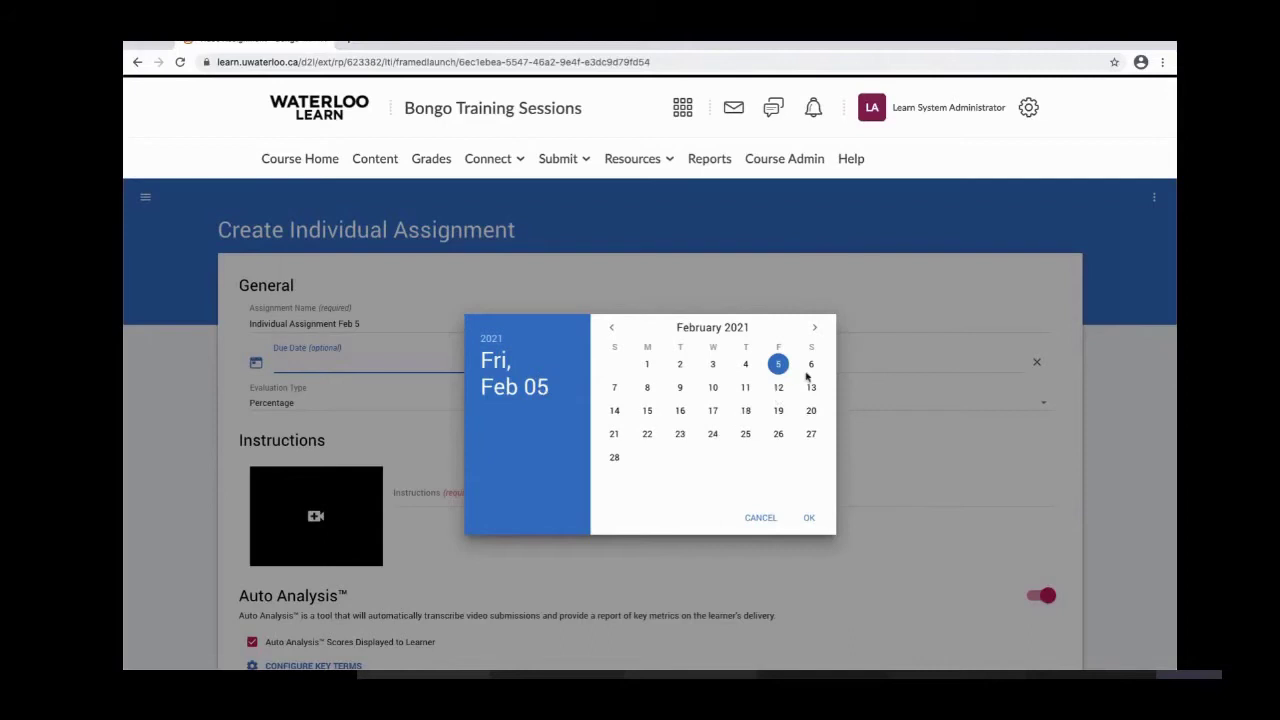
left_click(648, 389)
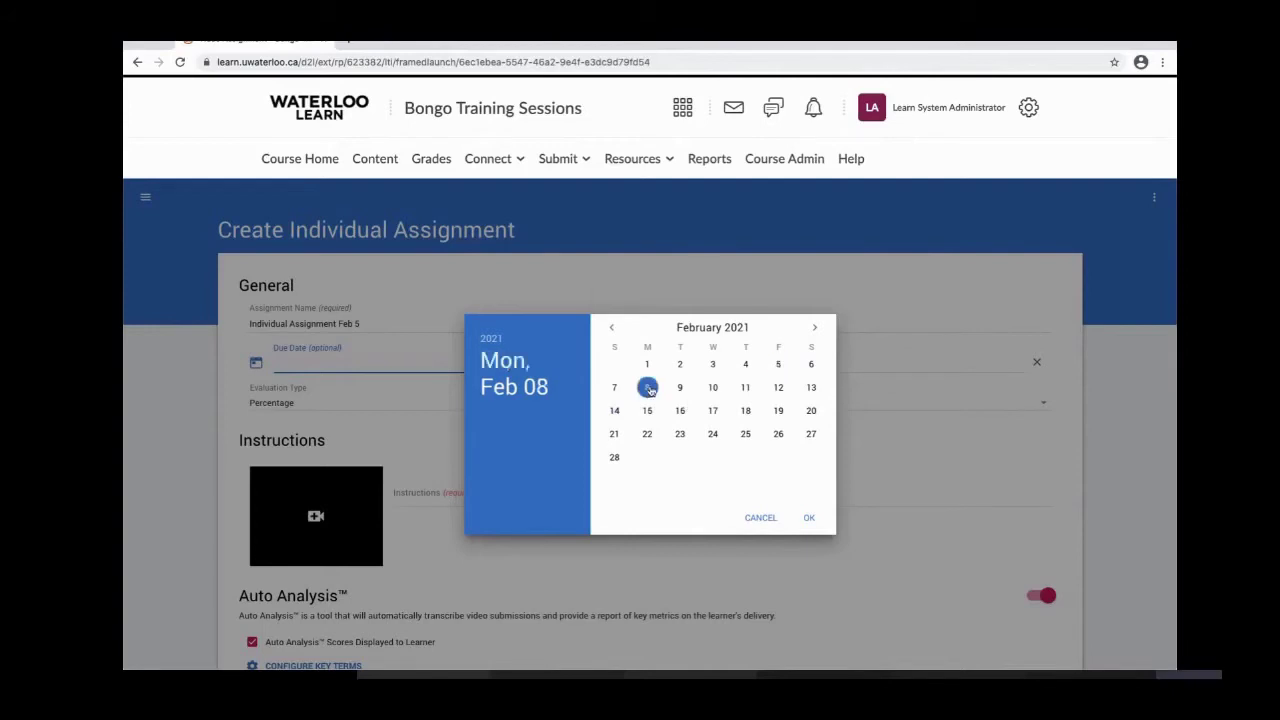
left_click(816, 519)
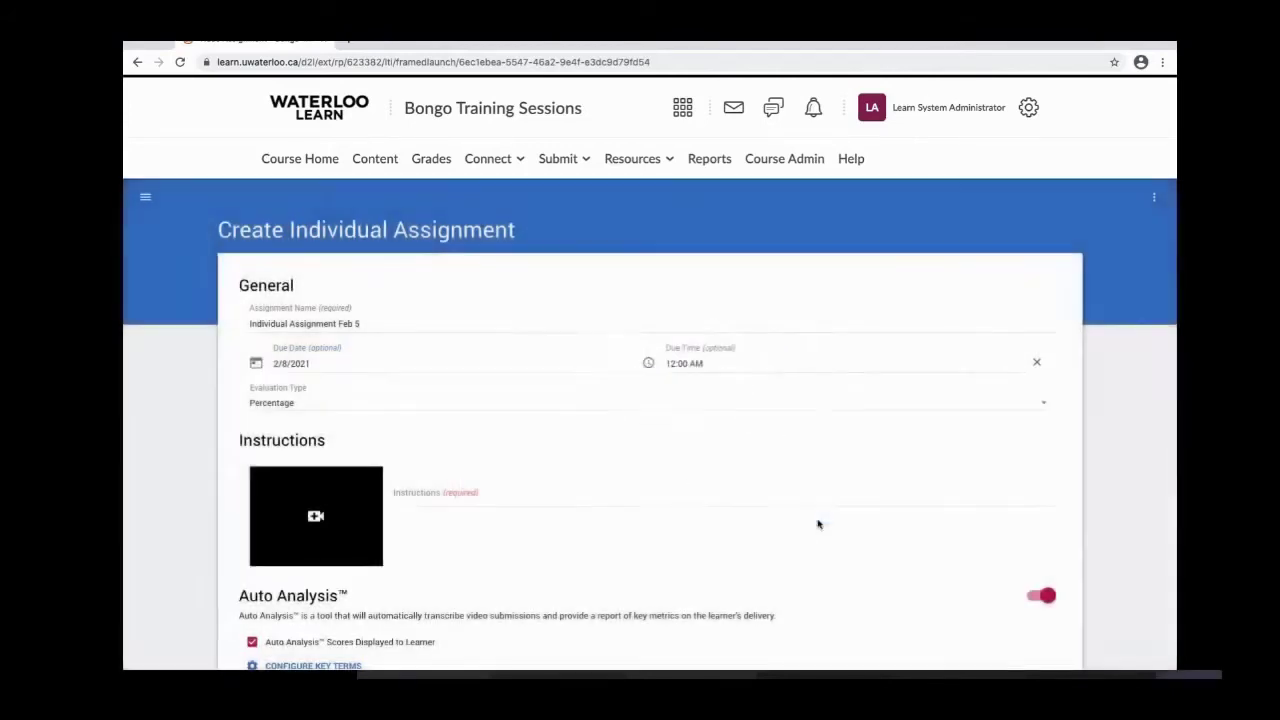
Step: Set the assignment's due time to 8:30 AM
left_click(716, 360)
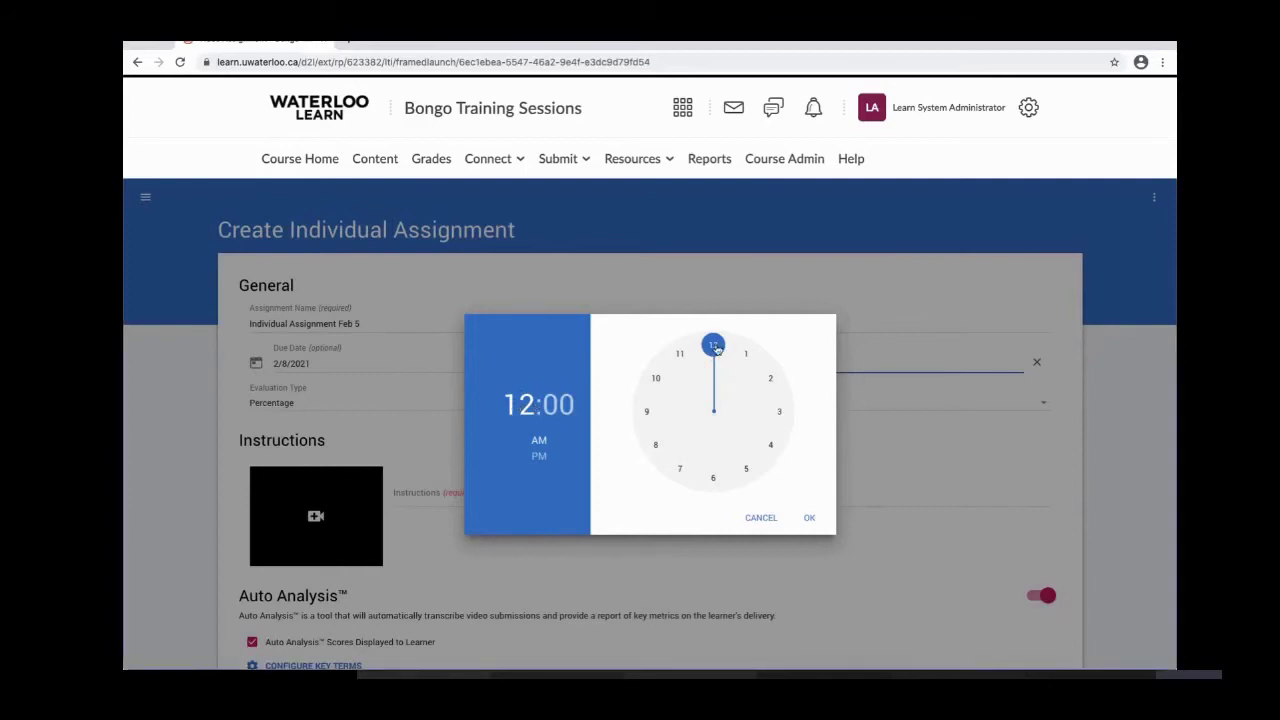
mouse_move(731, 347)
left_mouse_down()
mouse_move(780, 409)
mouse_move(748, 464)
mouse_move(669, 429)
mouse_move(650, 408)
mouse_move(655, 392)
mouse_move(654, 425)
left_mouse_up()
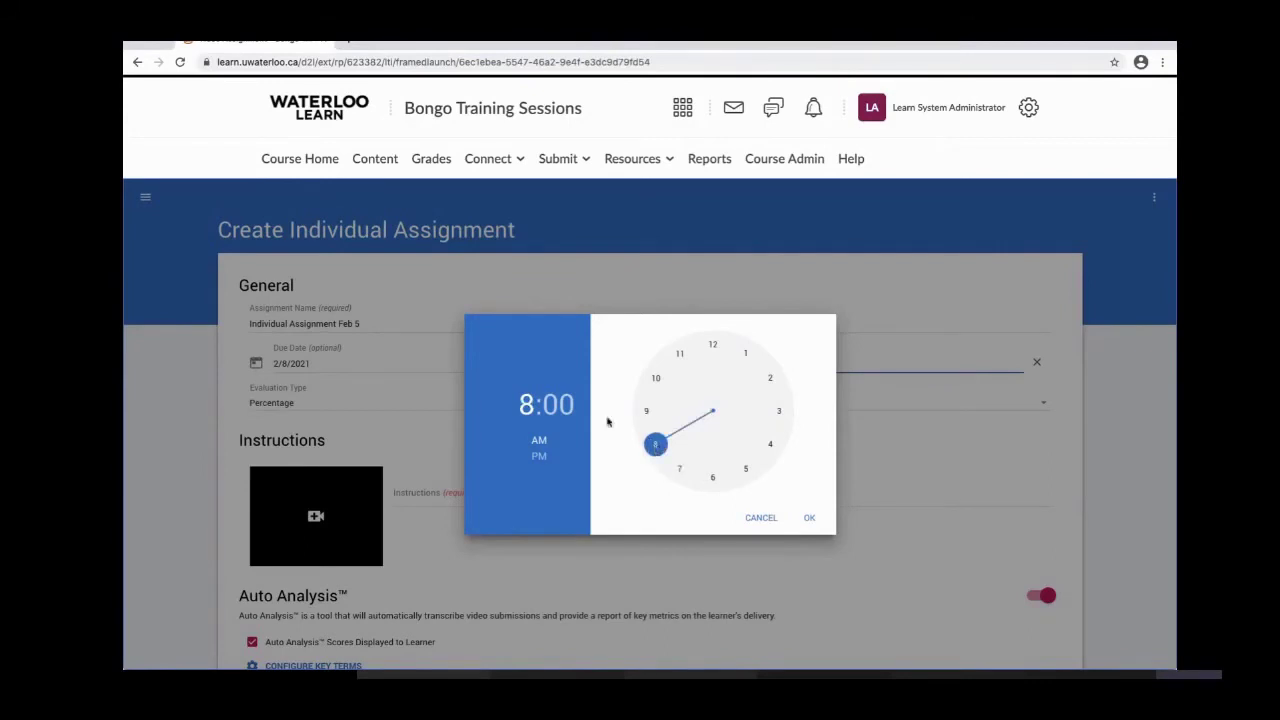
left_click(562, 411)
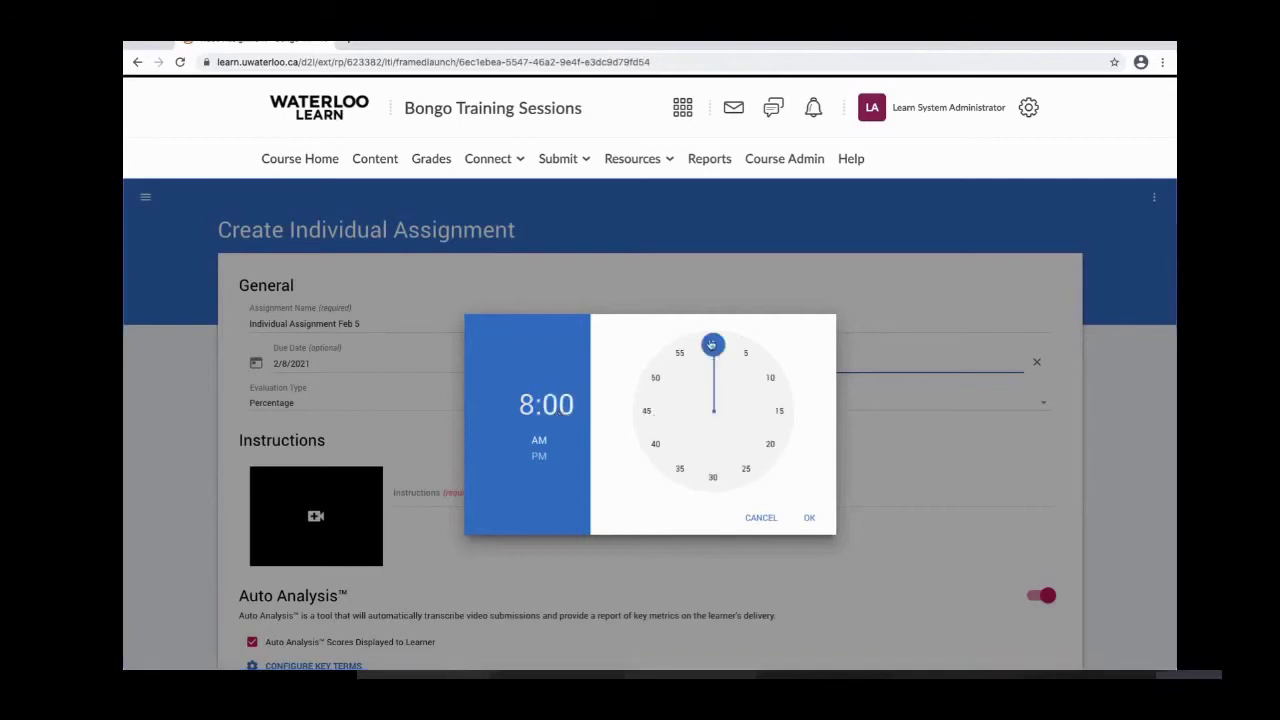
left_click_drag(713, 346, 716, 466)
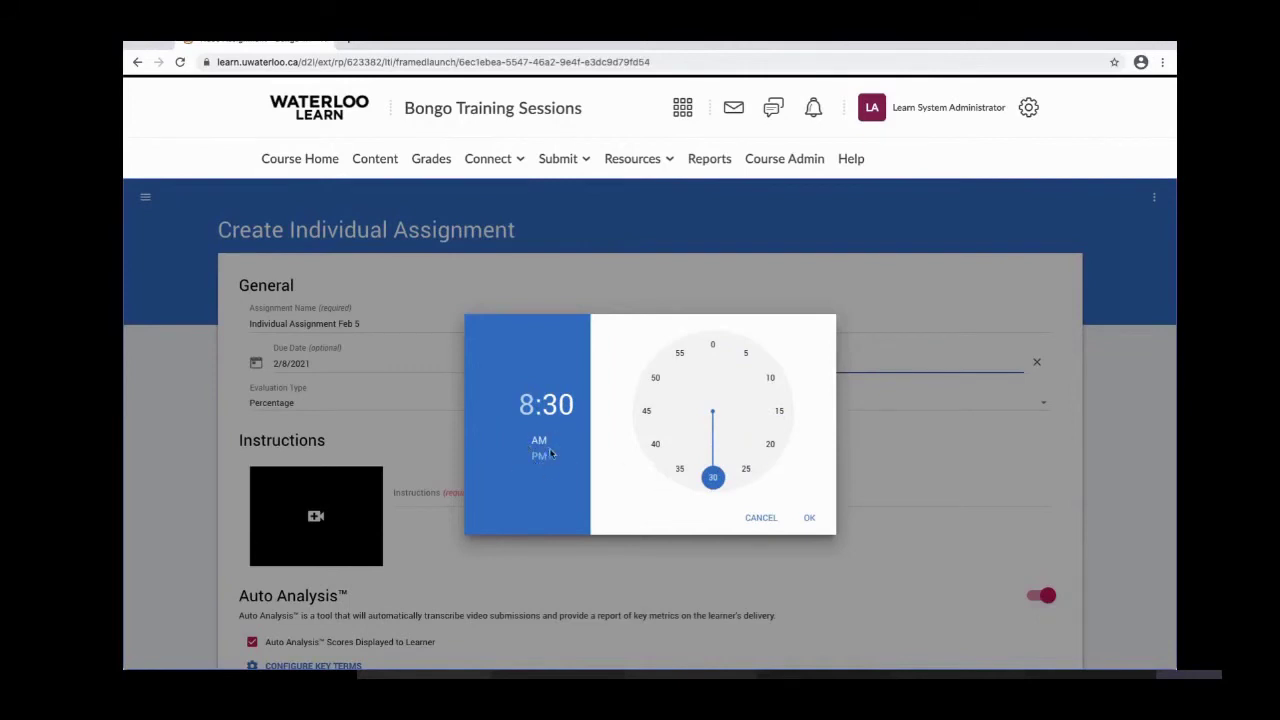
left_click(812, 518)
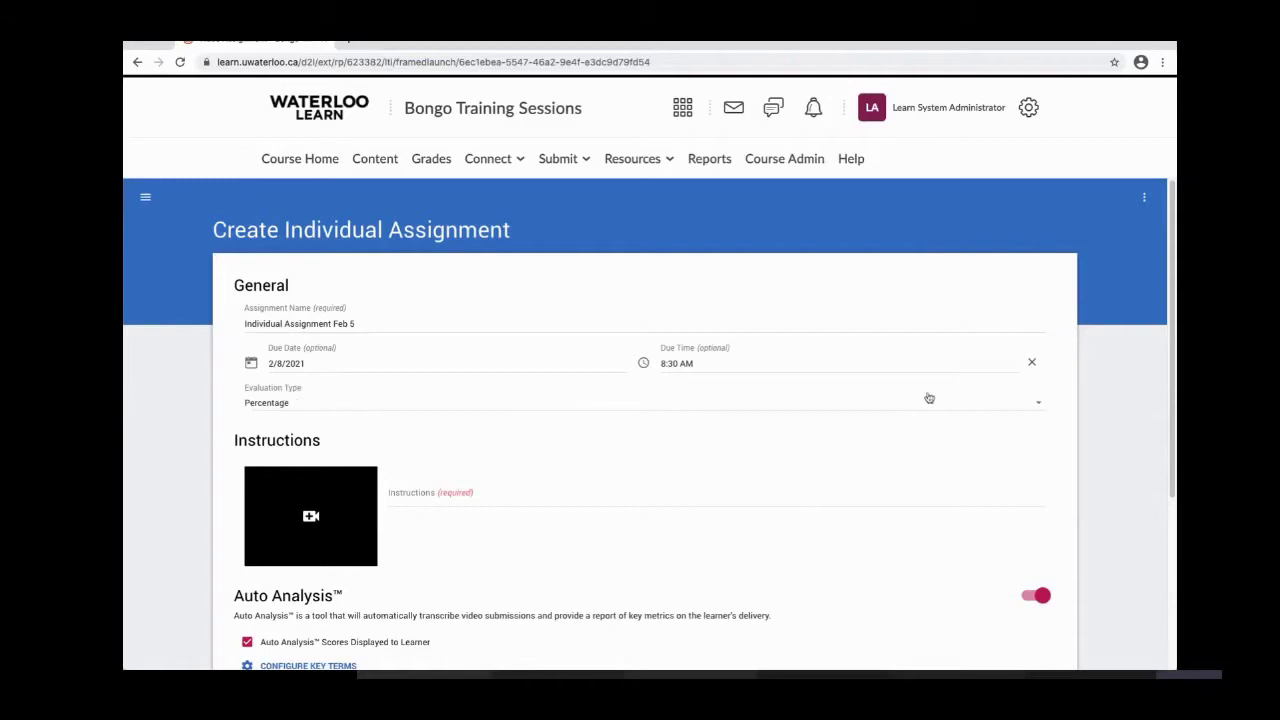
Step: Choose Percentage as the evaluation type and enter the instructions "Please record your video for assessment"
left_click(323, 404)
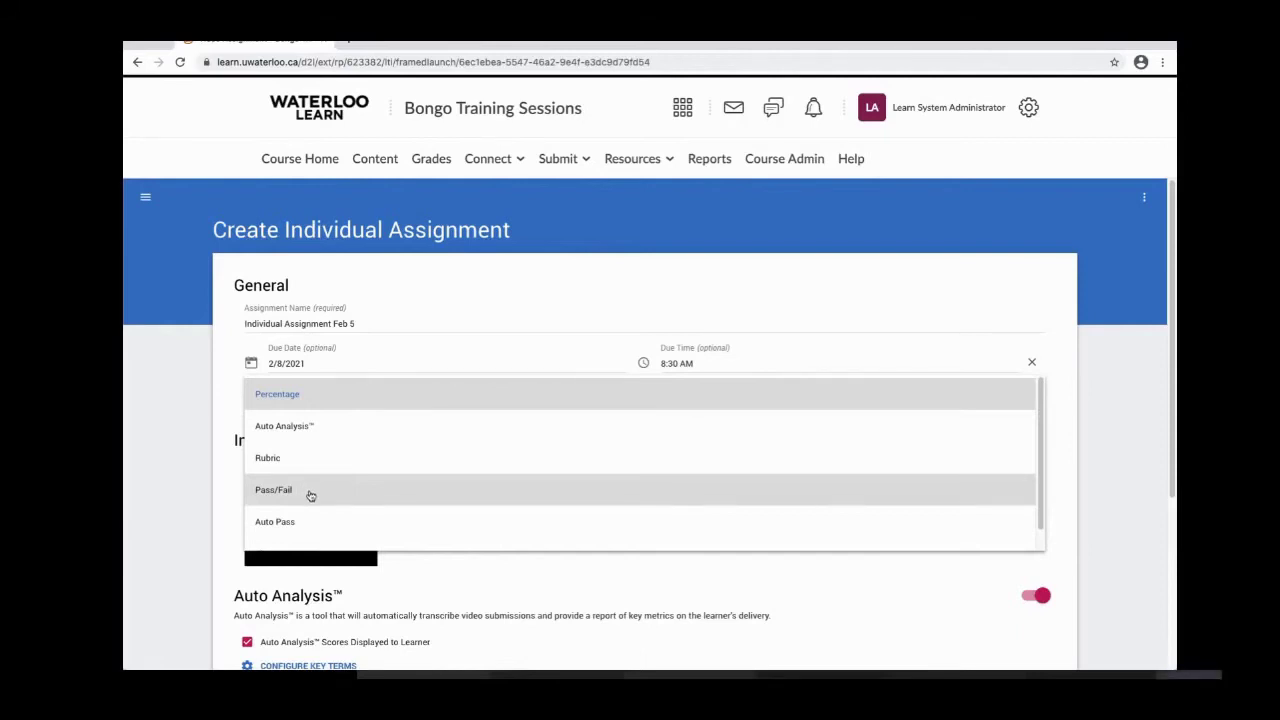
scroll(320, 528, "down", 1)
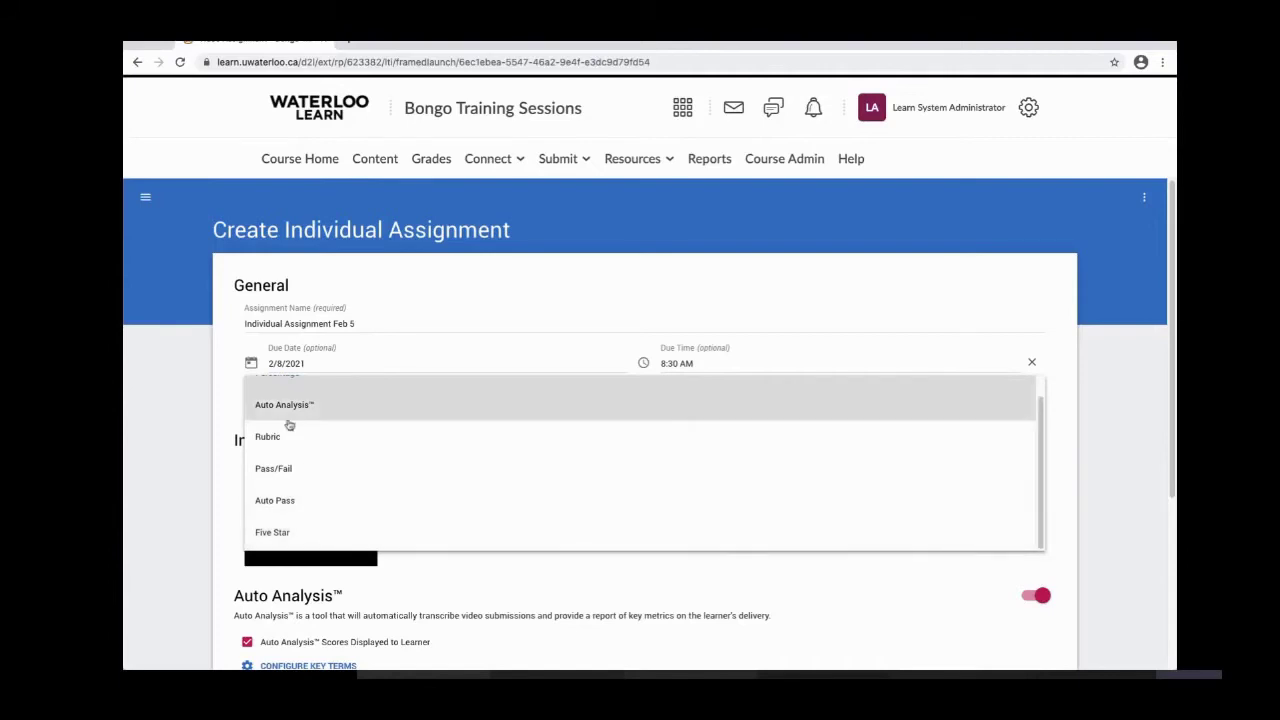
scroll(300, 400, "up", 1)
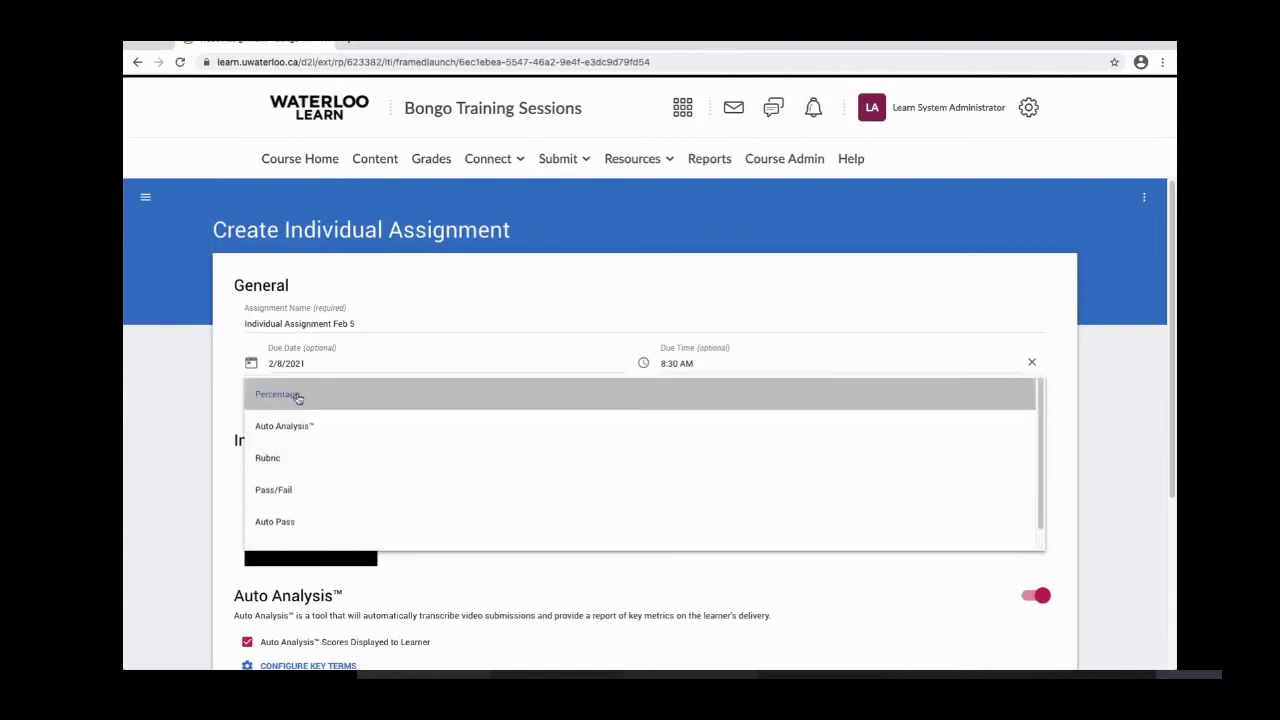
left_click(298, 396)
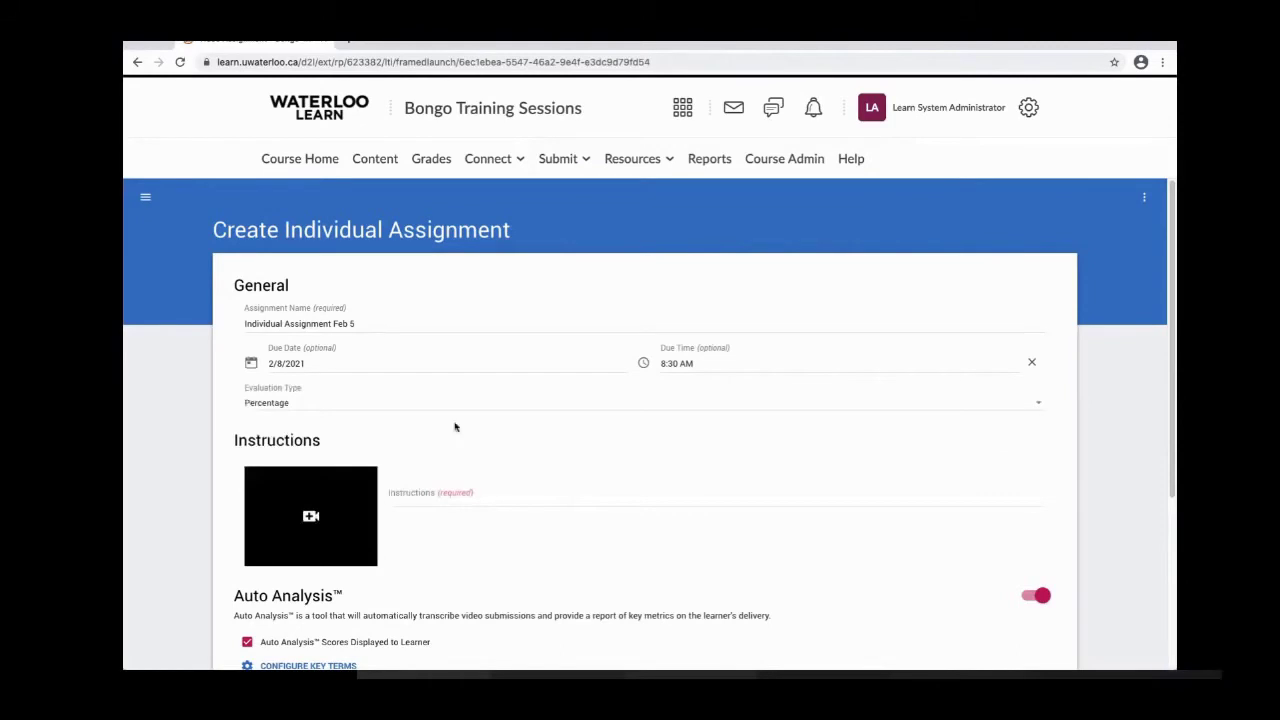
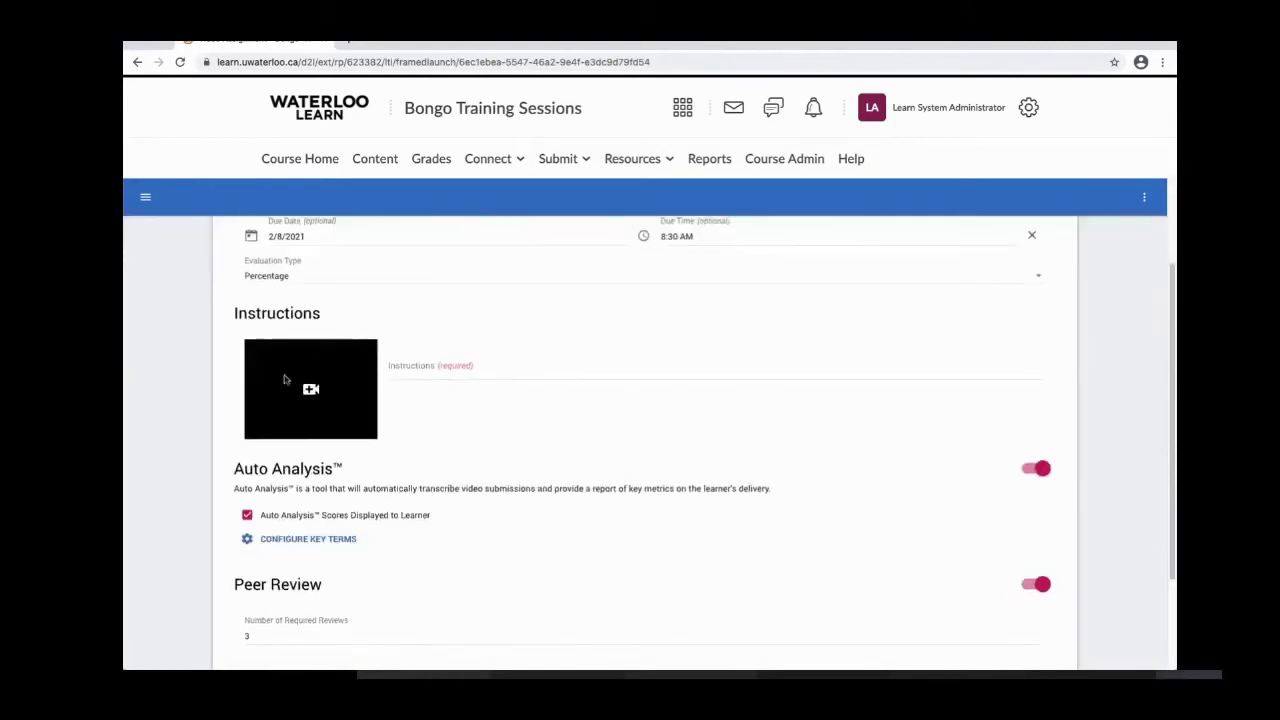
left_click(432, 366)
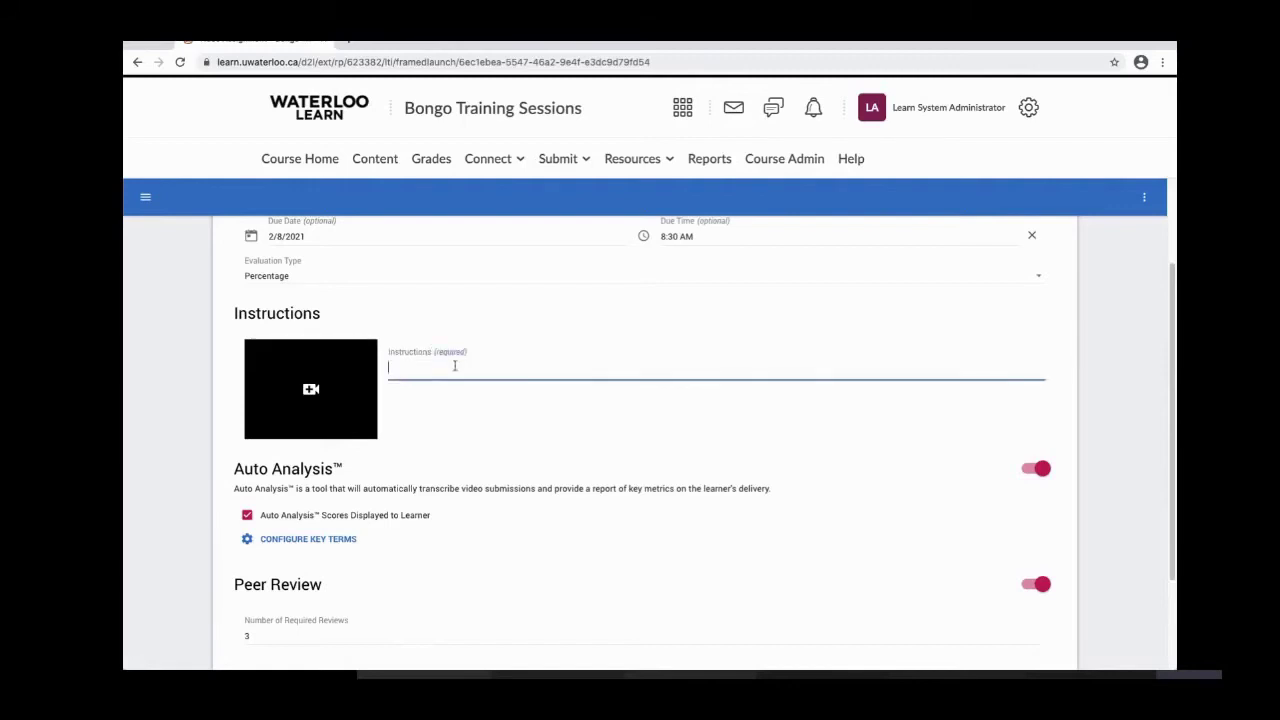
type("Please record your video for assessment")
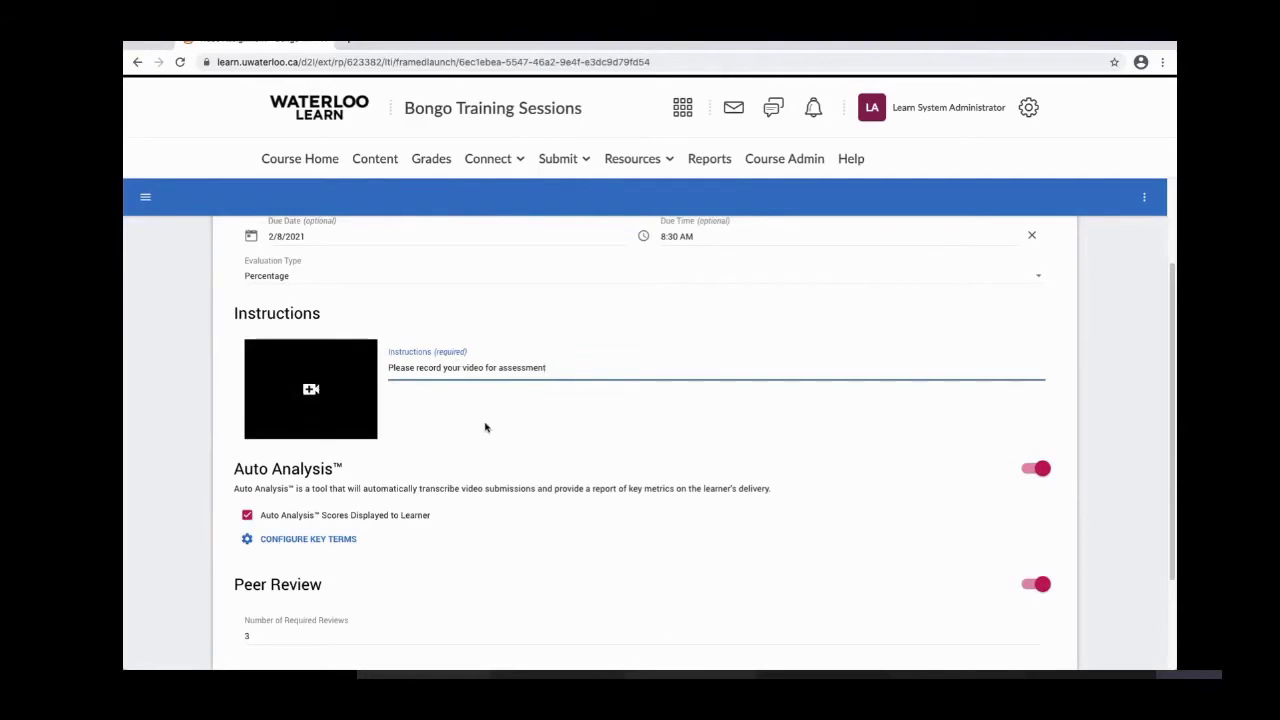
Step: Look at the Auto Analysis key terms settings and close them without adding a term
scroll(497, 450, "down", 1)
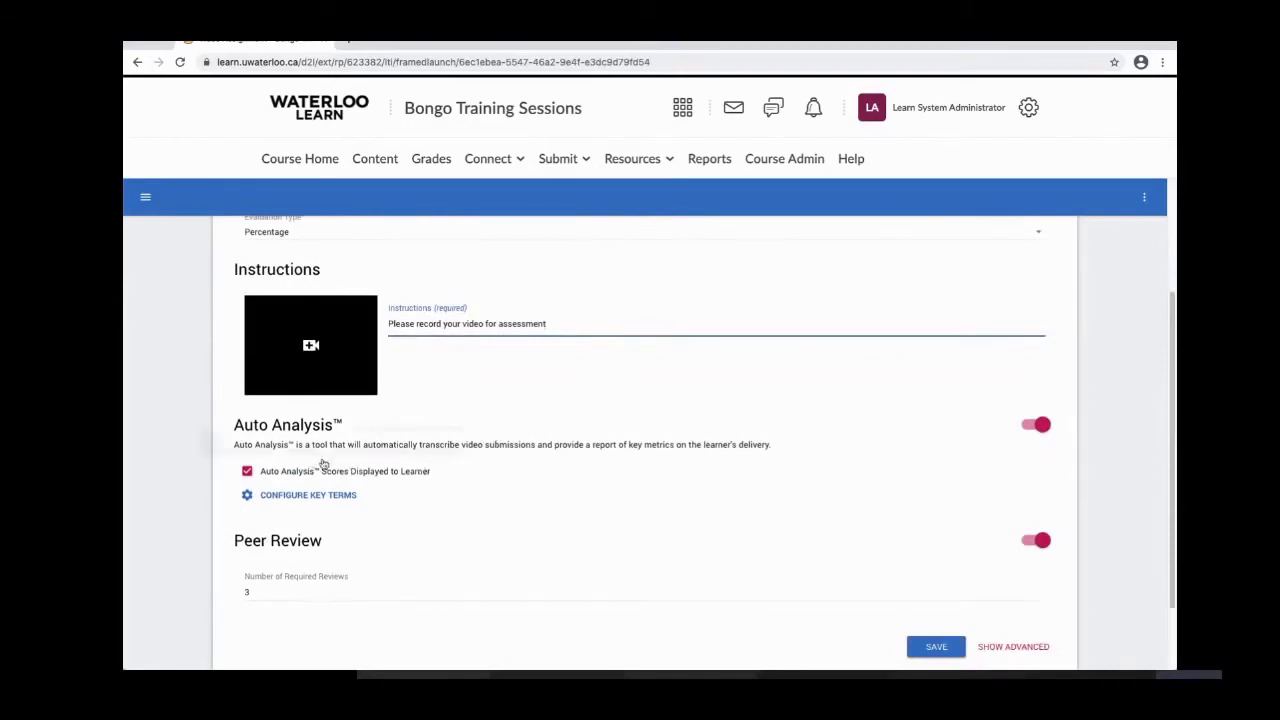
scroll(468, 458, "down", 1)
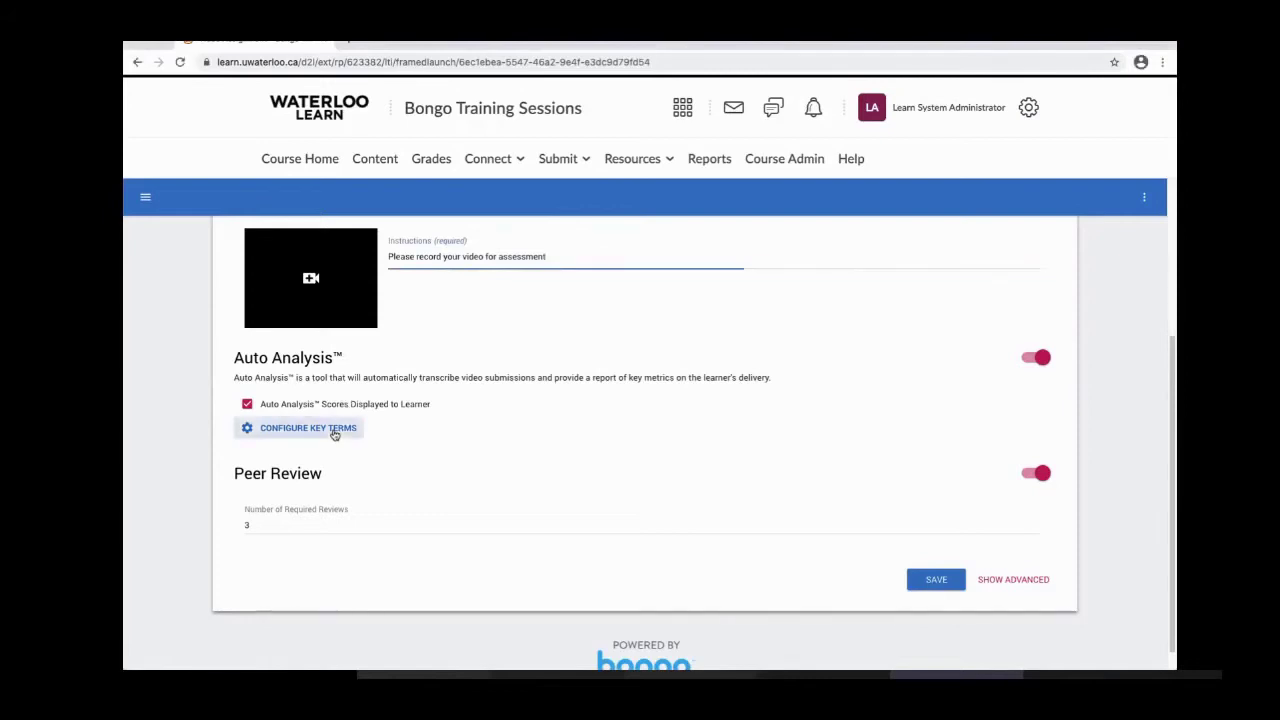
left_click(334, 430)
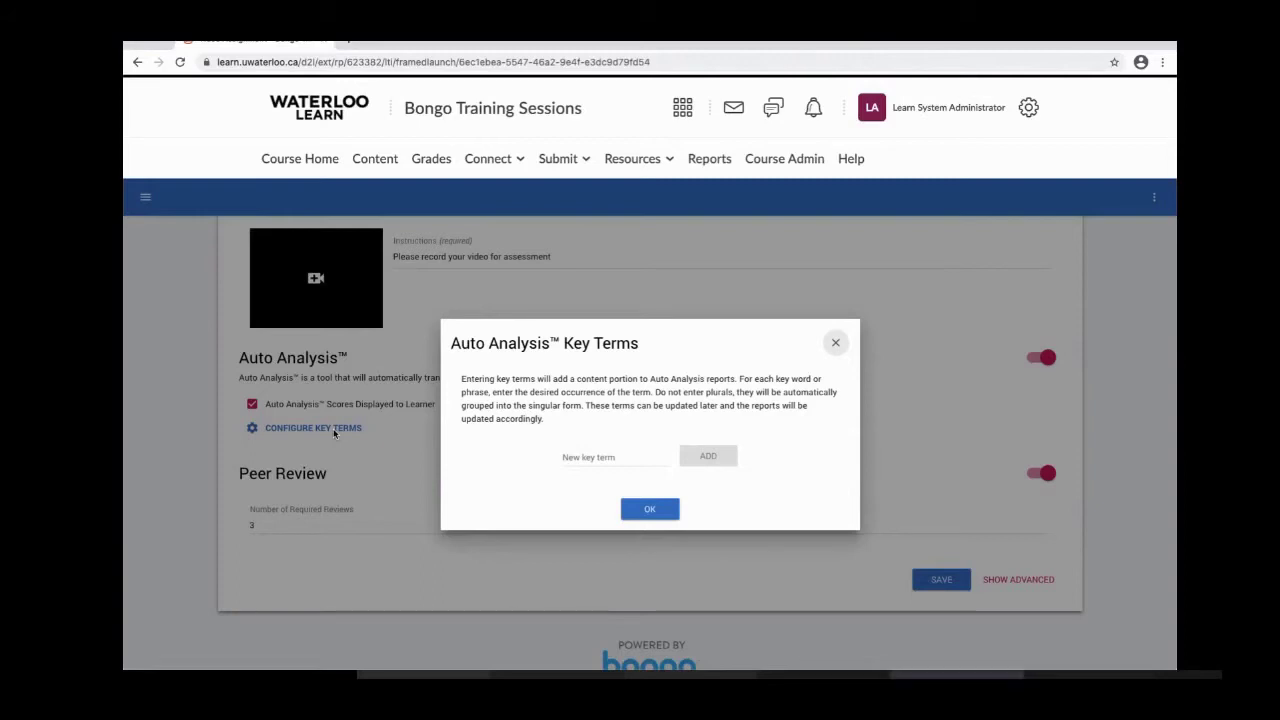
left_click(836, 343)
Step: Show the advanced assignment options and examine the post-submission instructions, toolset, peer review and rubric self-assessment settings
scroll(759, 453, "down", 1)
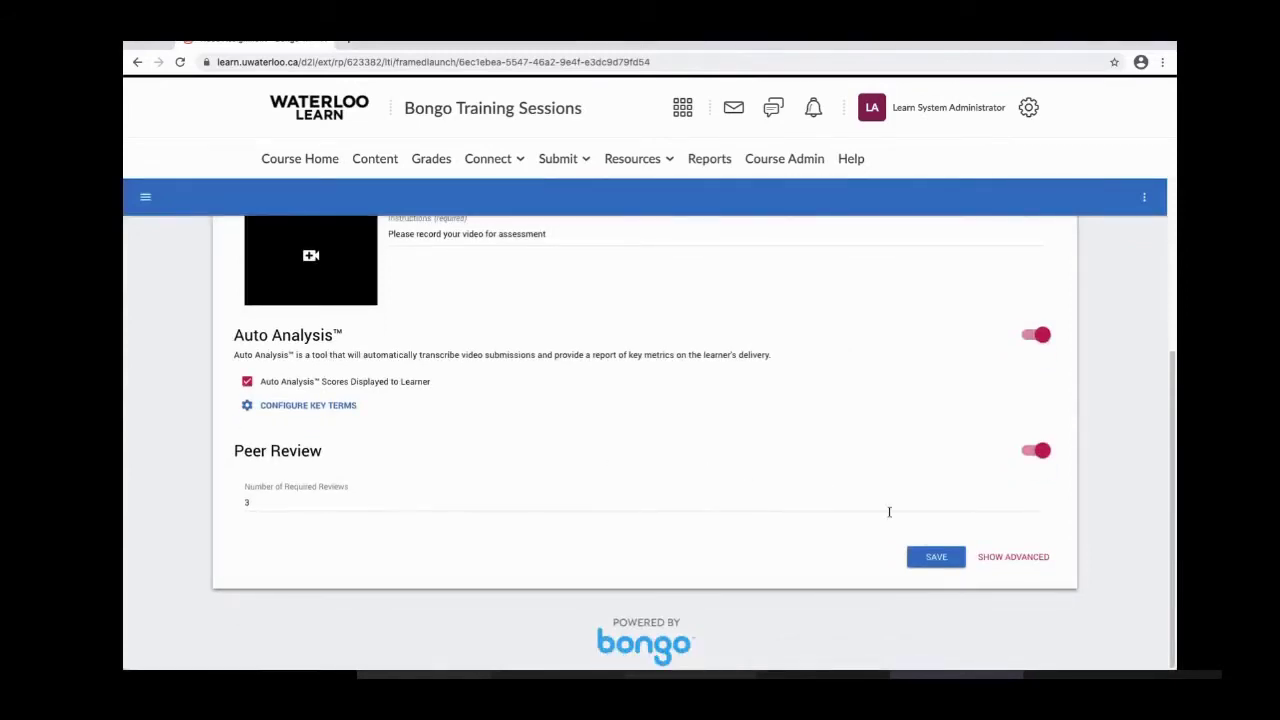
left_click(1036, 560)
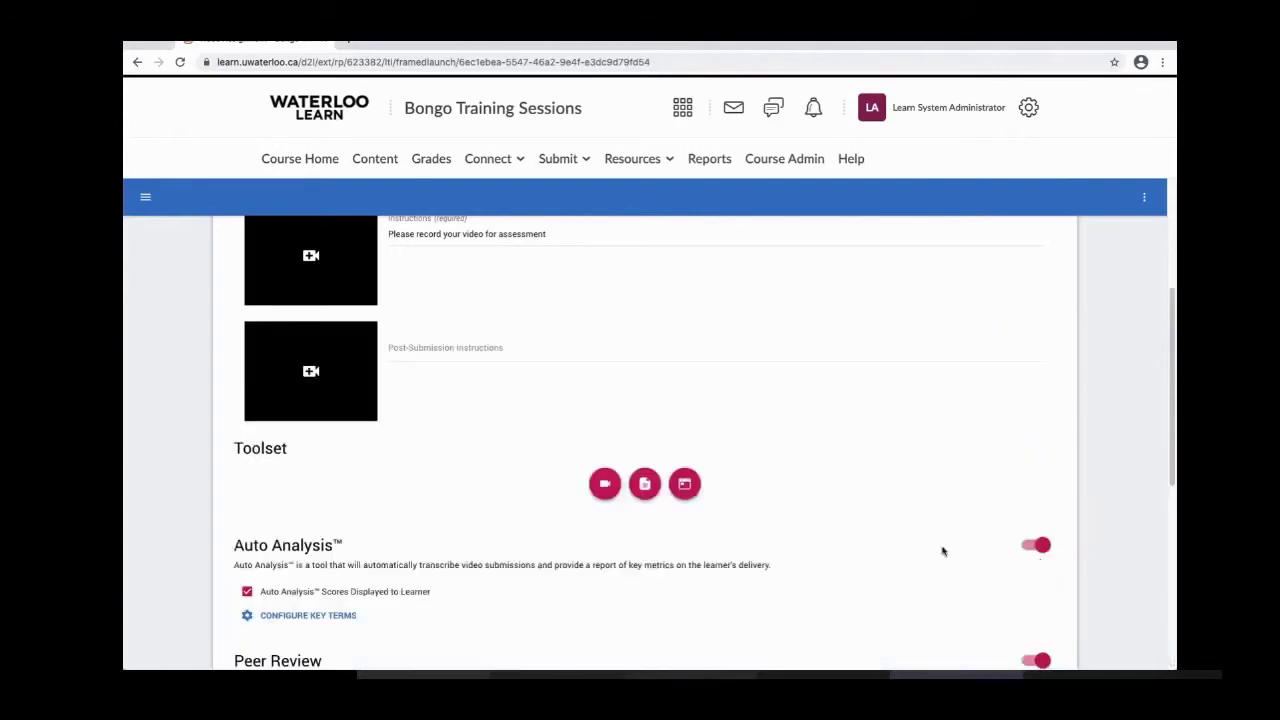
scroll(942, 554, "up", 2)
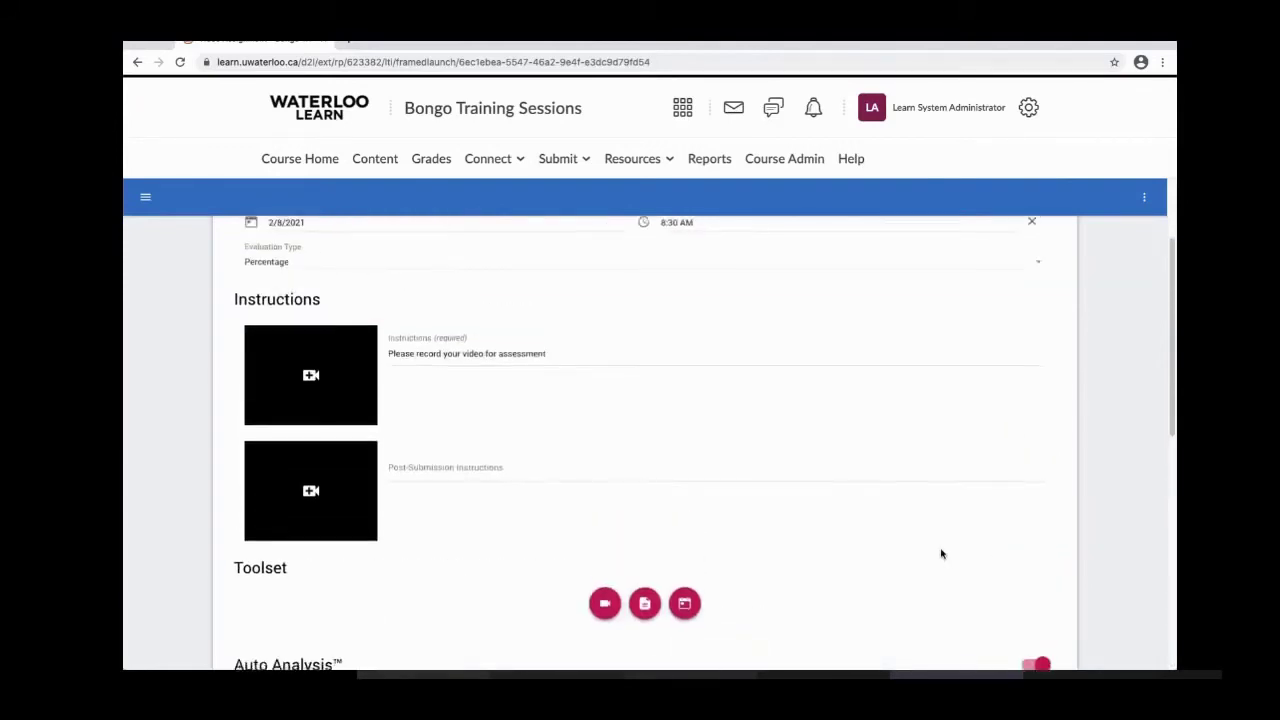
scroll(942, 554, "down", 3)
scroll(940, 554, "up", 1)
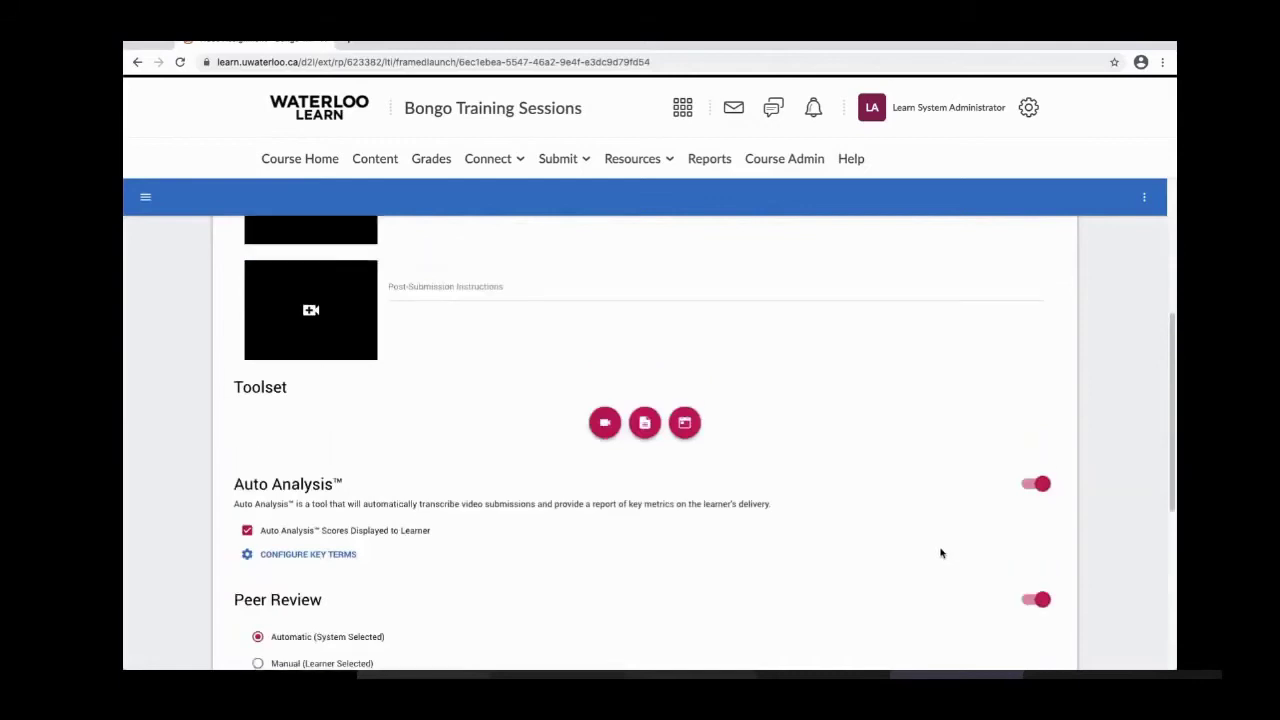
scroll(940, 553, "down", 3)
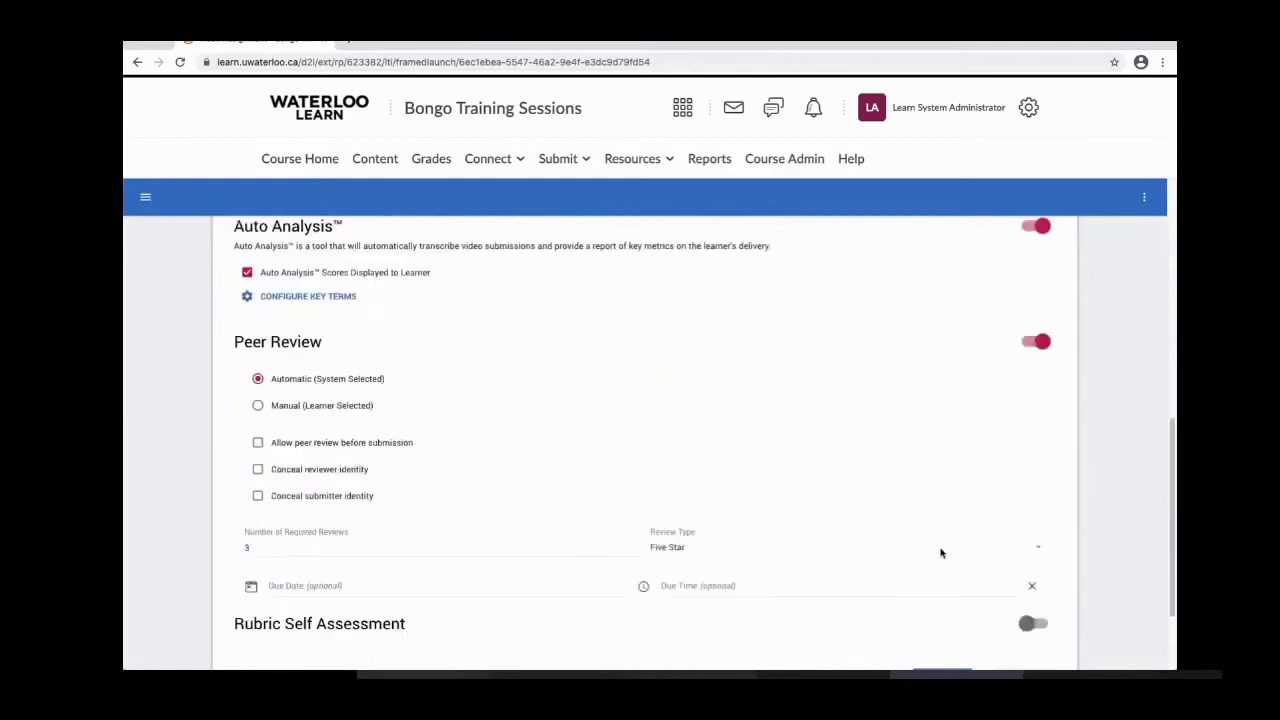
scroll(940, 552, "down", 1)
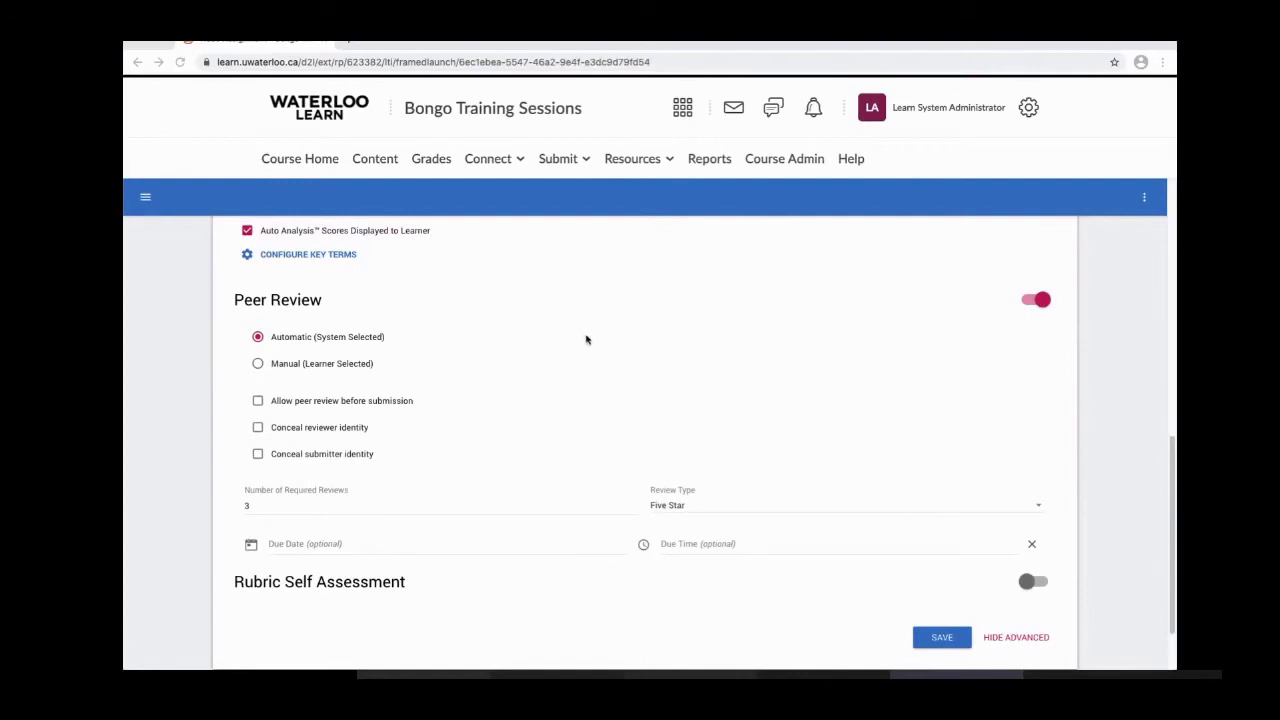
scroll(587, 341, "down", 1)
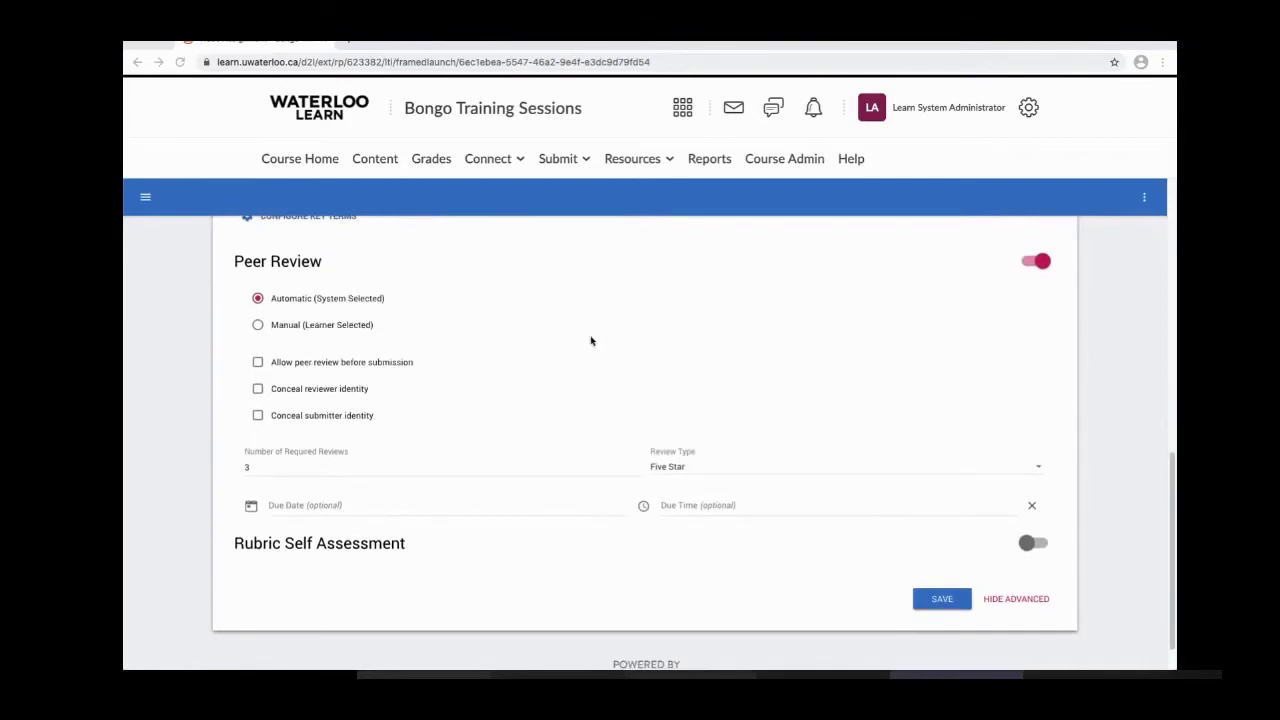
scroll(590, 341, "down", 1)
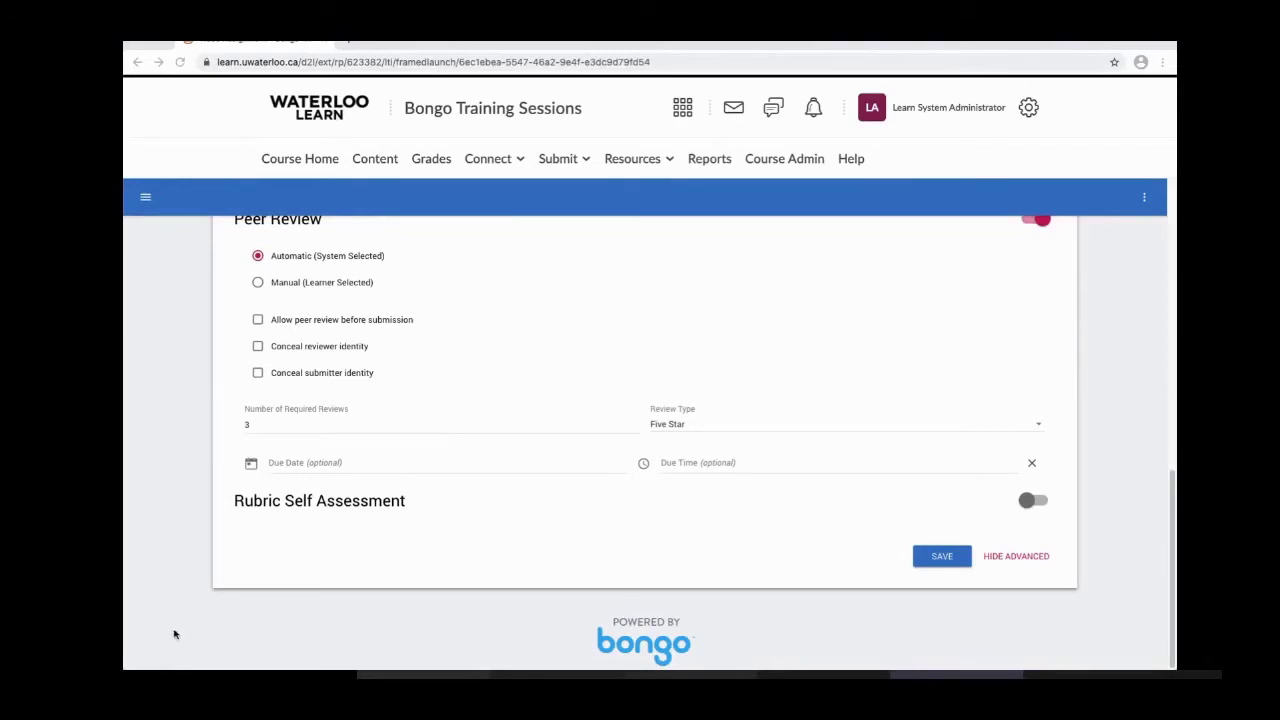
scroll(174, 634, "up", 1)
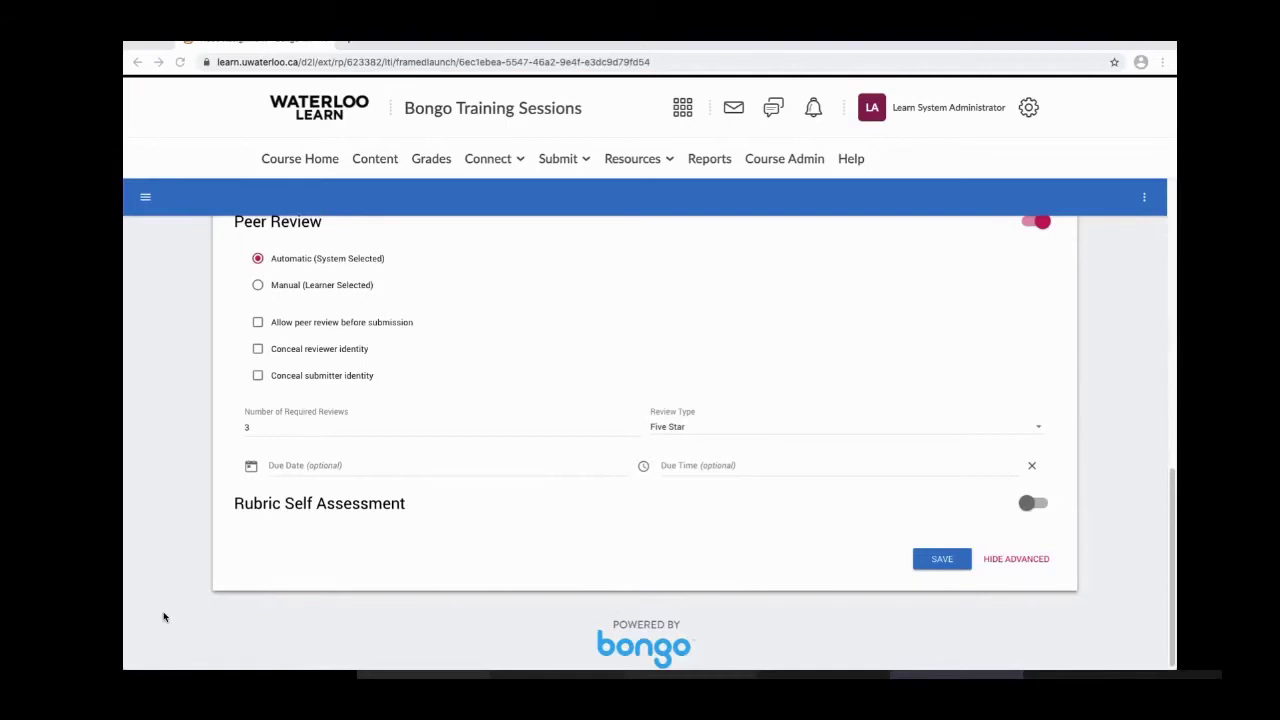
Step: Check which review types are available for the assignment's peer review
left_click(732, 429)
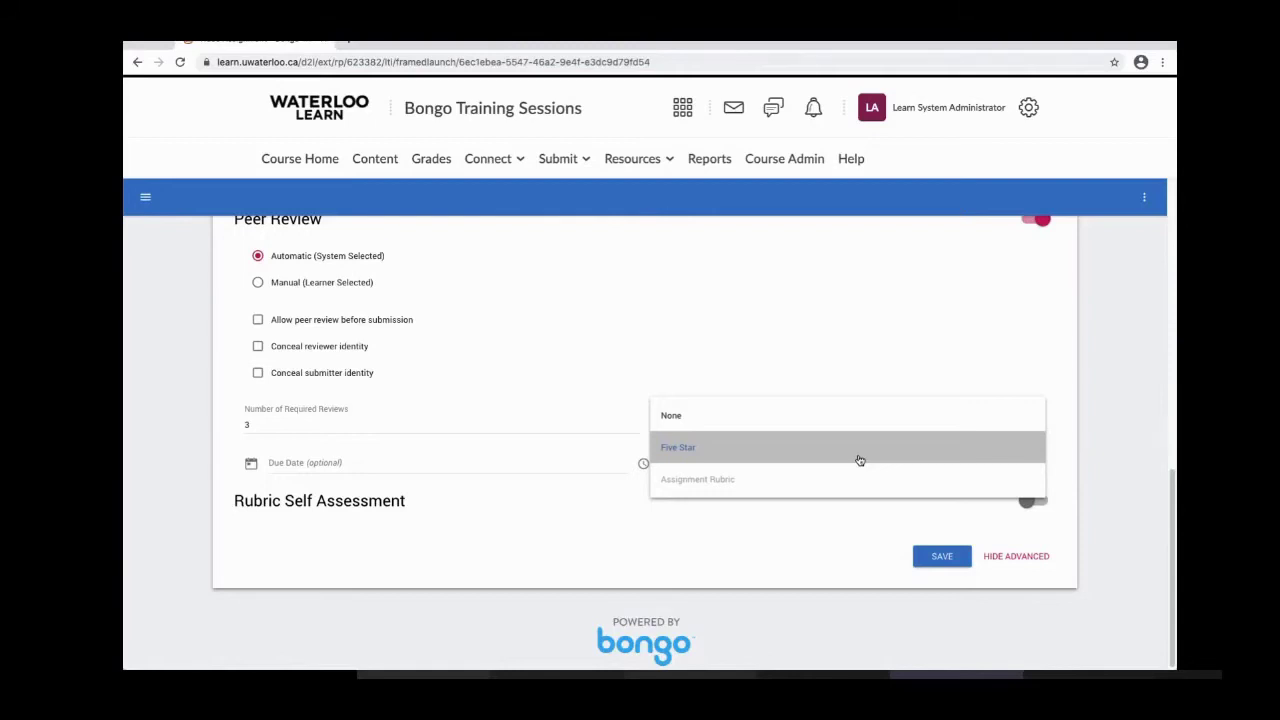
left_click(859, 460)
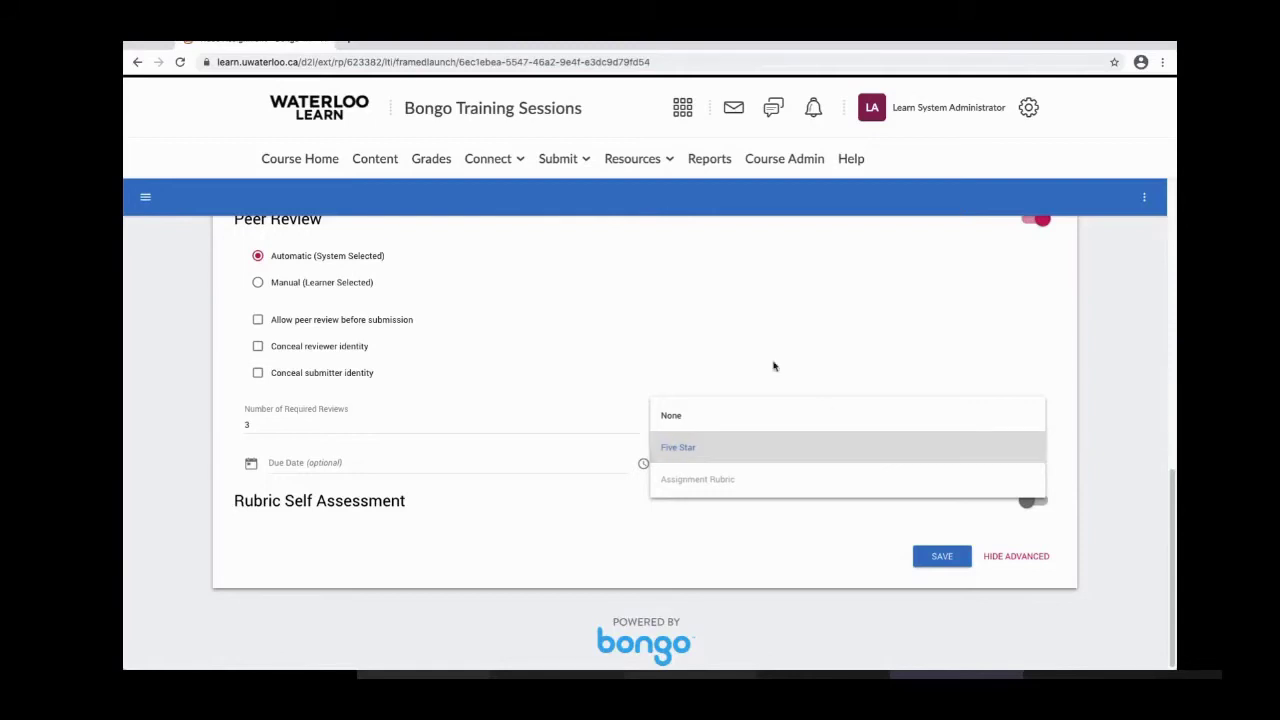
scroll(773, 366, "up", 2)
scroll(773, 366, "up", 7)
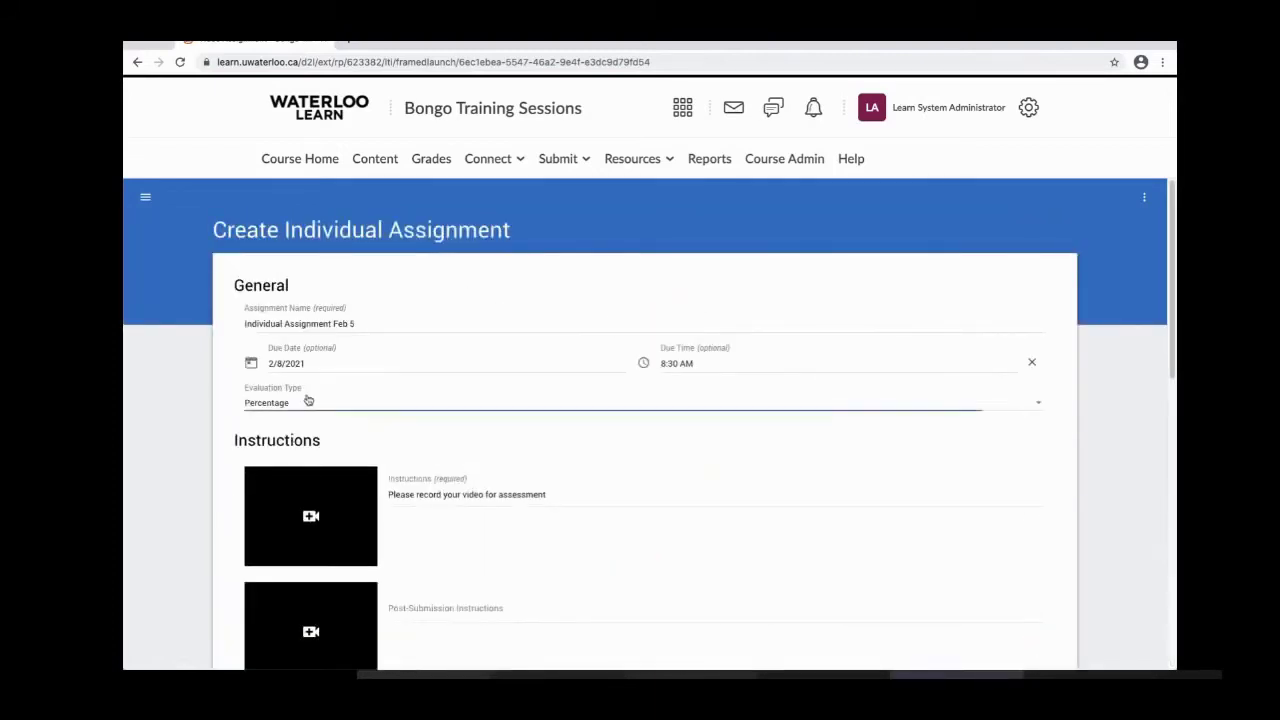
Step: Change the assignment's evaluation type to Rubric and choose test rubric as its rubric
left_click(308, 401)
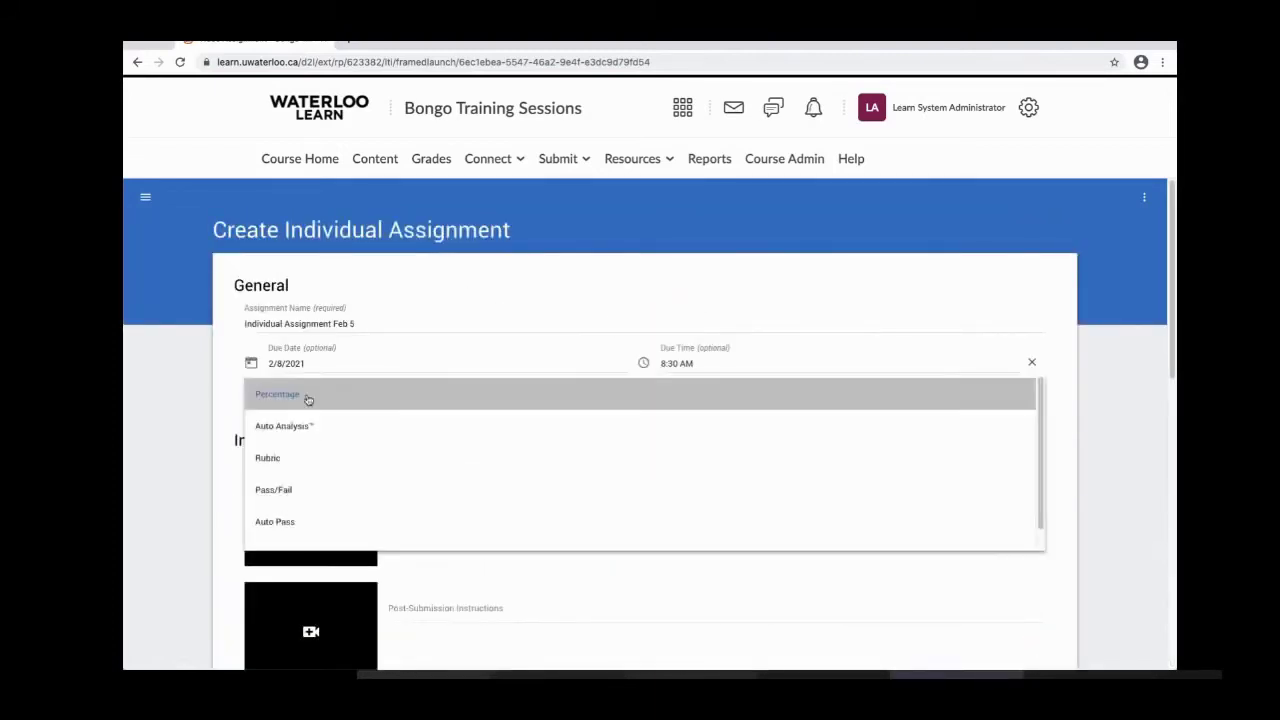
left_click(345, 469)
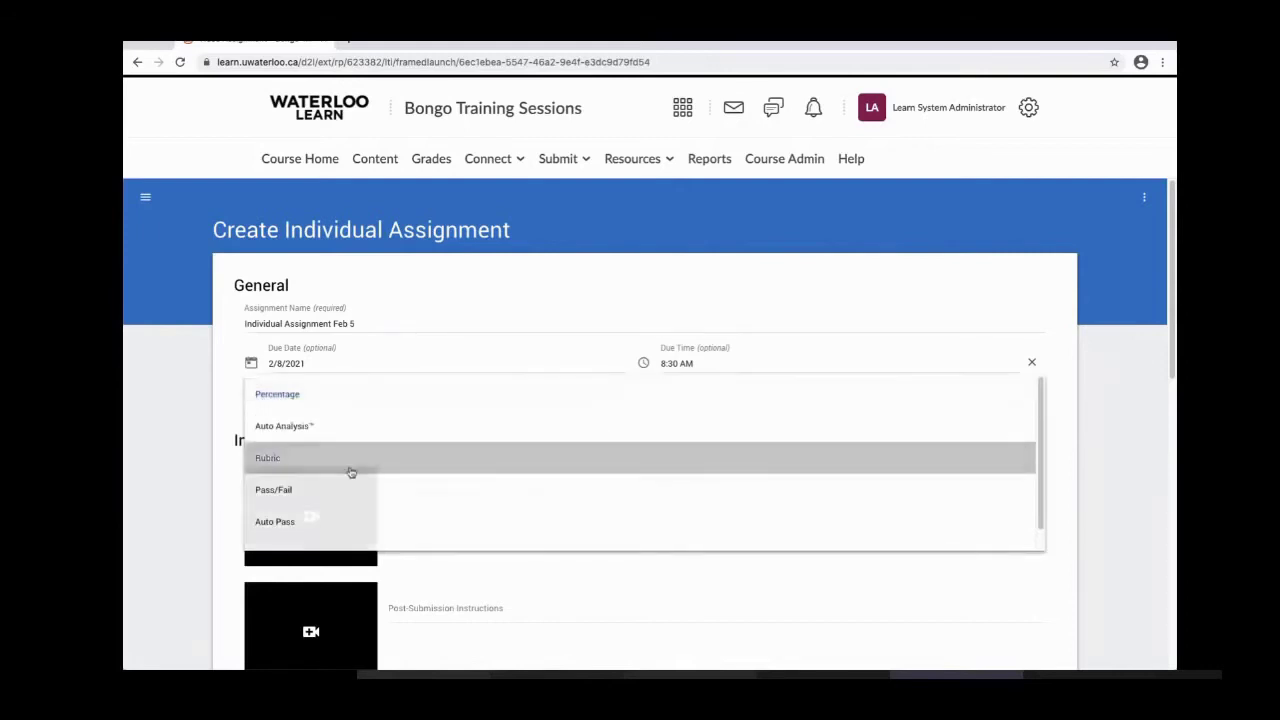
scroll(835, 529, "down", 6)
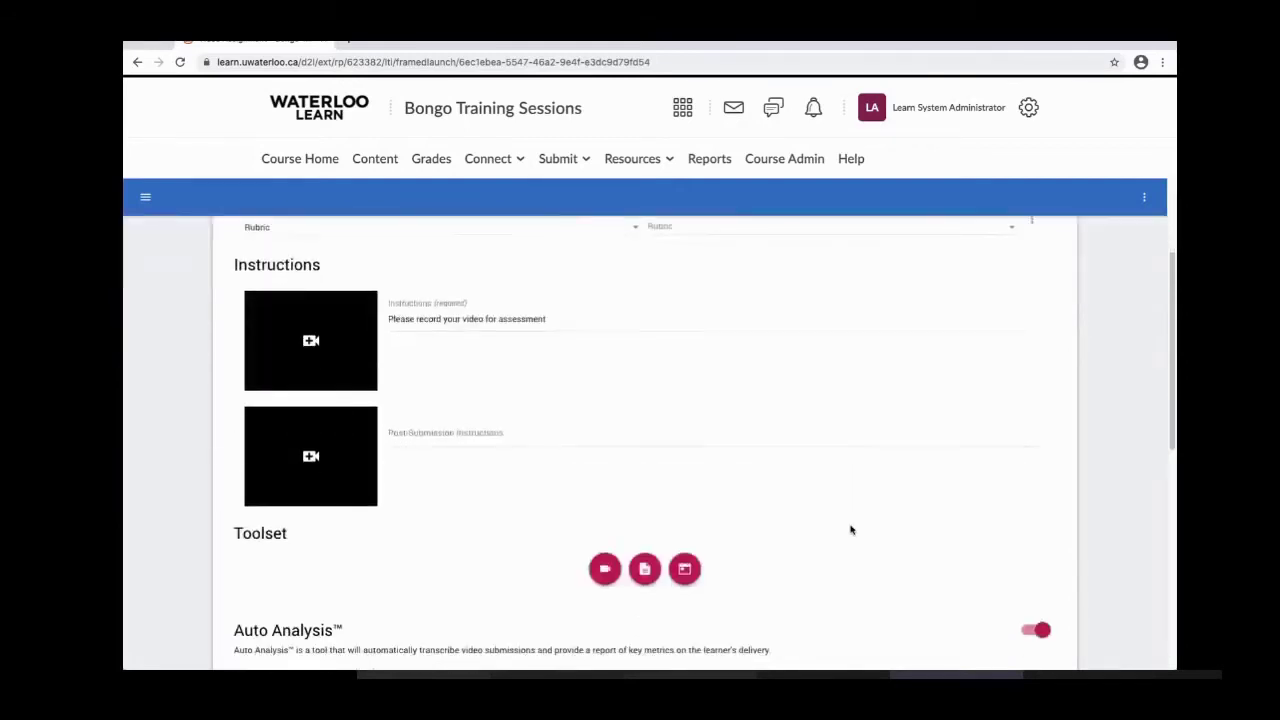
scroll(852, 529, "down", 1)
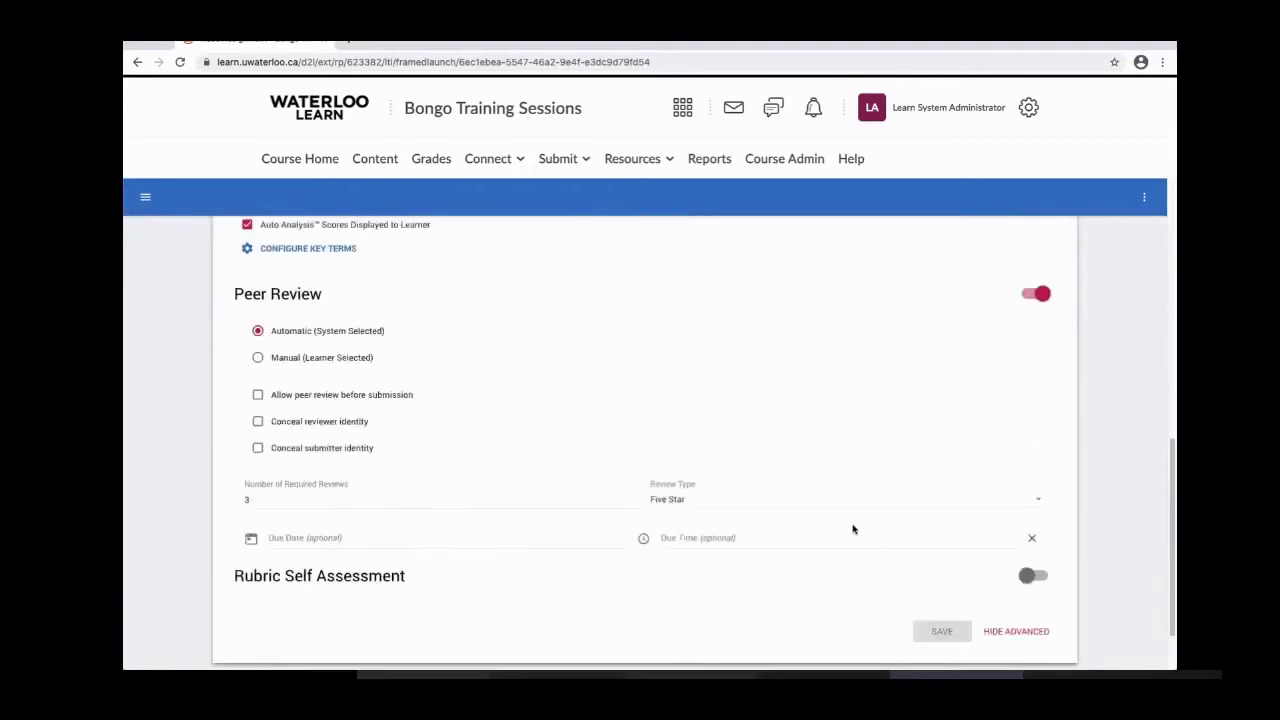
scroll(852, 529, "up", 5)
scroll(853, 529, "up", 1)
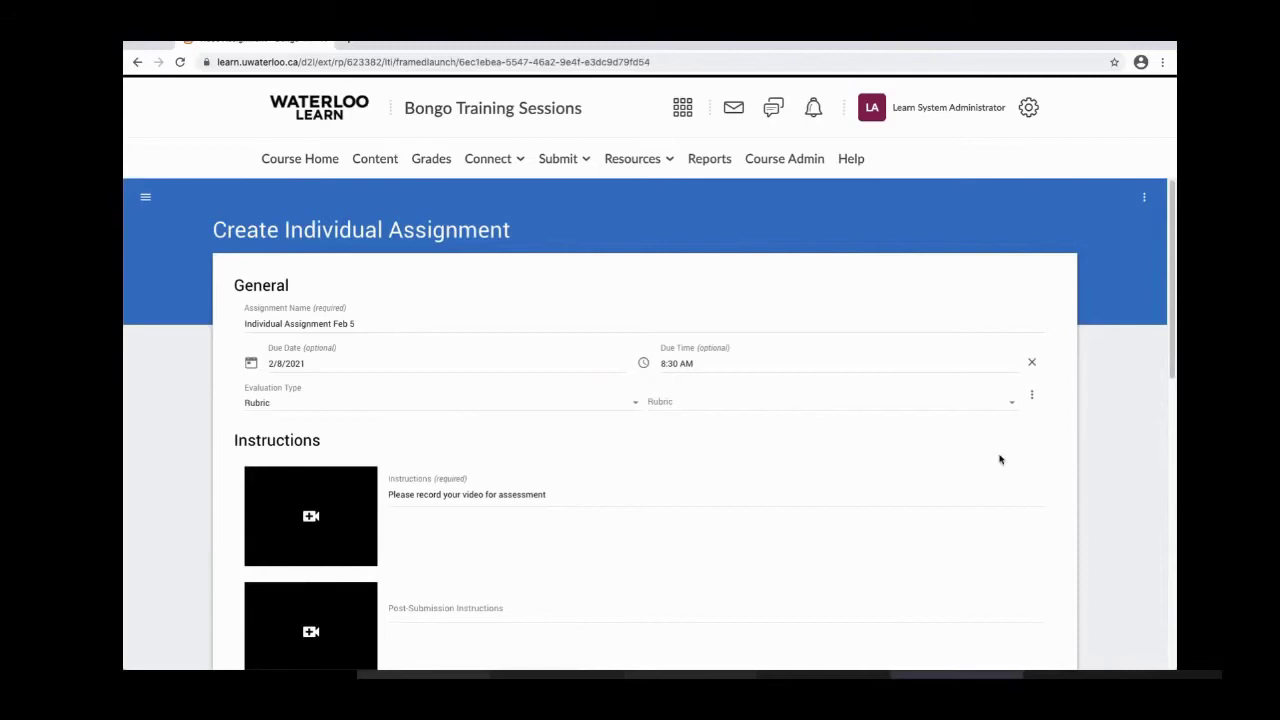
left_click(988, 403)
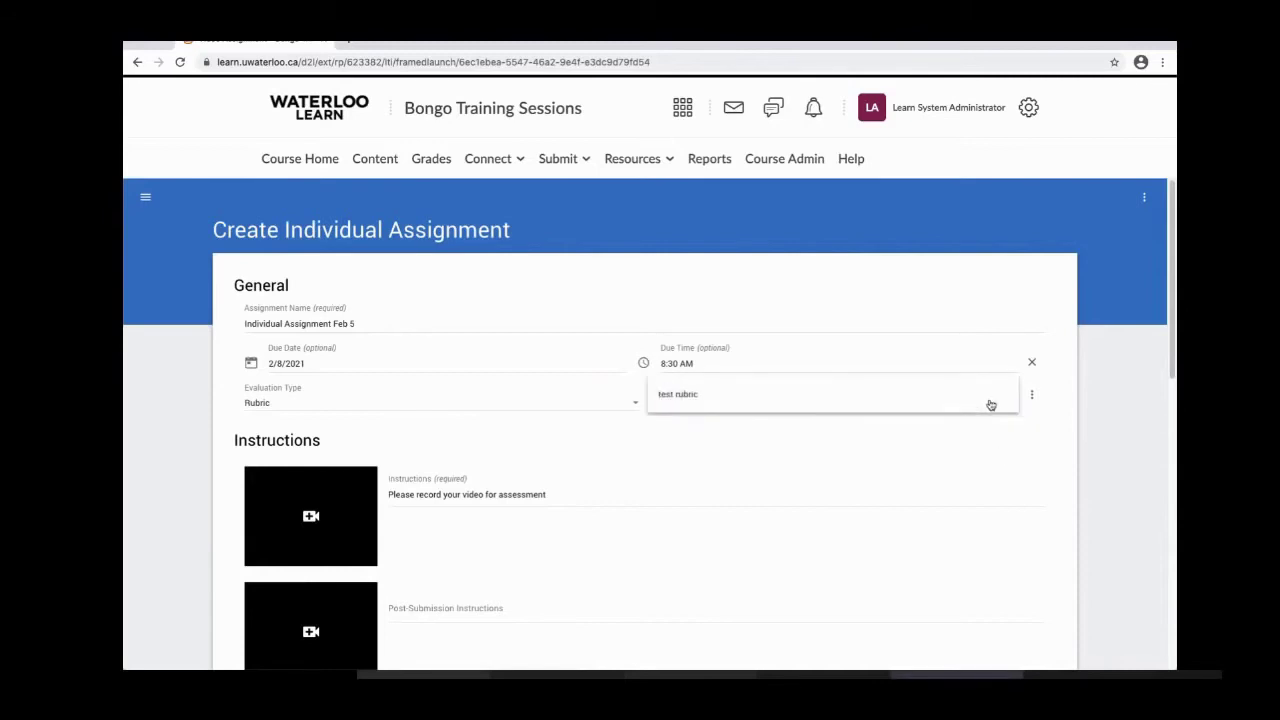
left_click(703, 404)
Step: Set the peer review's review type to Assignment Rubric
scroll(789, 556, "down", 1)
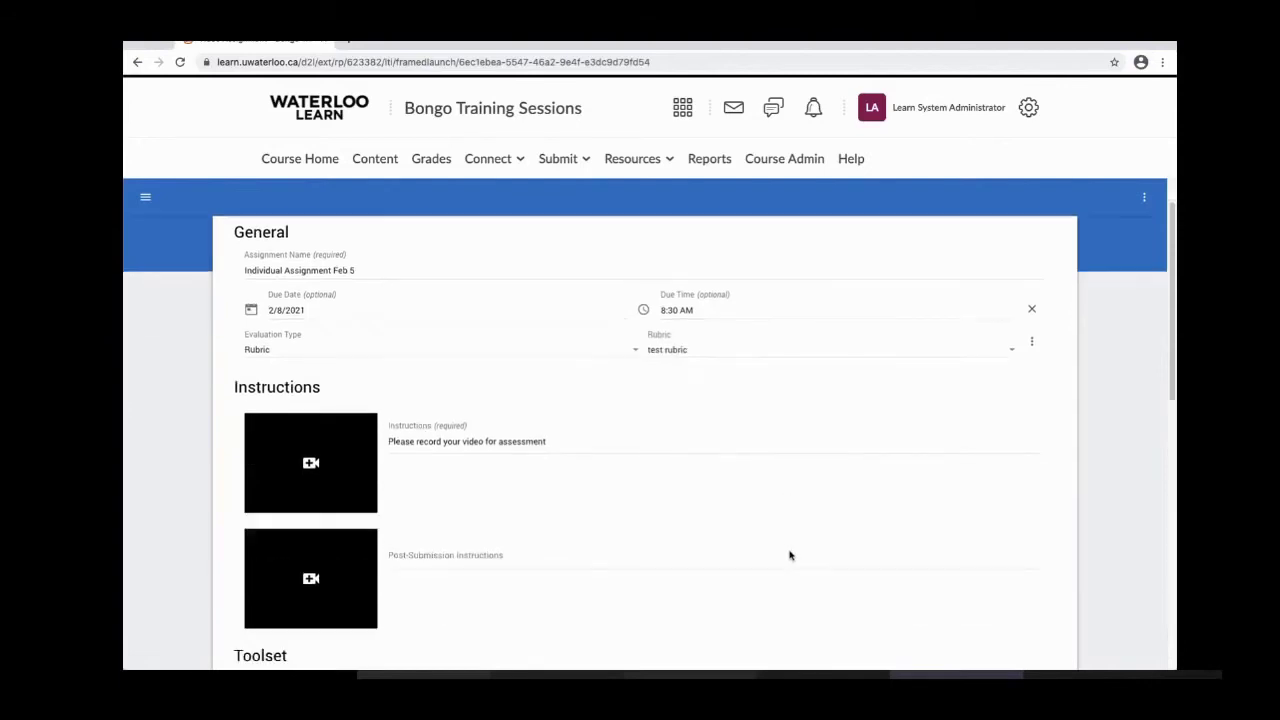
scroll(790, 556, "down", 6)
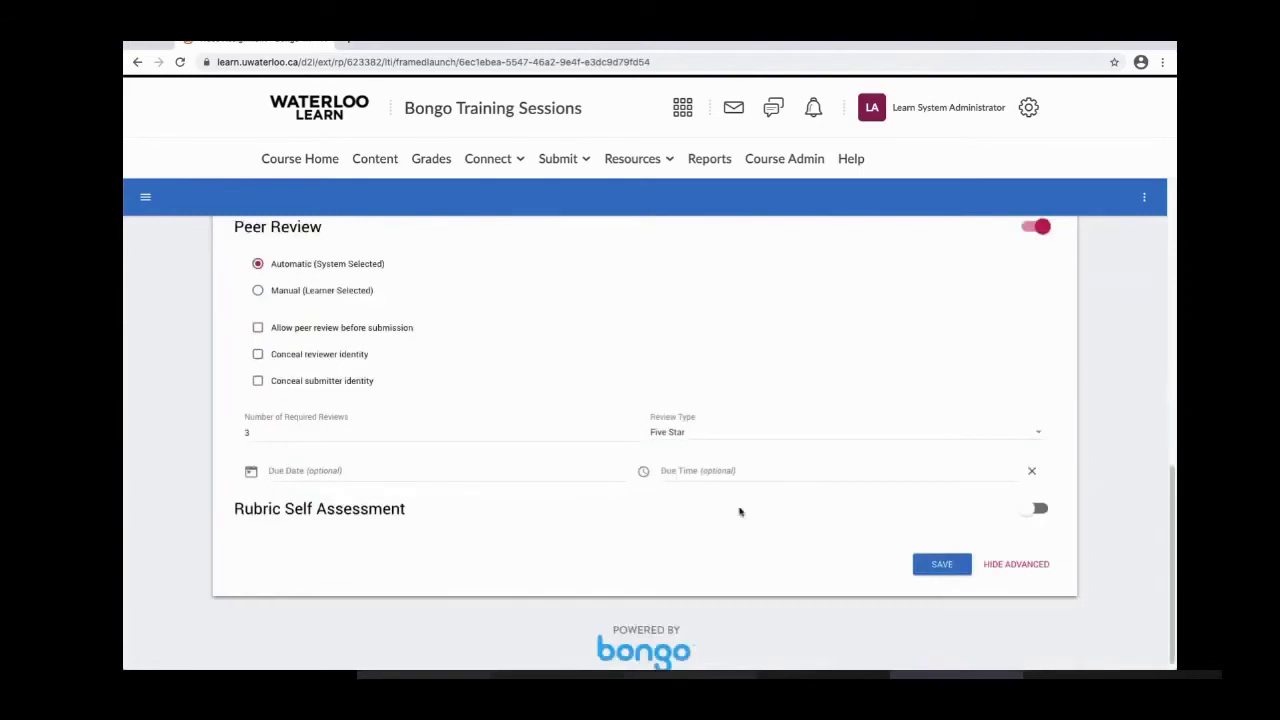
left_click(707, 433)
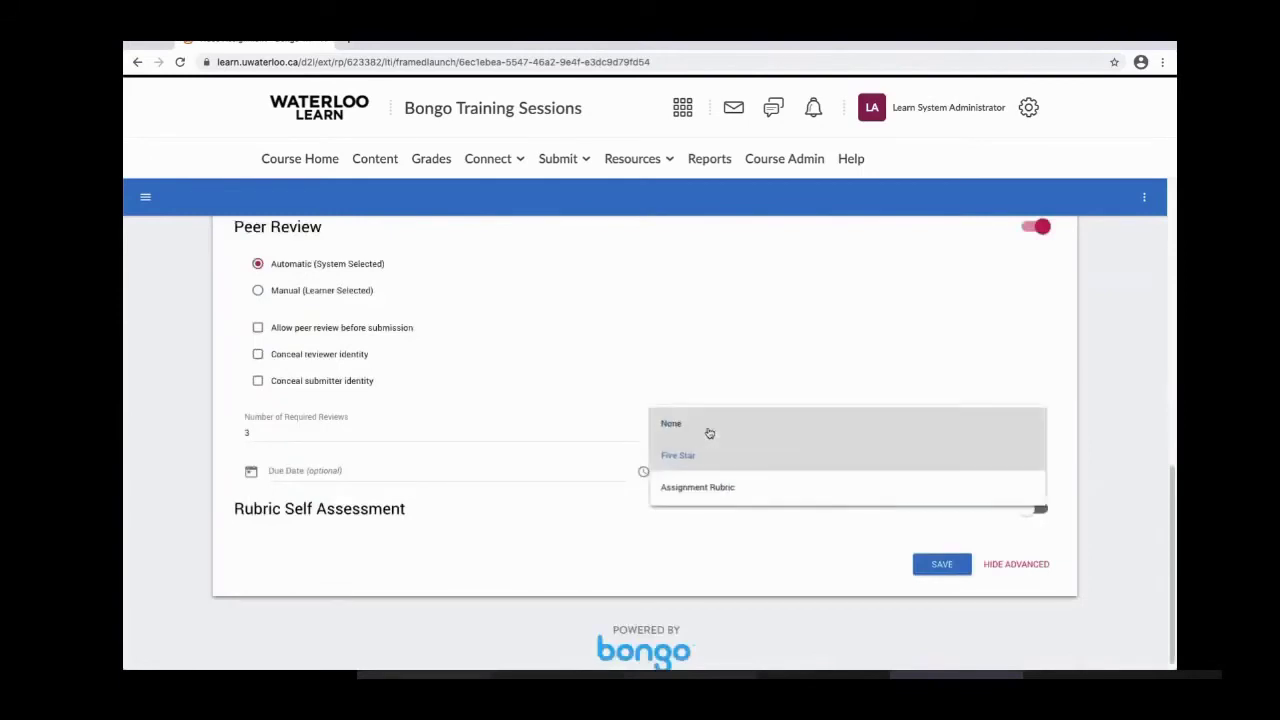
left_click(719, 489)
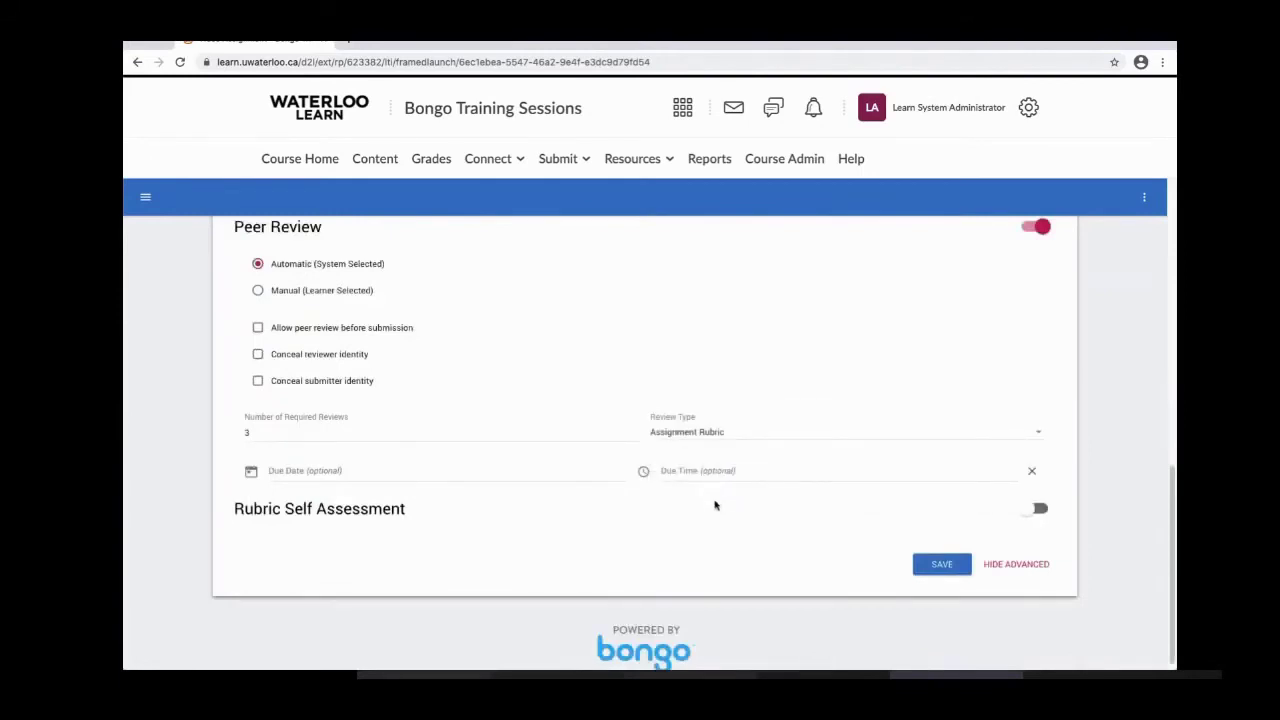
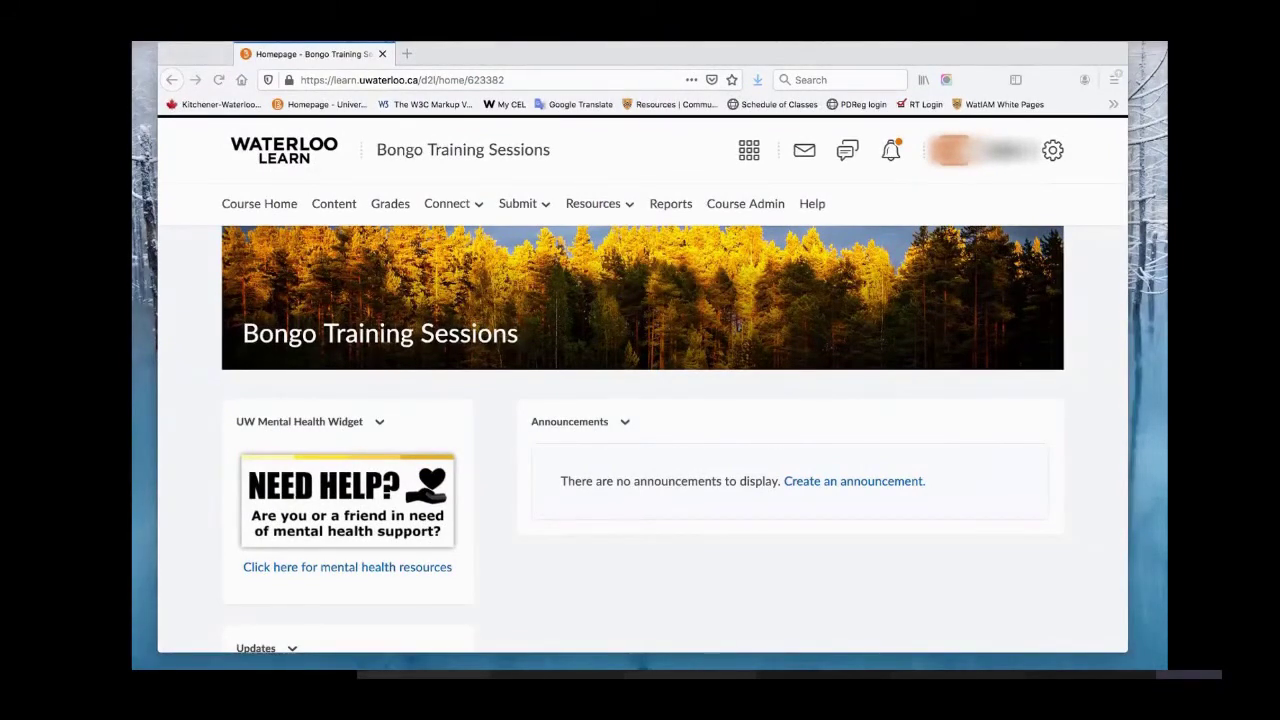
Step: Open the configuration of Individual Assignment Feb 5 from the course's video assignments
left_click(522, 204)
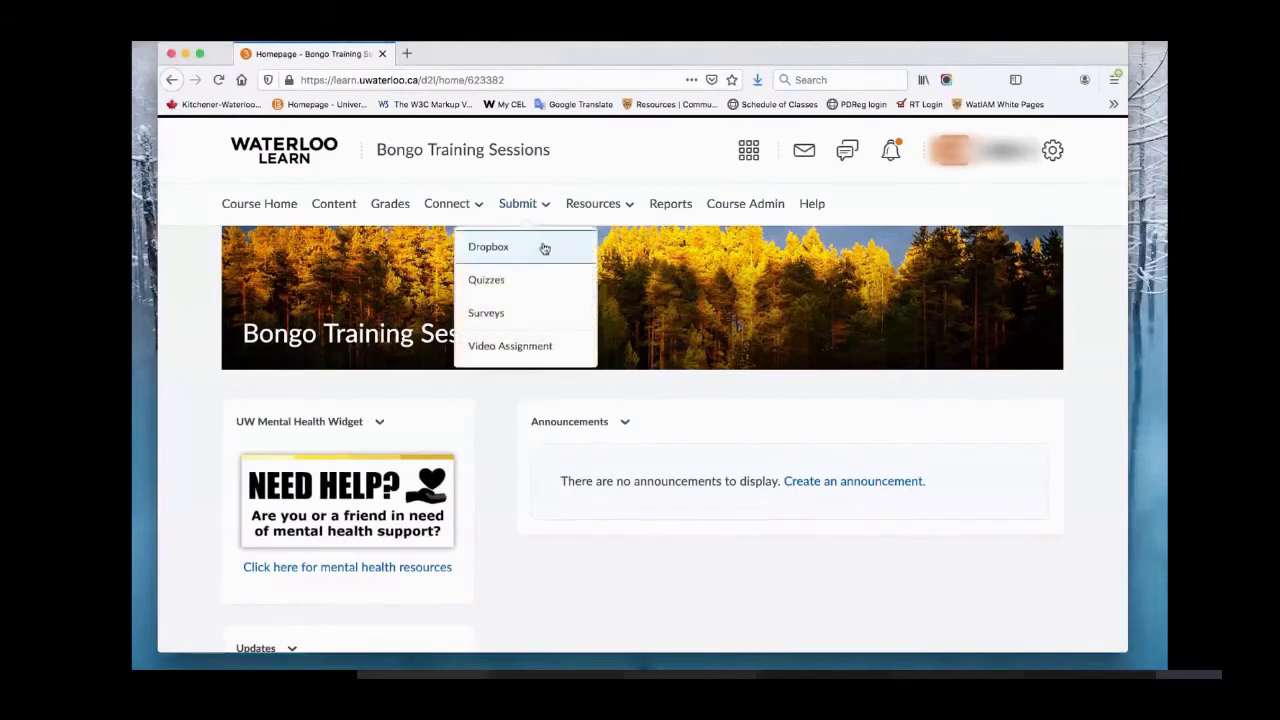
left_click(517, 345)
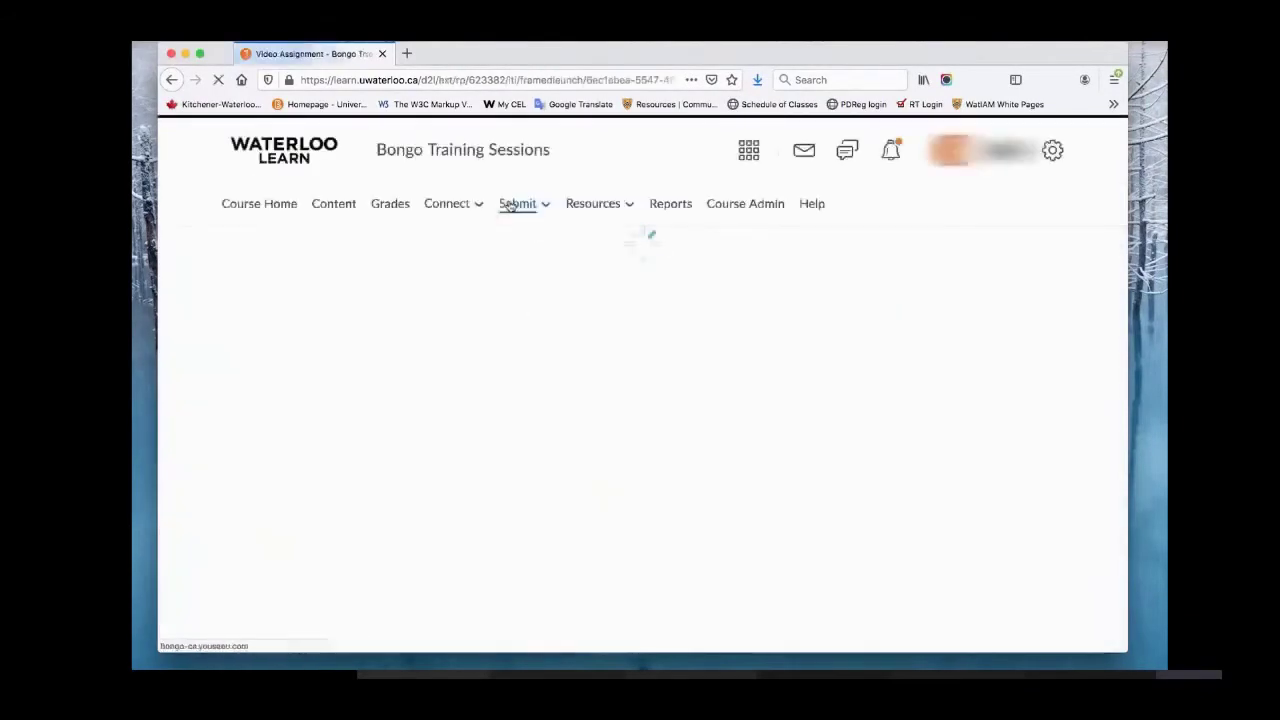
scroll(621, 369, "down", 2)
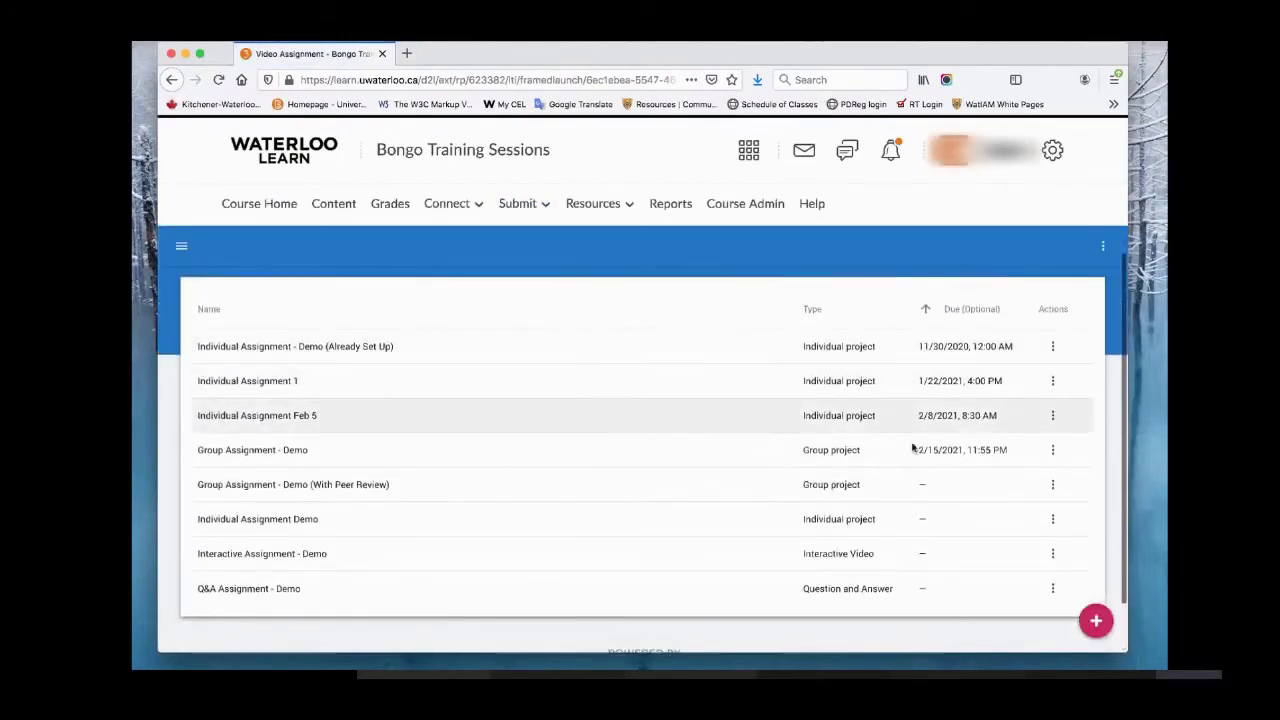
left_click(1052, 415)
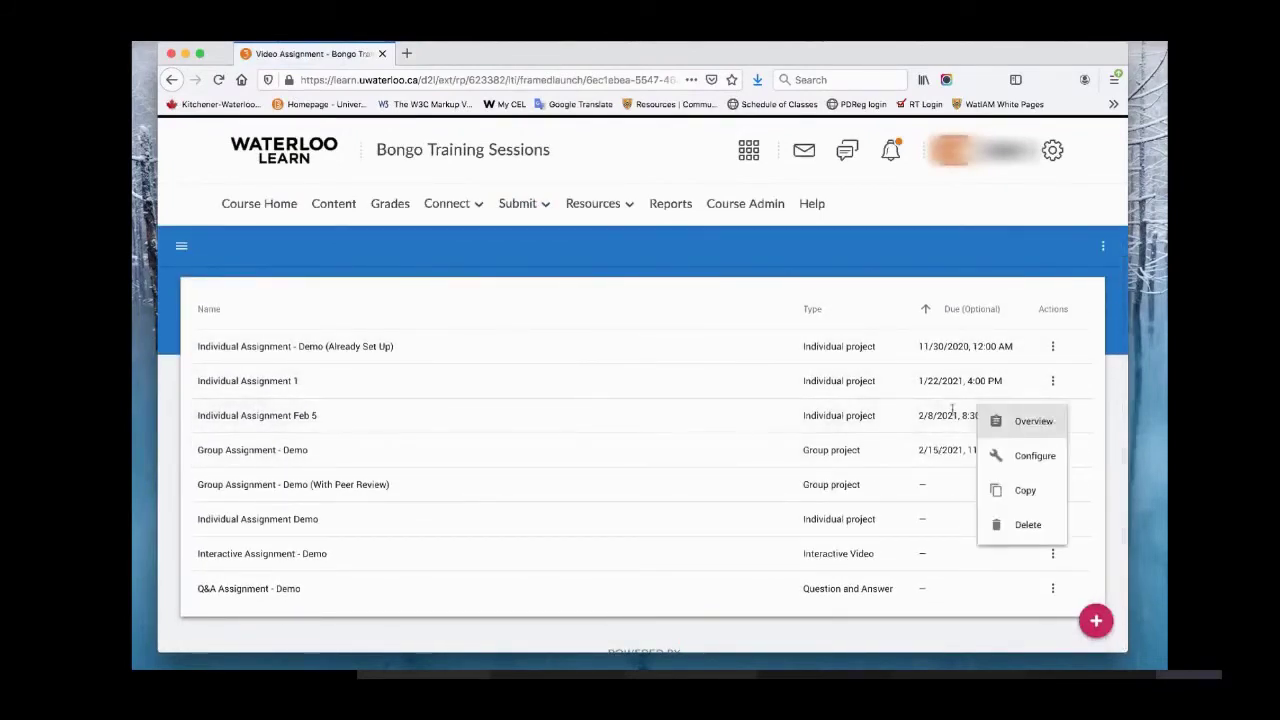
left_click(1040, 455)
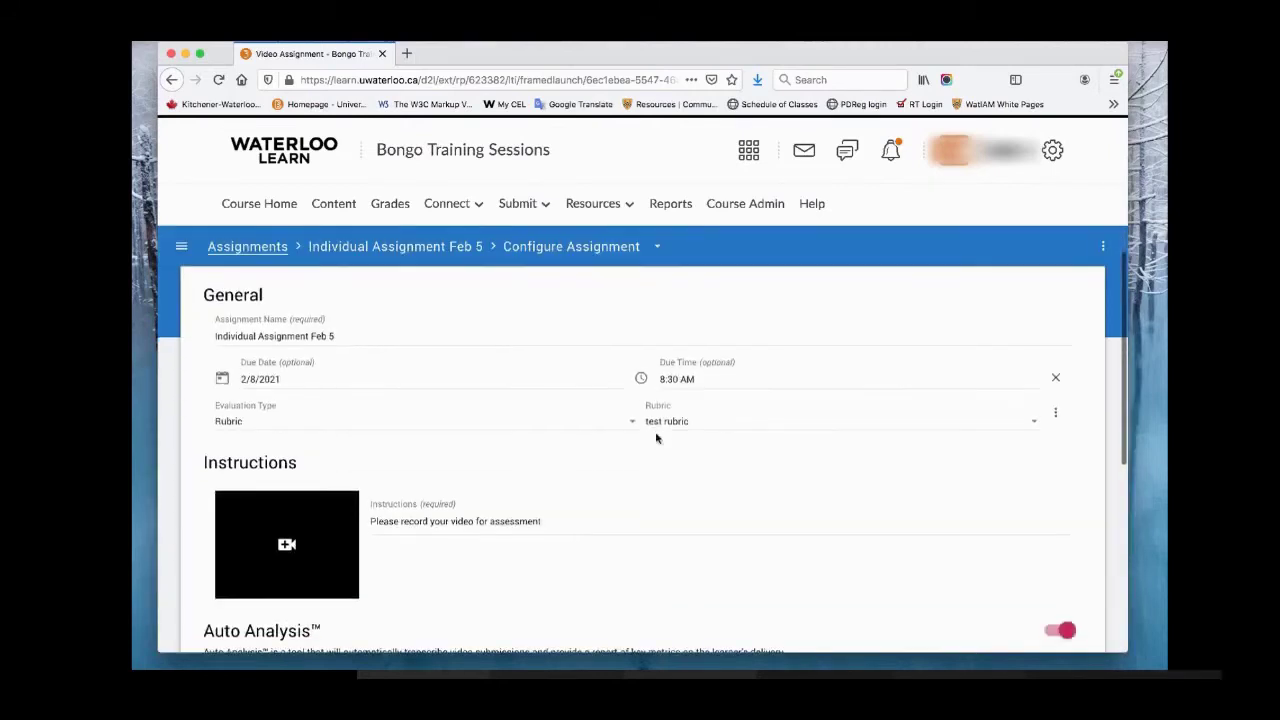
Step: Set the evaluation type of Individual Assignment Feb 5 to Percentage
left_click(435, 418)
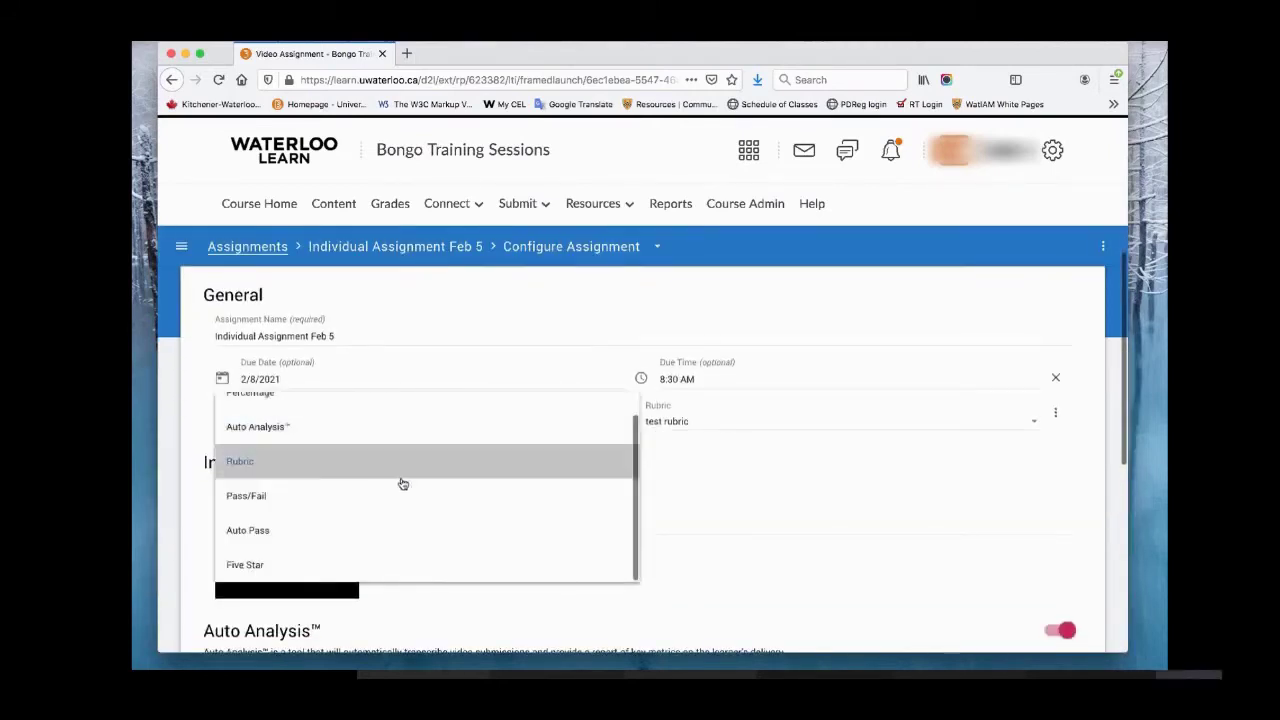
scroll(380, 450, "up", 1)
left_click(349, 414)
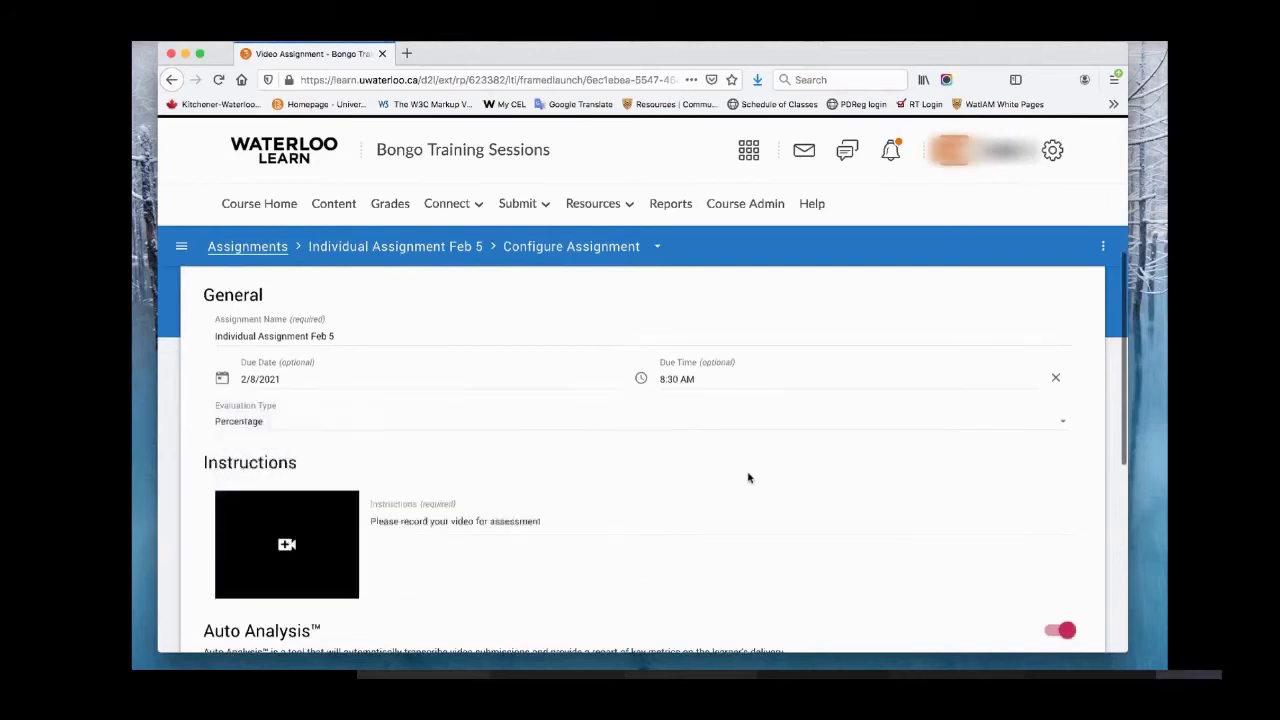
Step: Turn off Peer Review and Auto Analysis for the assignment and save its configuration
scroll(748, 479, "down", 3)
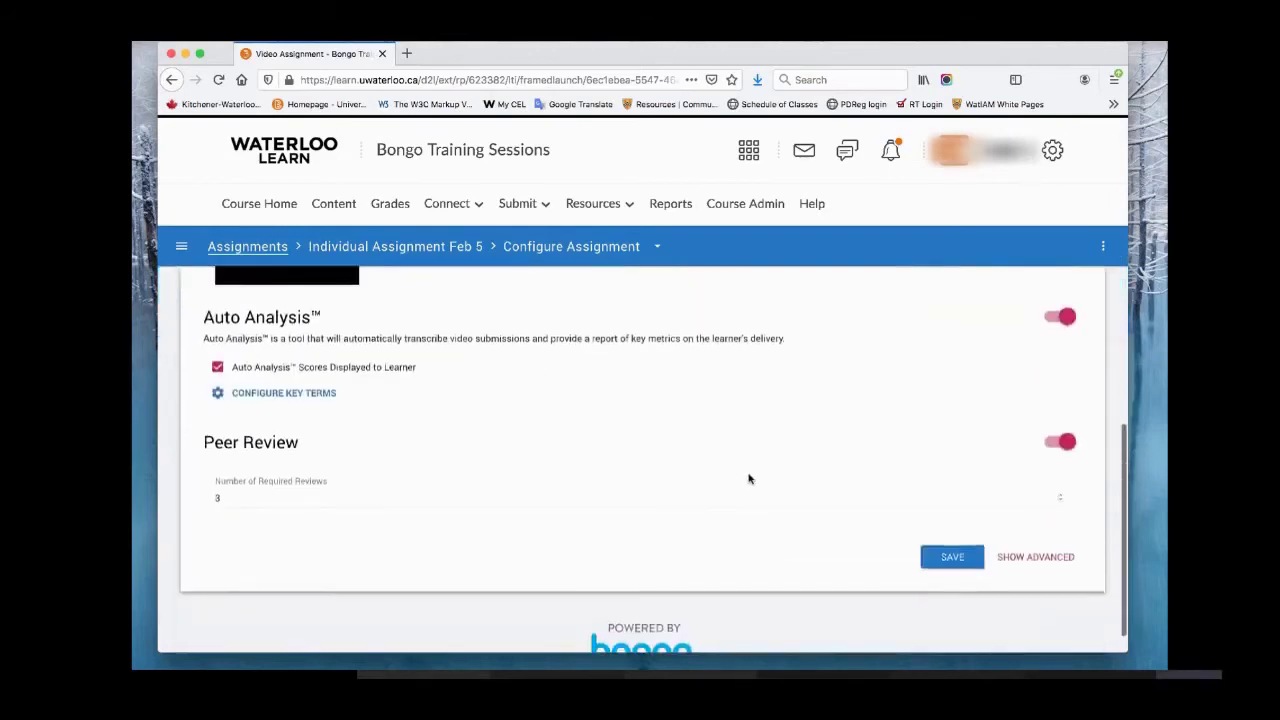
left_click(1058, 442)
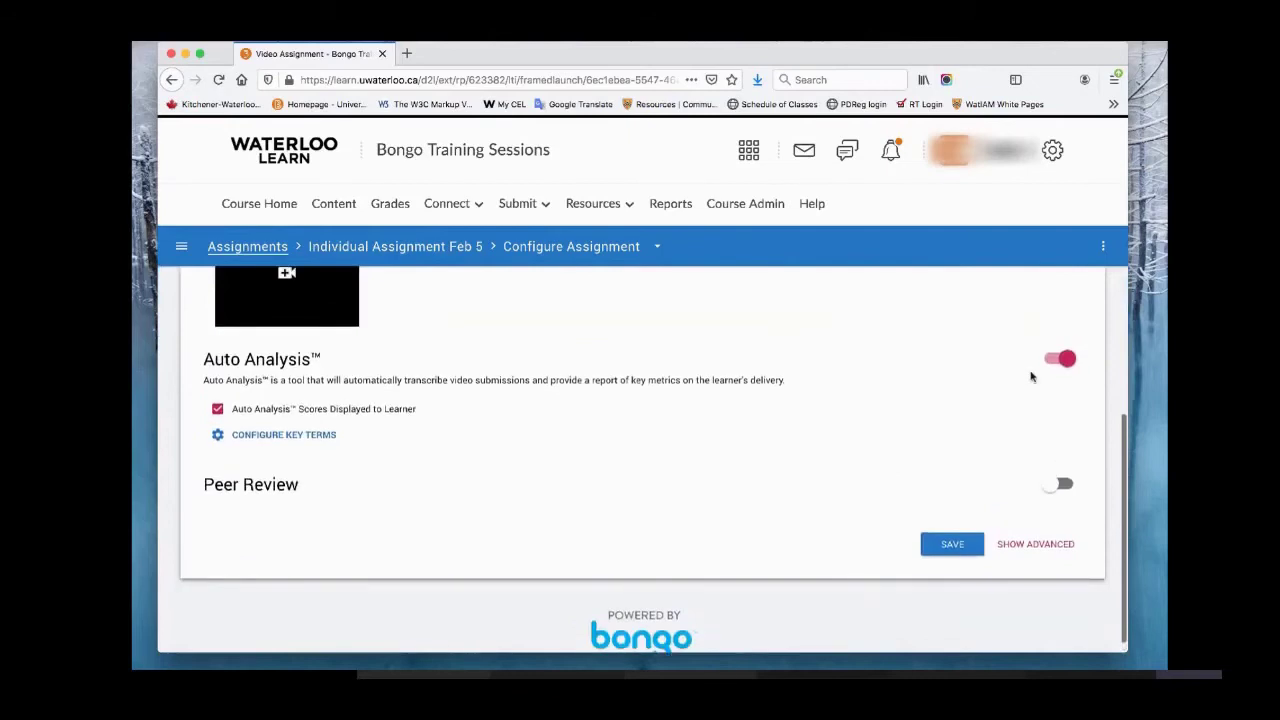
left_click(1058, 359)
scroll(886, 400, "up", 5)
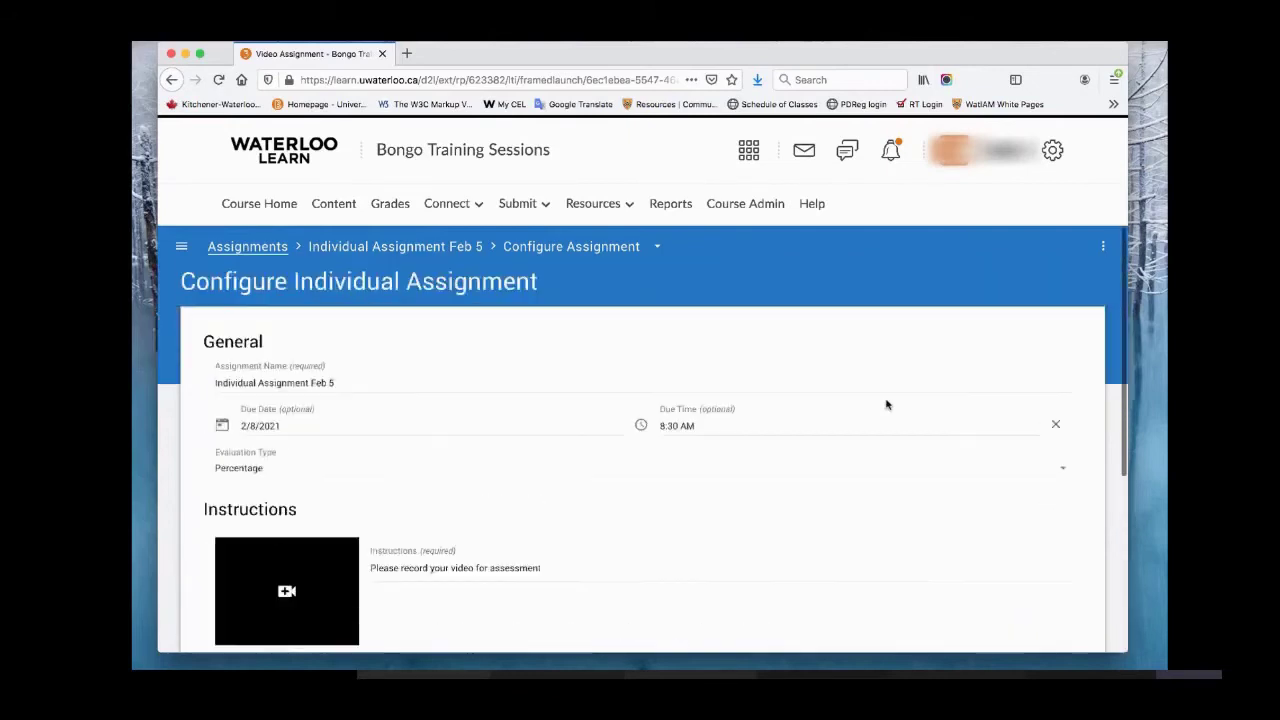
scroll(882, 450, "down", 5)
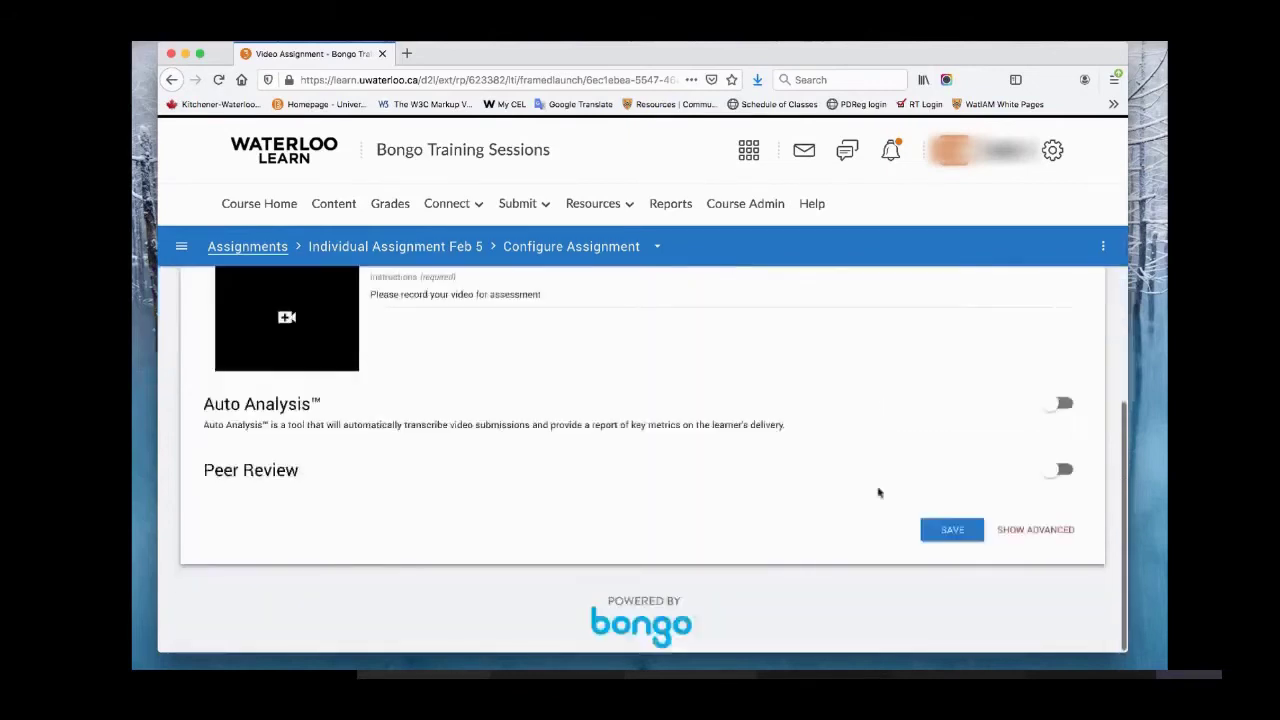
left_click(951, 533)
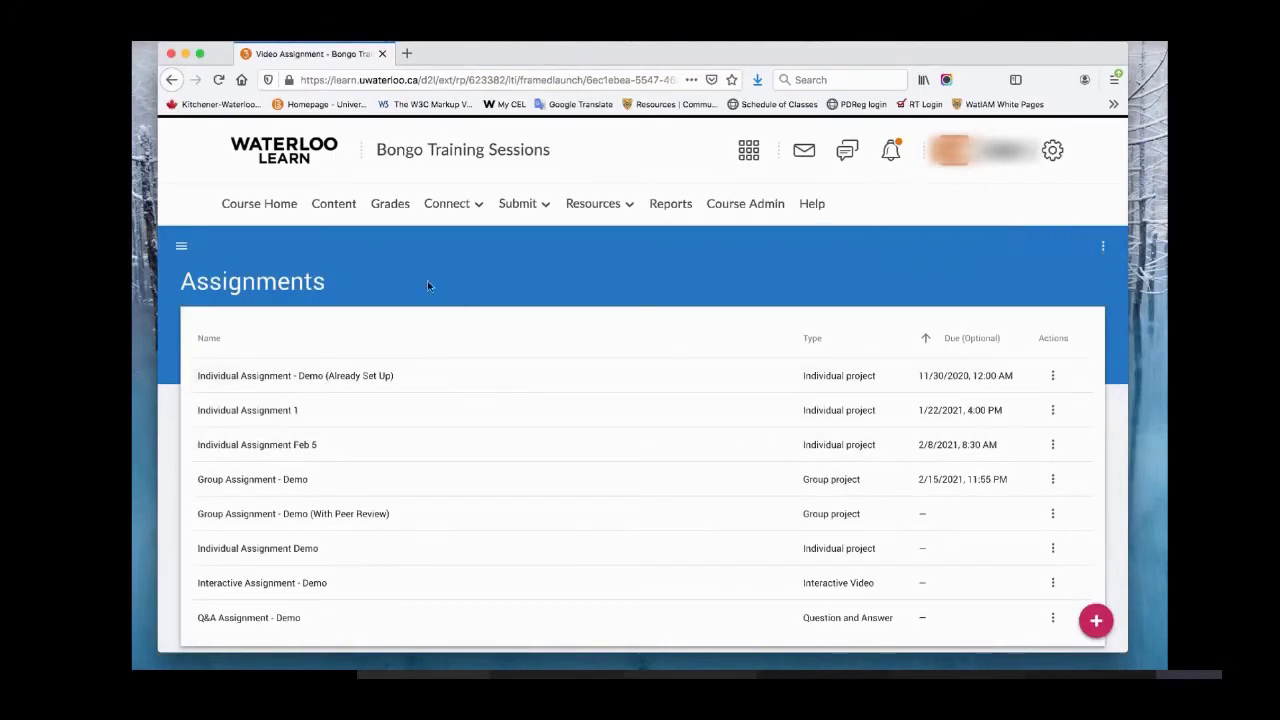
left_click(537, 208)
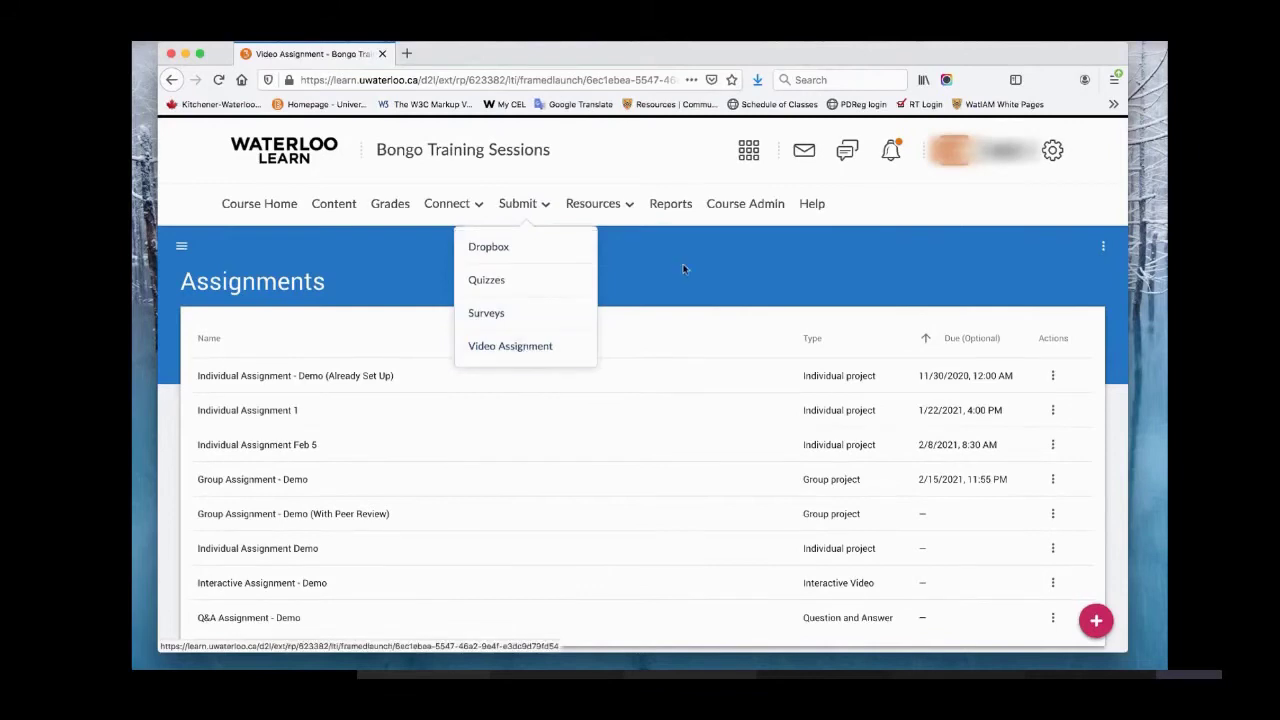
left_click_drag(195, 447, 371, 451)
left_click(371, 451)
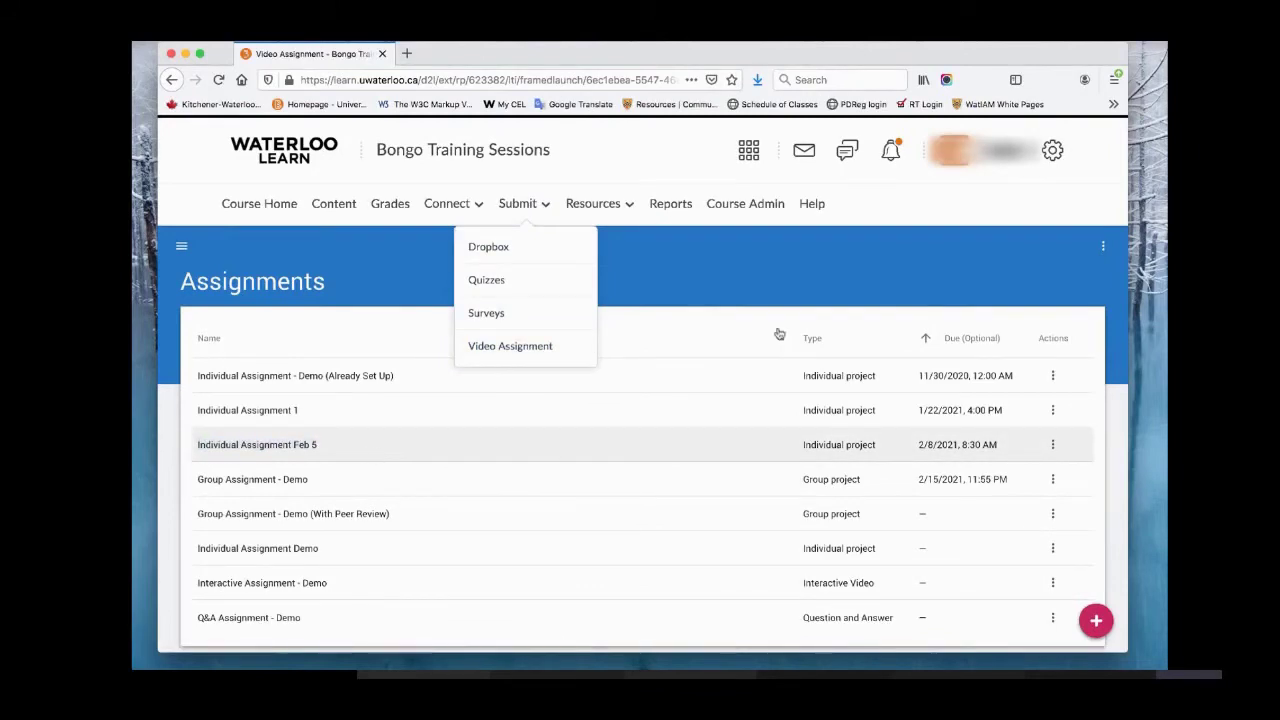
left_click(673, 261)
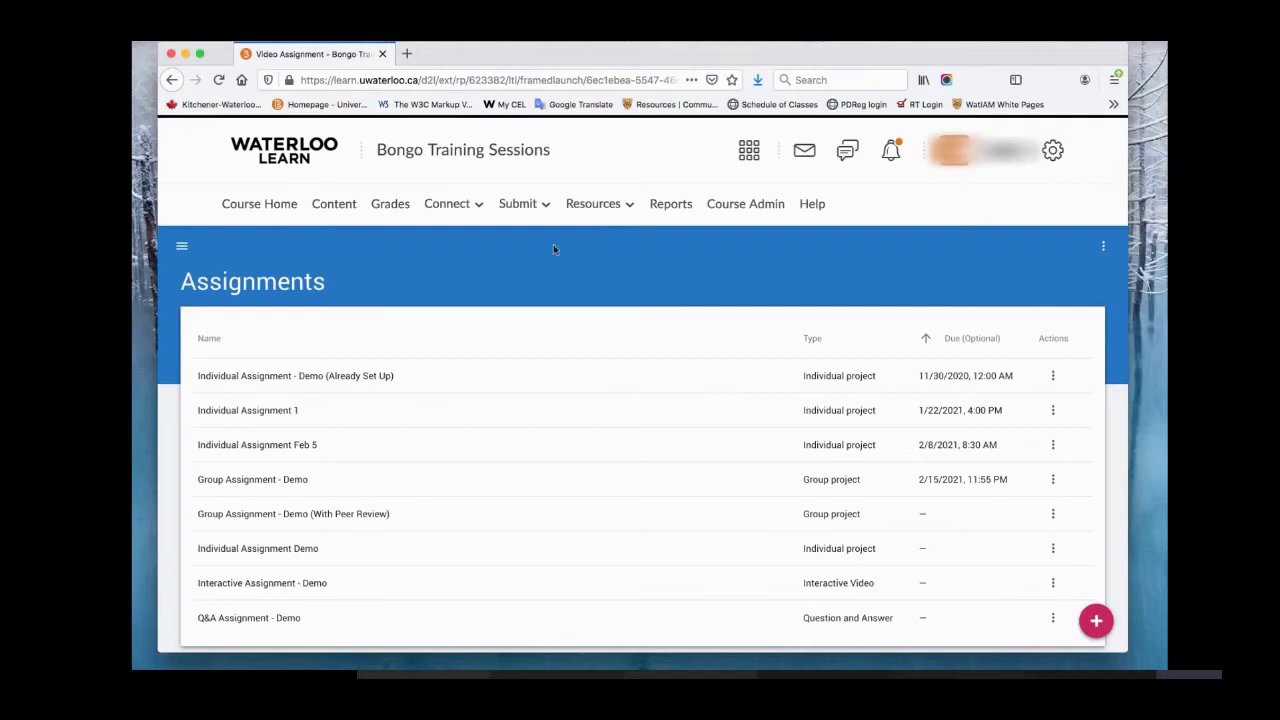
left_click(520, 204)
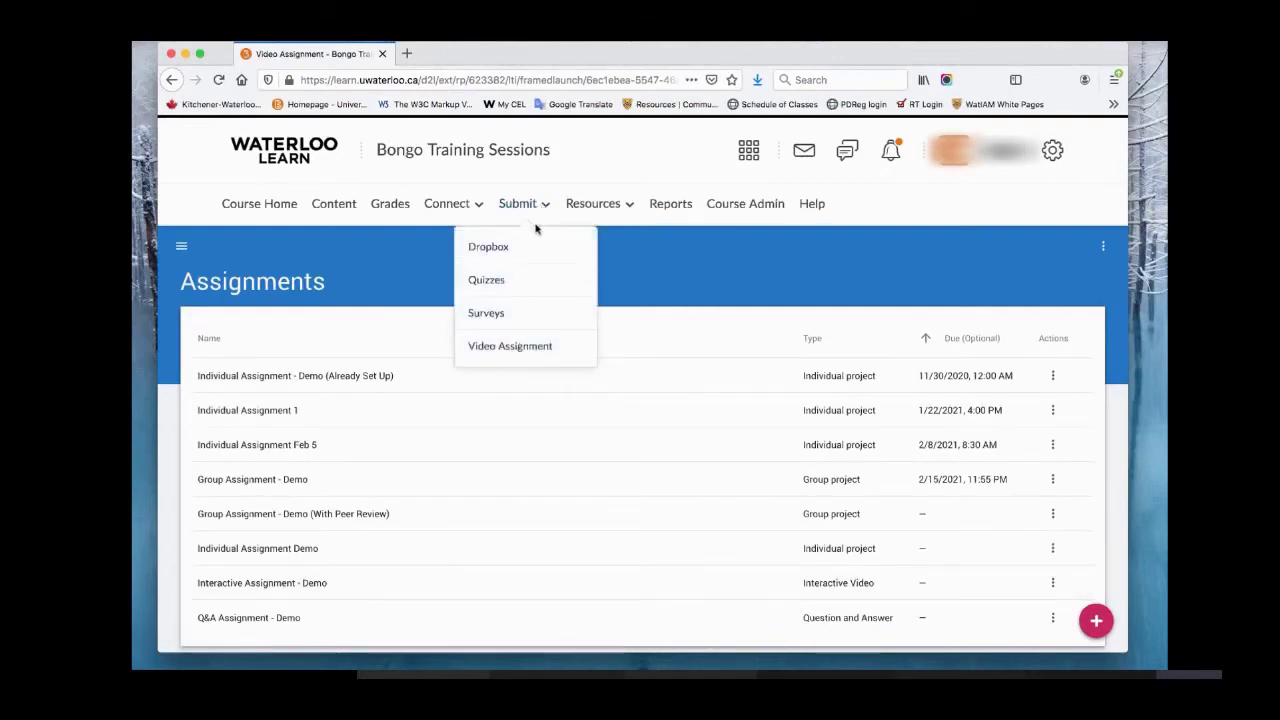
left_click(700, 266)
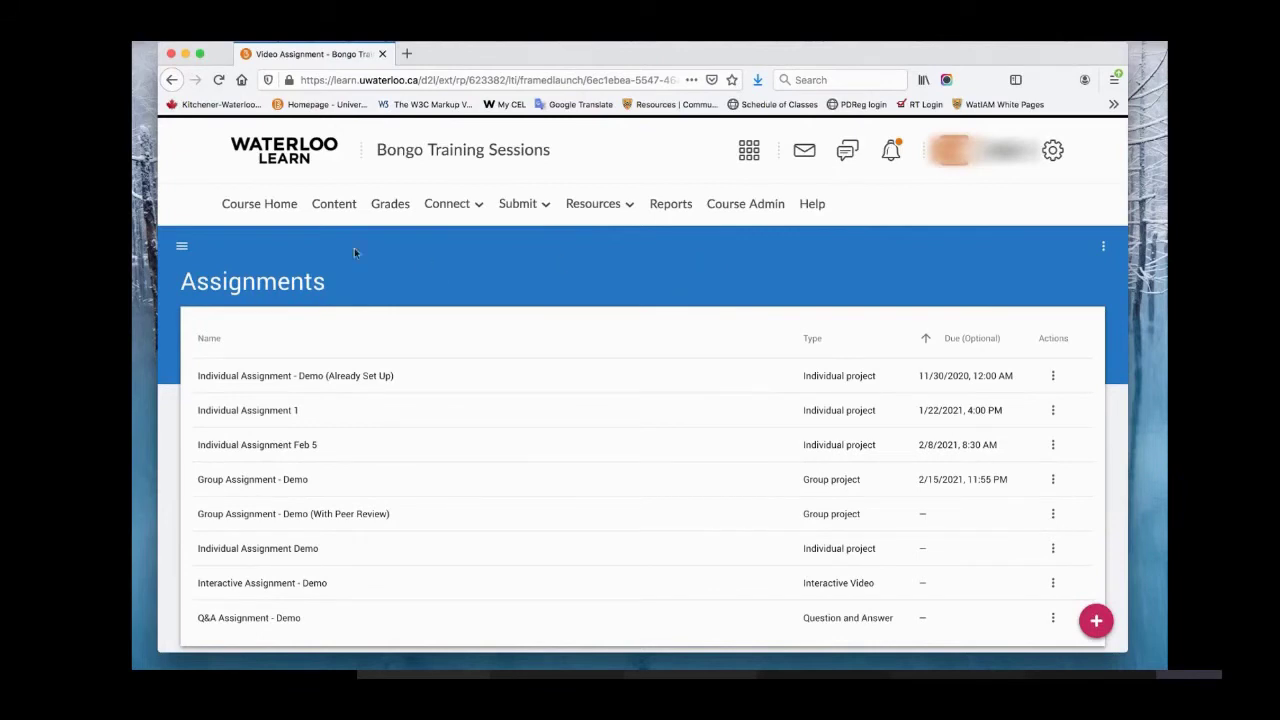
Step: Open the course content at the Creating Video Assignment Links module and check which kinds of new items can be uploaded or created there
left_click(317, 212)
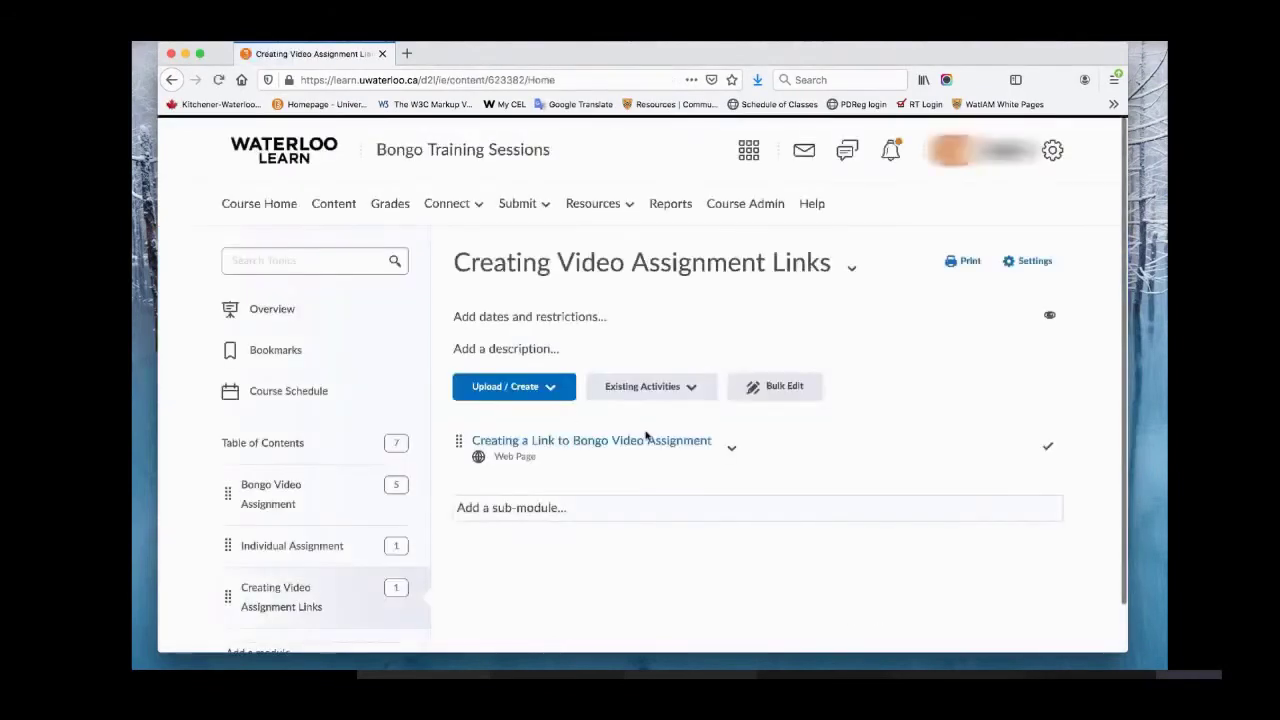
scroll(645, 437, "down", 1)
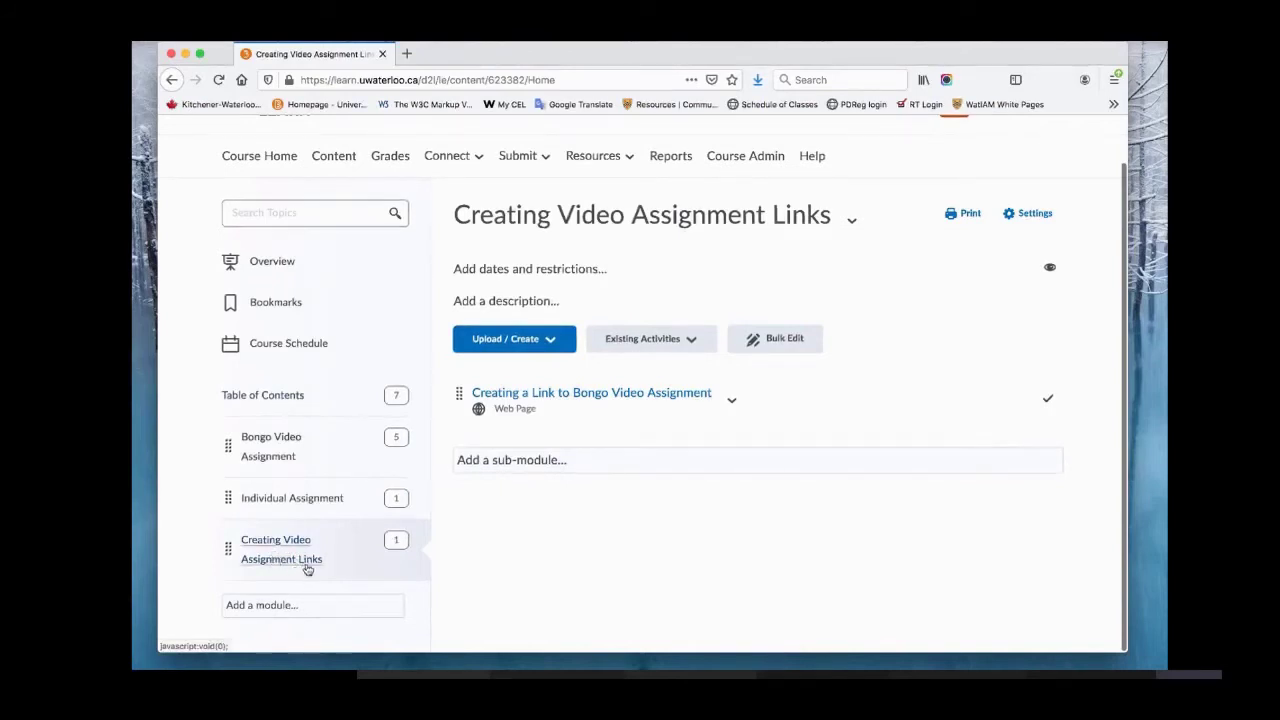
left_click(551, 341)
scroll(548, 483, "down", 3)
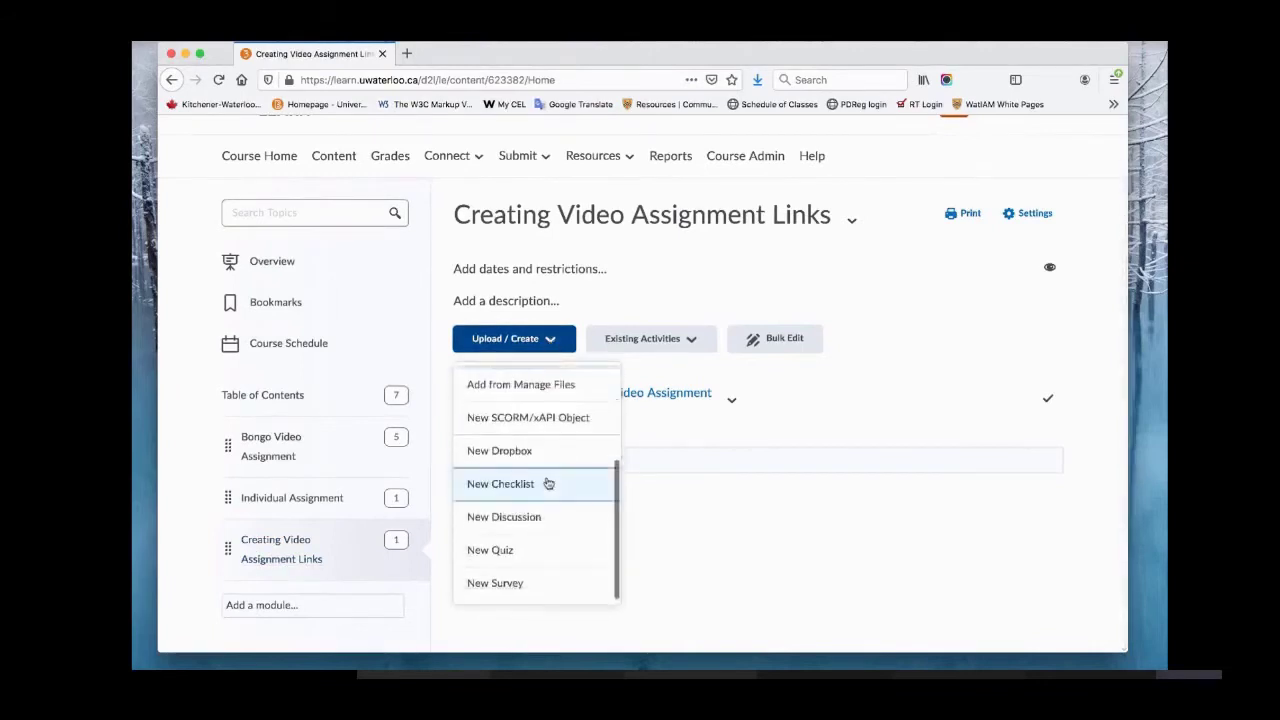
scroll(548, 483, "up", 3)
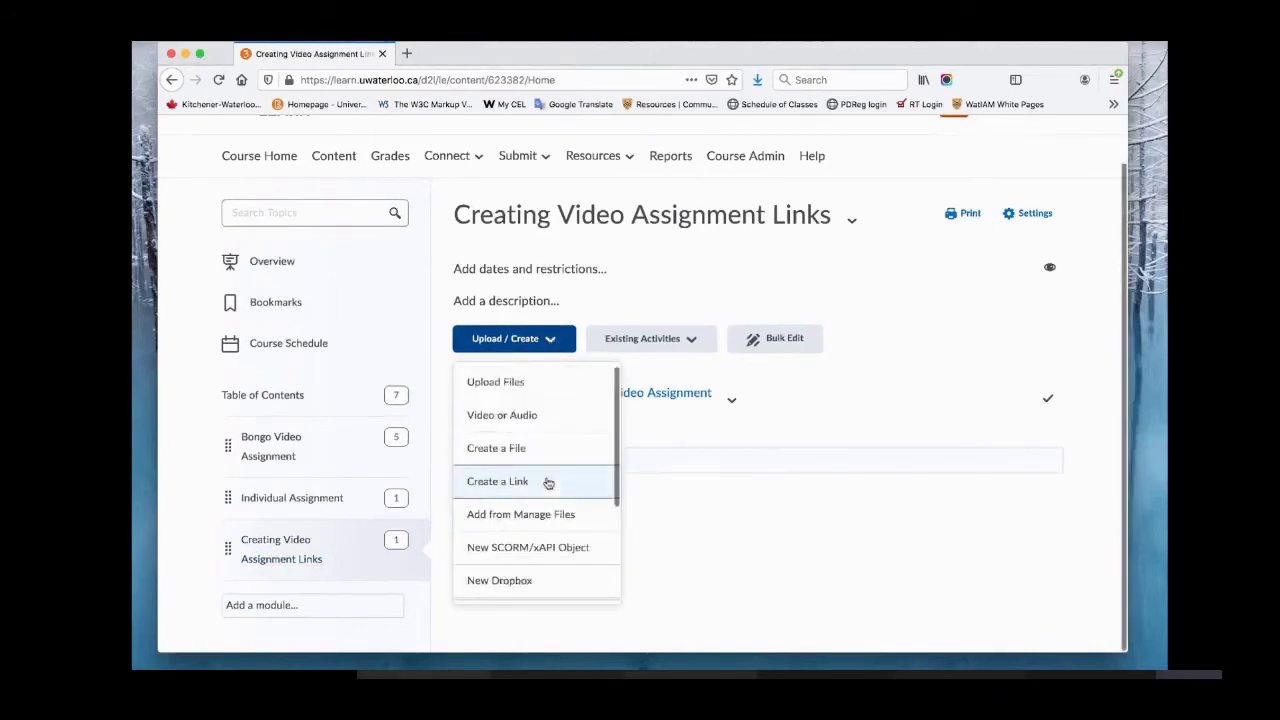
Step: Add the existing video assignment Individual Assignment Feb 5 as a link in the Creating Video Assignment Links module
left_click(690, 341)
scroll(689, 450, "down", 3)
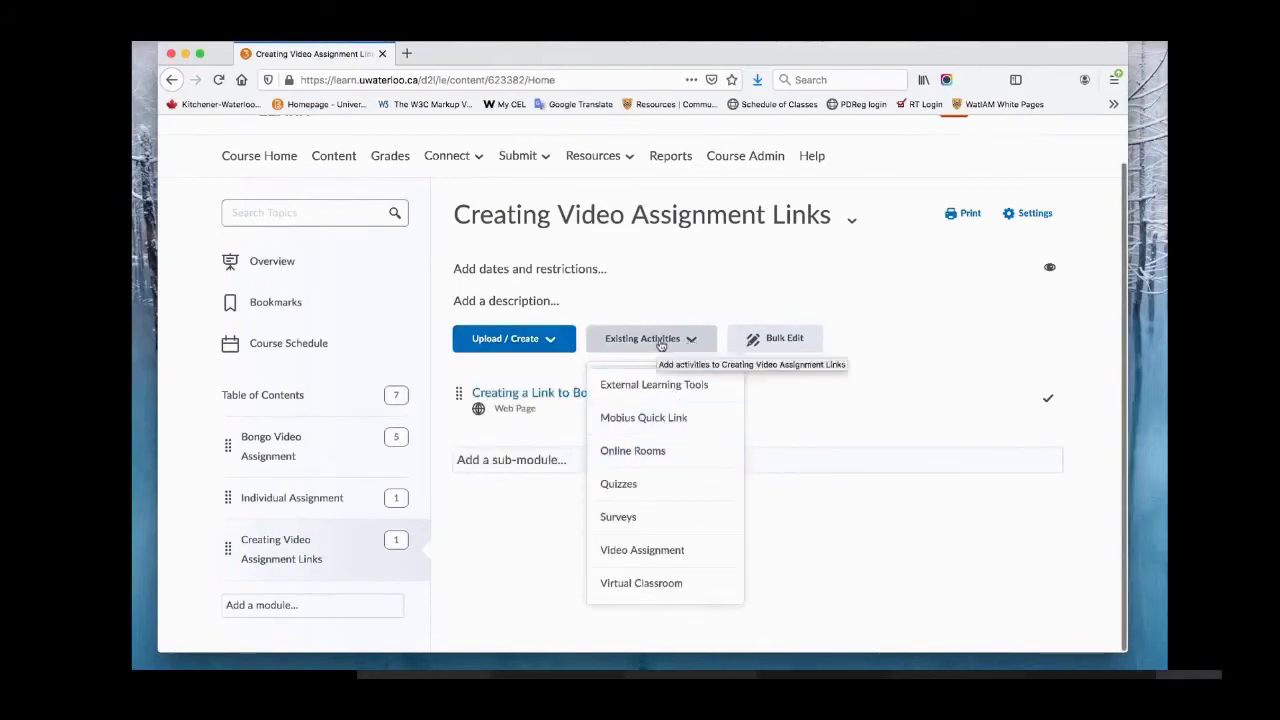
left_click(653, 557)
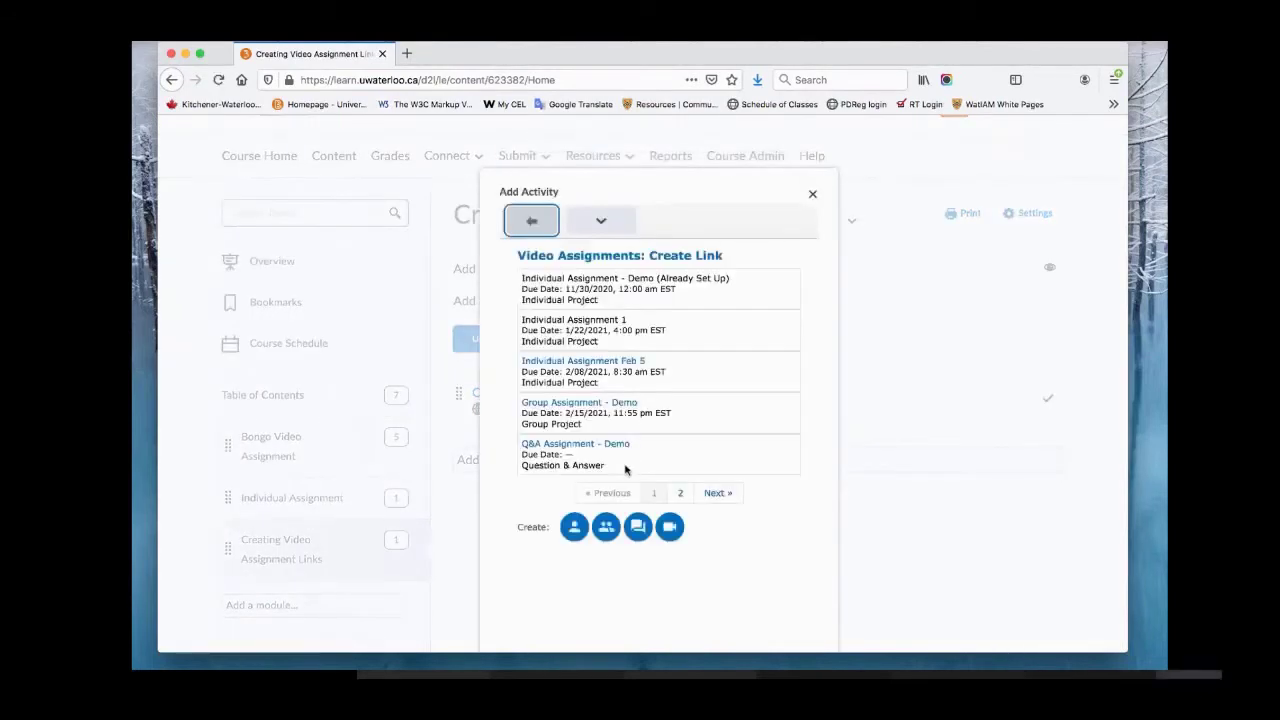
left_click(593, 365)
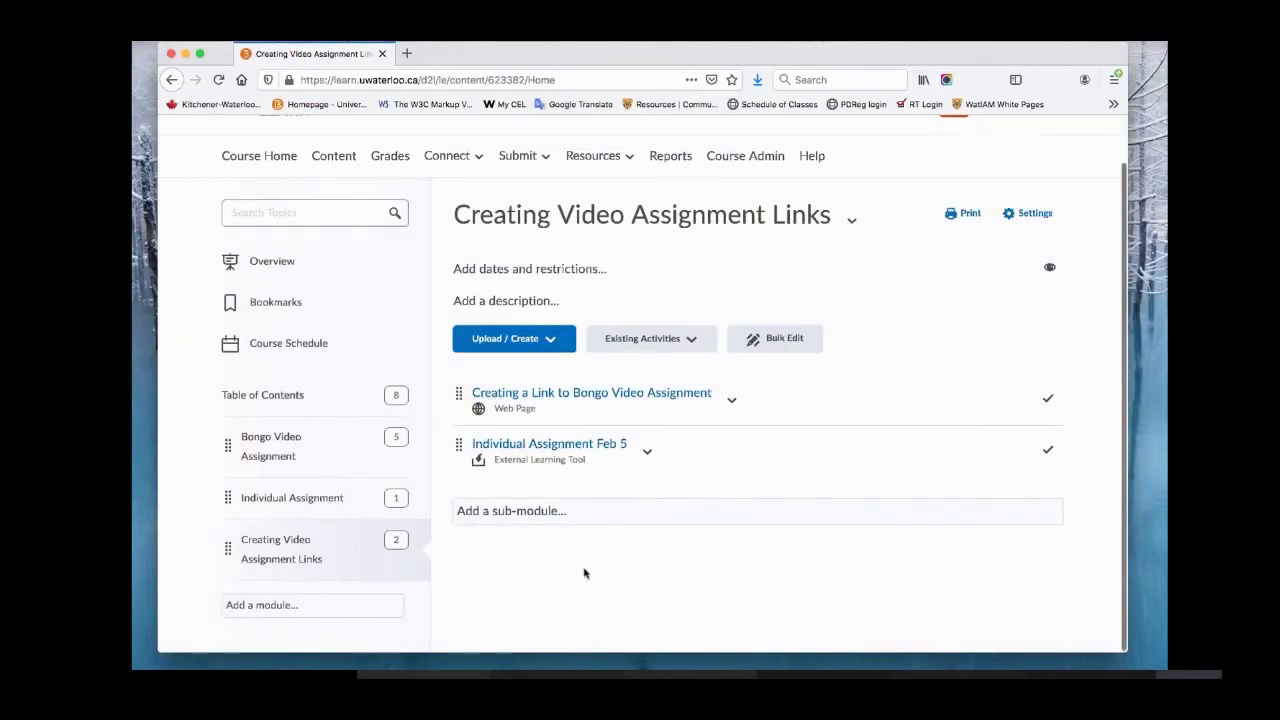
Step: Open the web page Creating a Link to Bongo Video Assignment for HTML editing and select the words "video assignment" in its text
left_click(557, 396)
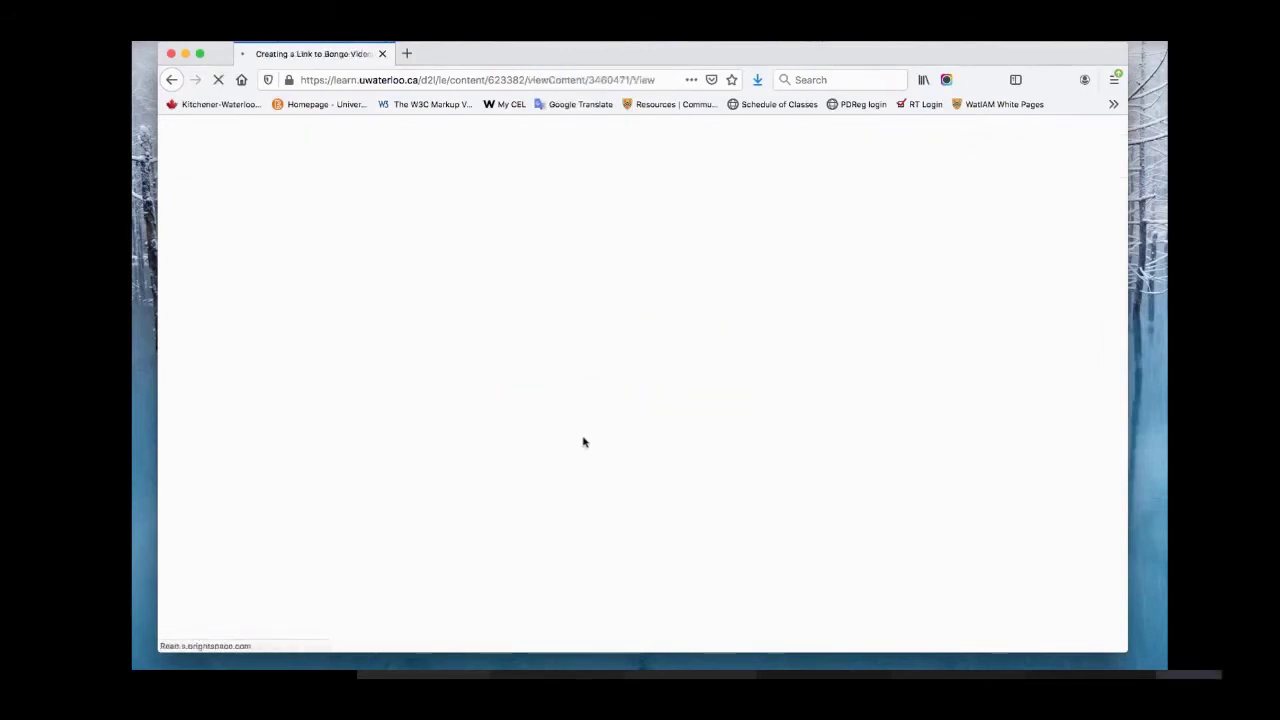
left_click(737, 276)
left_click(764, 346)
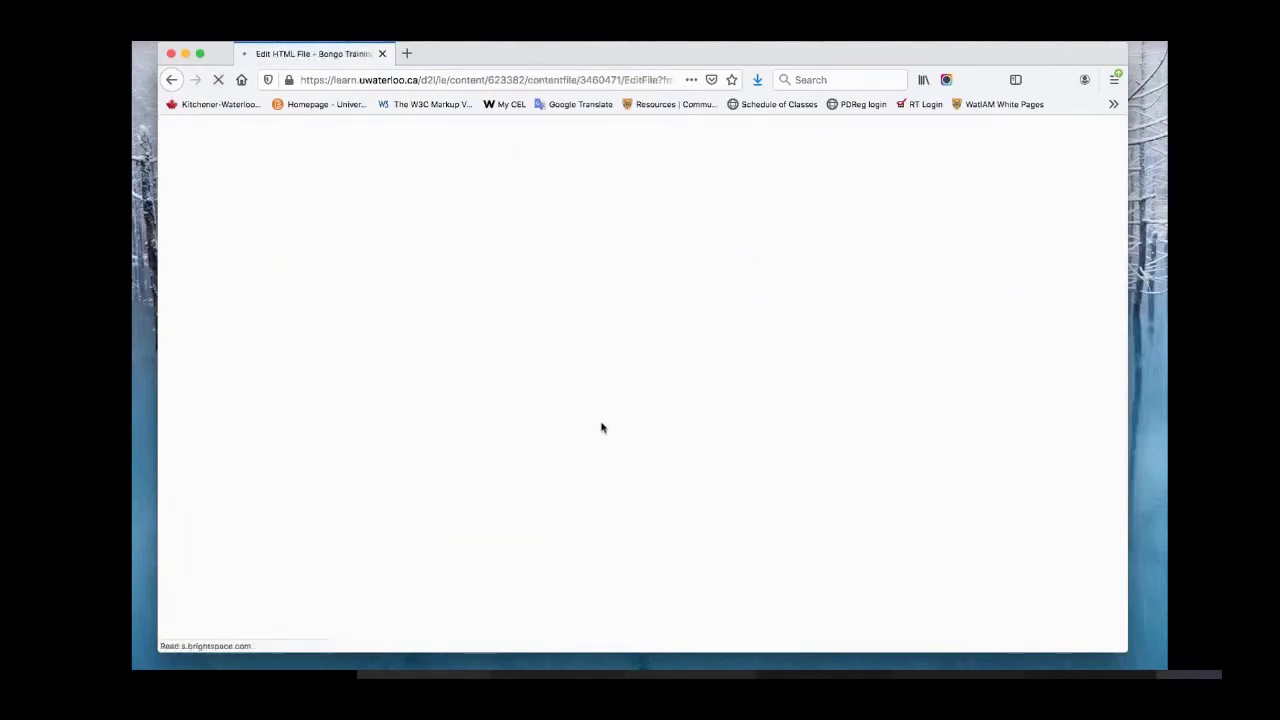
scroll(615, 420, "down", 2)
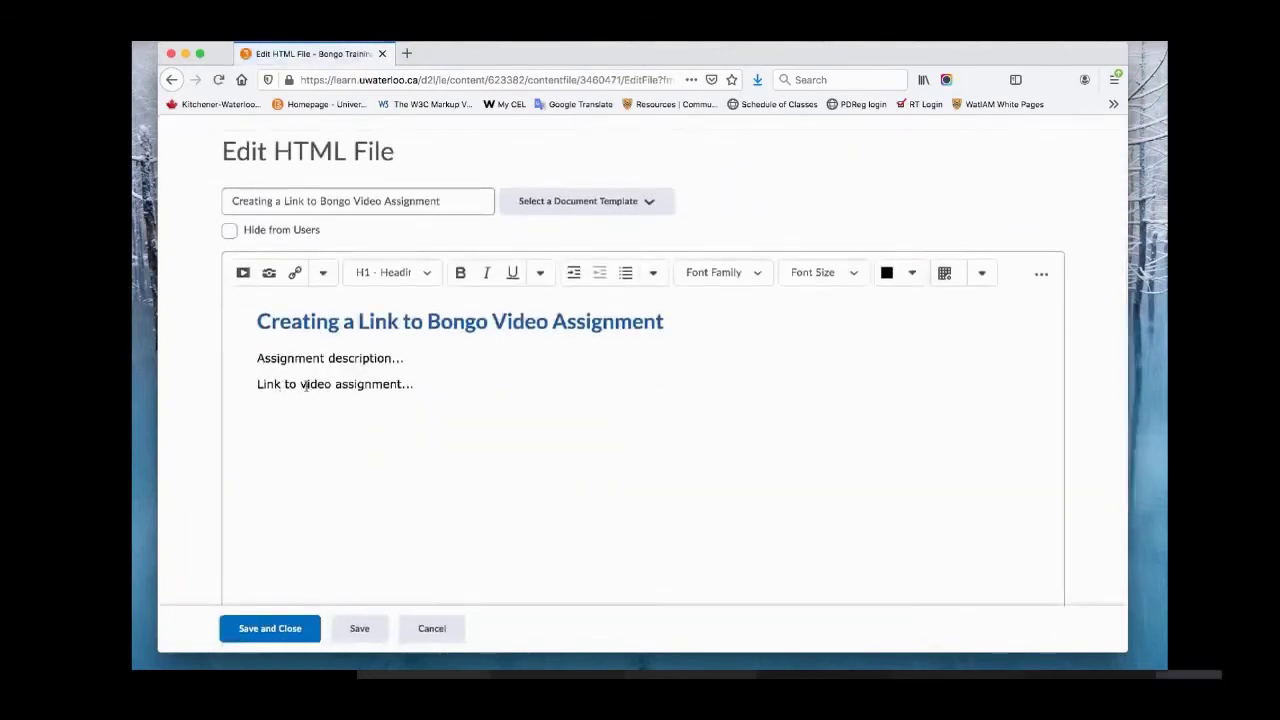
left_click_drag(302, 386, 401, 386)
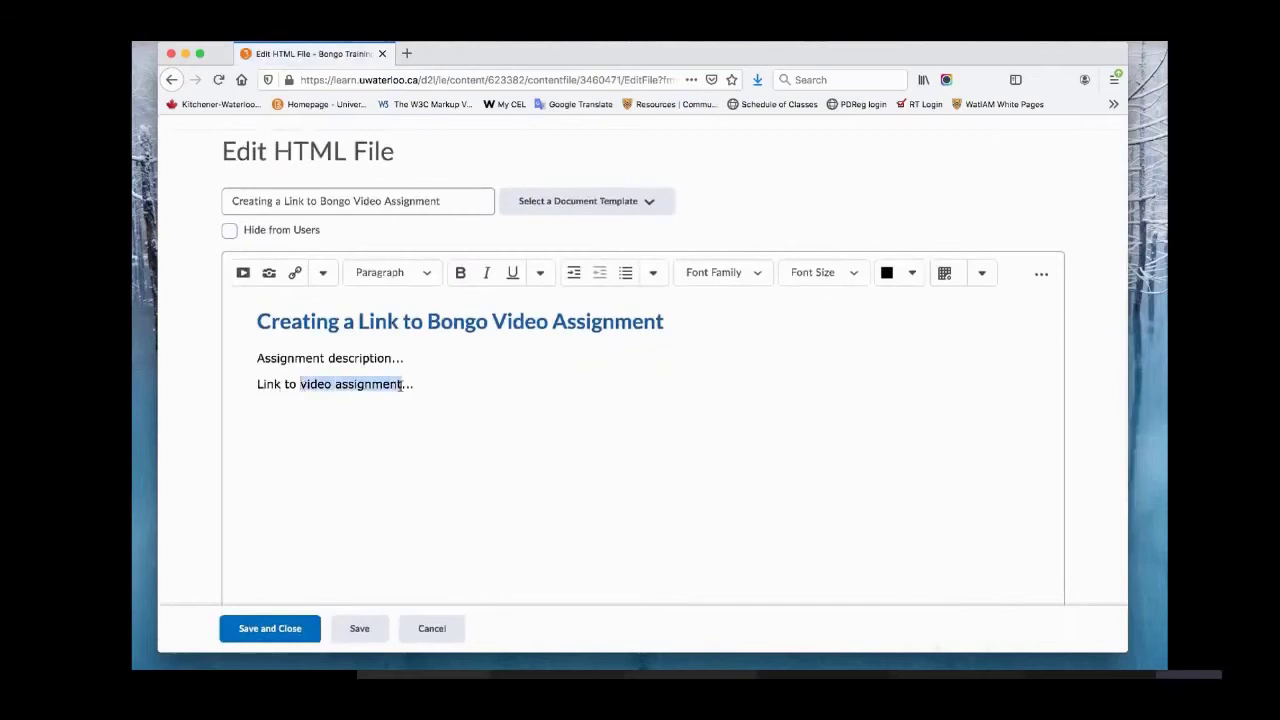
left_click(295, 283)
scroll(636, 368, "down", 3)
scroll(700, 300, "up", 2)
left_click(852, 193)
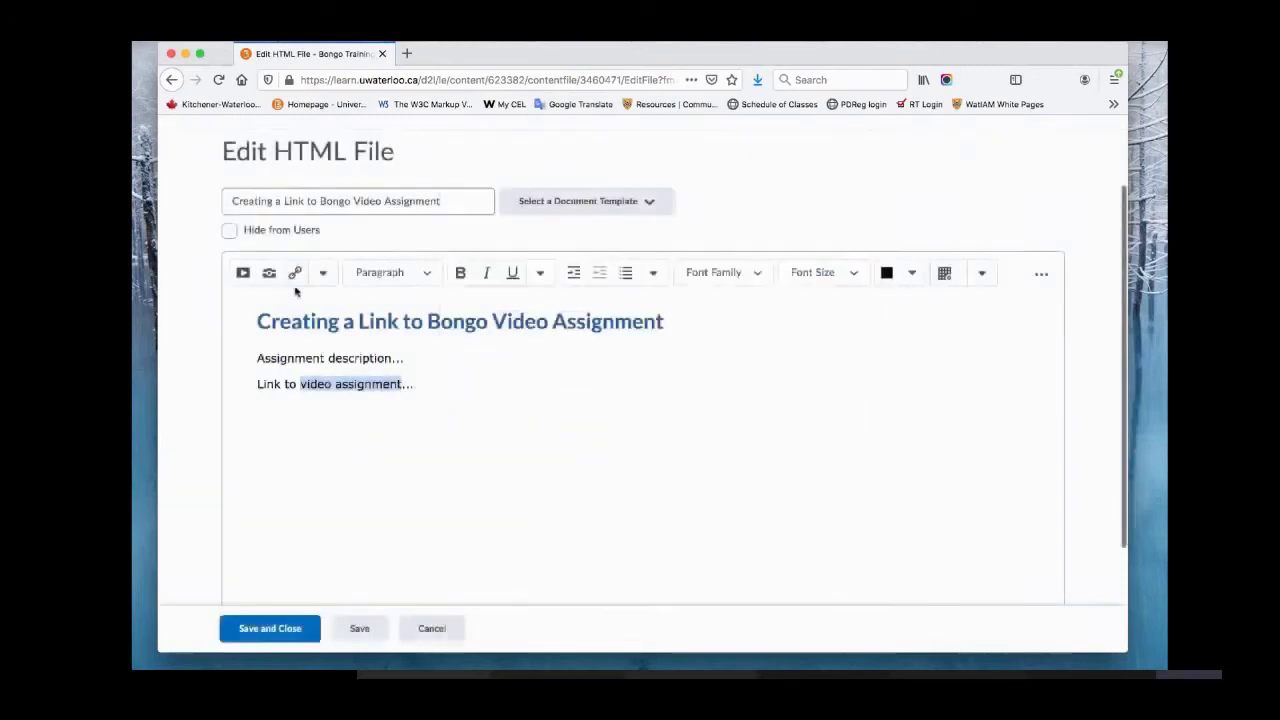
Step: Replace the selected words with a quicklink to the third-party video assignment Individual Assignment Feb 5
left_click(295, 276)
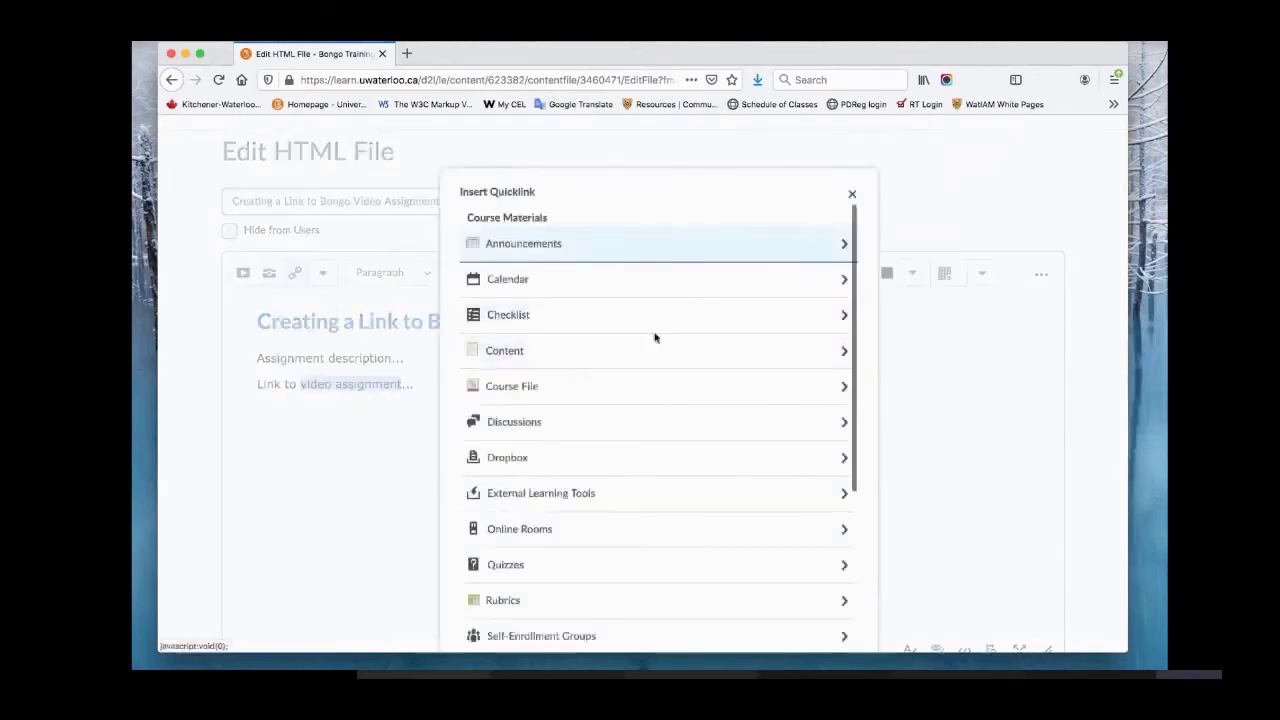
scroll(769, 380, "down", 5)
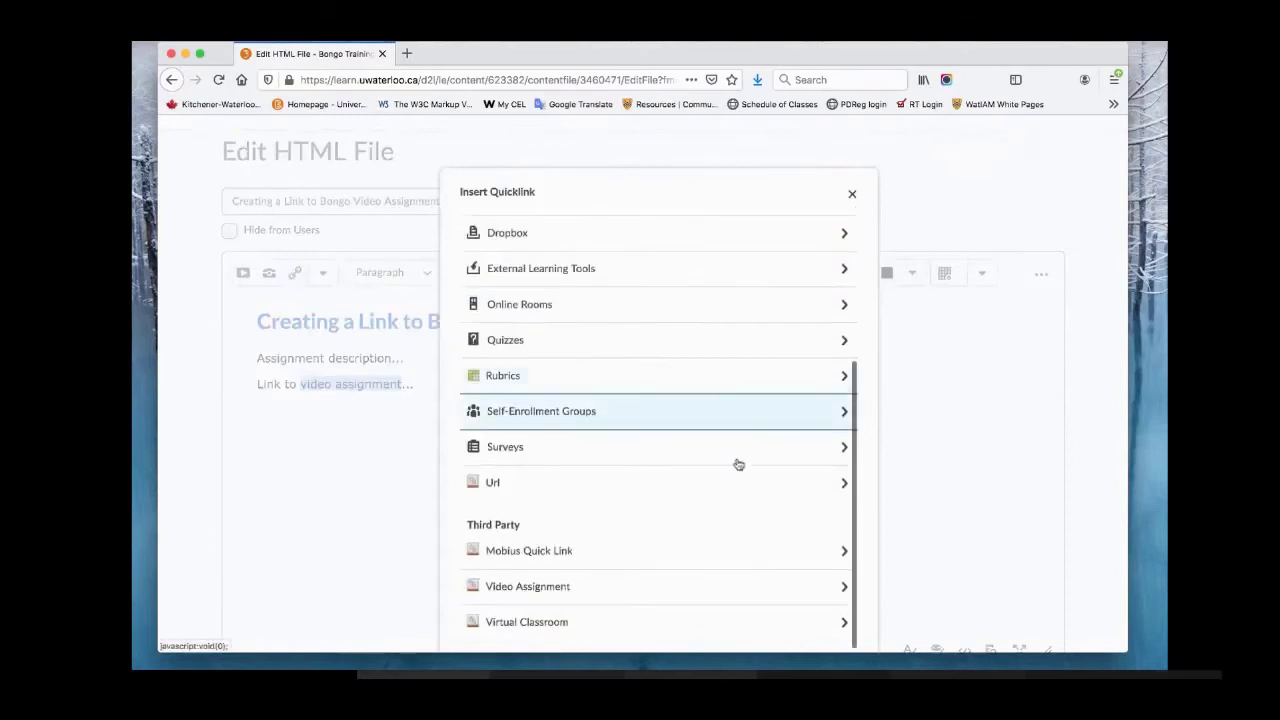
left_click(562, 593)
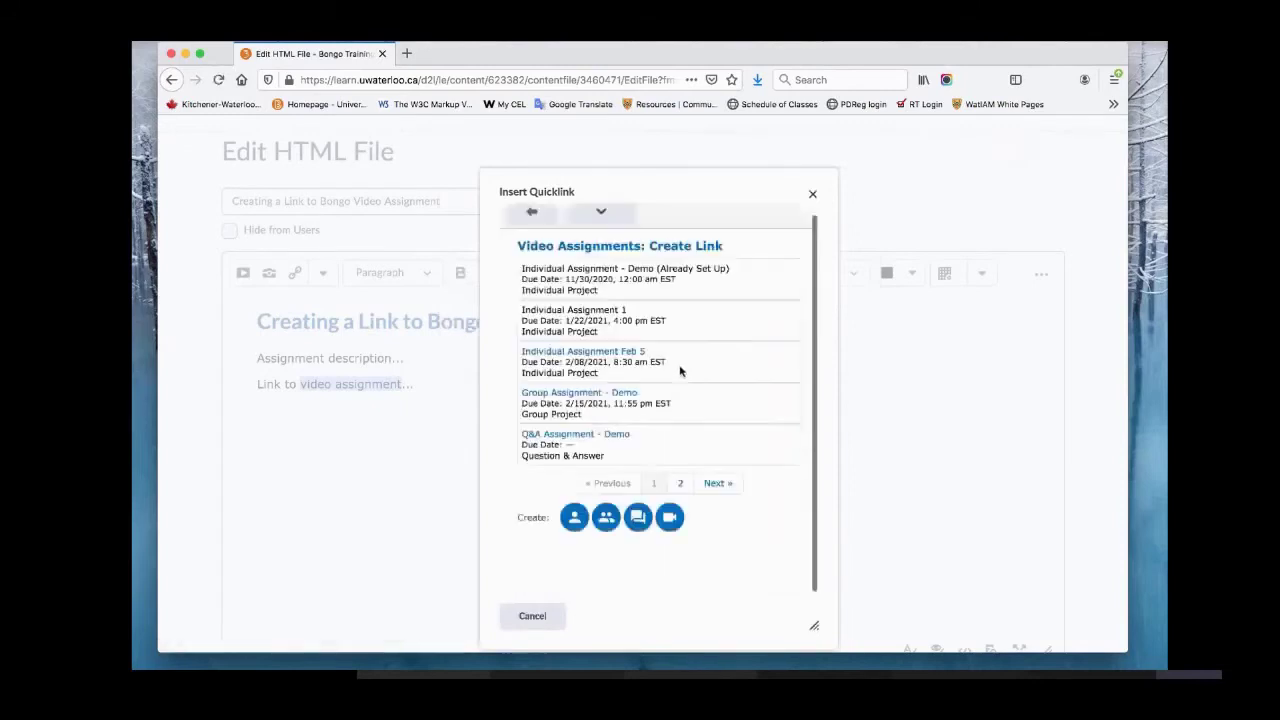
left_click(616, 357)
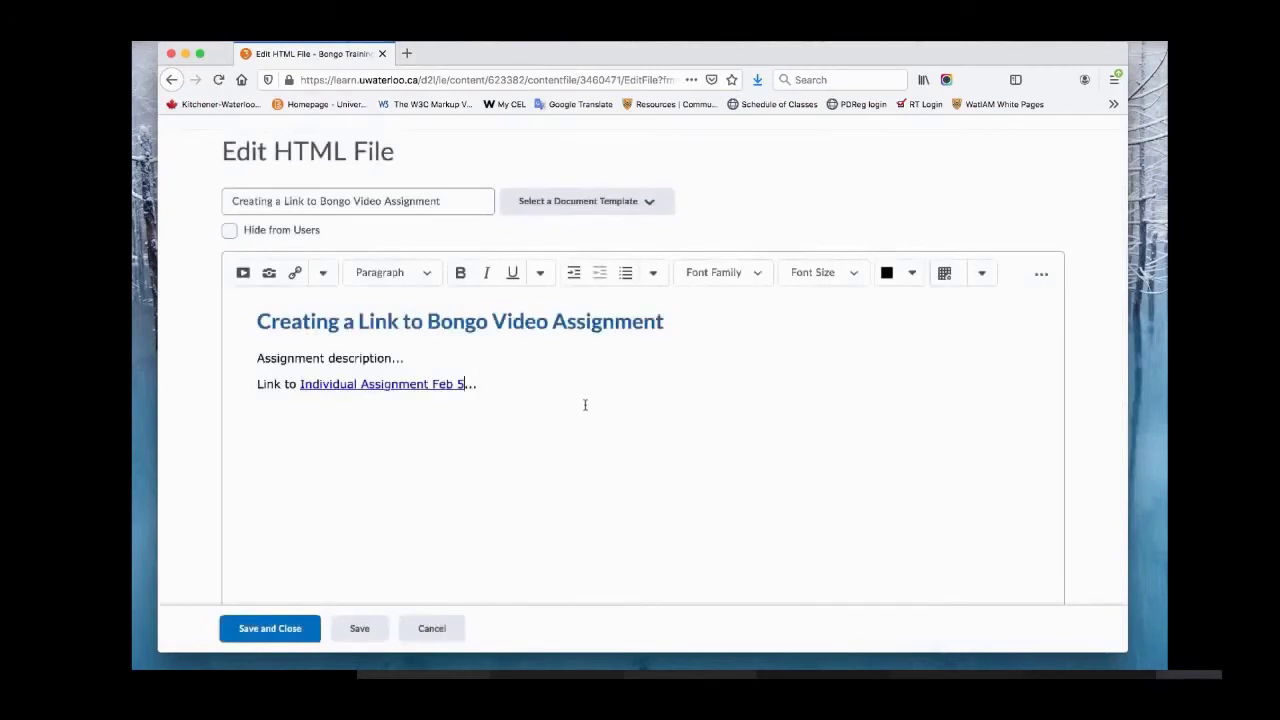
Step: Change the target attribute of the Individual Assignment Feb 5 link to _blank in the page's HTML source and save the source
scroll(585, 406, "down", 2)
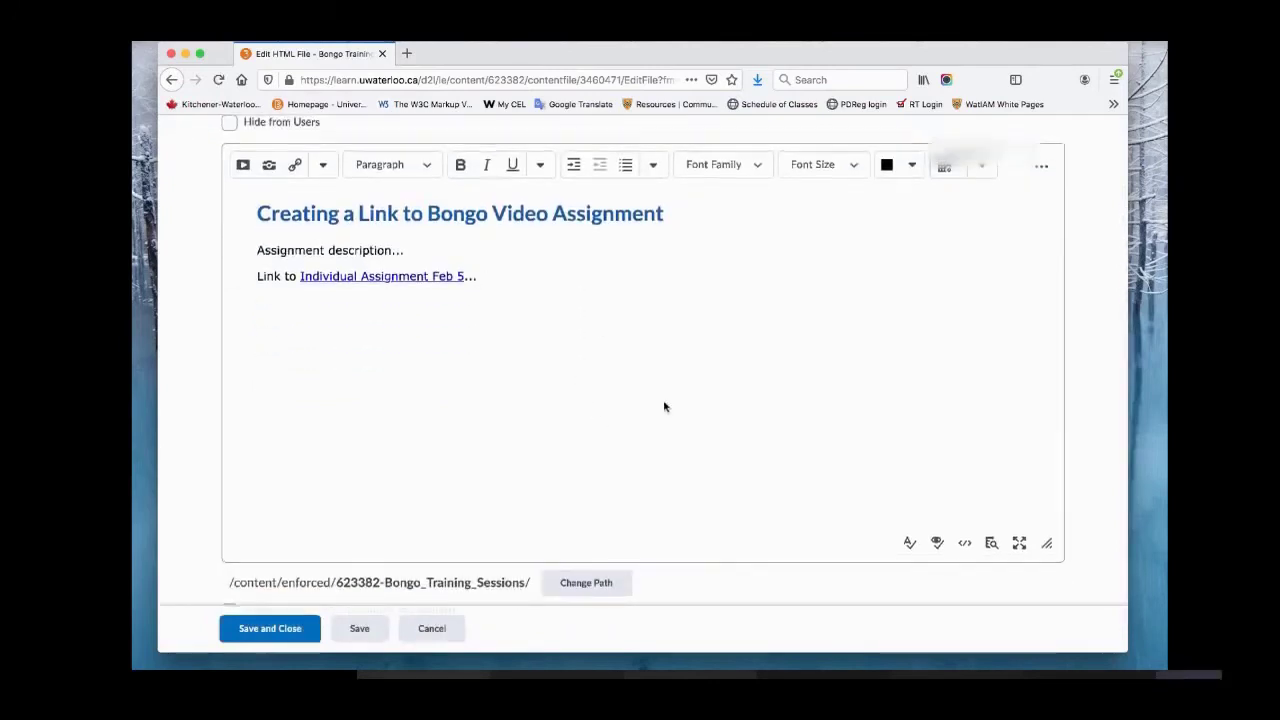
scroll(668, 408, "down", 1)
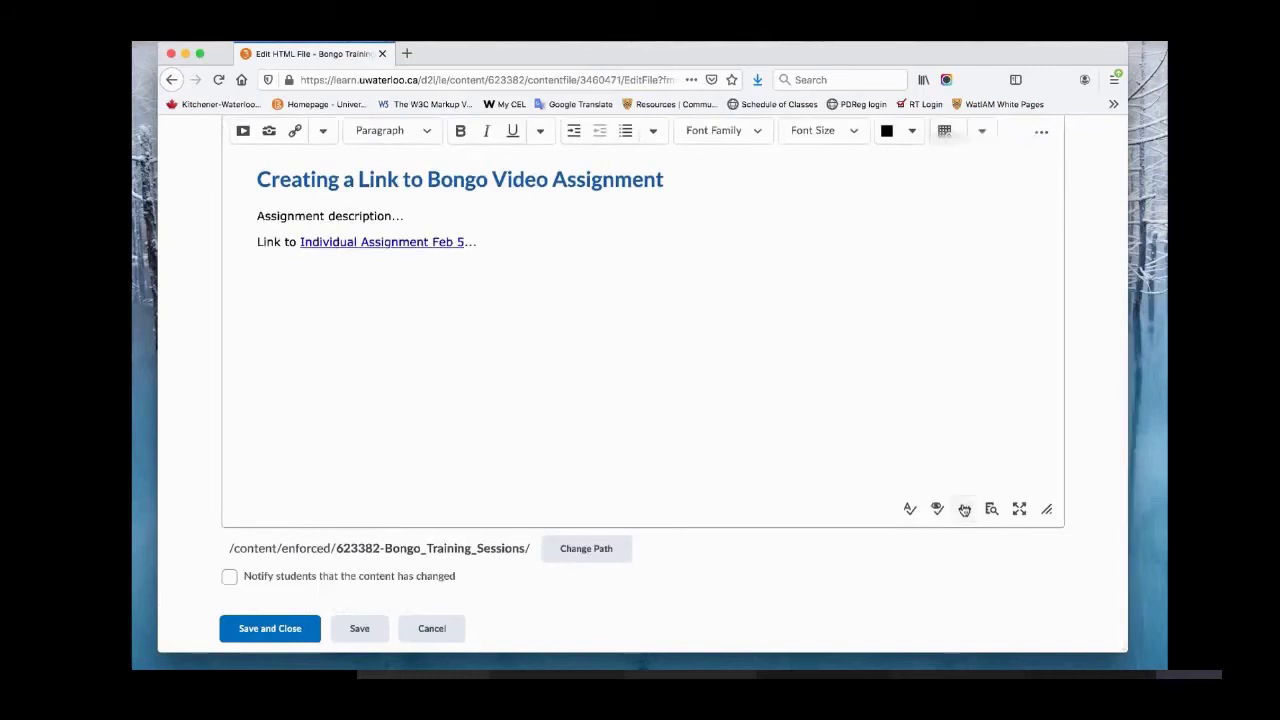
scroll(770, 372, "up", 1)
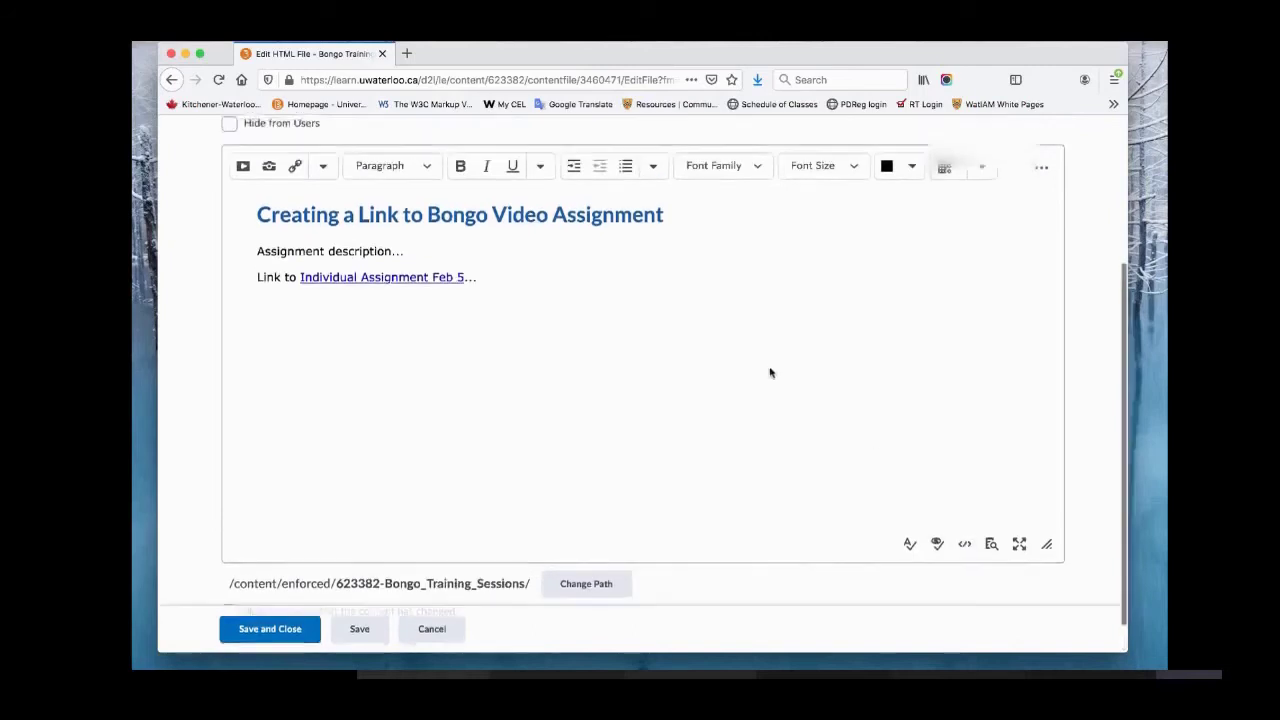
left_click(964, 547)
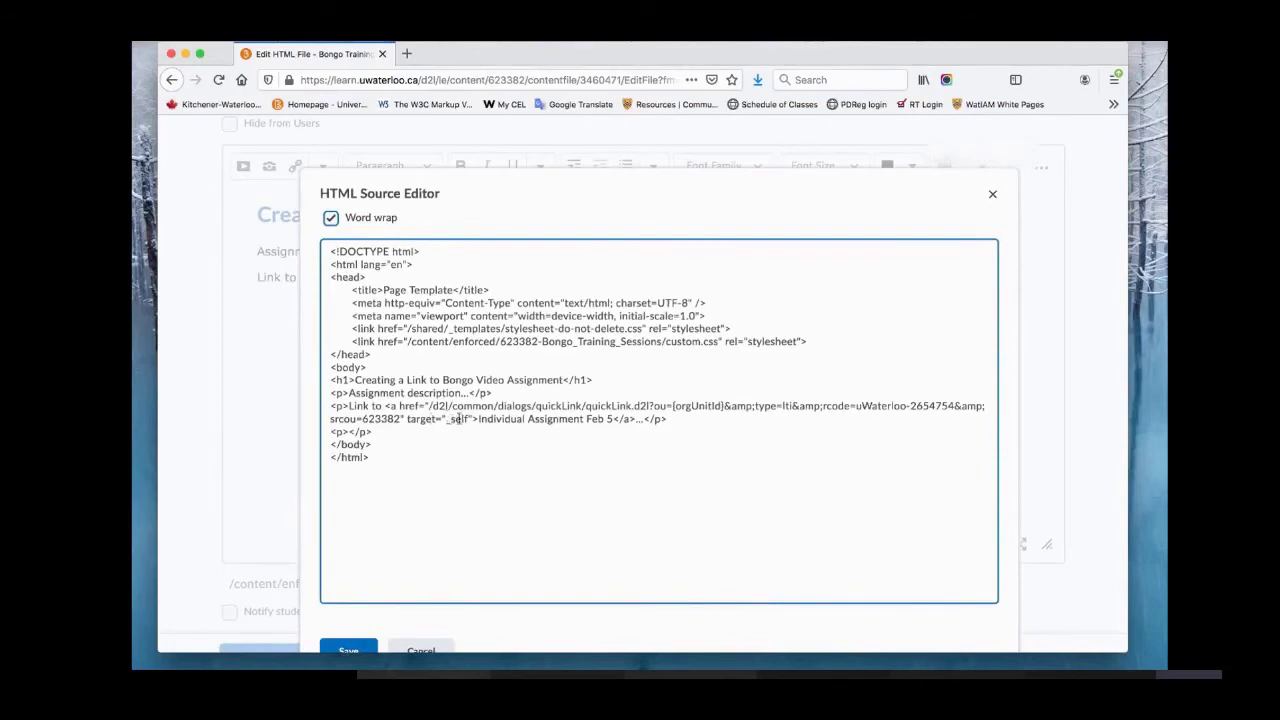
double_click(451, 420)
type("_blank")
left_click(334, 643)
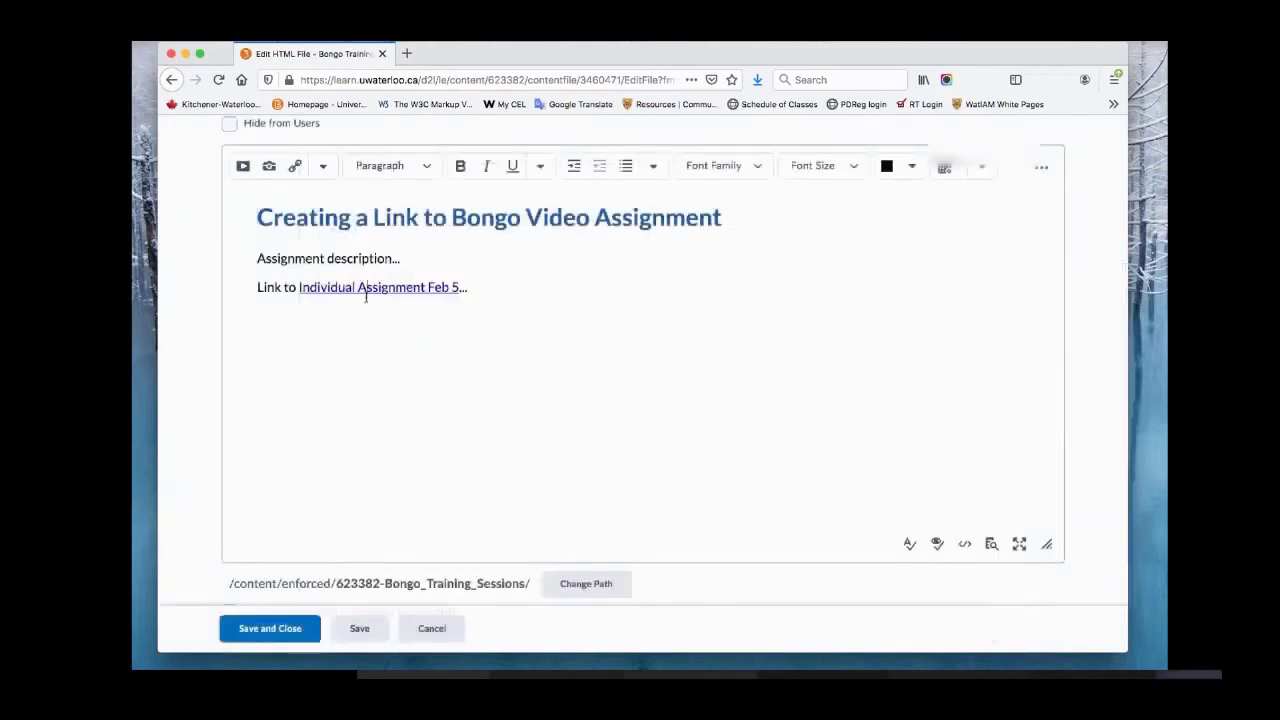
Step: Set the target of the Individual Assignment Feb 5 link to New Window in its quicklink properties and update the link
left_click(295, 165)
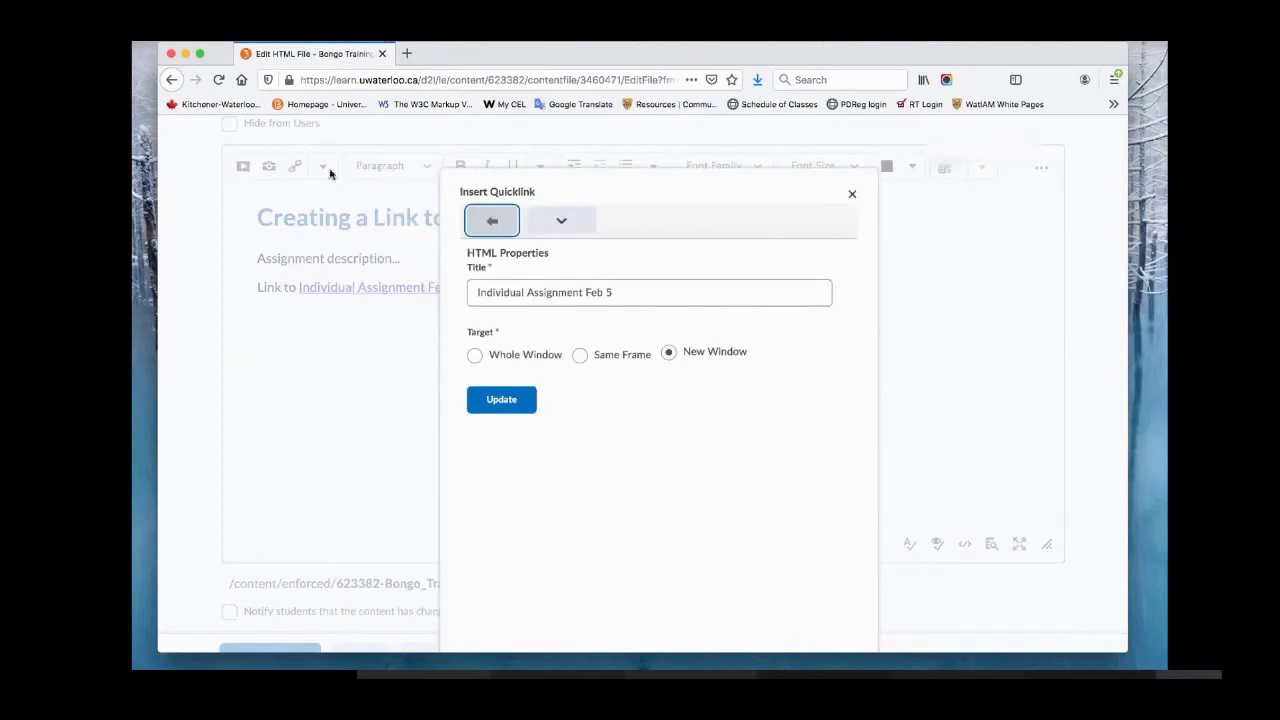
left_click(668, 352)
key("Left")
left_click(668, 353)
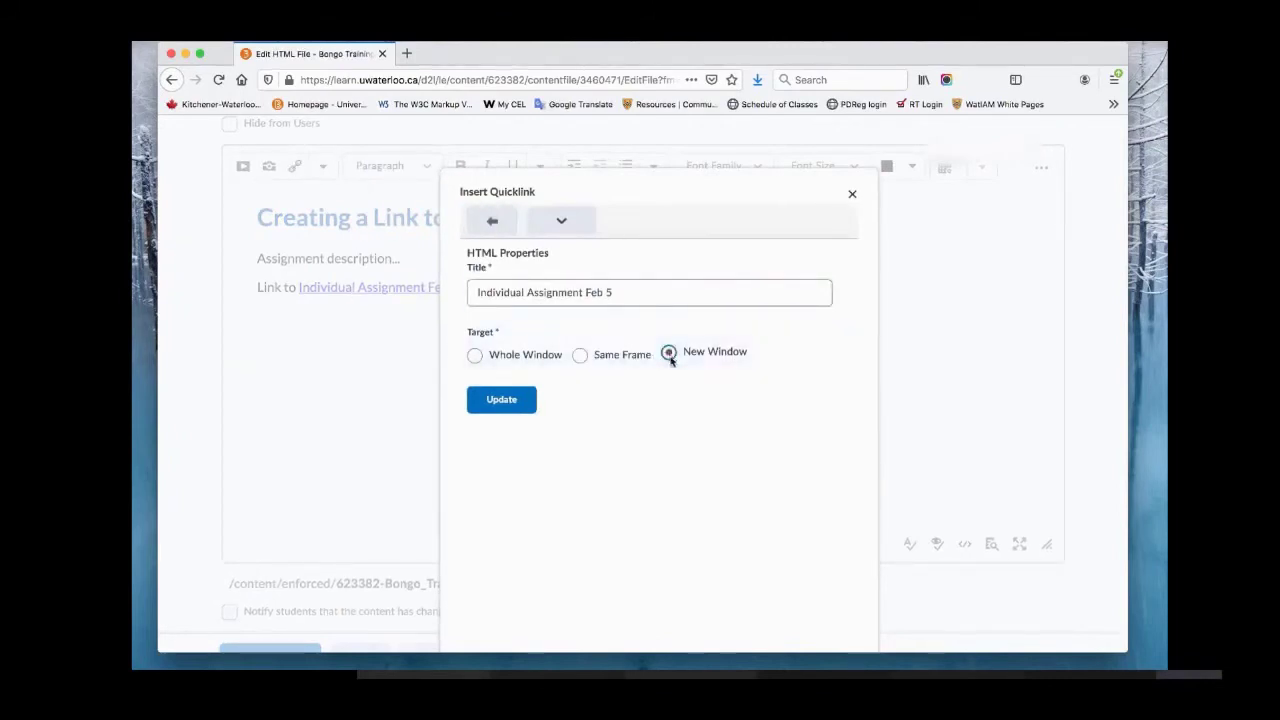
left_click(521, 404)
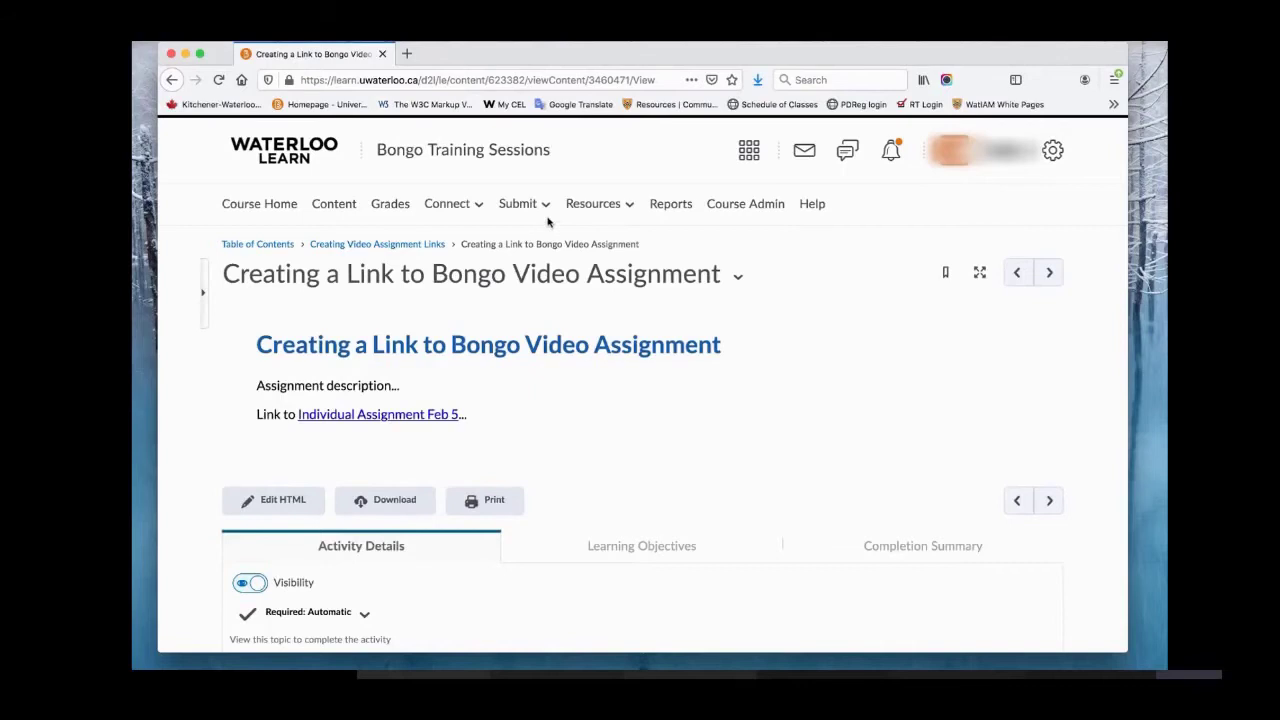
Step: Find the test students in the course Classlist and impersonate the first one
left_click(457, 206)
left_click(458, 252)
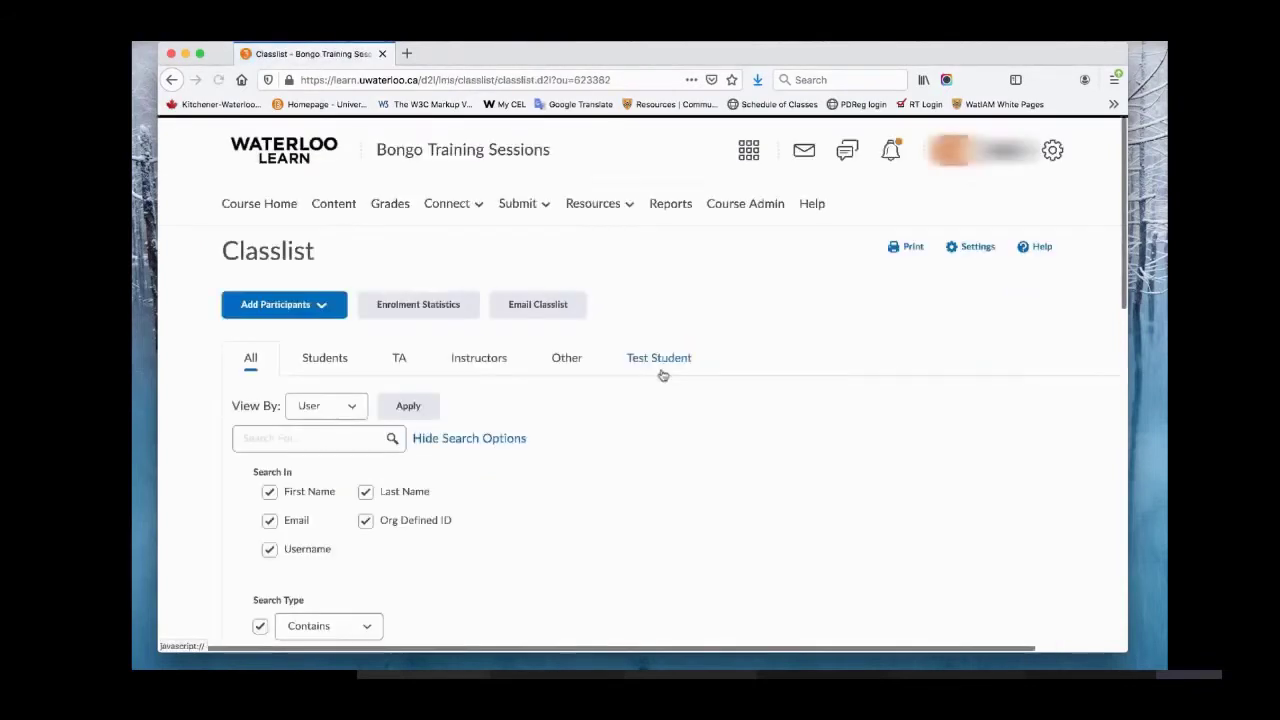
left_click(661, 360)
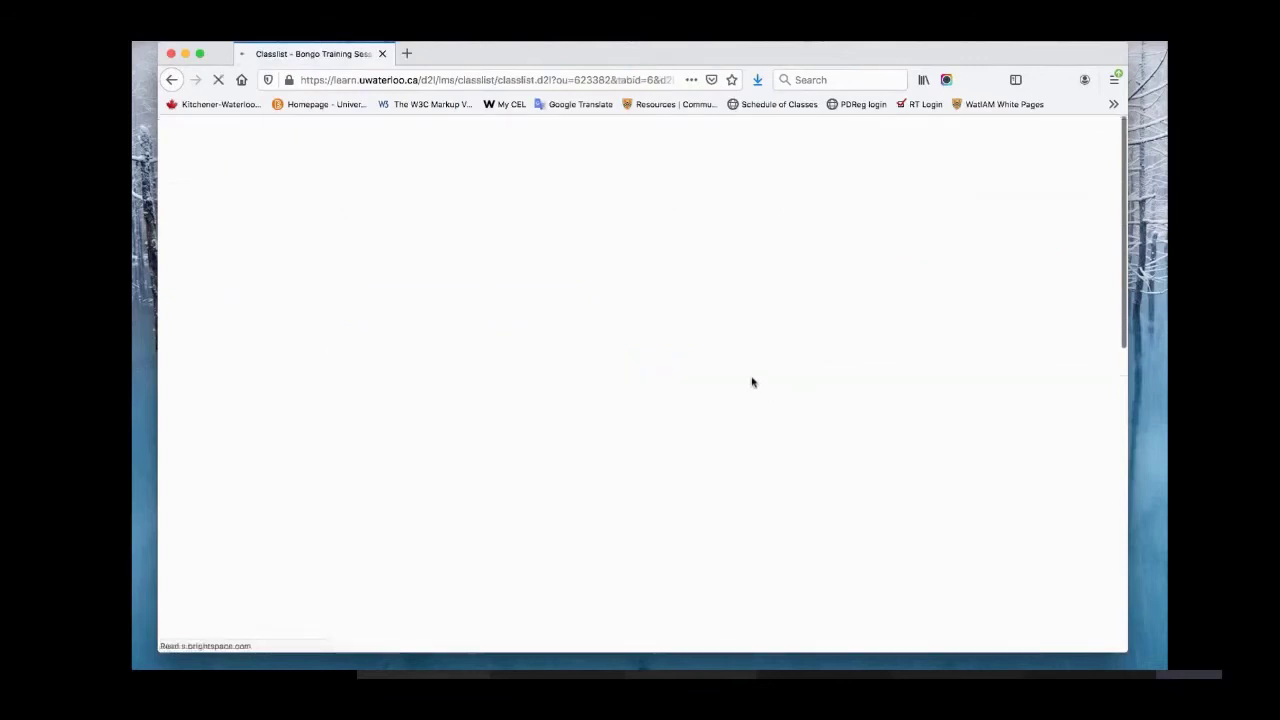
scroll(752, 382, "down", 10)
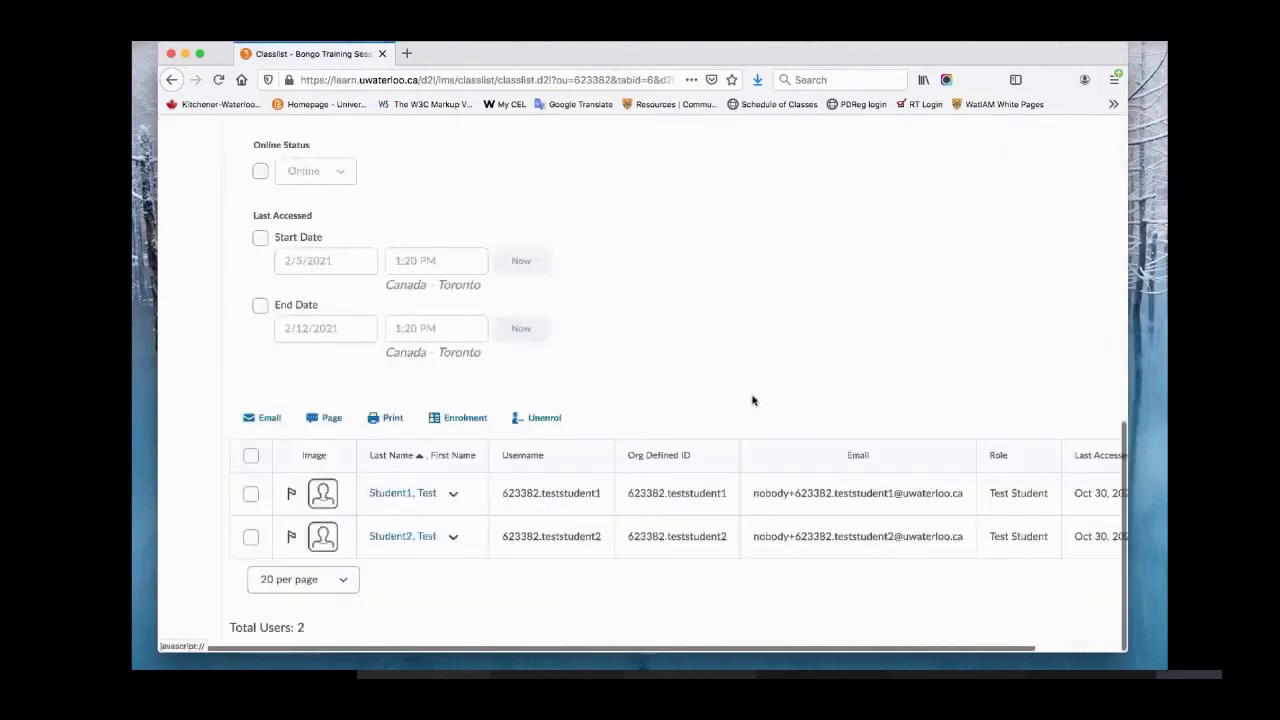
left_click(455, 496)
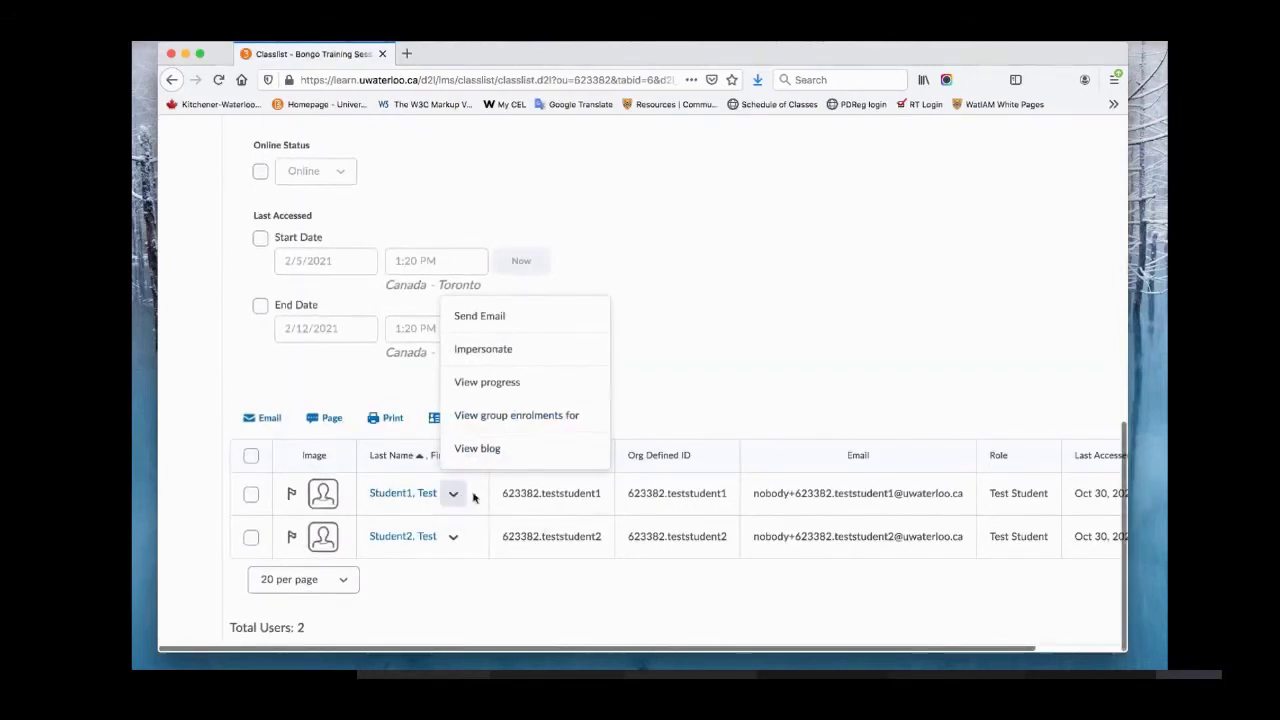
left_click(513, 360)
left_click(528, 316)
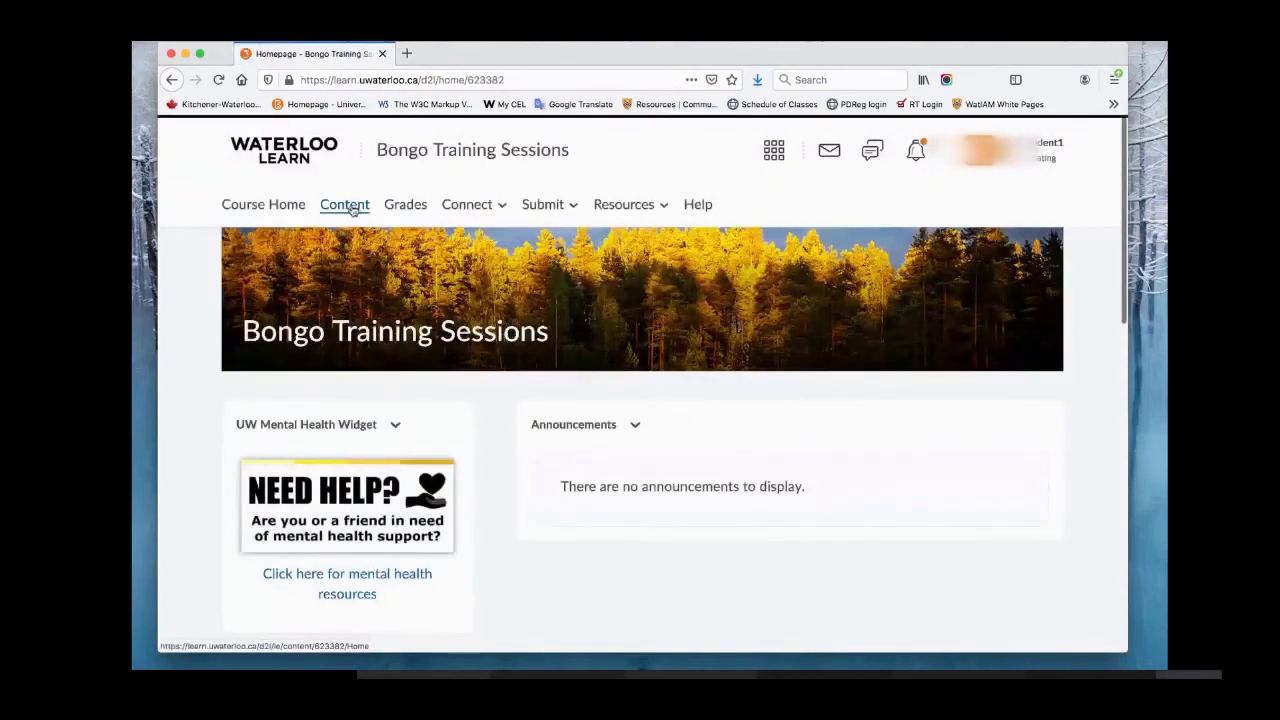
Step: As the test student, open Individual Assignment Feb 5 from the Creating Video Assignment Links module in the course content
left_click(351, 210)
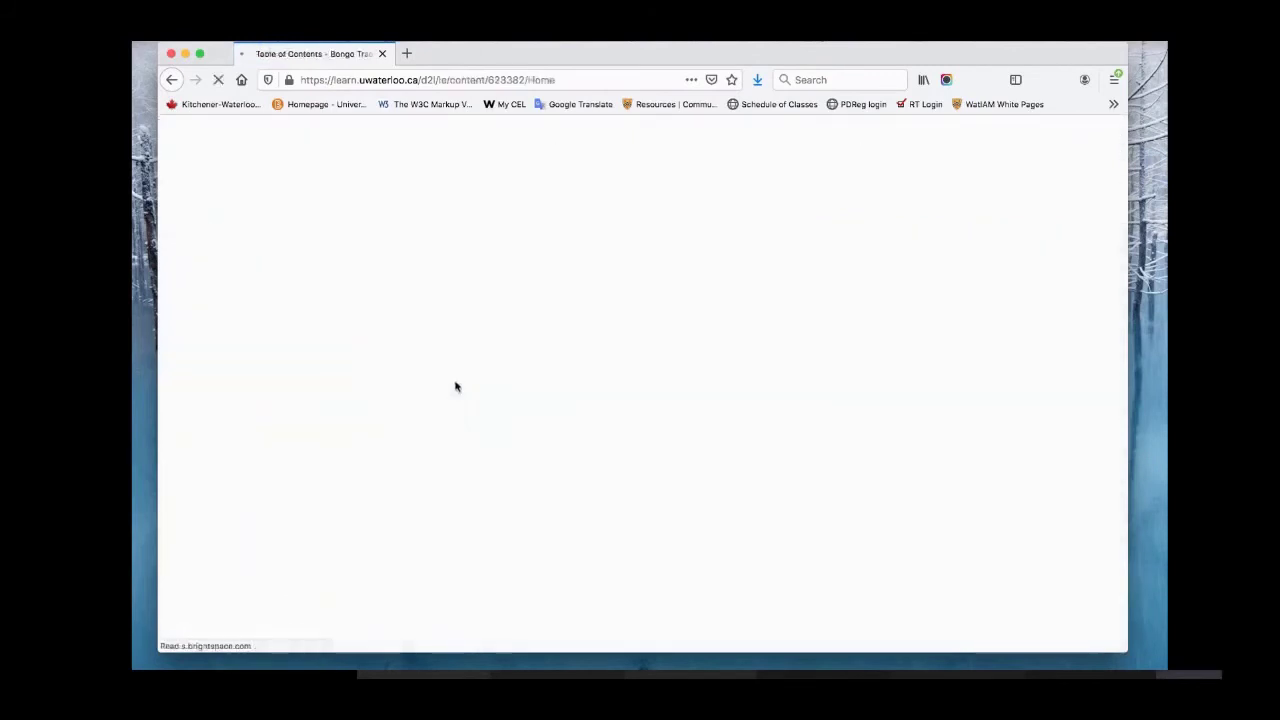
scroll(455, 398, "down", 5)
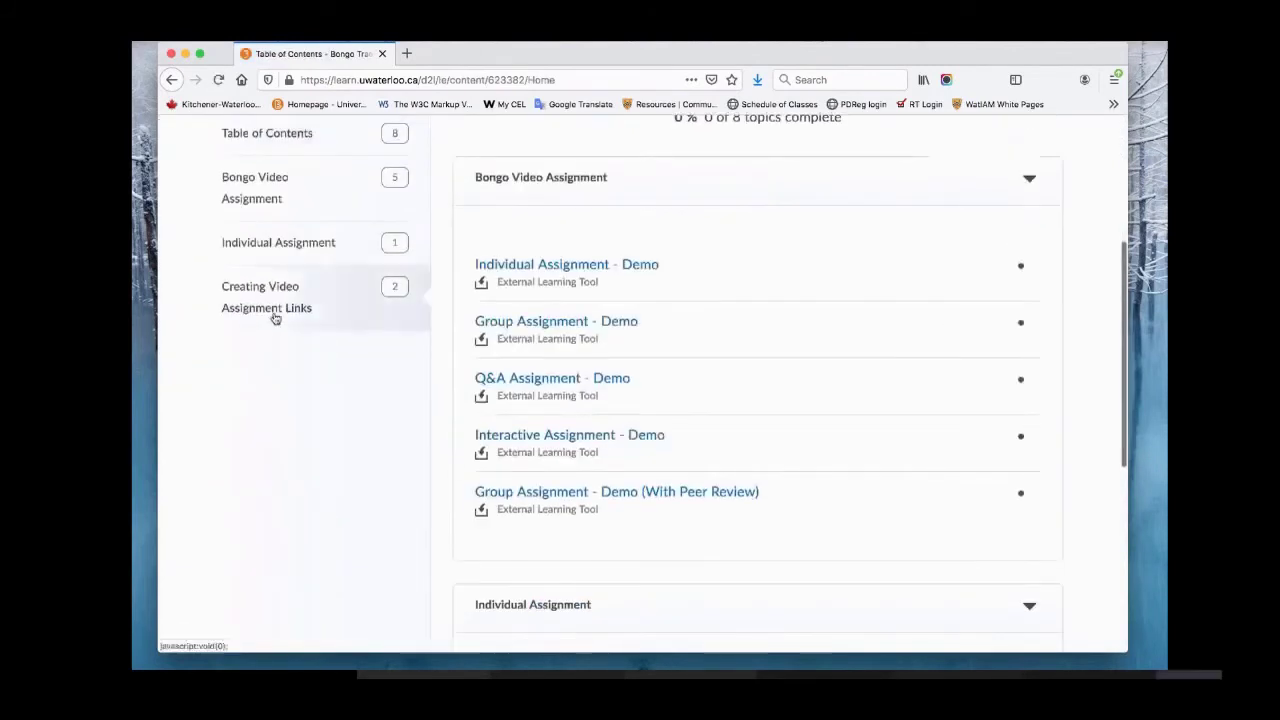
left_click(274, 317)
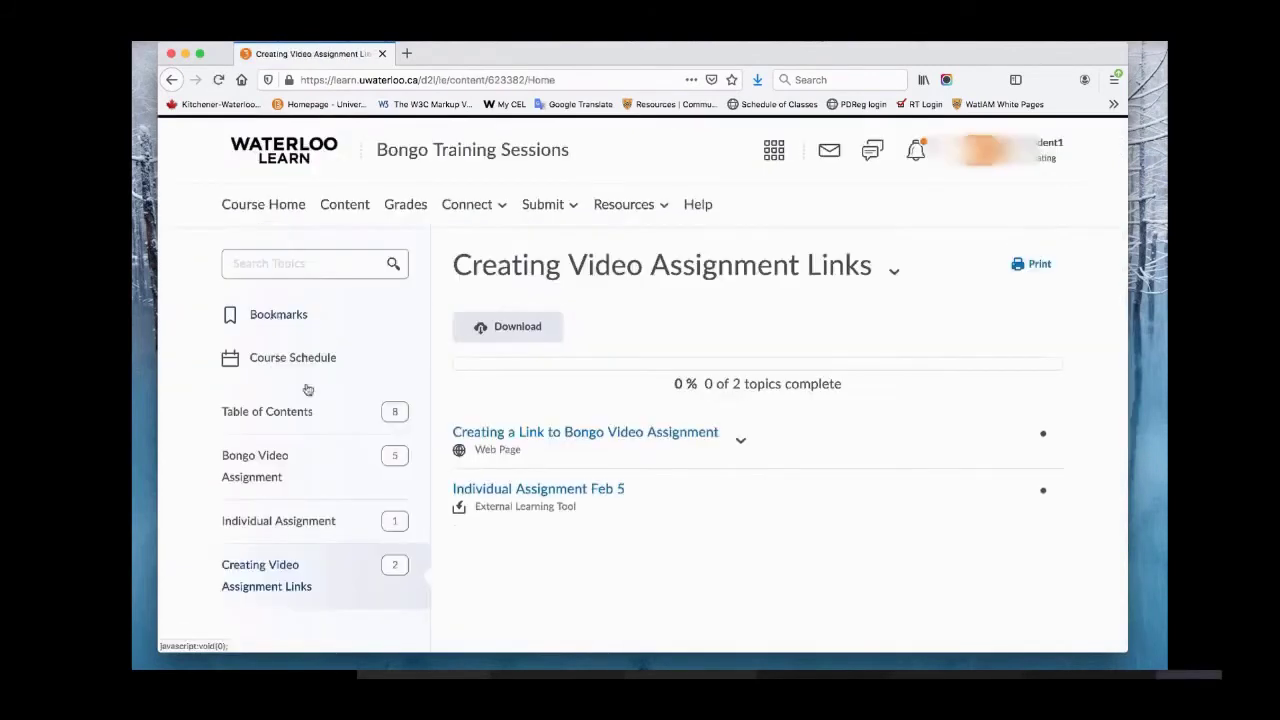
left_click(563, 495)
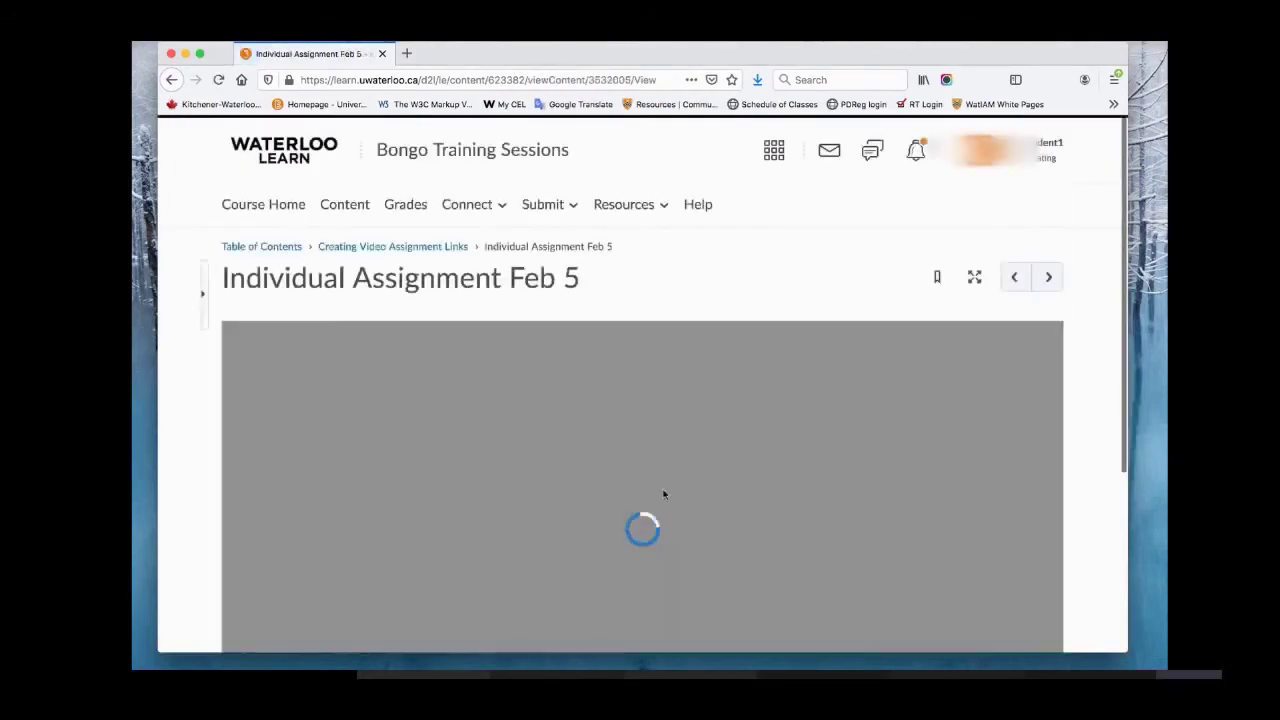
Step: Review the student view of Individual Assignment Feb 5, including its due date, instructions, Work In Progress and Submission areas
scroll(696, 506, "down", 5)
scroll(696, 506, "up", 5)
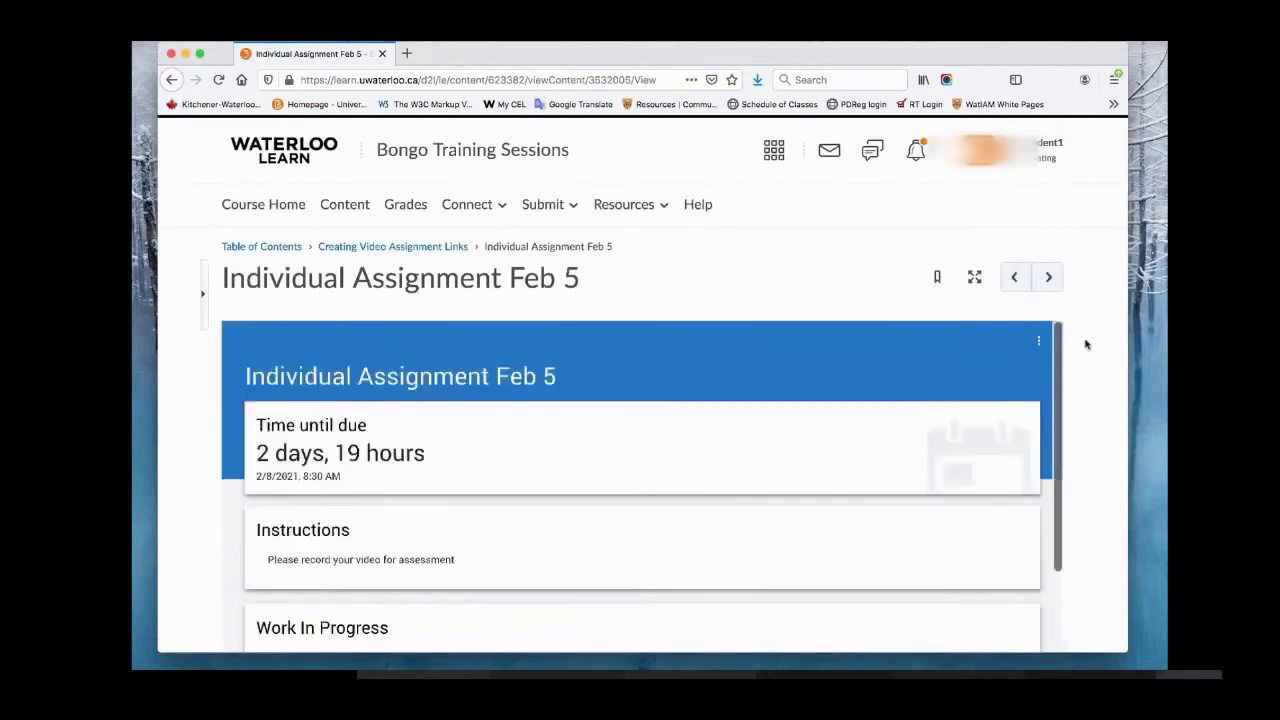
scroll(1087, 346, "down", 3)
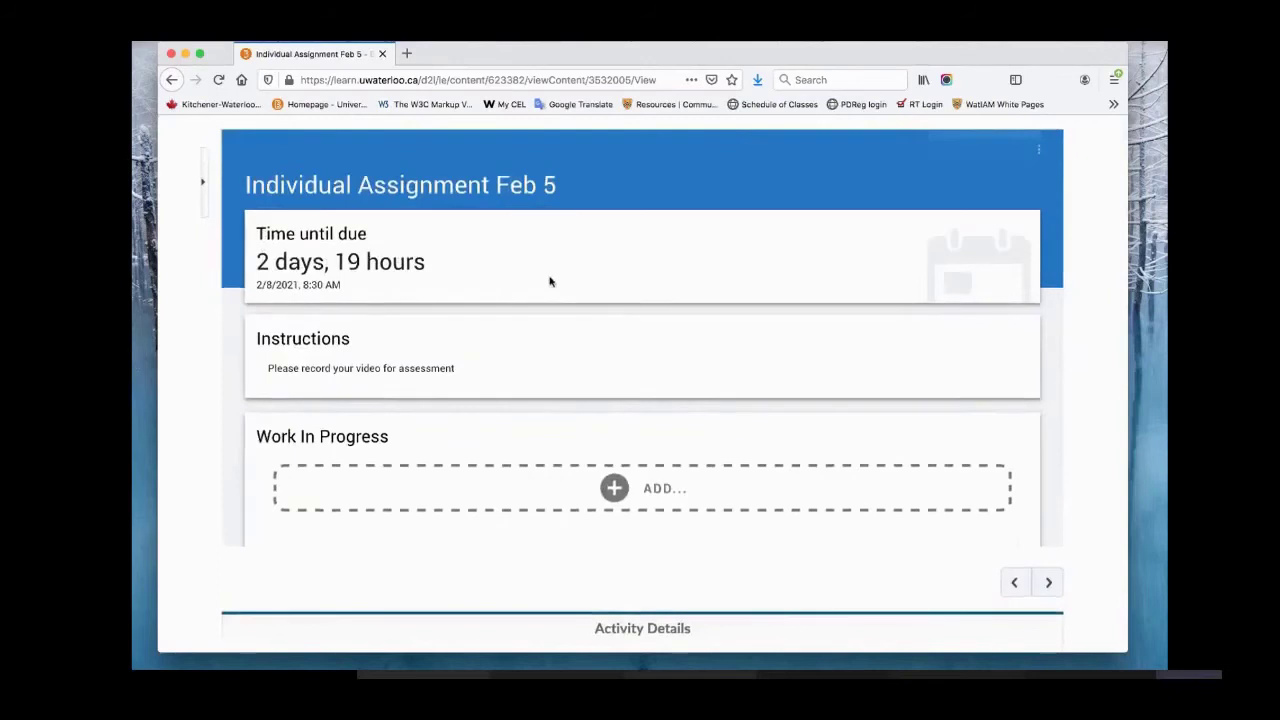
scroll(336, 288, "down", 2)
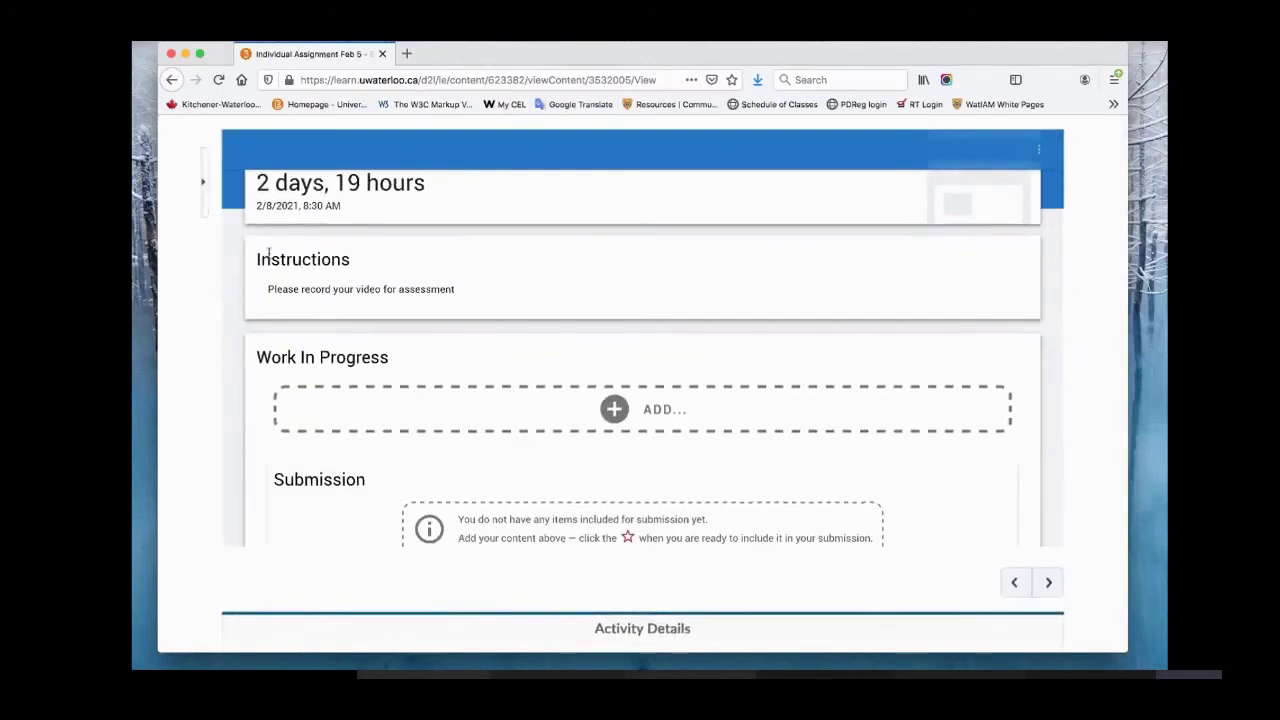
scroll(528, 263, "down", 2)
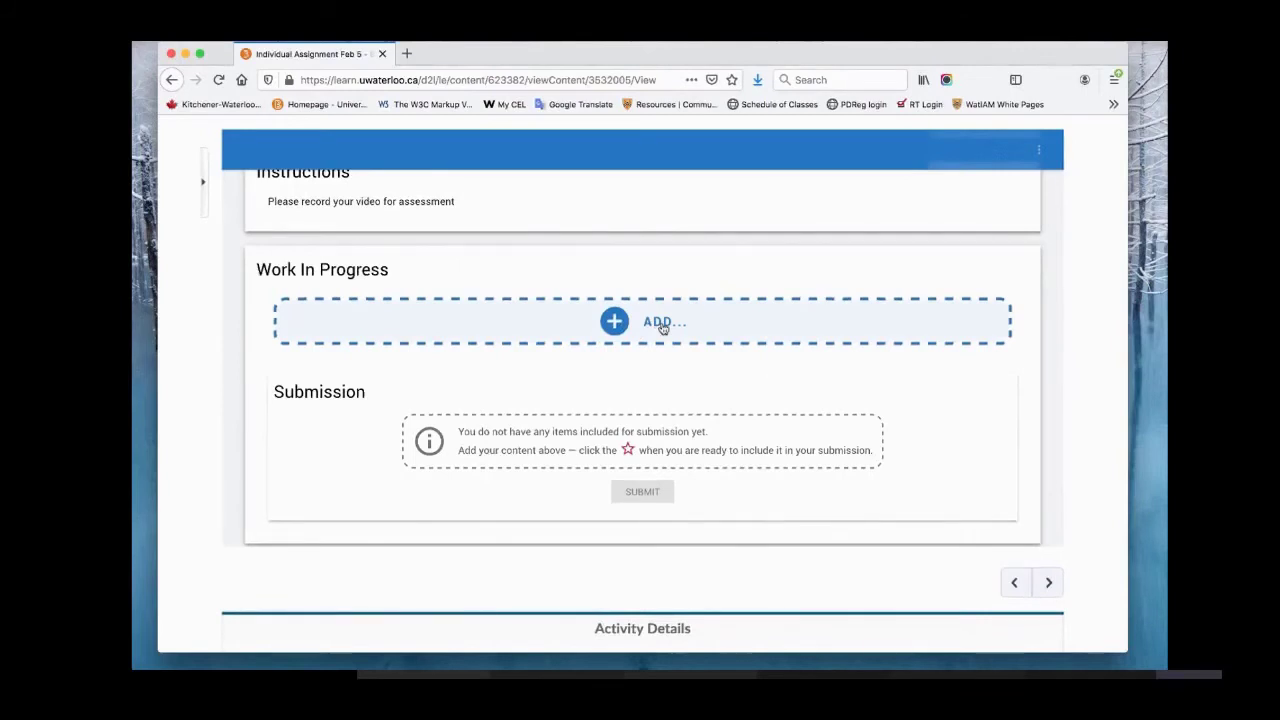
scroll(703, 329, "up", 1)
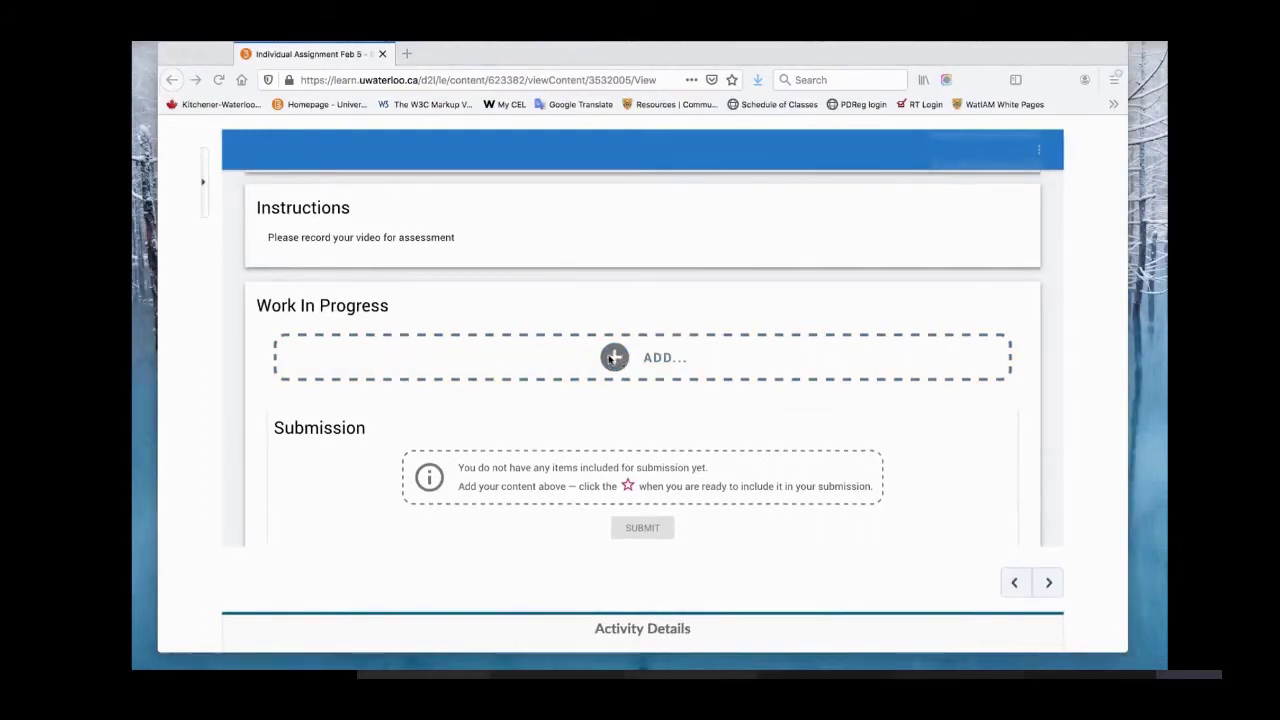
scroll(654, 374, "up", 2)
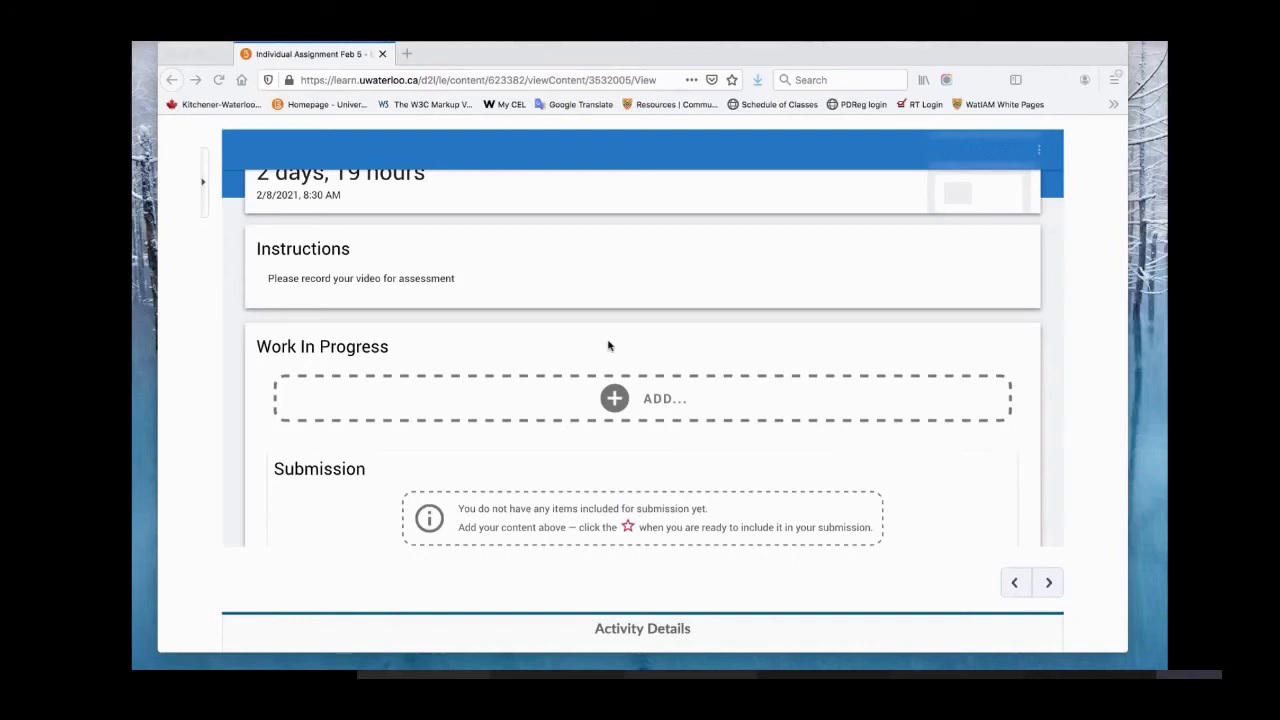
Step: Upload assignment.docx from the Desktop as a file in the assignment's Work In Progress area
left_click(614, 358)
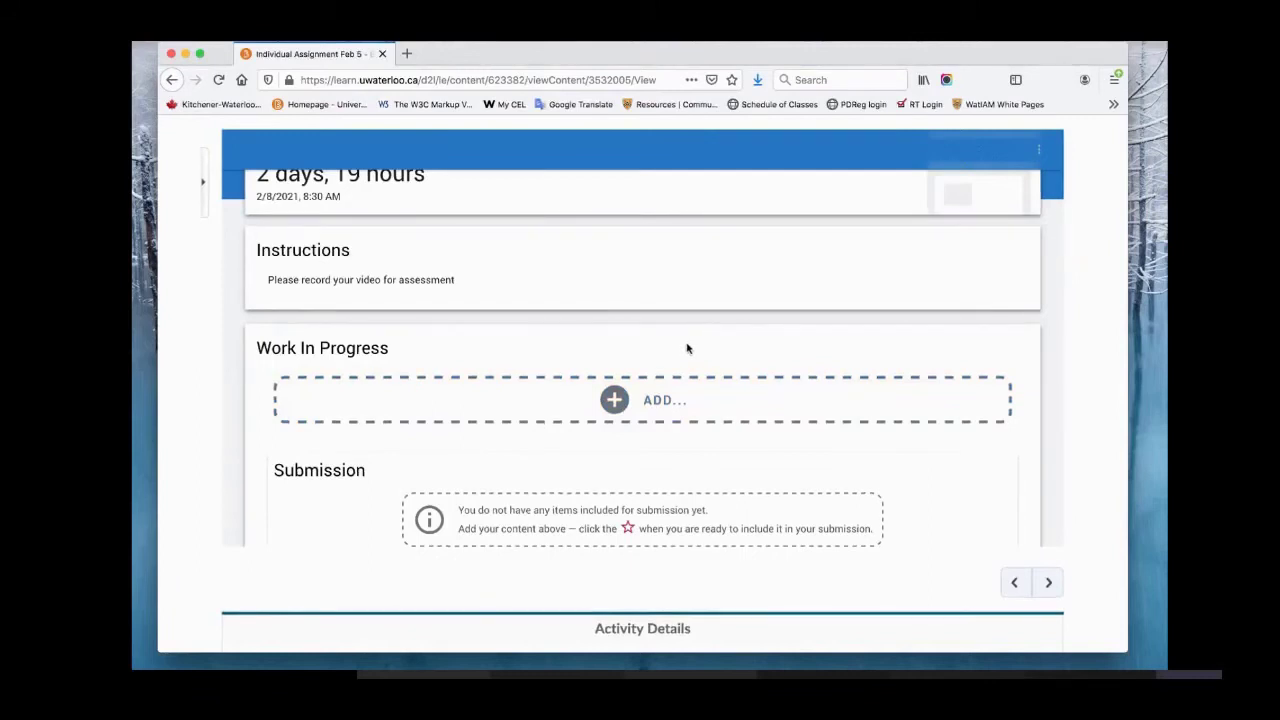
scroll(752, 346, "down", 1)
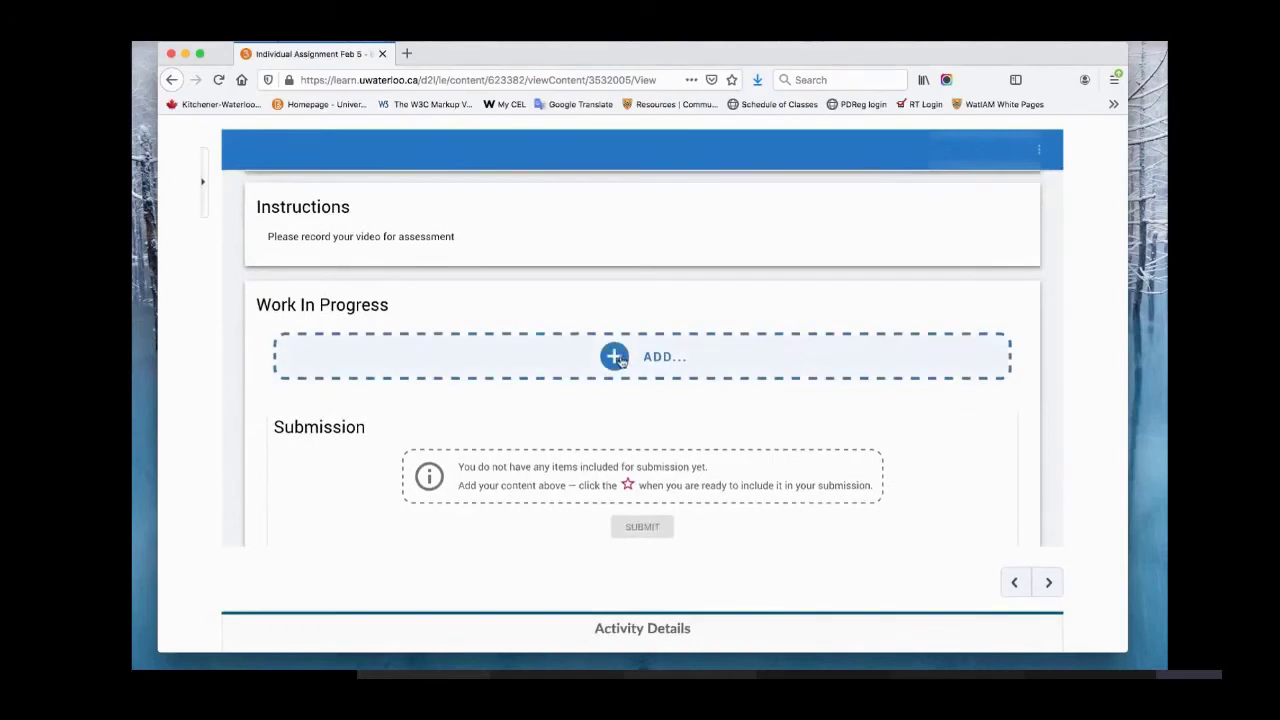
left_click(620, 361)
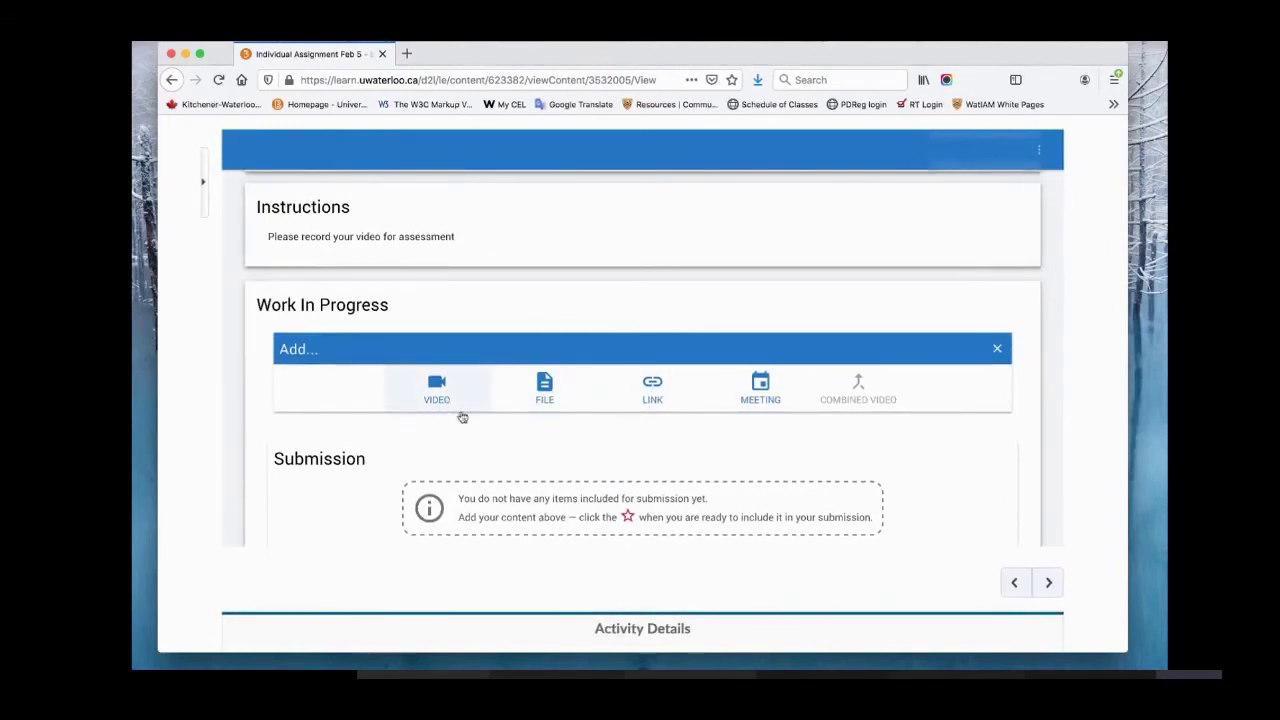
left_click(545, 392)
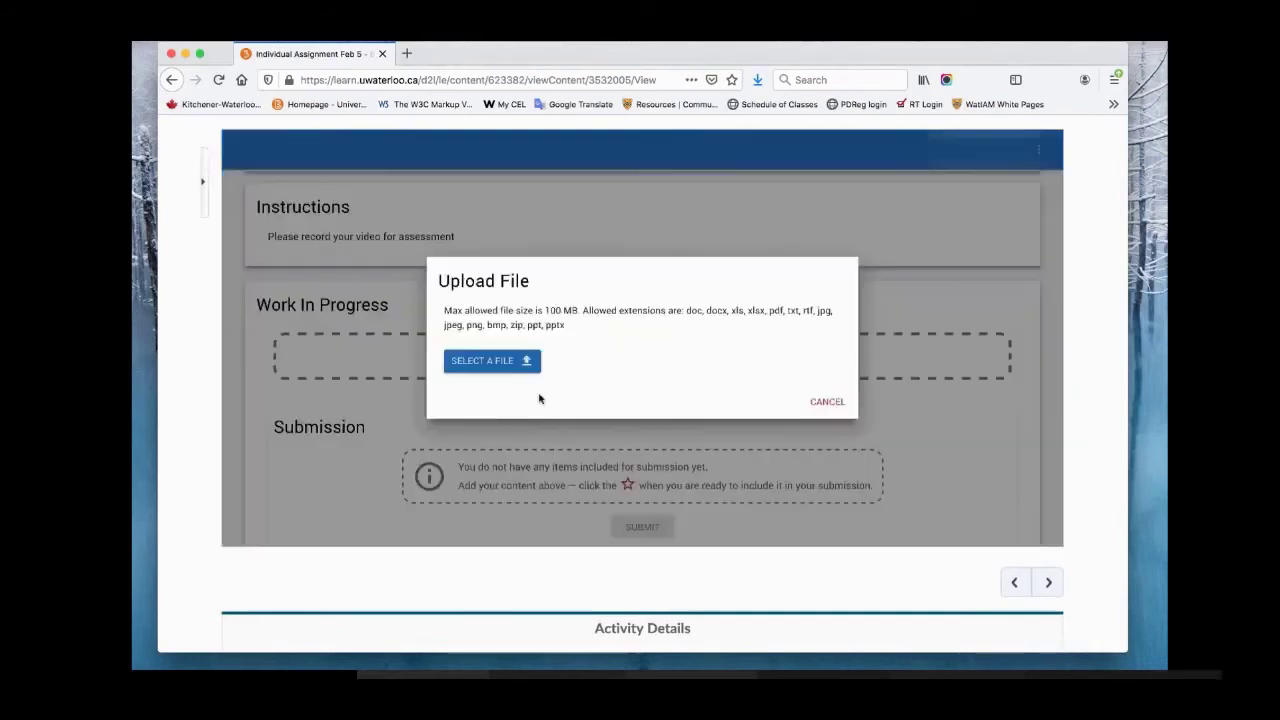
left_click(497, 360)
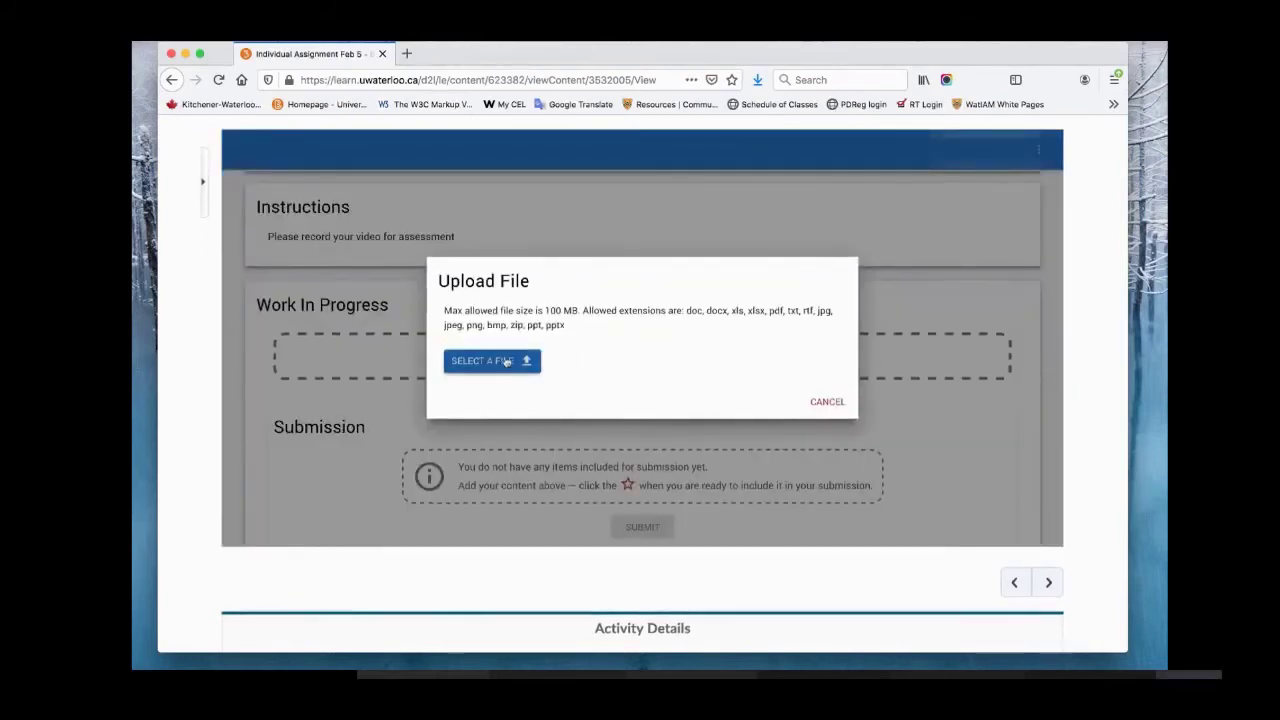
left_click(545, 178)
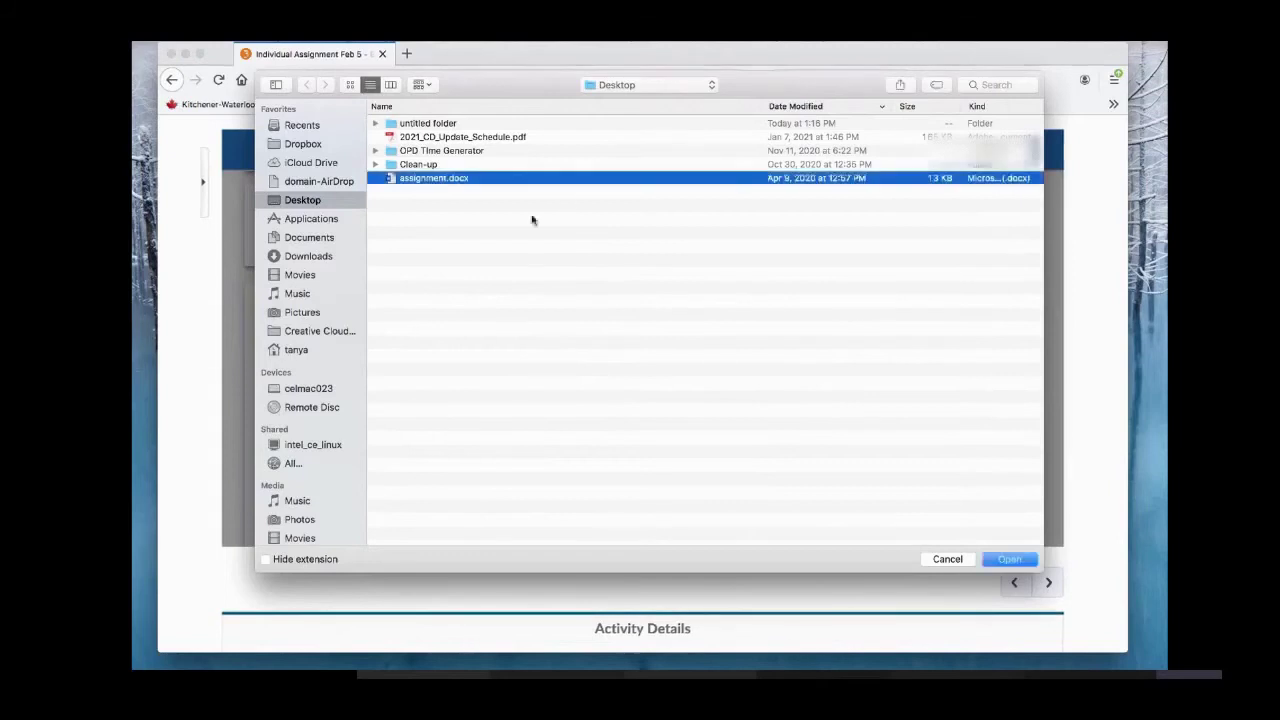
left_click(1009, 559)
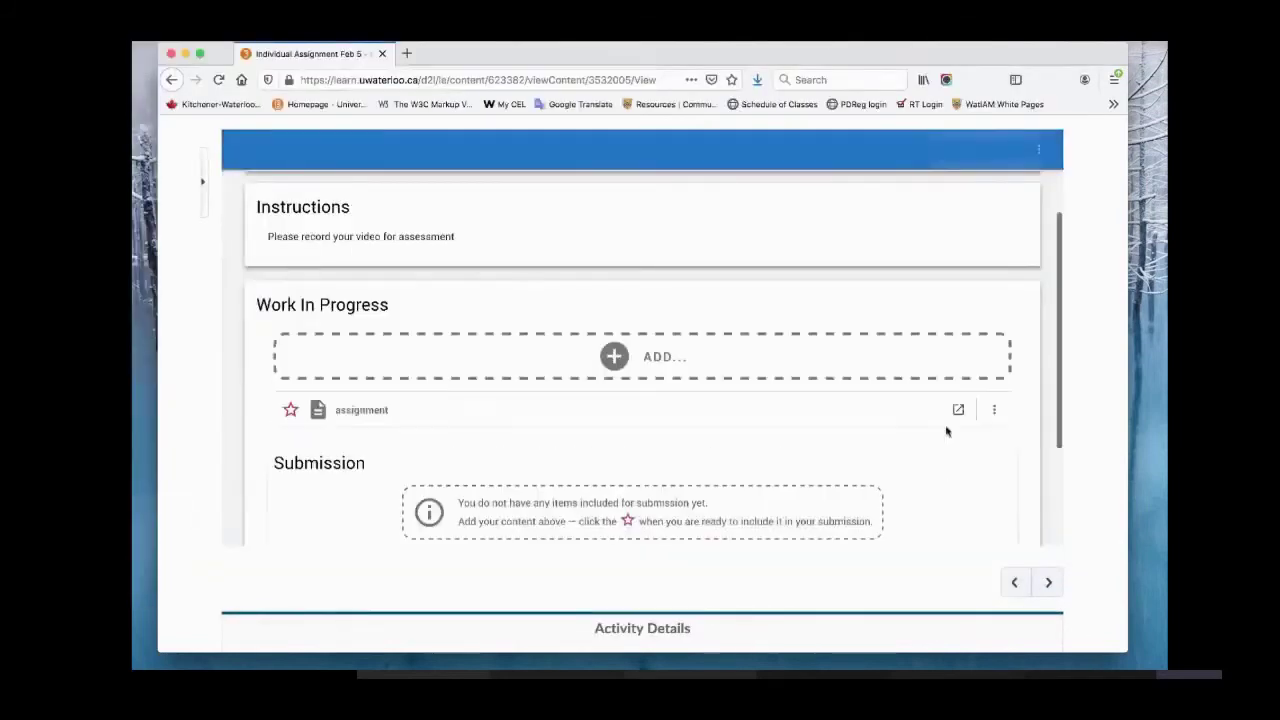
scroll(866, 431, "down", 2)
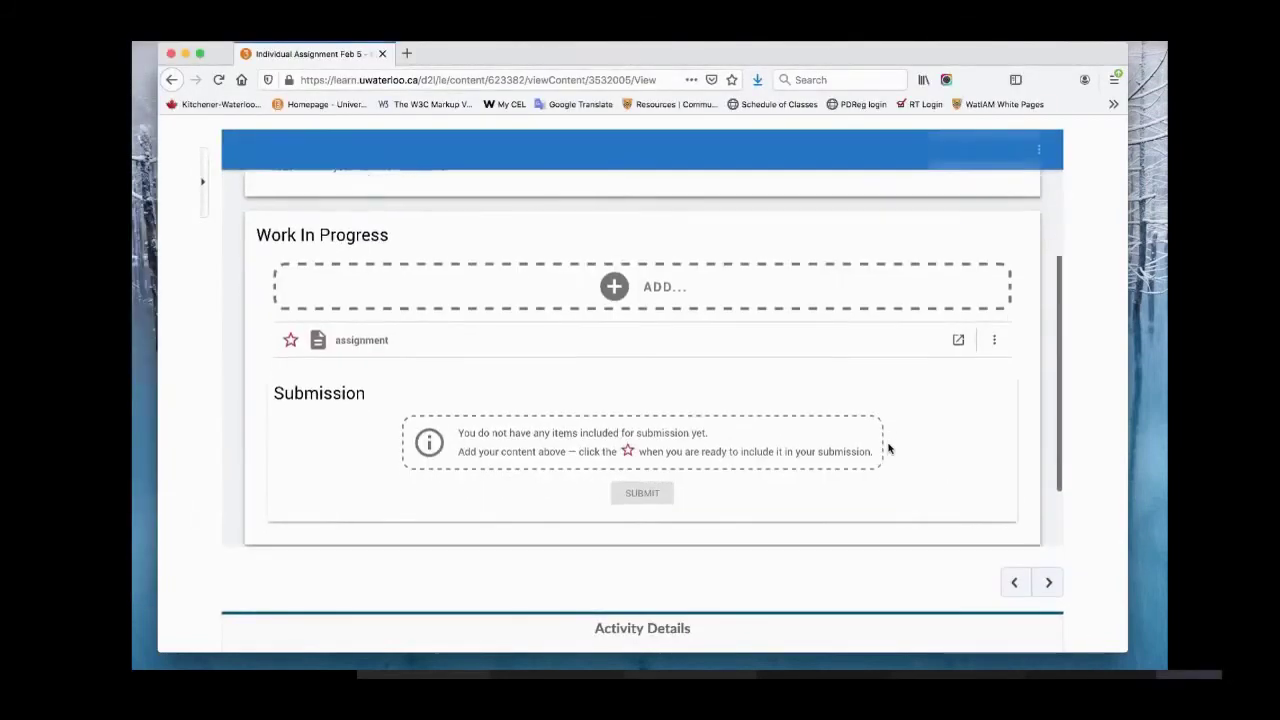
Step: Include the assignment file in the Submission area, then submit the assignment and confirm the submission
left_click(614, 286)
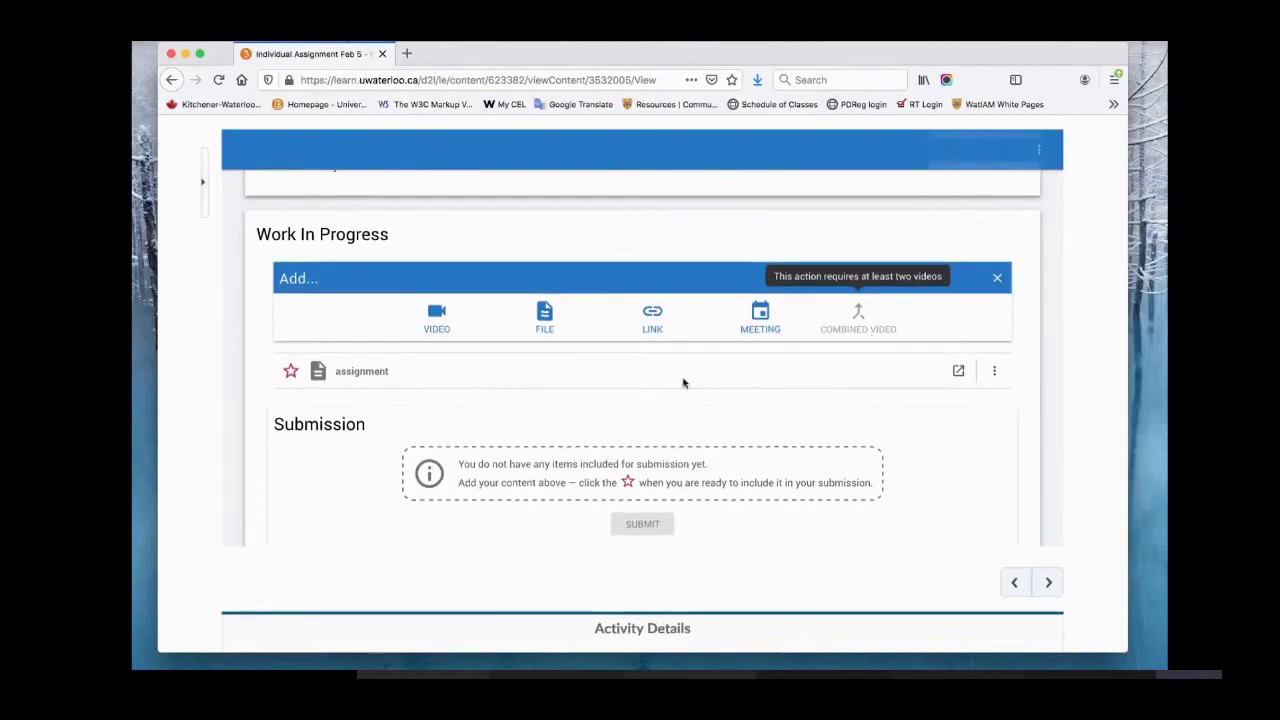
left_click(291, 374)
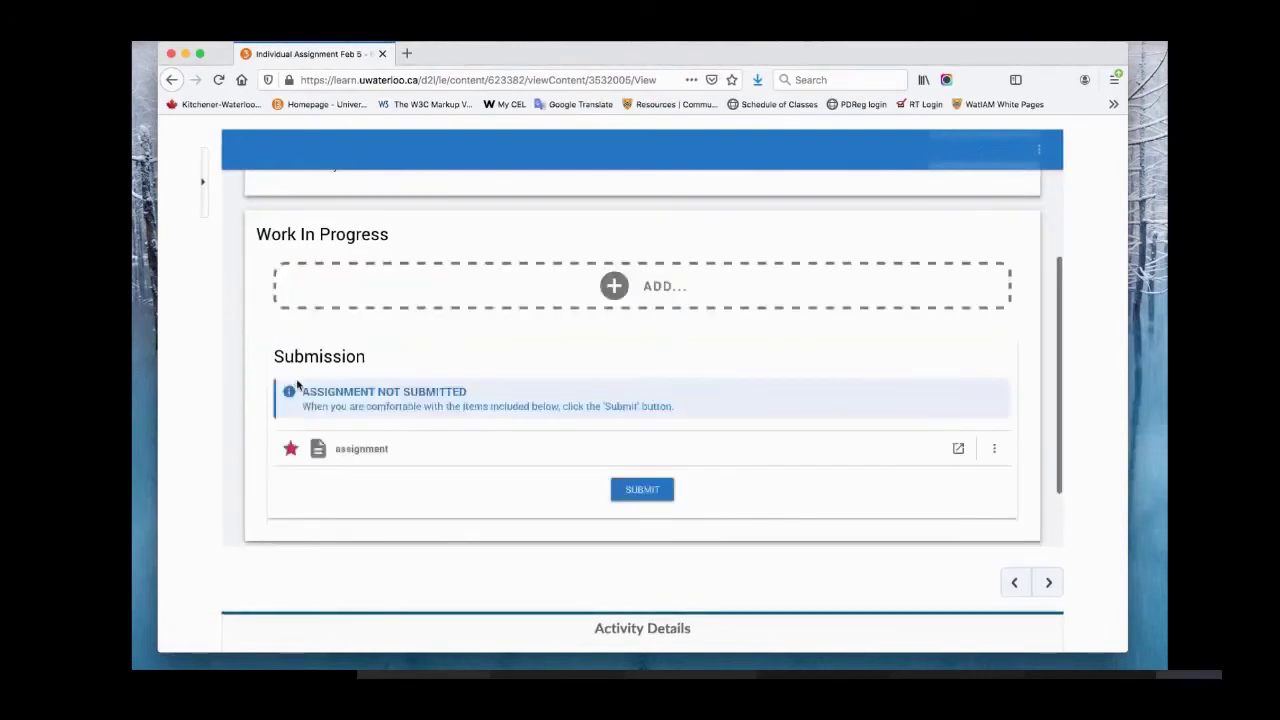
left_click(642, 490)
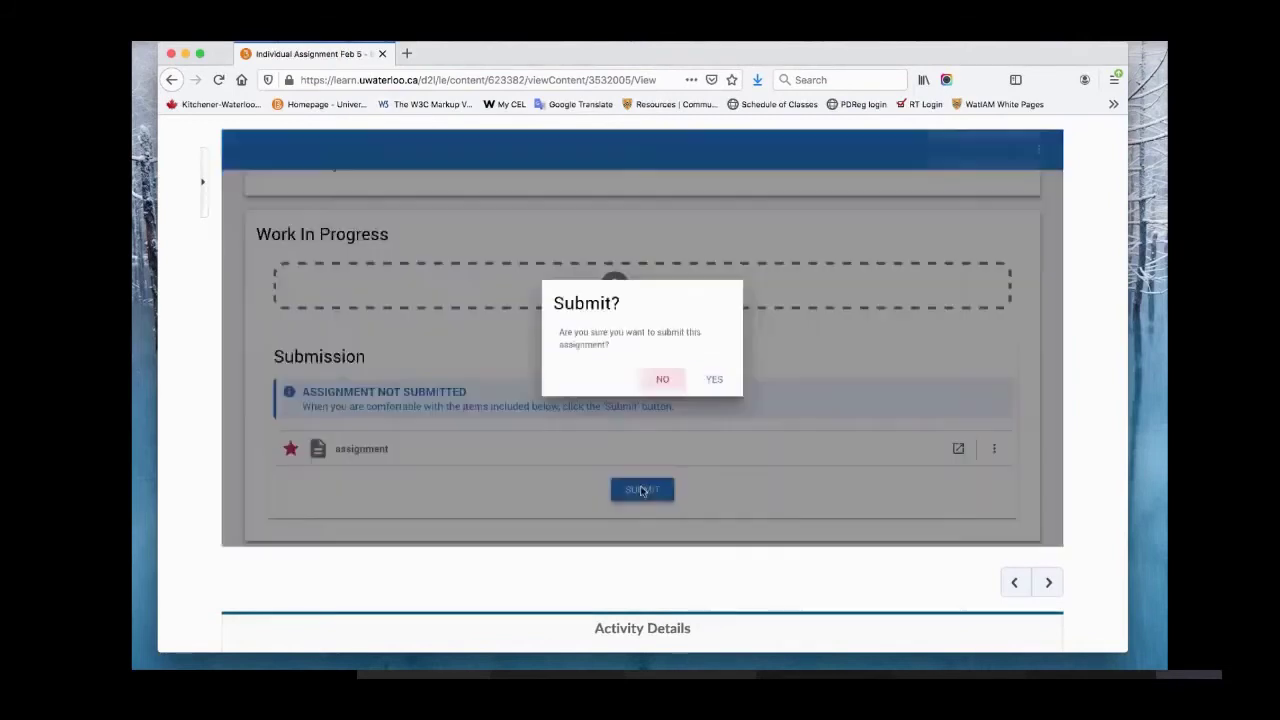
left_click(710, 380)
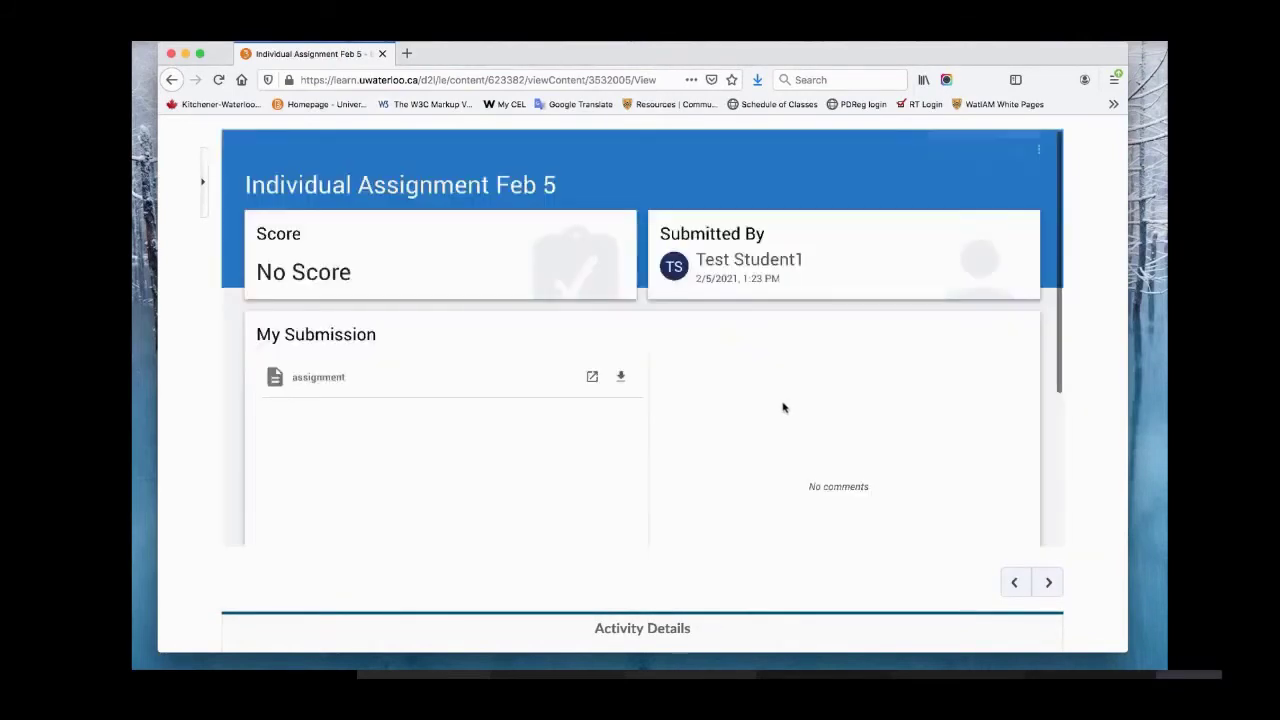
scroll(520, 474, "down", 3)
scroll(537, 474, "up", 3)
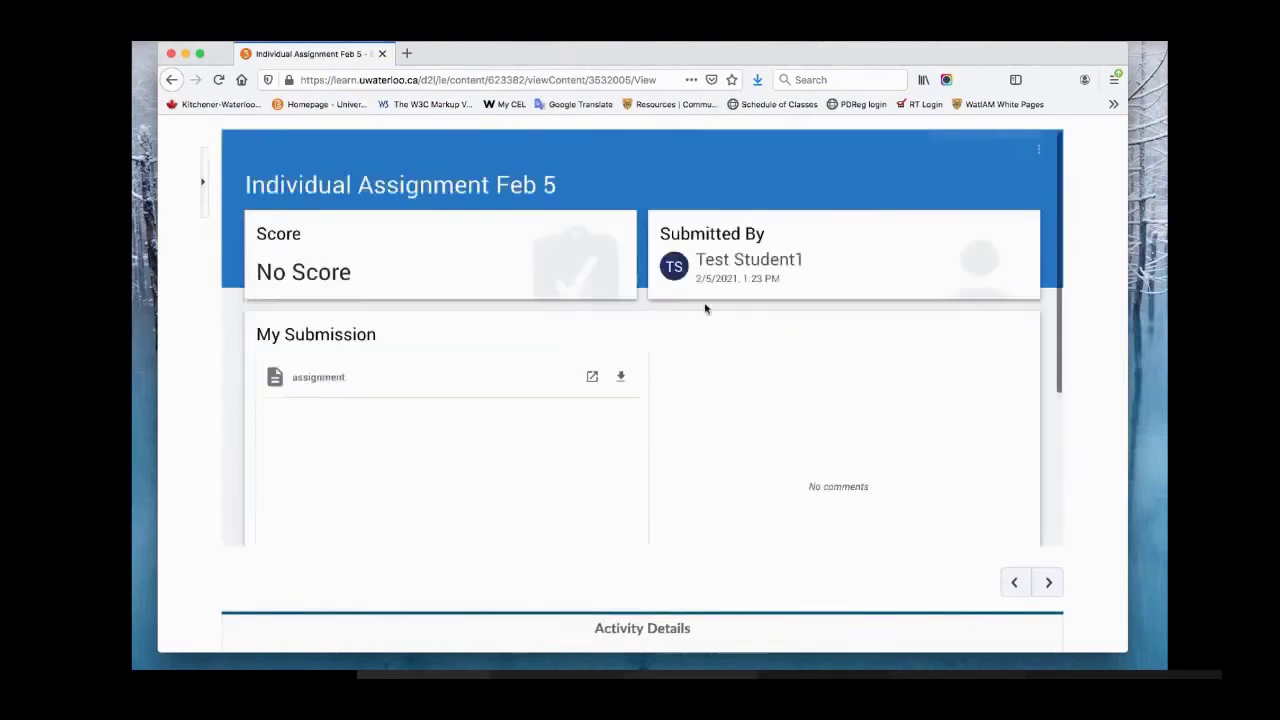
Step: Stop impersonating the test student and return to the instructor account
scroll(708, 306, "up", 3)
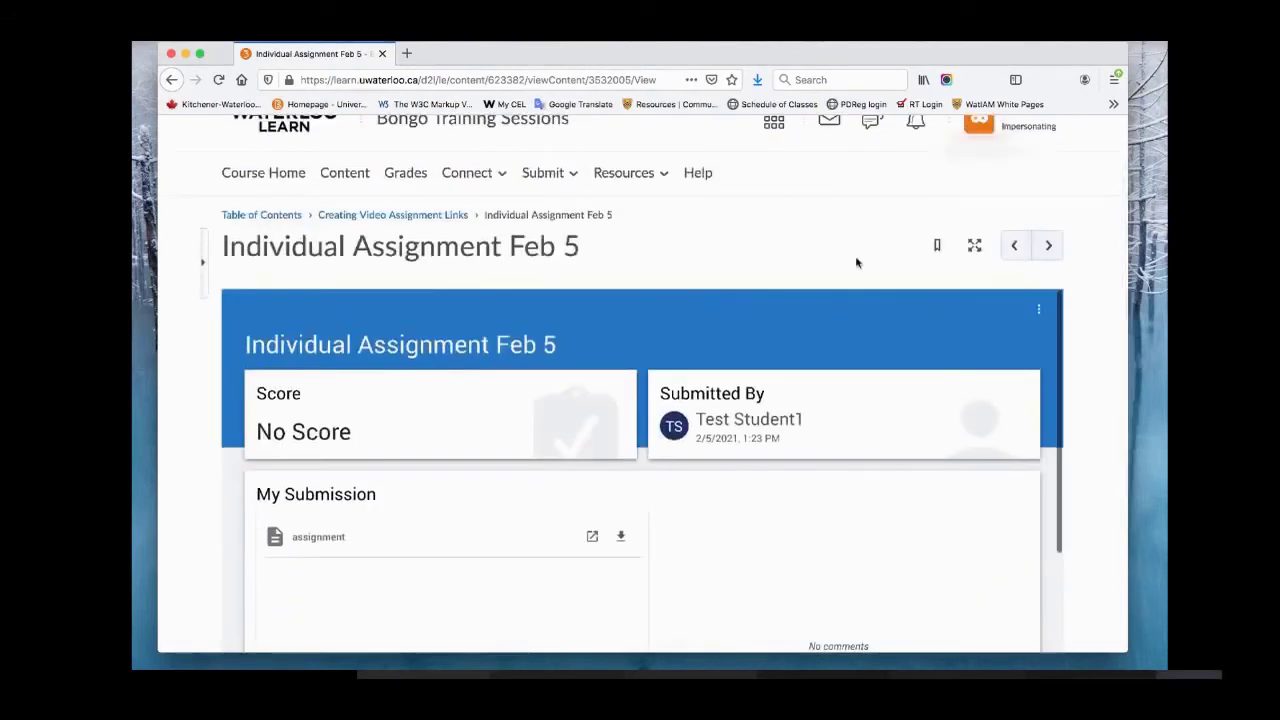
scroll(850, 255, "up", 1)
left_click(1047, 162)
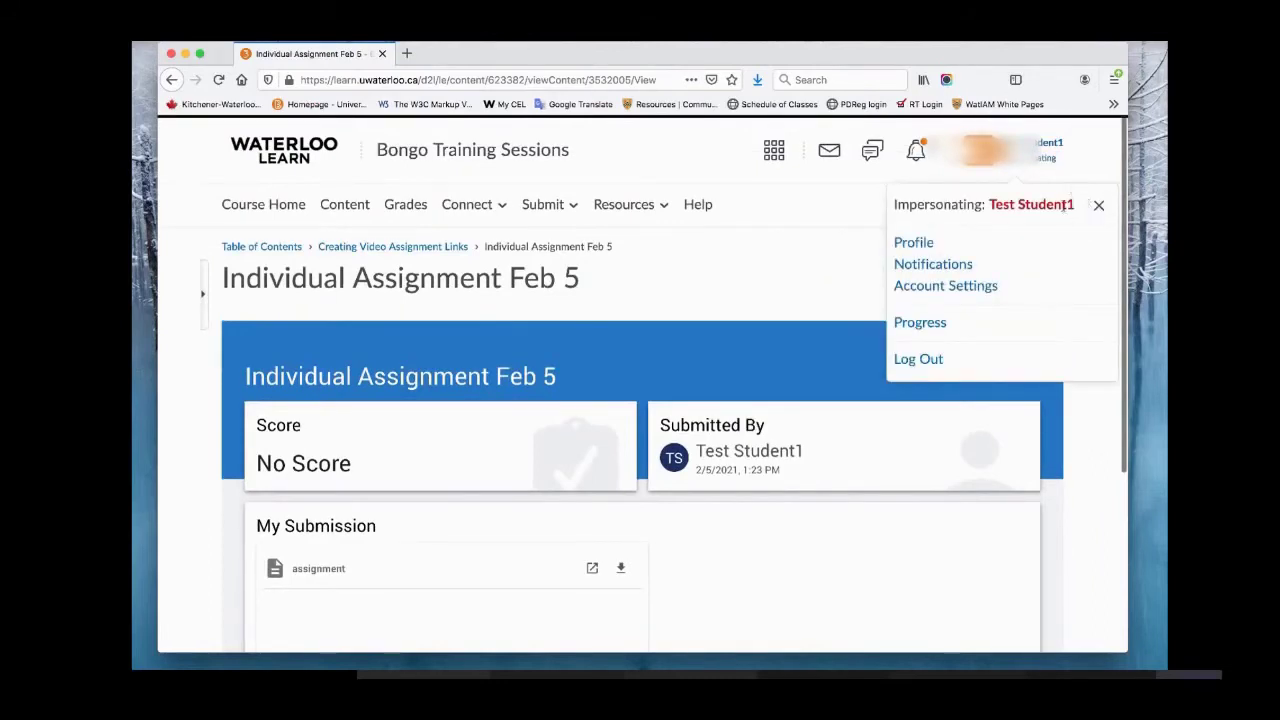
left_click(1099, 207)
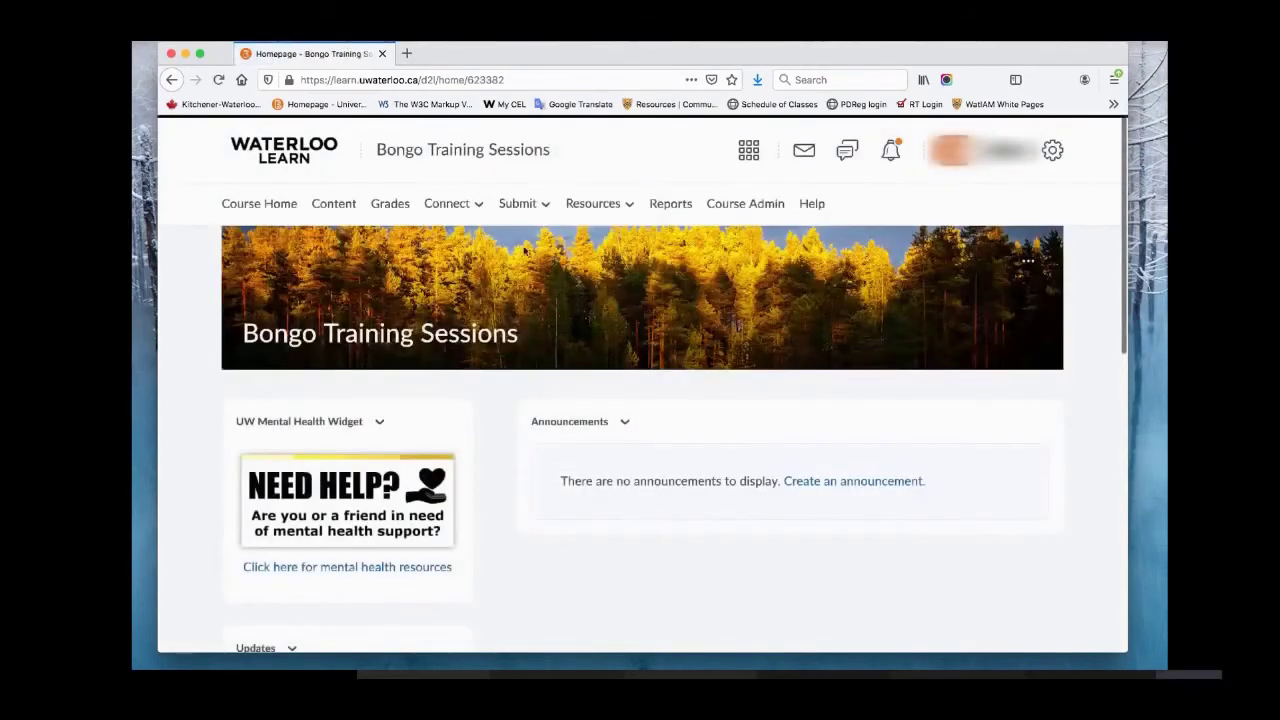
Step: Open the Overview of Individual Assignment Feb 5 from the course's Video Assignment list
left_click(540, 205)
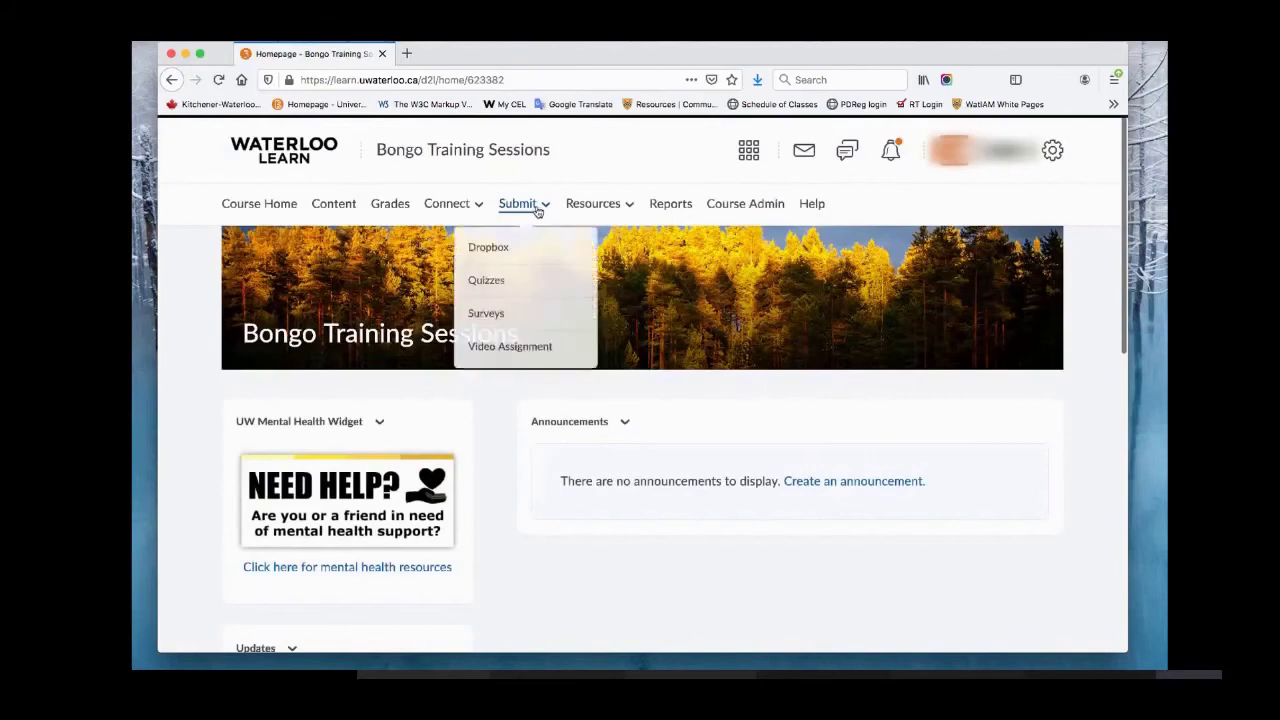
left_click(510, 346)
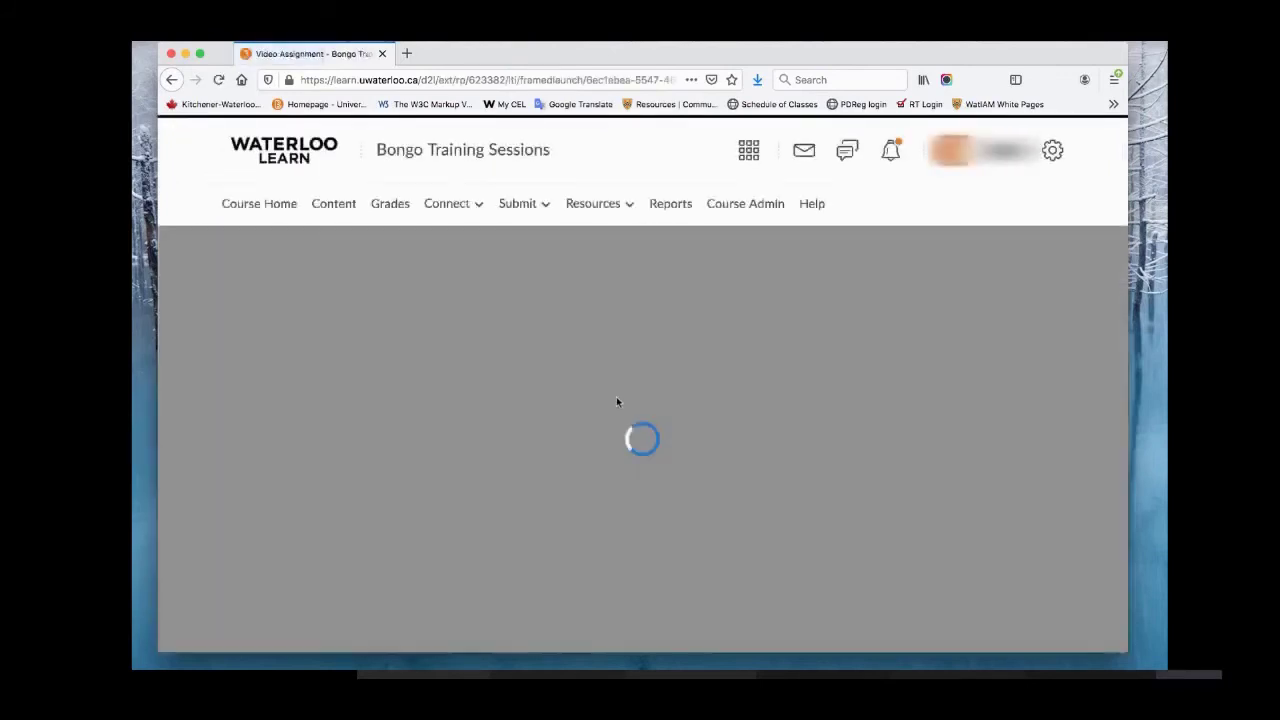
scroll(602, 404, "up", 2)
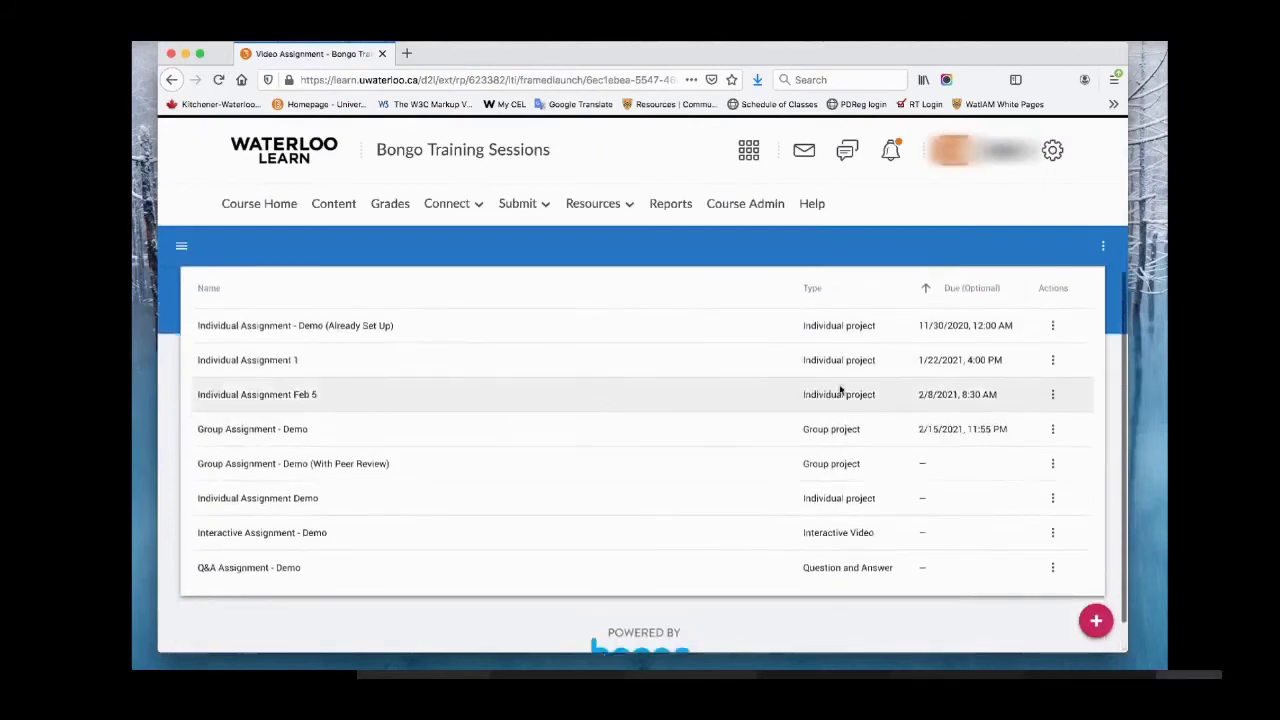
left_click(1053, 395)
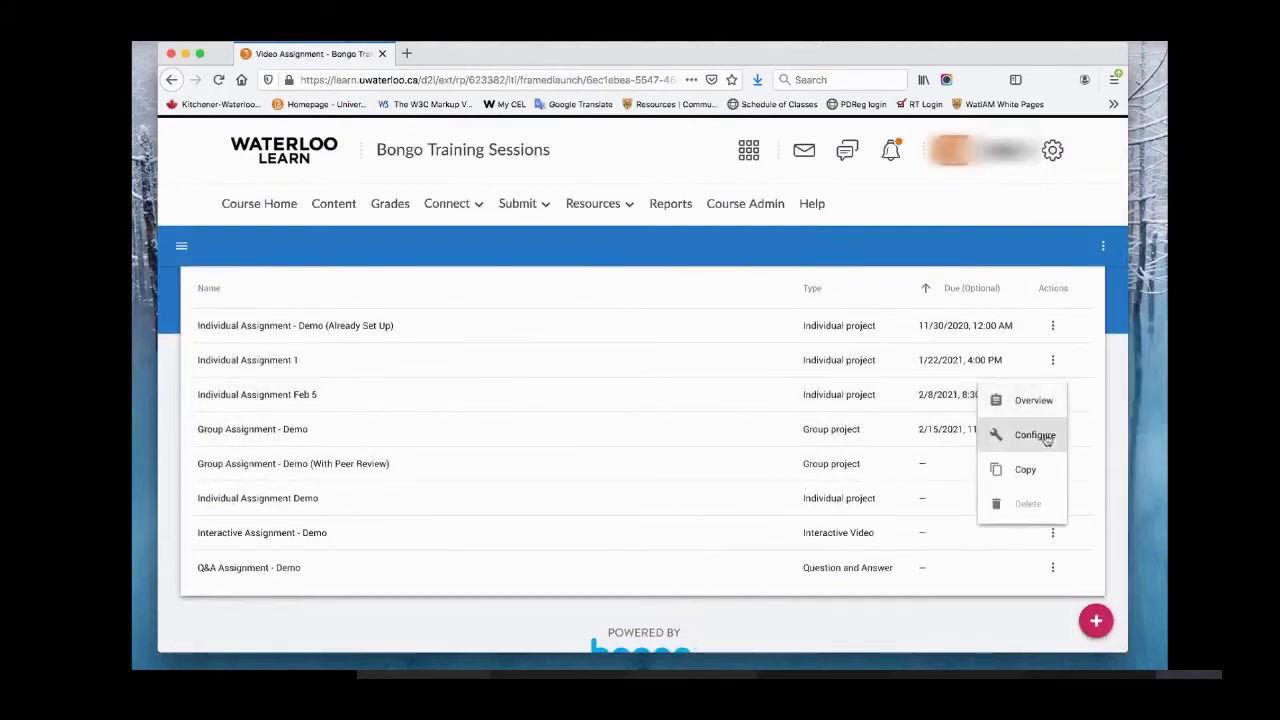
left_click(1041, 403)
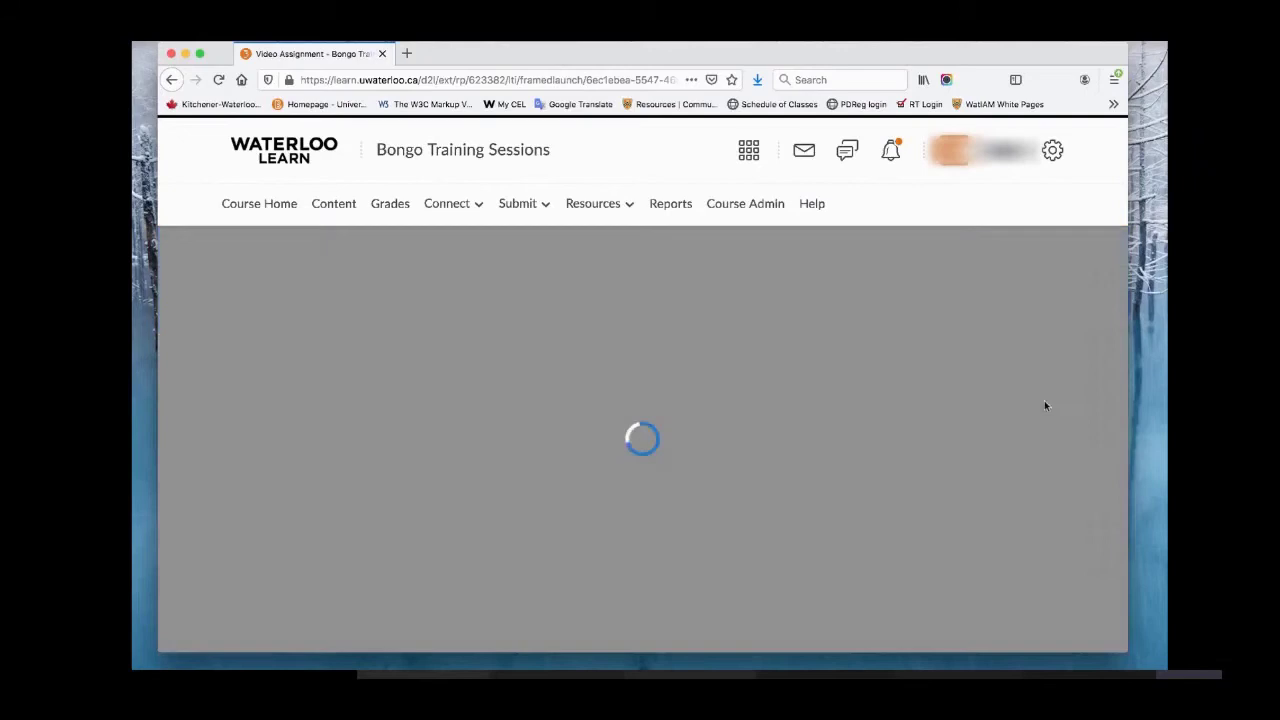
Step: Examine the Insights - Progress section of the assignment overview, reading the explanation of each learner status from Not Viewed to Published
scroll(855, 475, "down", 5)
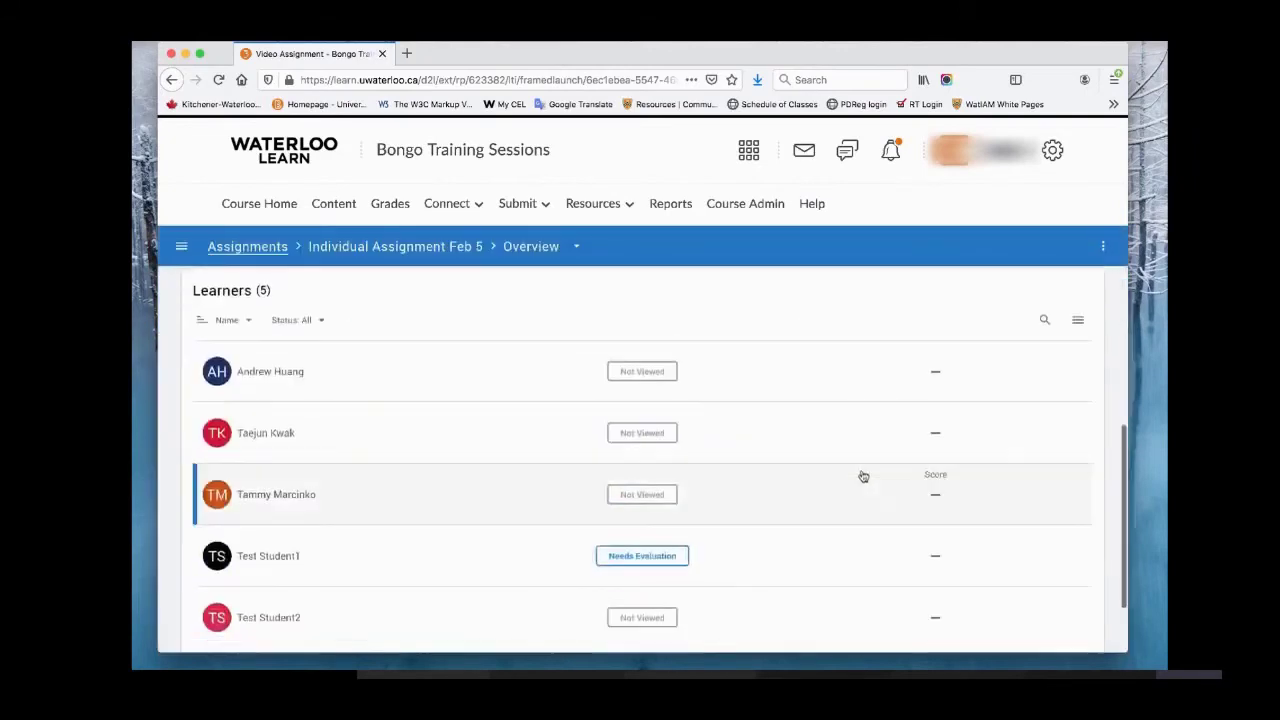
scroll(860, 474, "up", 5)
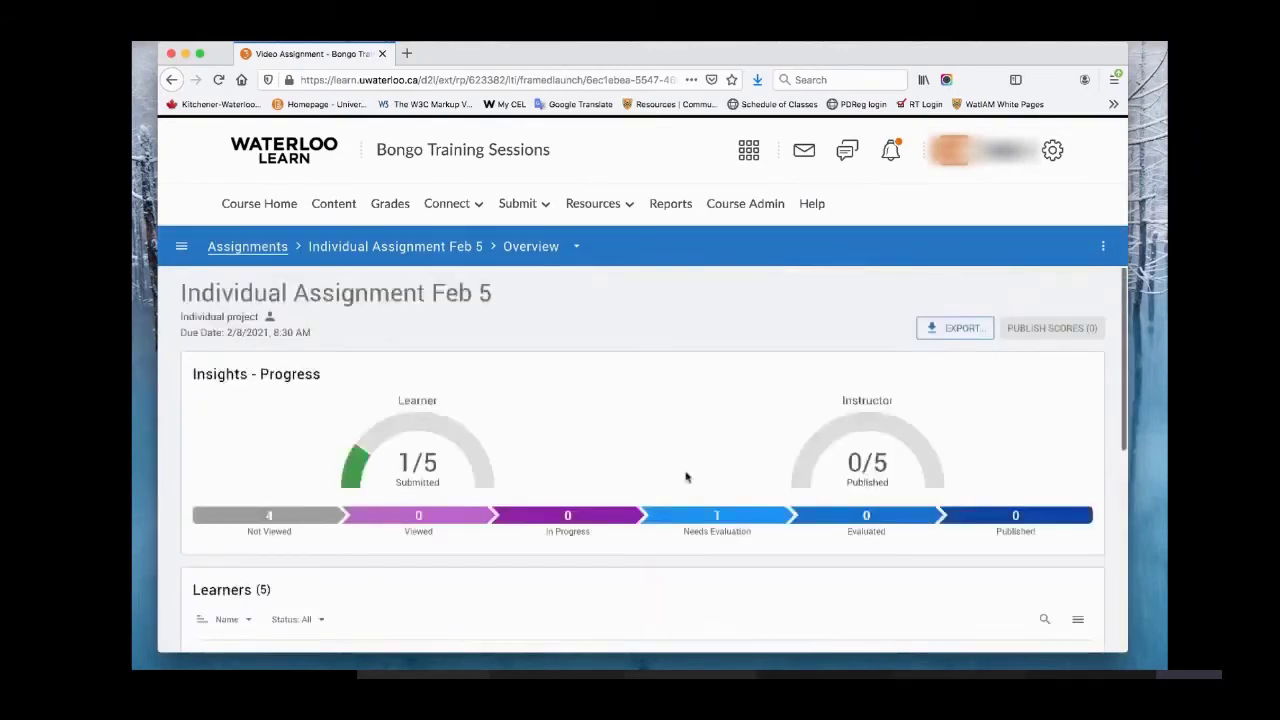
scroll(686, 477, "down", 2)
scroll(666, 449, "up", 1)
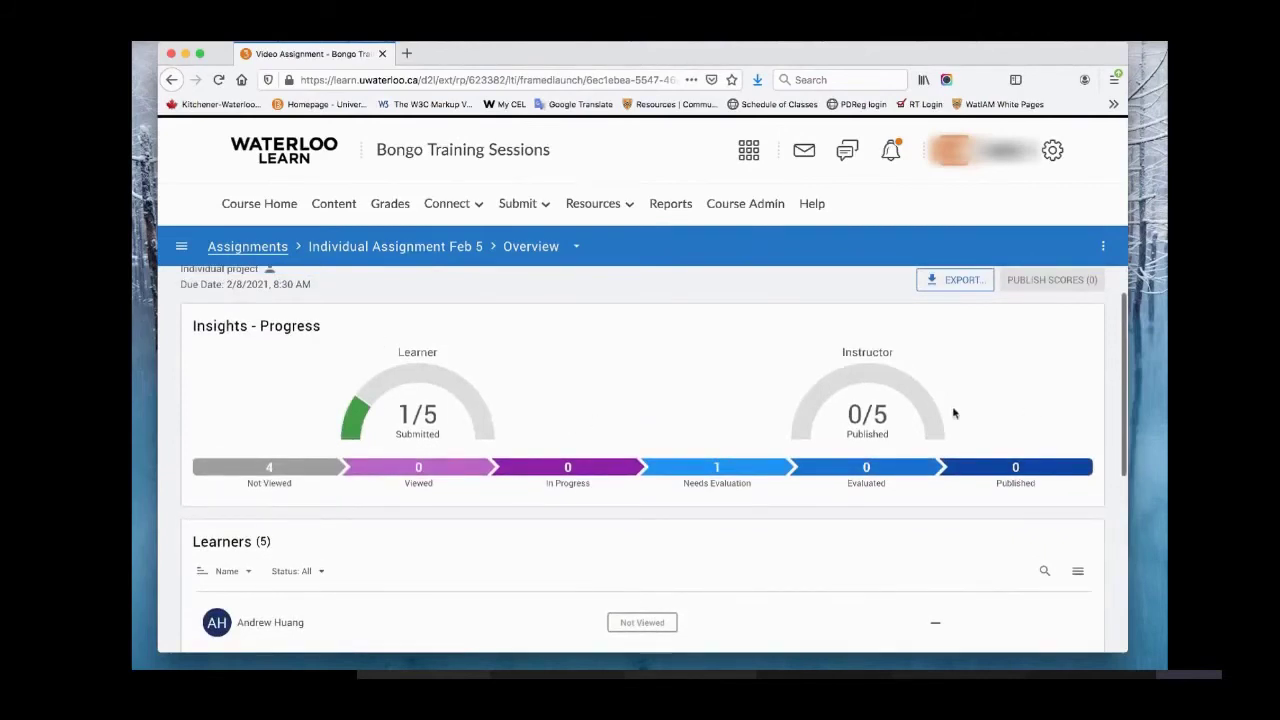
mouse_move(267, 476)
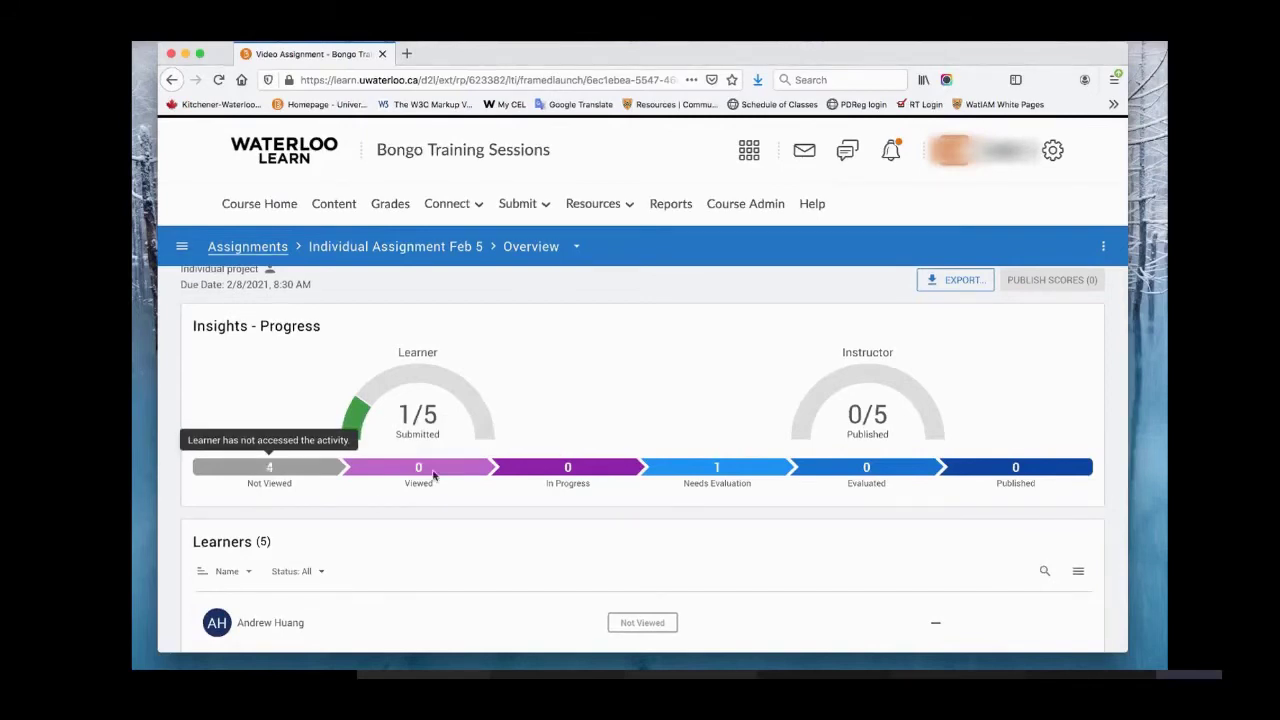
mouse_move(424, 472)
mouse_move(578, 474)
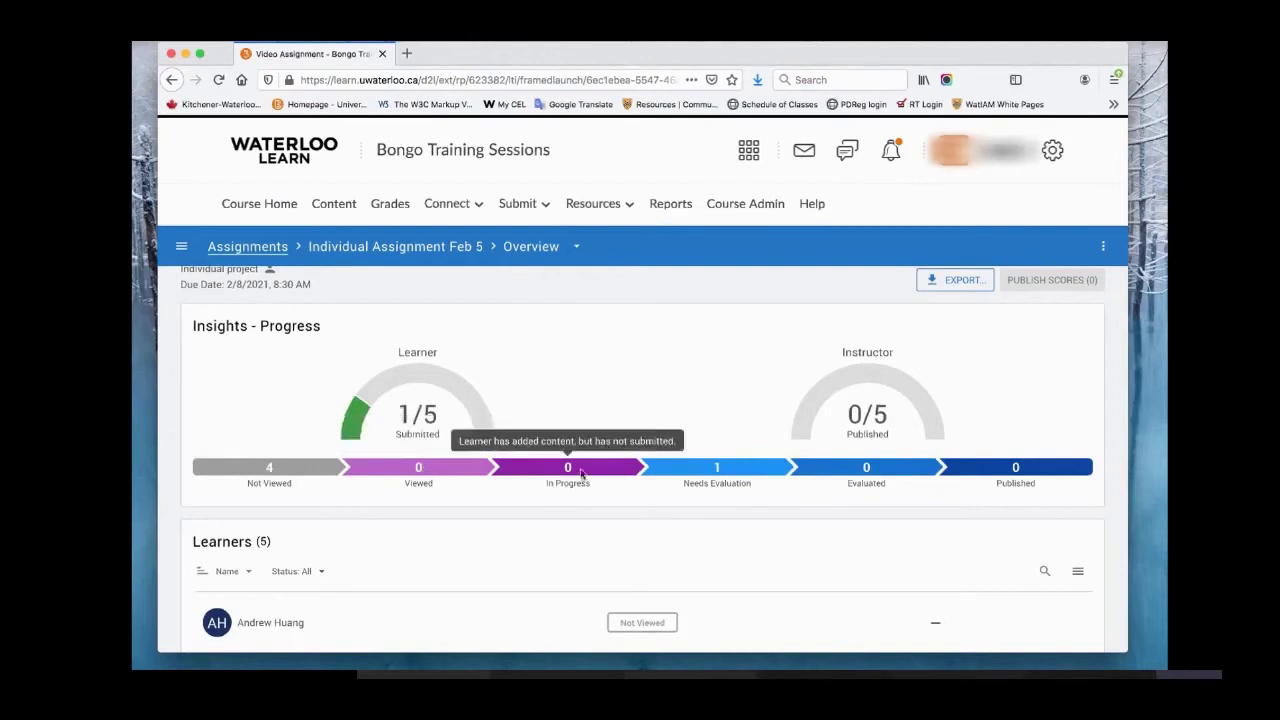
scroll(580, 468, "down", 1)
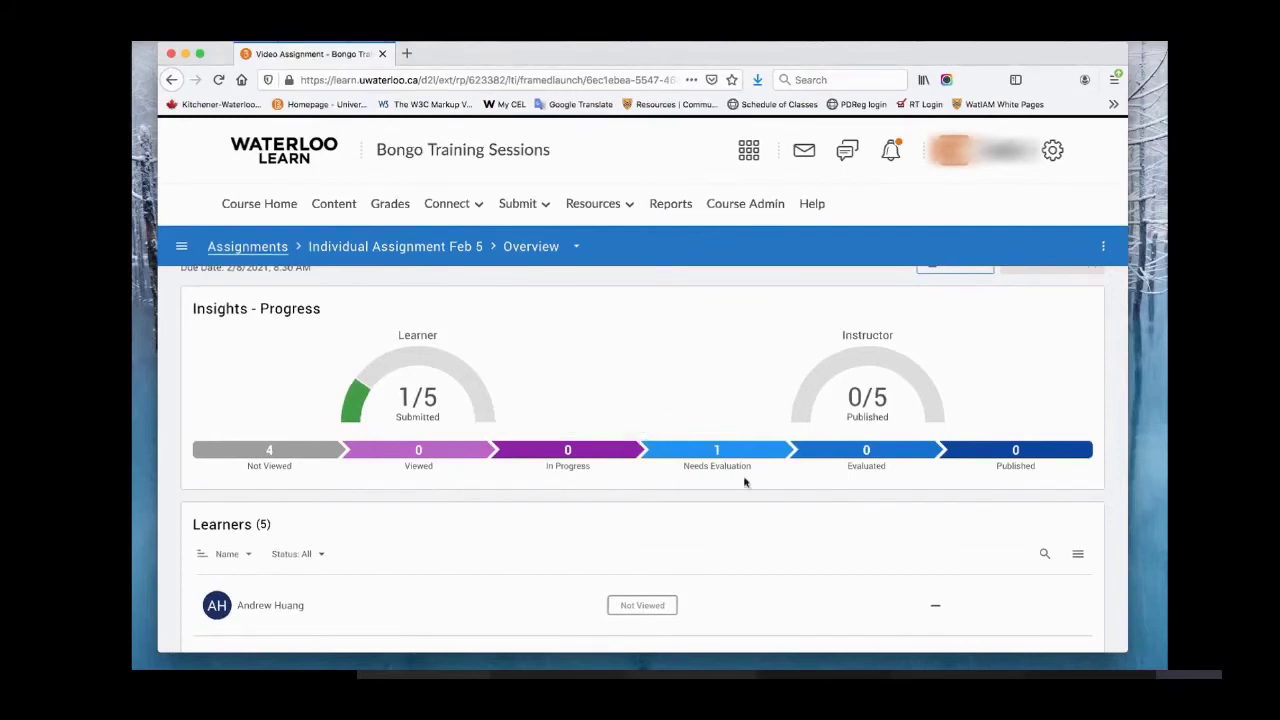
mouse_move(724, 458)
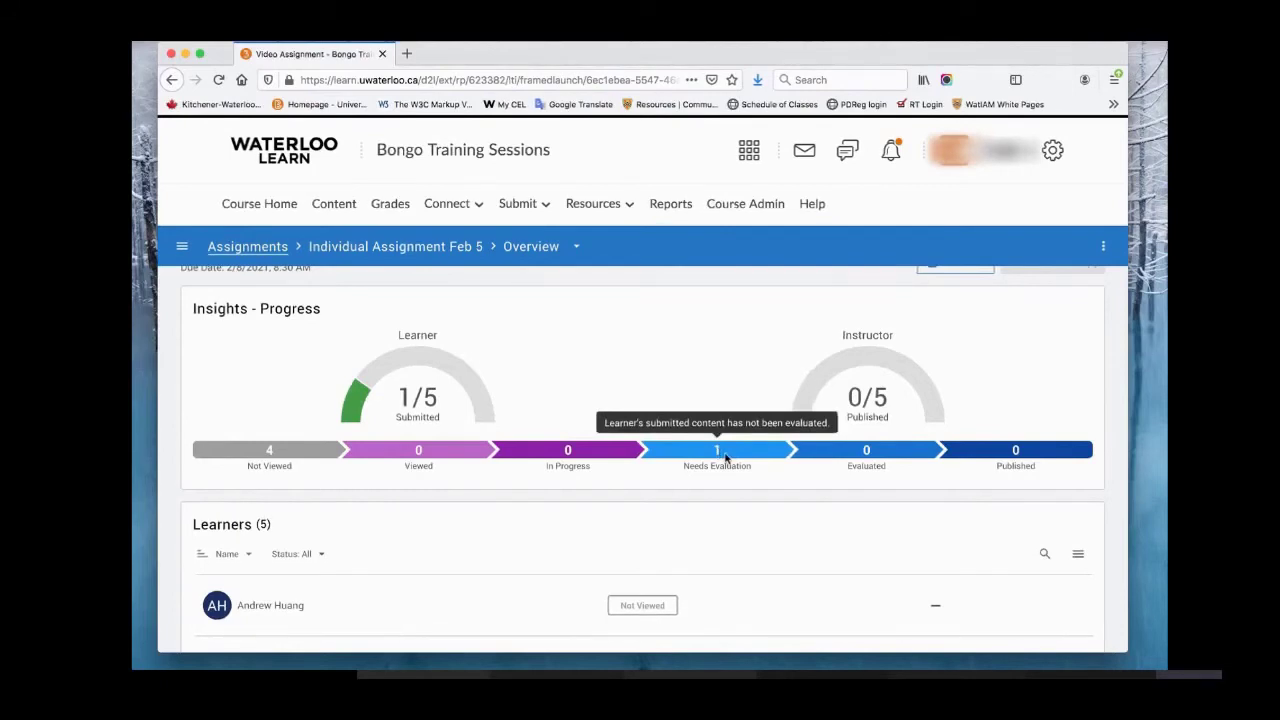
scroll(917, 477, "down", 1)
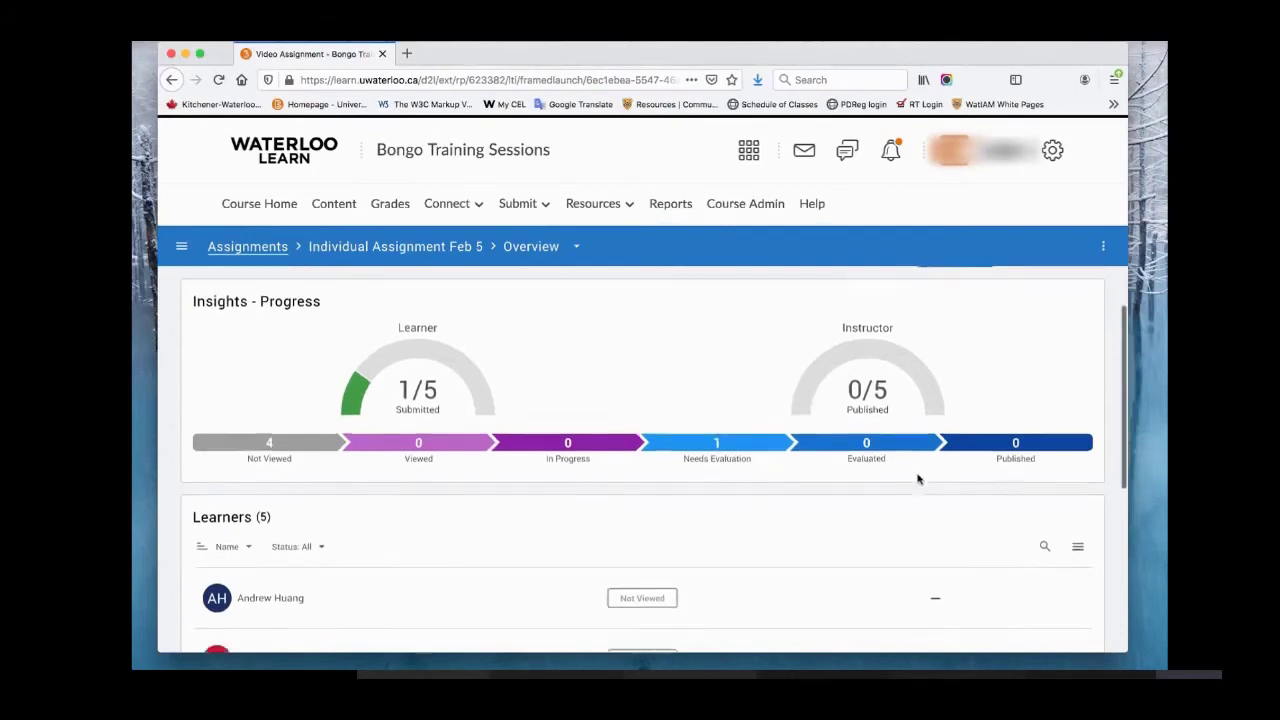
mouse_move(876, 447)
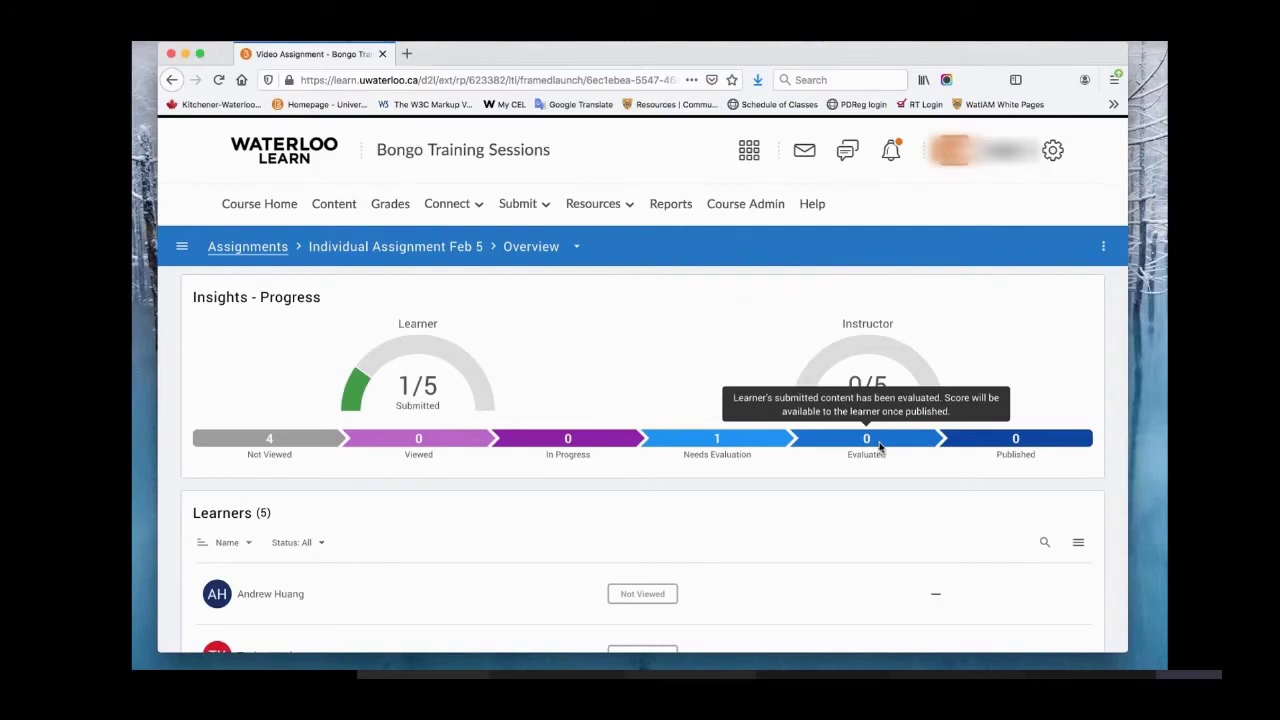
mouse_move(1036, 442)
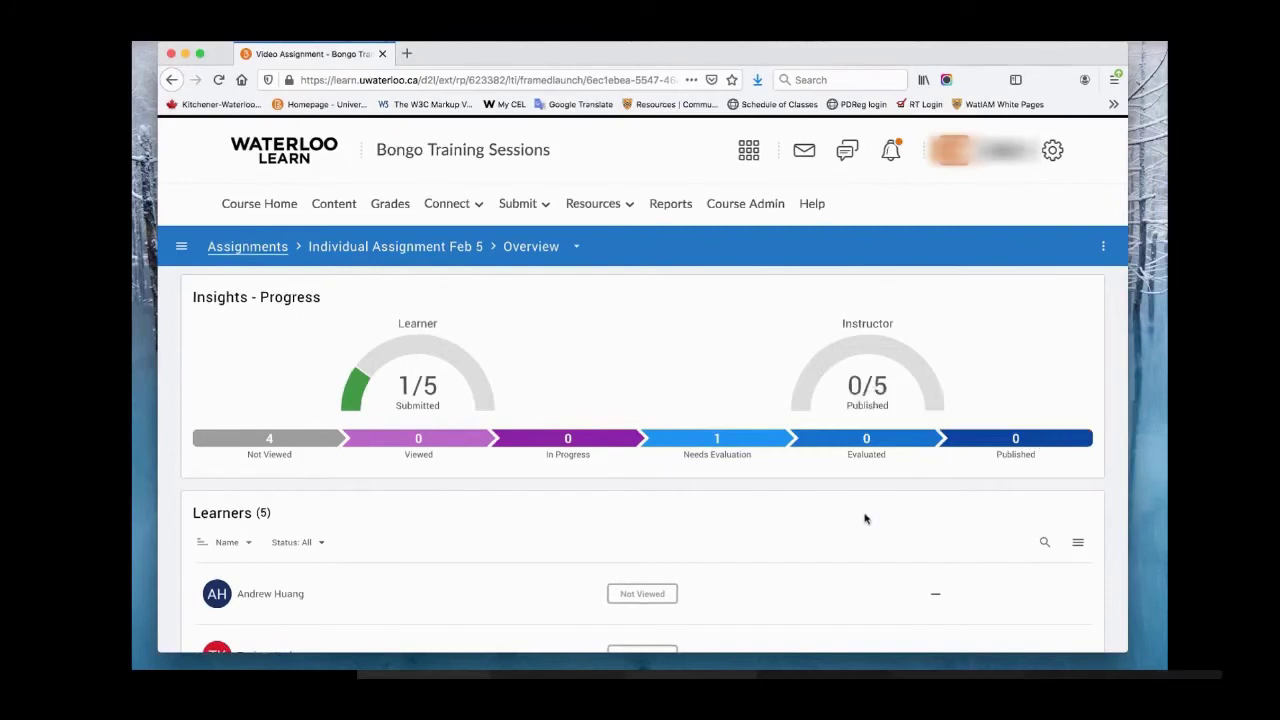
Step: Open the first test student's submission marked Needs Evaluation from the Learners list and look through the learners beside it
scroll(866, 517, "down", 3)
scroll(866, 517, "down", 2)
scroll(866, 517, "up", 1)
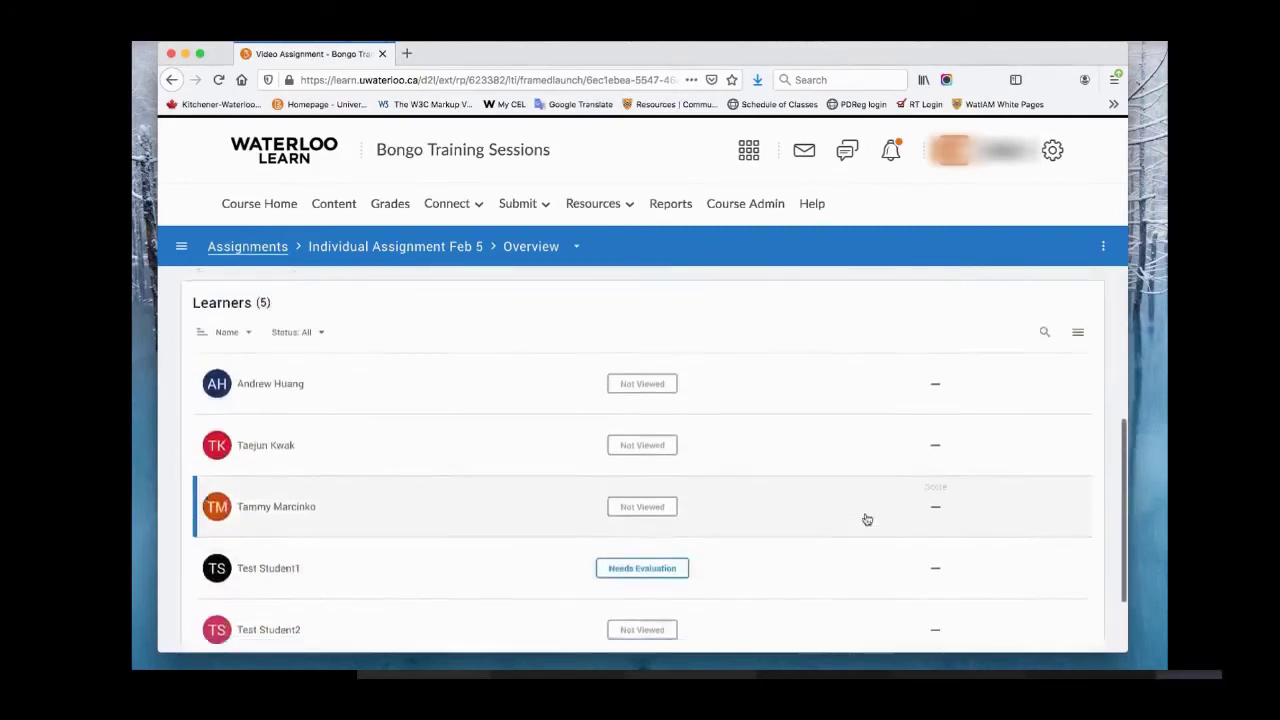
scroll(894, 469, "down", 1)
scroll(849, 469, "down", 1)
mouse_move(646, 483)
left_click(646, 483)
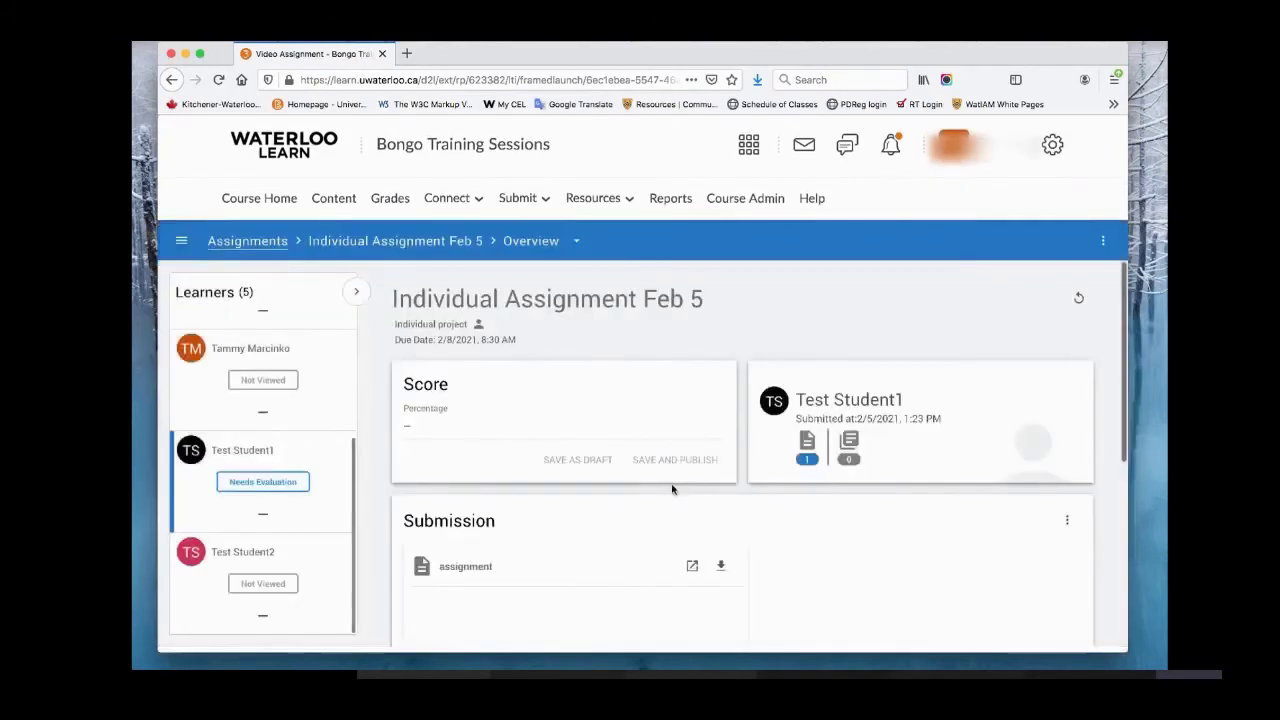
scroll(288, 512, "up", 3)
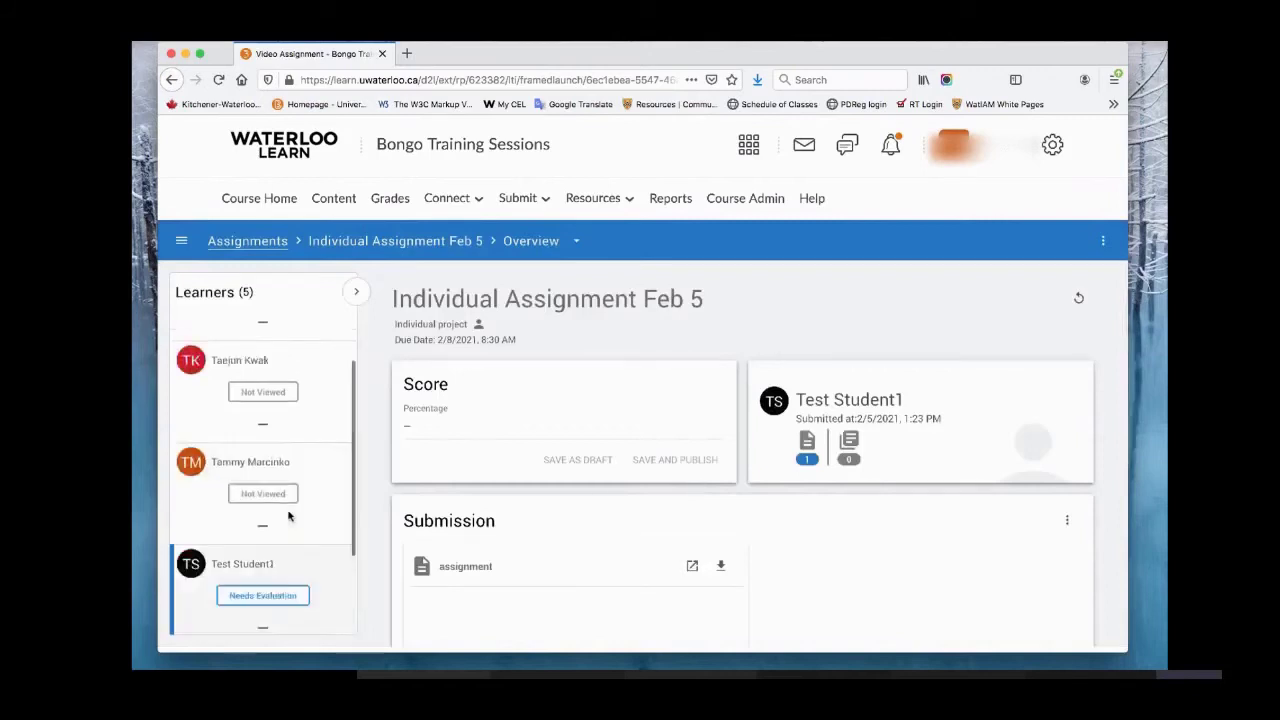
scroll(290, 500, "down", 3)
scroll(286, 500, "up", 5)
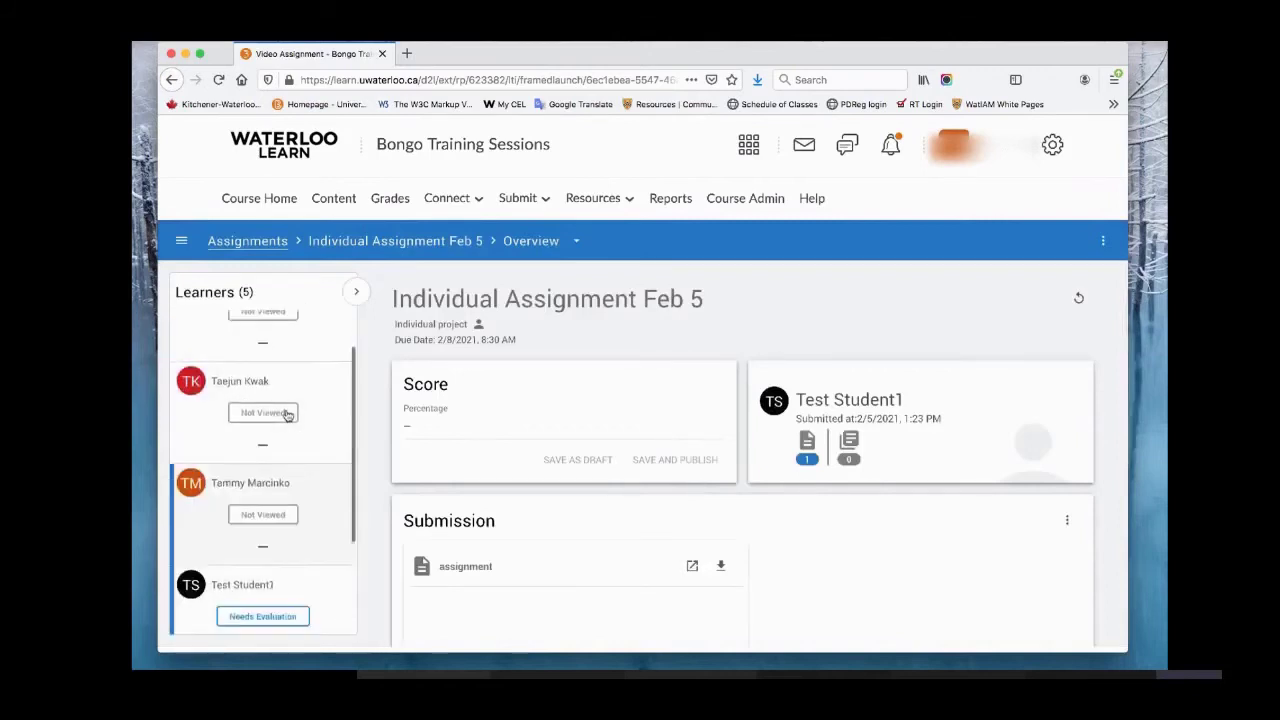
Step: Return to the full Individual Assignment Feb 5 overview and reopen the first test student's submission from the Learners list
left_click(356, 296)
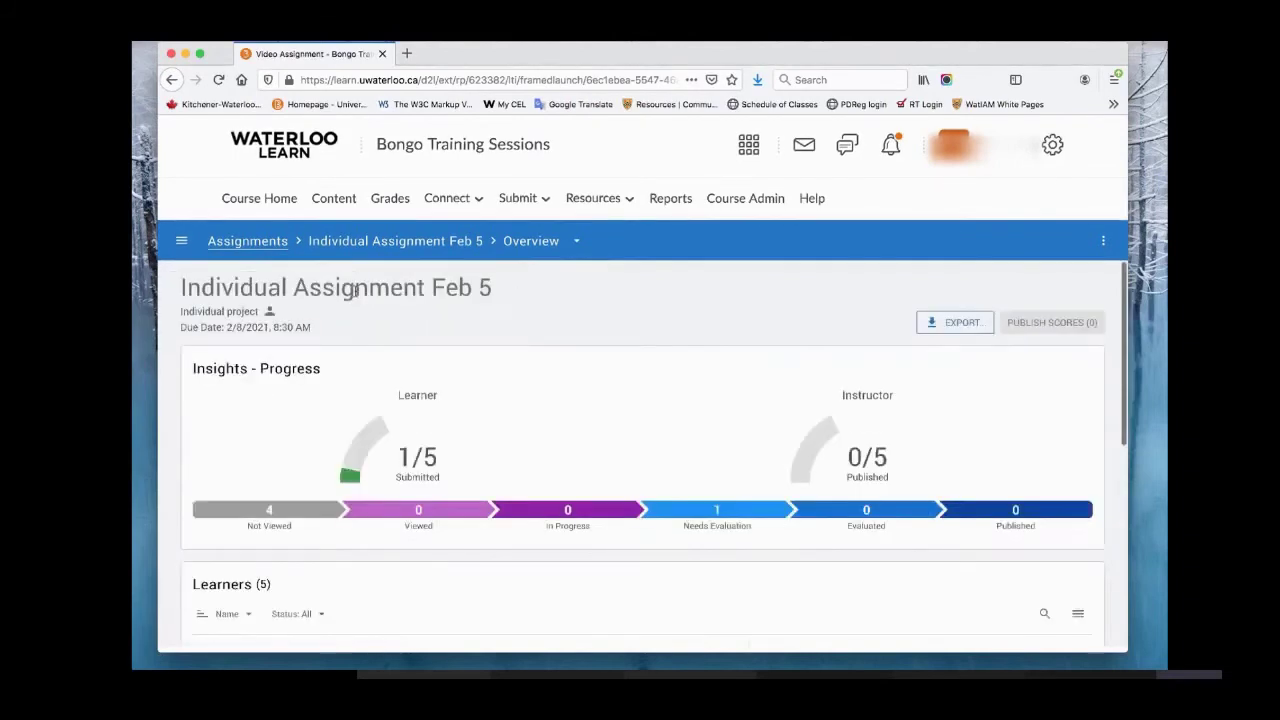
scroll(613, 458, "down", 1)
scroll(613, 458, "down", 5)
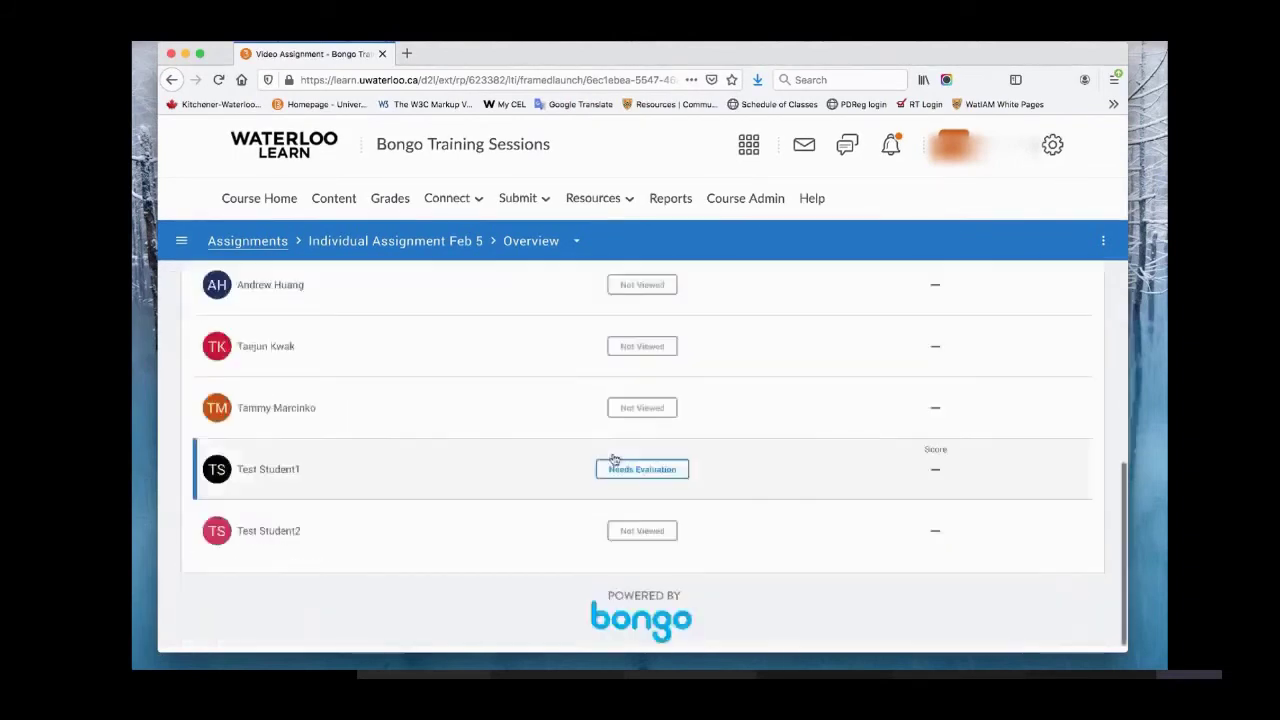
left_click(603, 469)
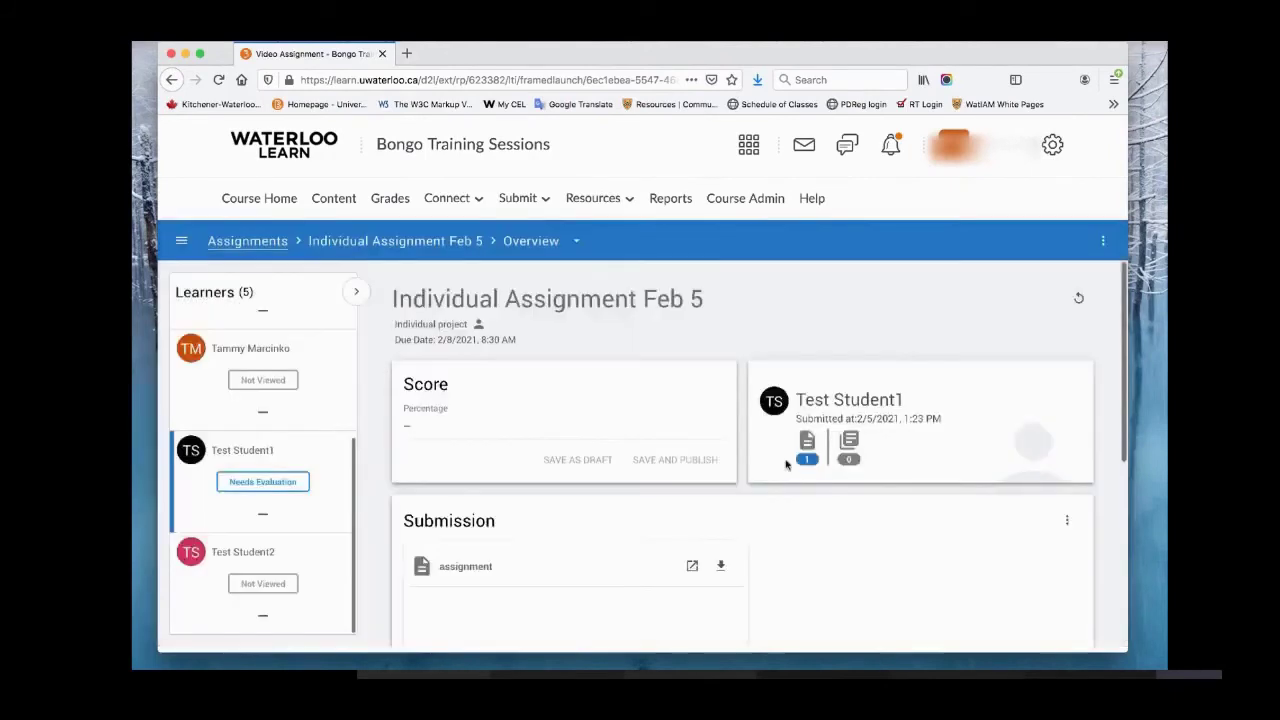
Step: Score the first test student's submission 85 percent and publish the score
scroll(966, 514, "down", 2)
left_click(450, 391)
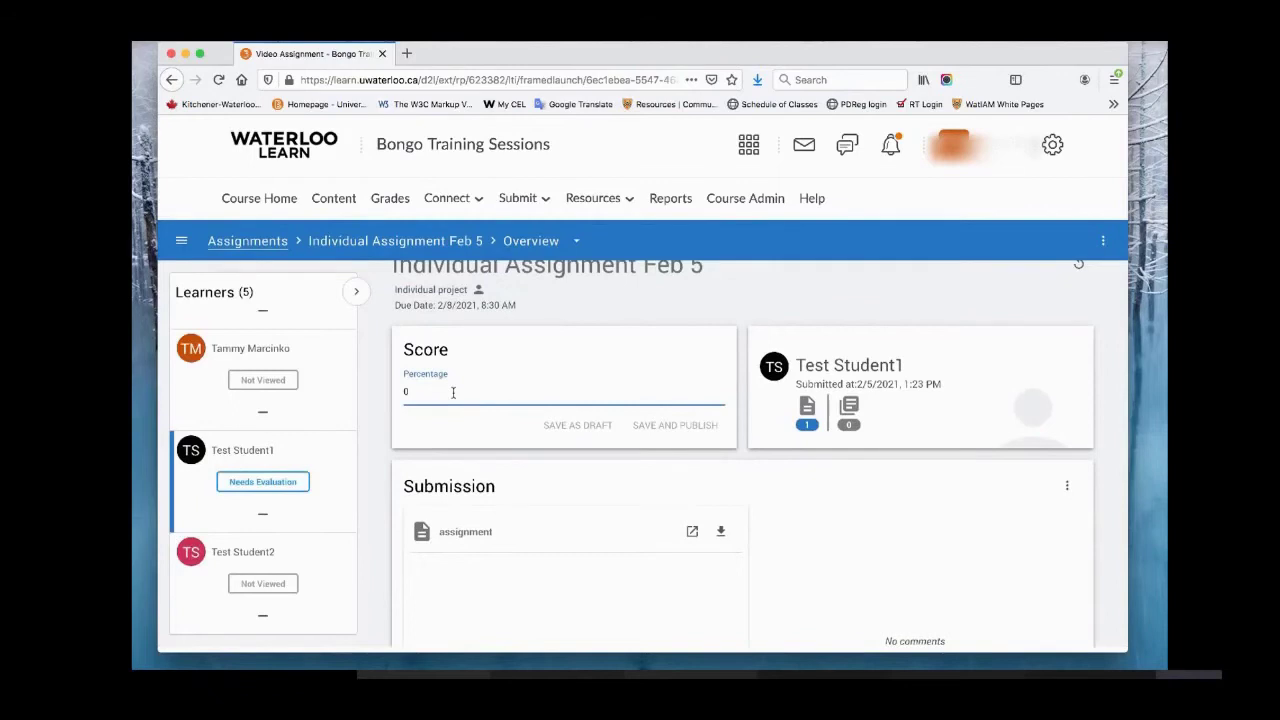
left_click_drag(432, 394, 382, 390)
type("85")
scroll(730, 433, "down", 1)
left_click(846, 460)
scroll(846, 460, "down", 1)
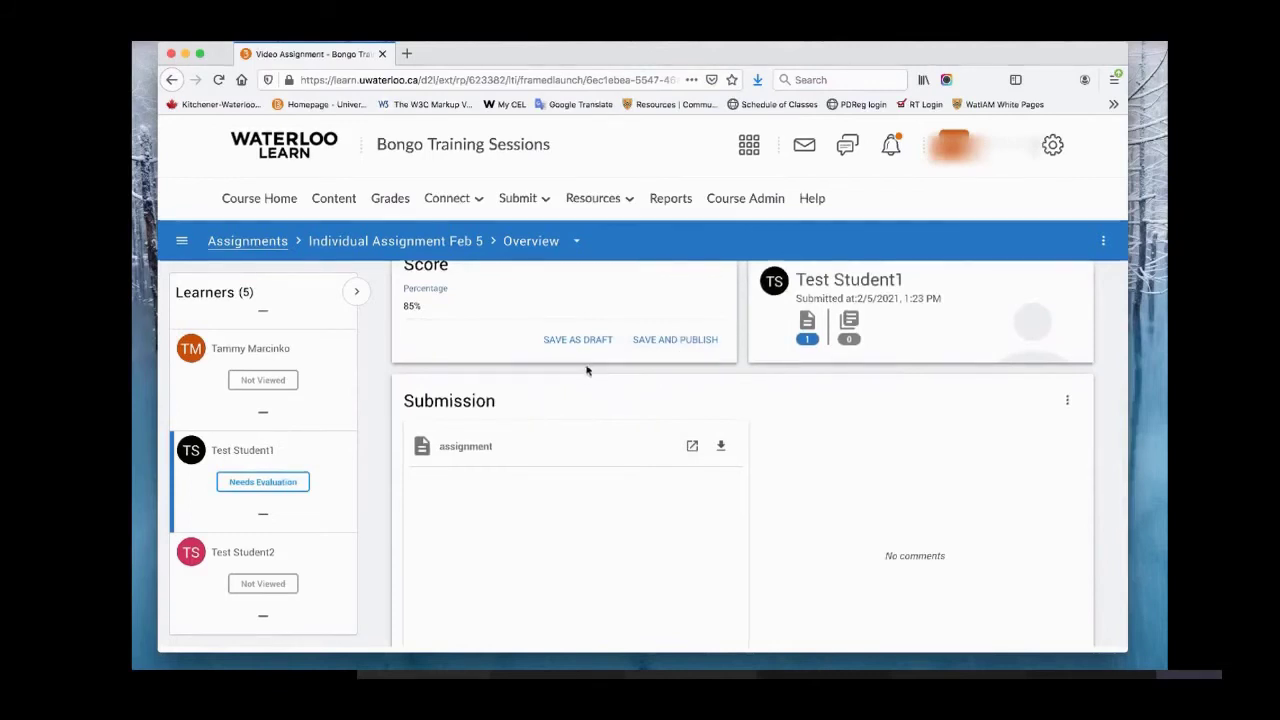
left_click(667, 342)
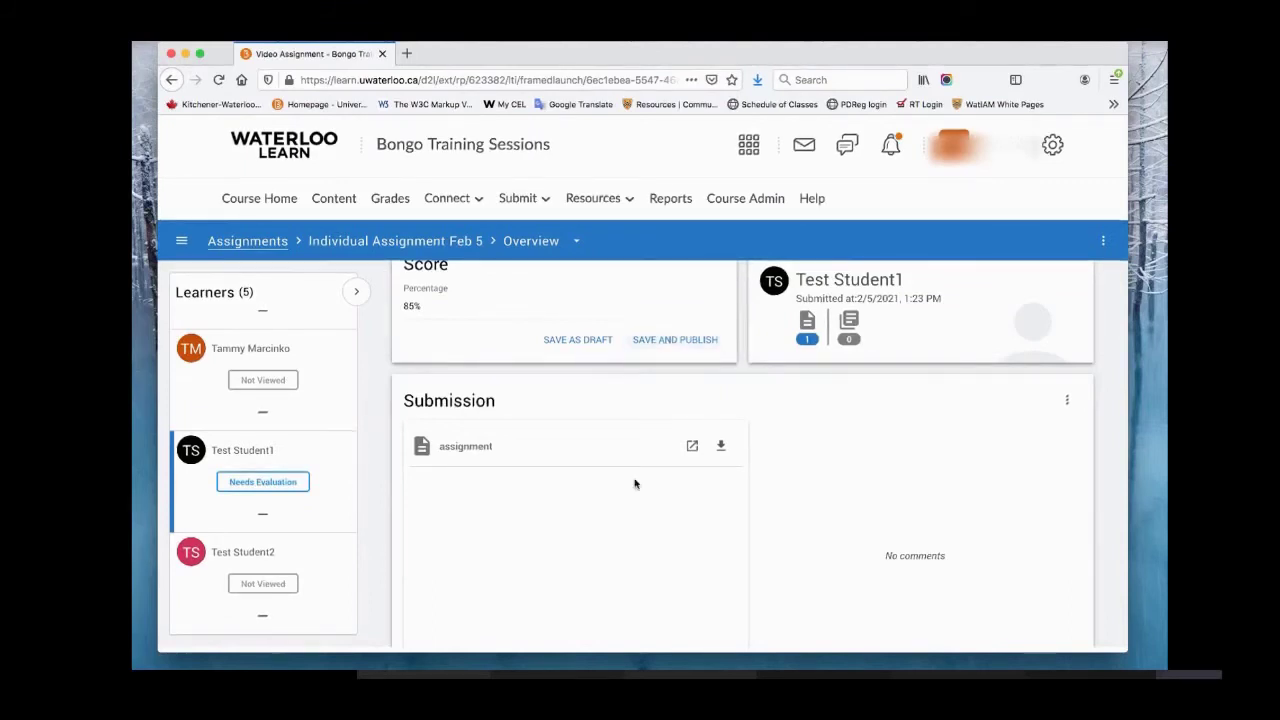
Step: Examine the comment area of the submission, including the preset comments offered in the Comment field
scroll(662, 540, "down", 2)
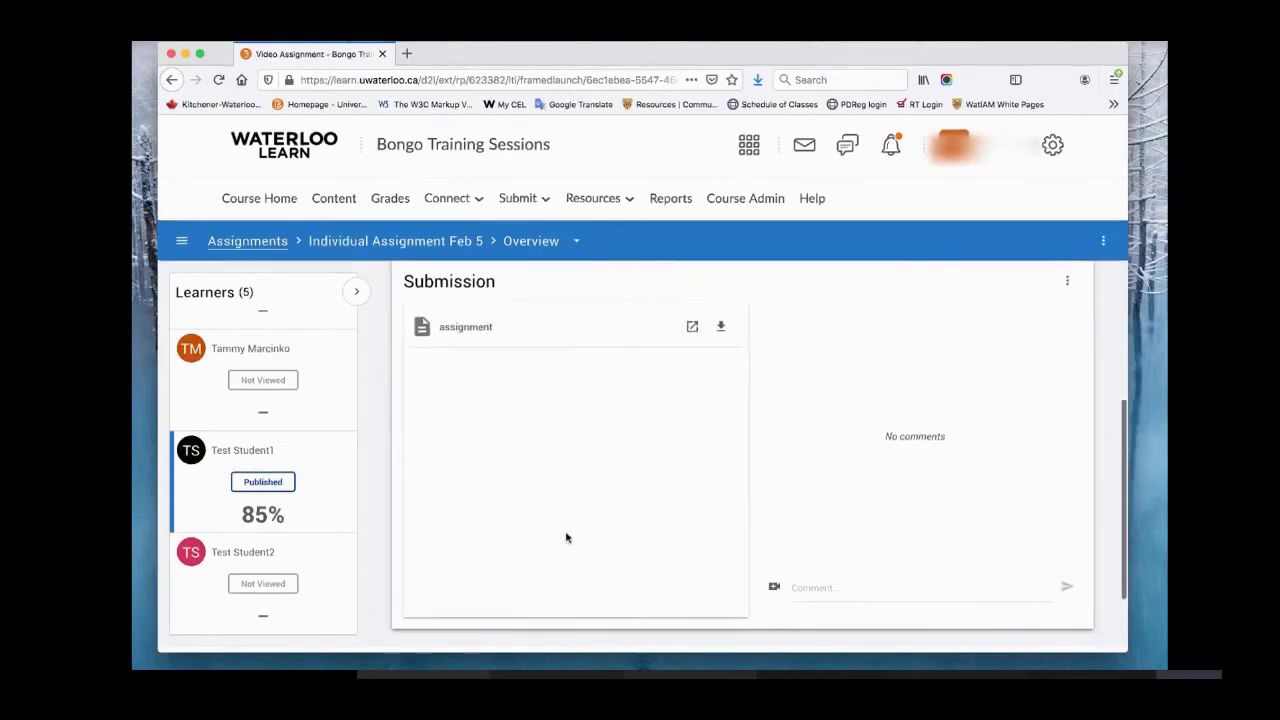
left_click(874, 588)
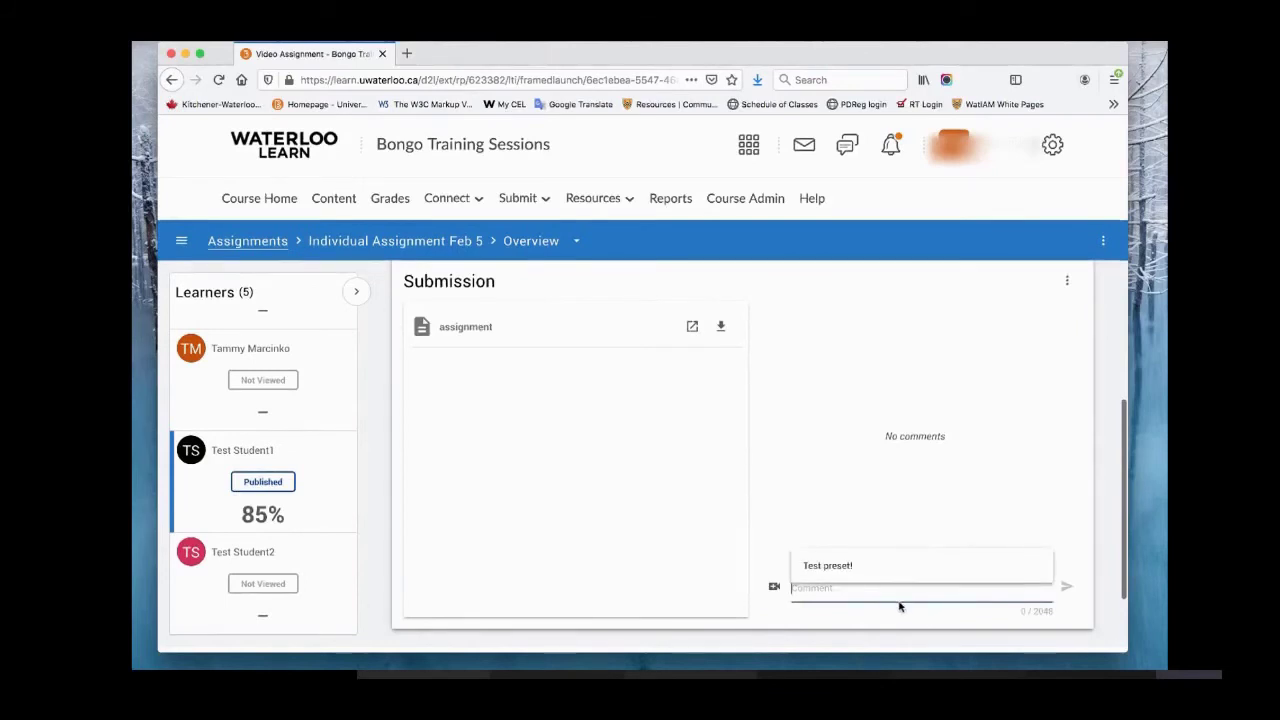
scroll(899, 604, "up", 1)
scroll(899, 604, "down", 2)
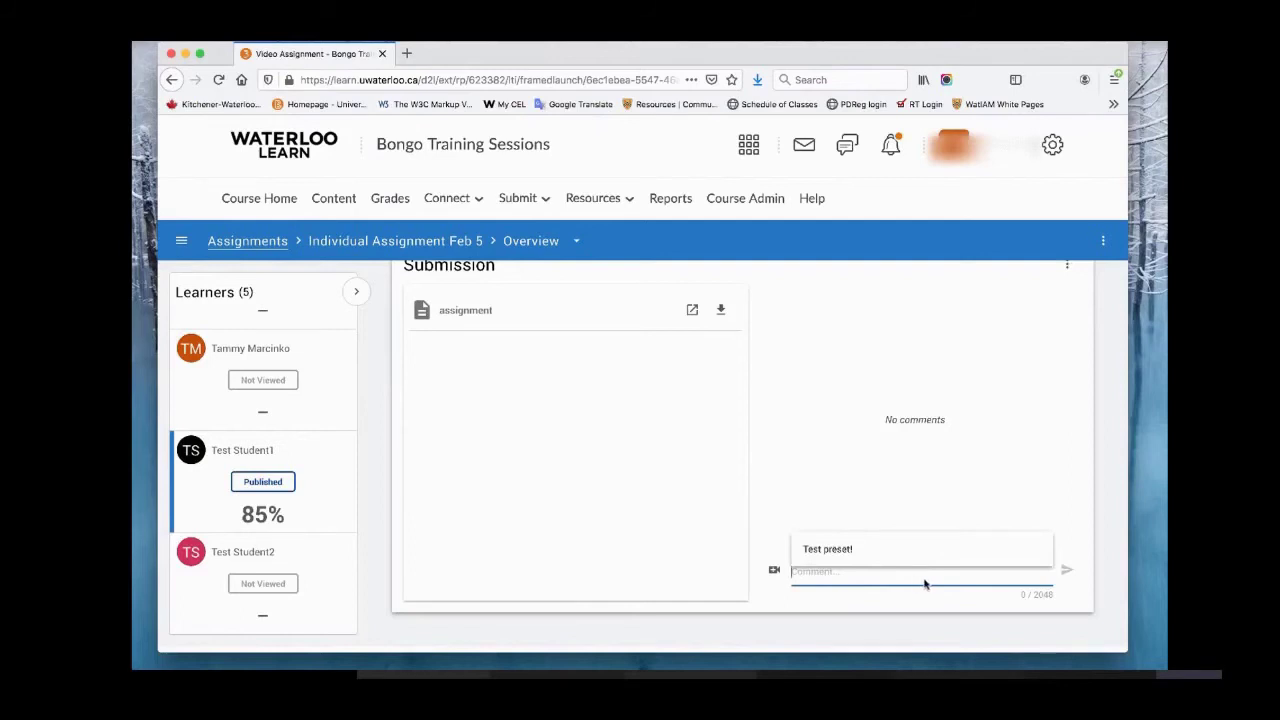
scroll(945, 420, "up", 4)
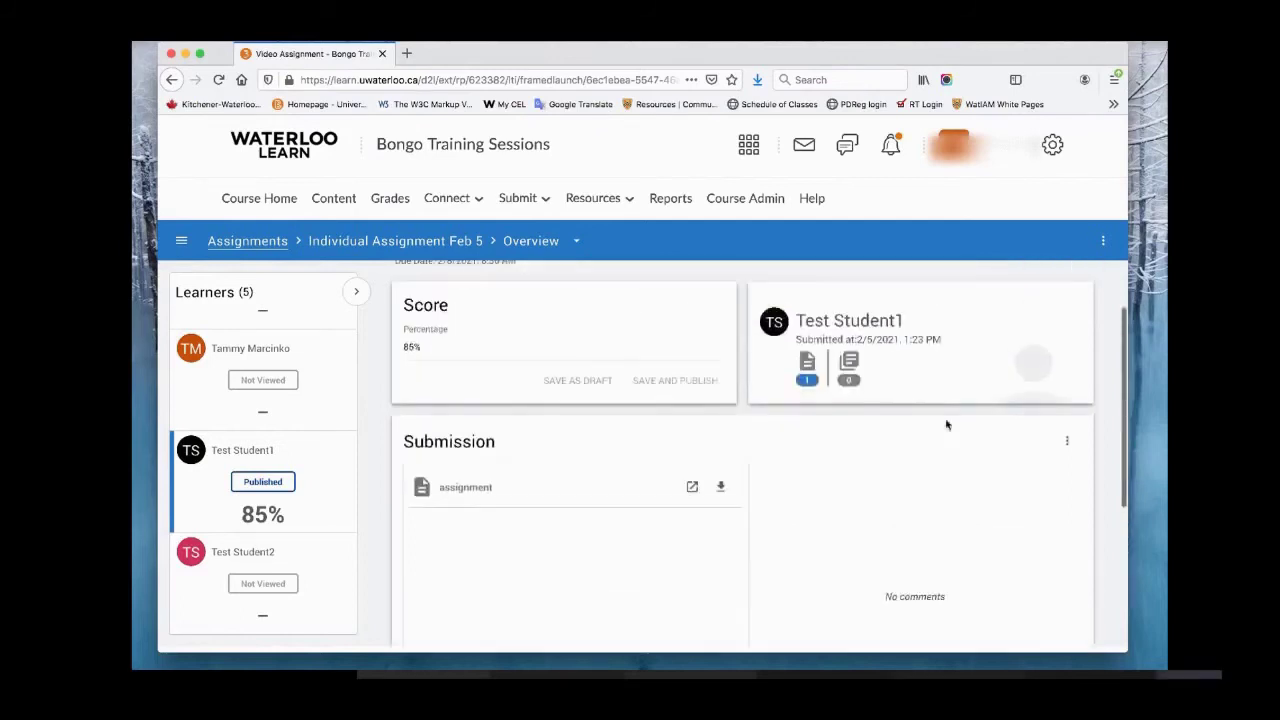
scroll(890, 400, "up", 2)
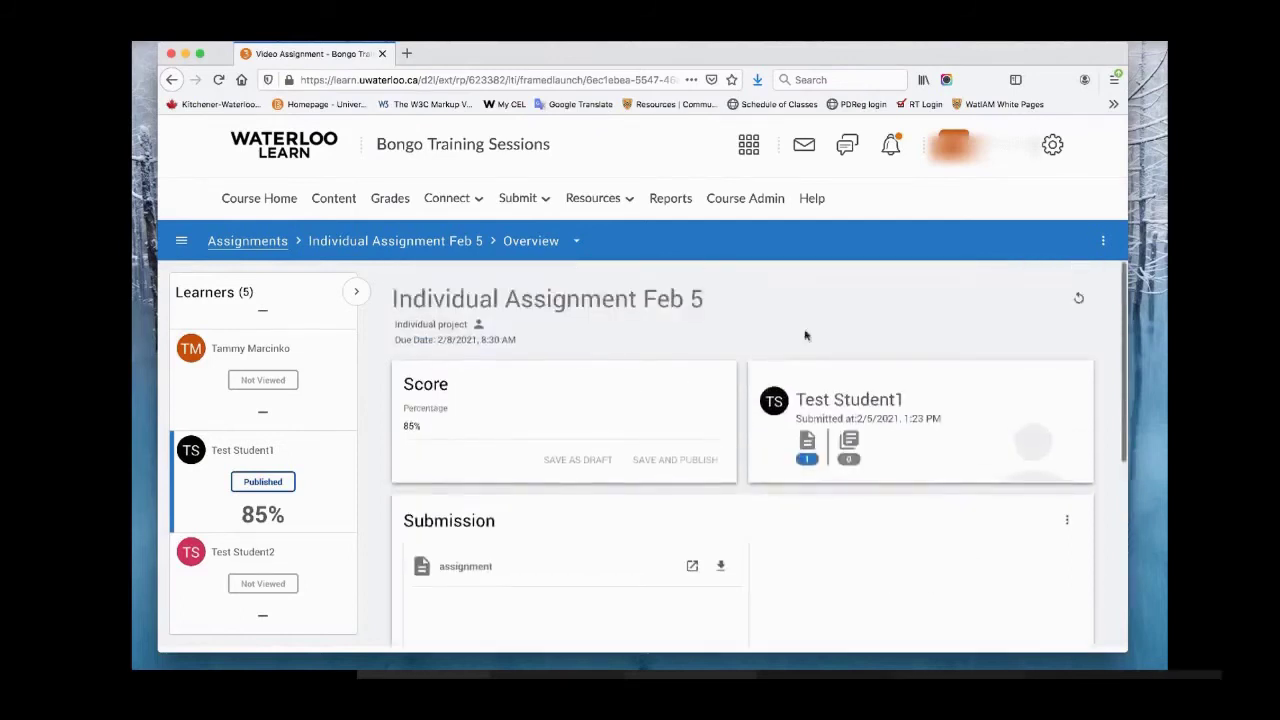
Step: Open the course's Grades in a new browser tab and look over the grade items down to Final Adjusted Grade
right_click(397, 203)
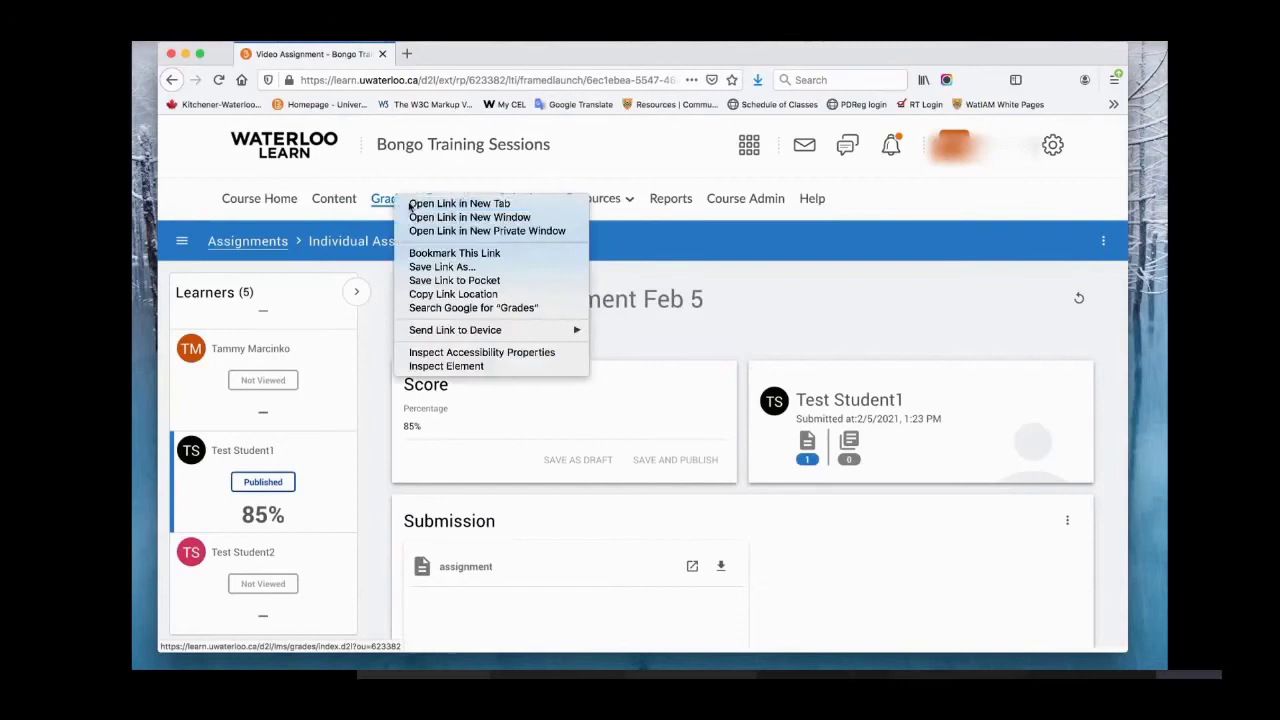
left_click(410, 204)
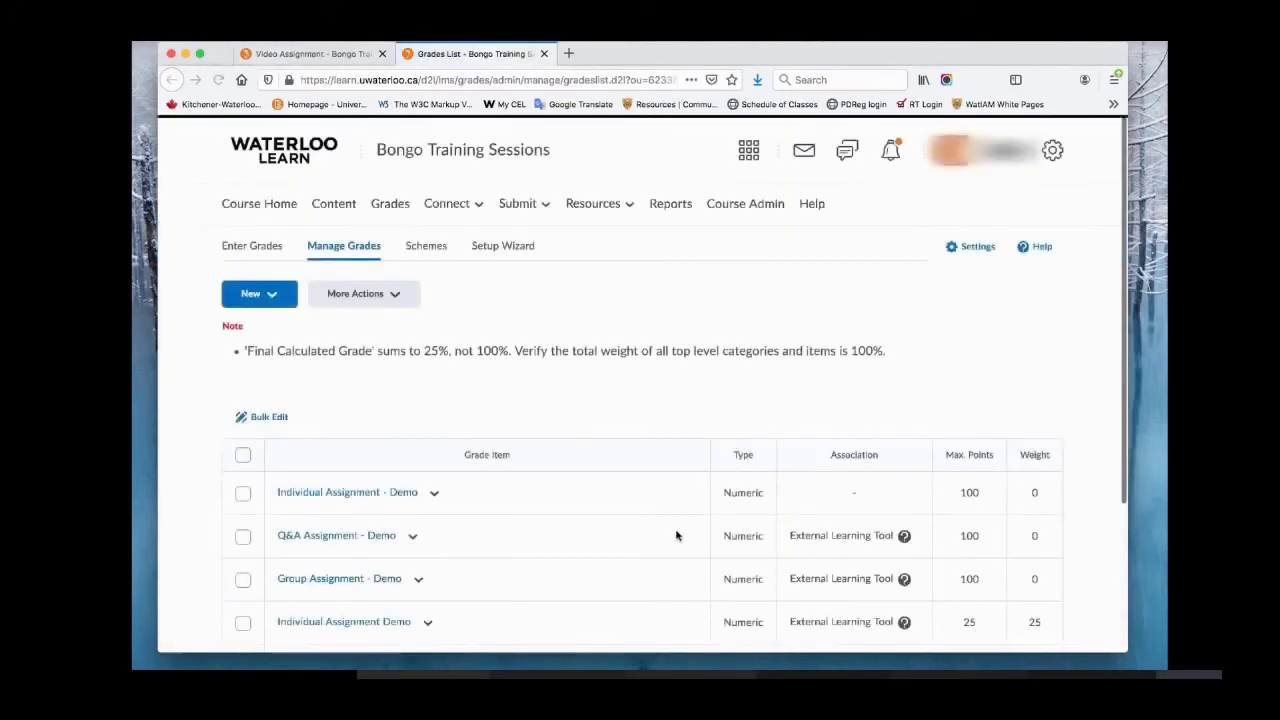
scroll(680, 532, "down", 4)
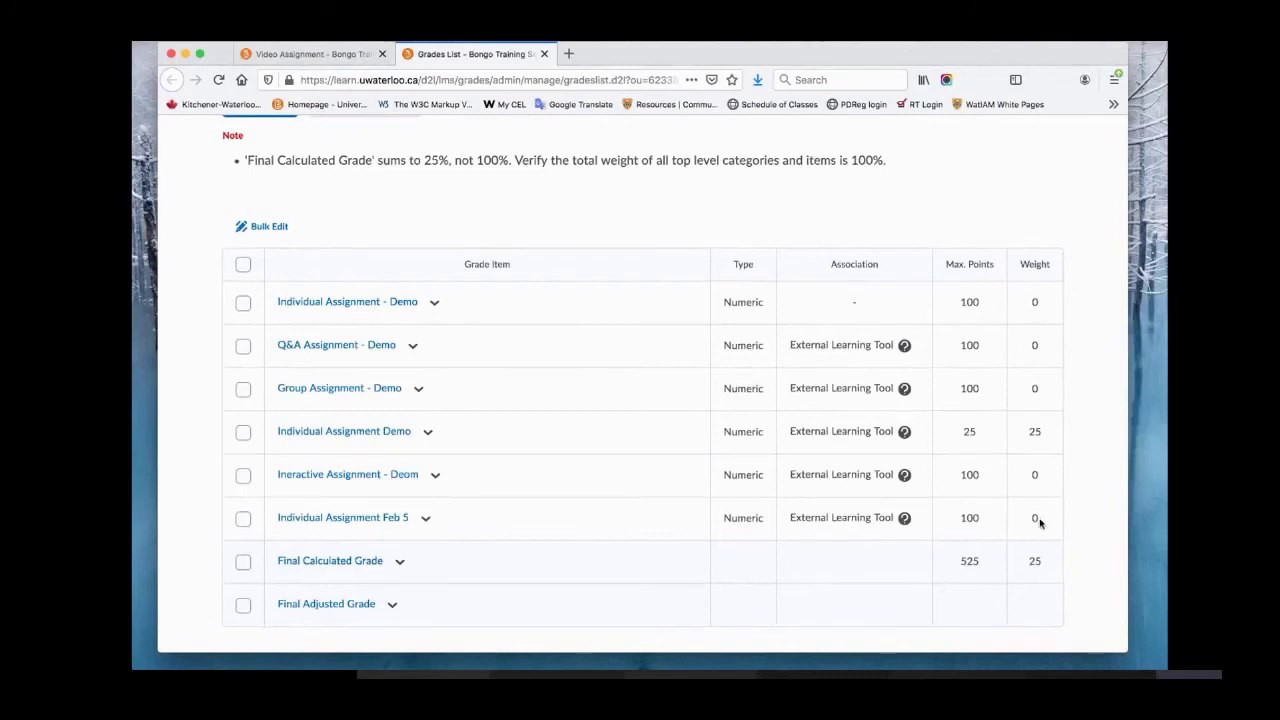
Step: Set the weight of the Individual Assignment Feb 5 grade item to 25, then save and close the item
left_click(371, 519)
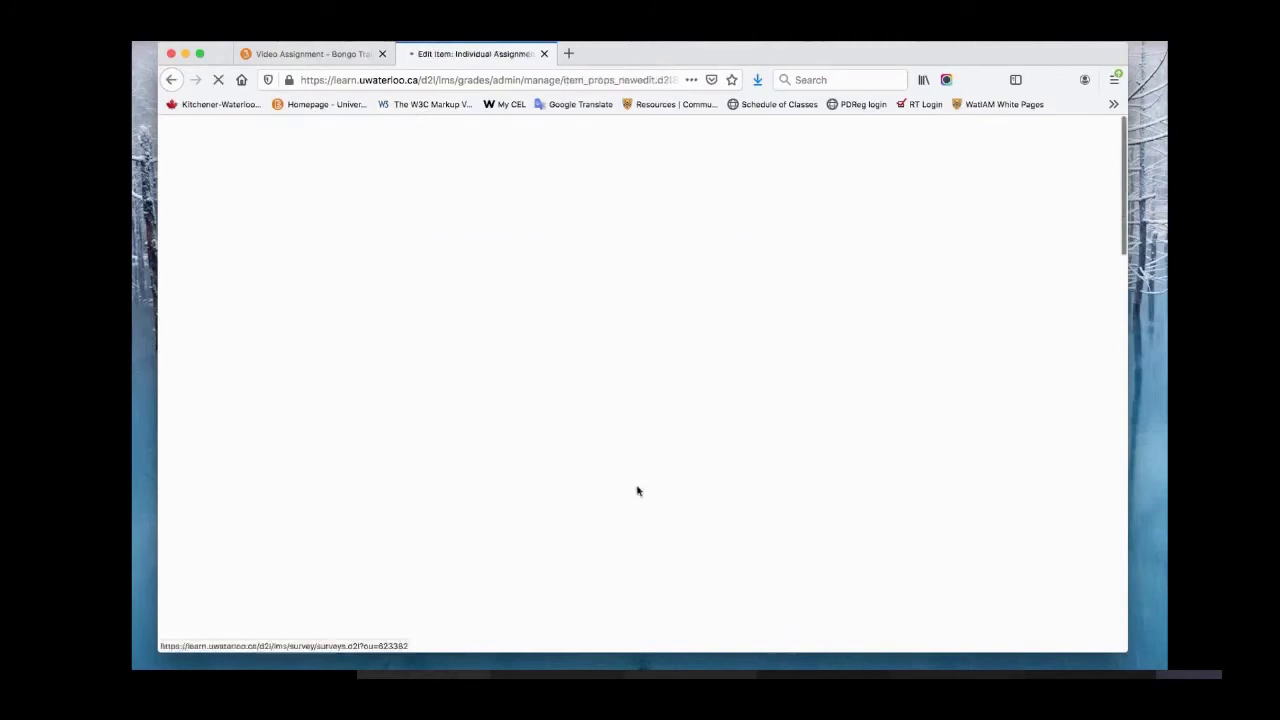
scroll(652, 494, "down", 10)
scroll(500, 500, "down", 5)
left_click(275, 400)
key("BackSpace")
type("25")
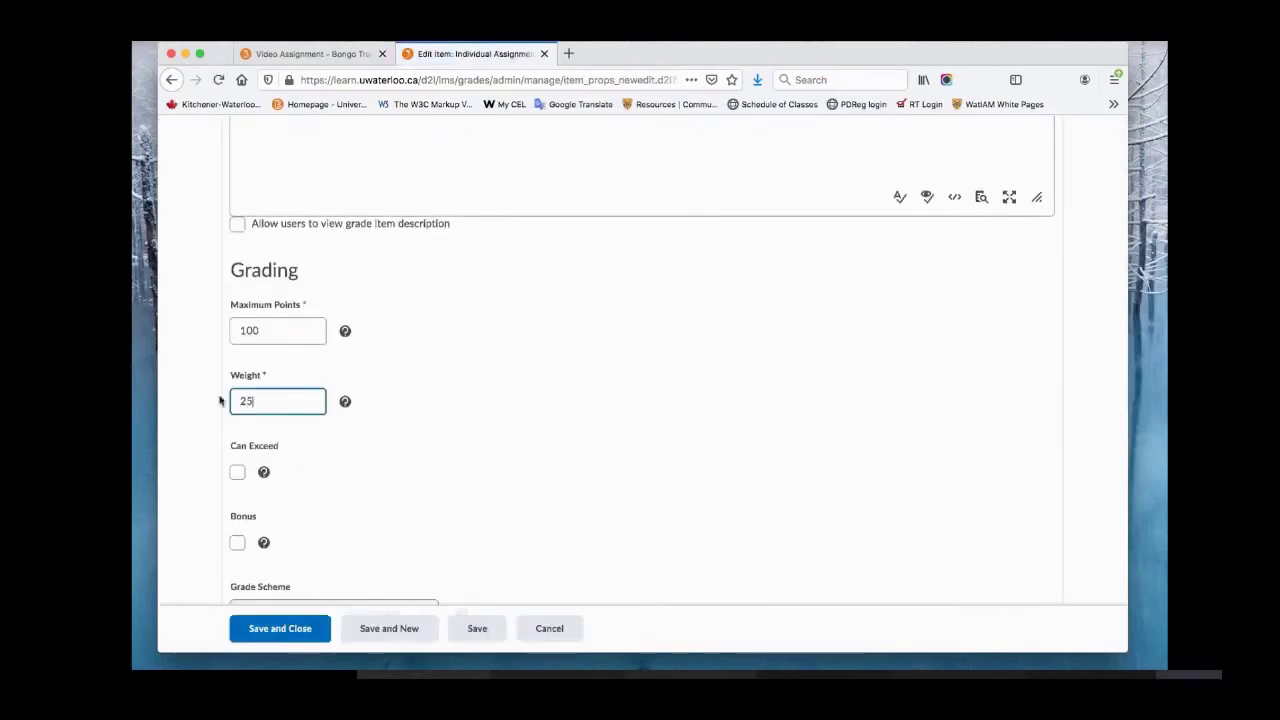
left_click(531, 457)
scroll(409, 519, "down", 2)
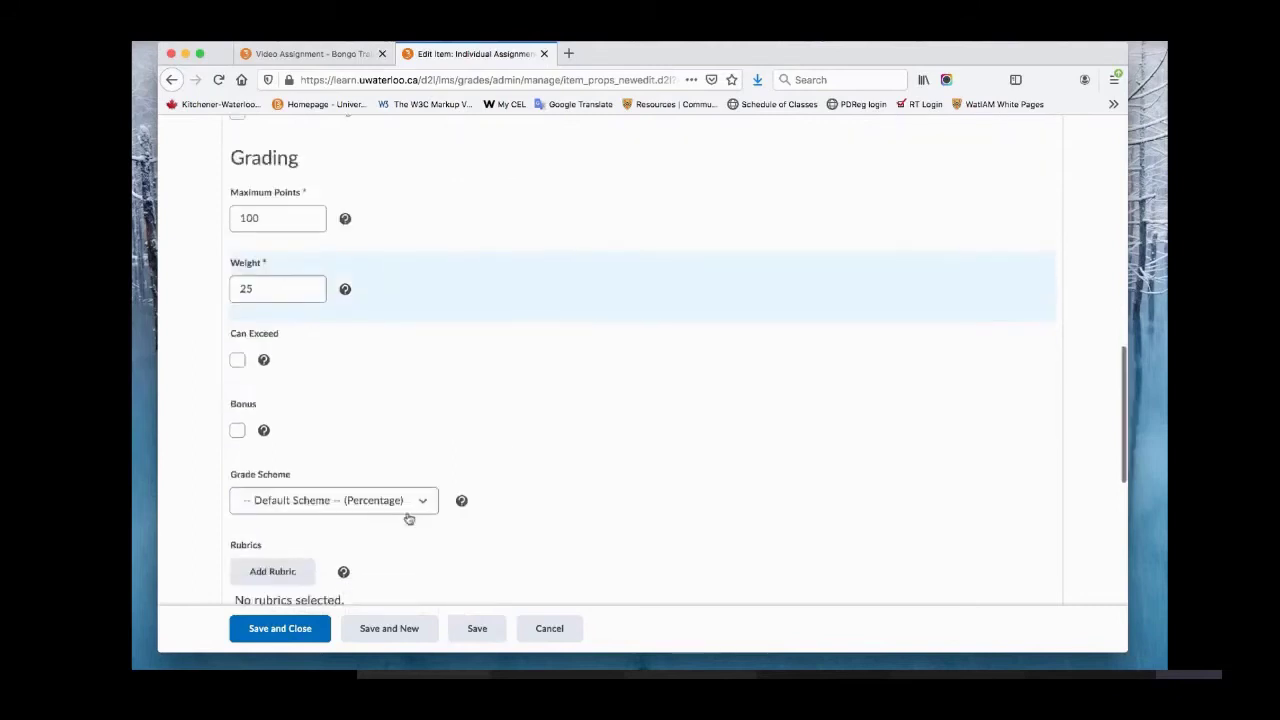
left_click(277, 633)
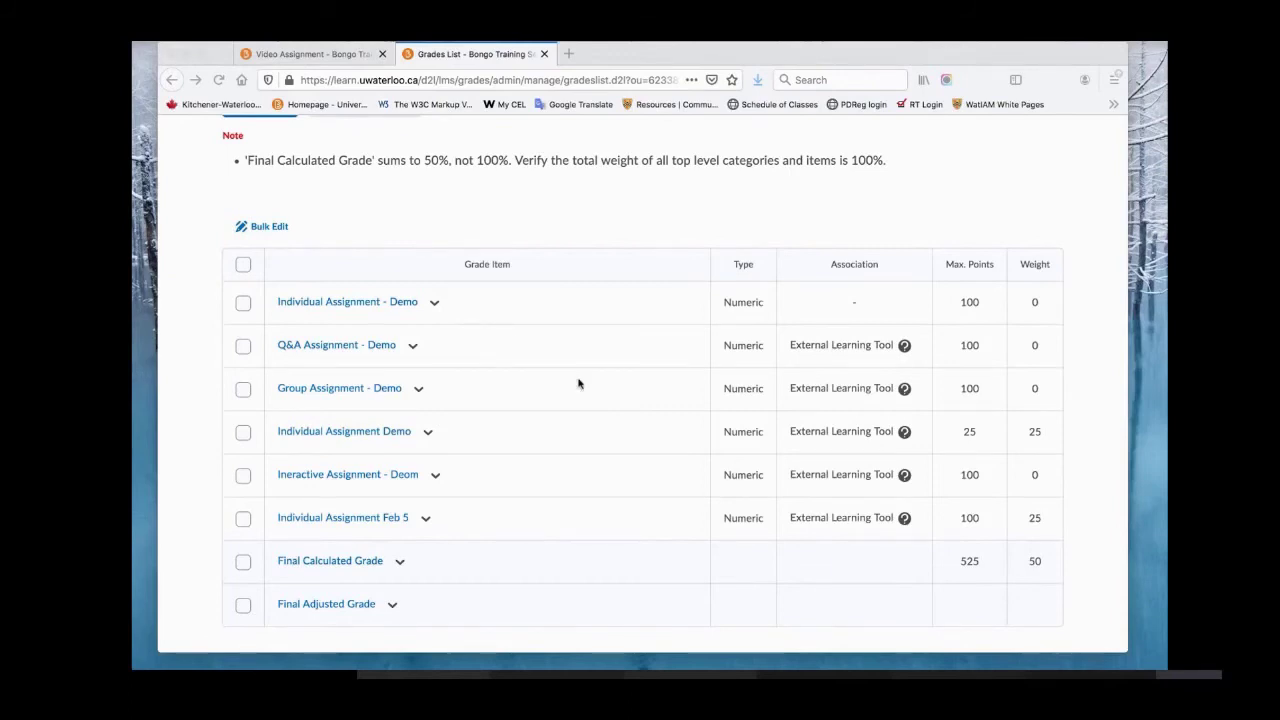
Step: View the Creating Video Assignment Links module in the course content and close the extra browser tab
scroll(580, 385, "up", 3)
left_click(336, 205)
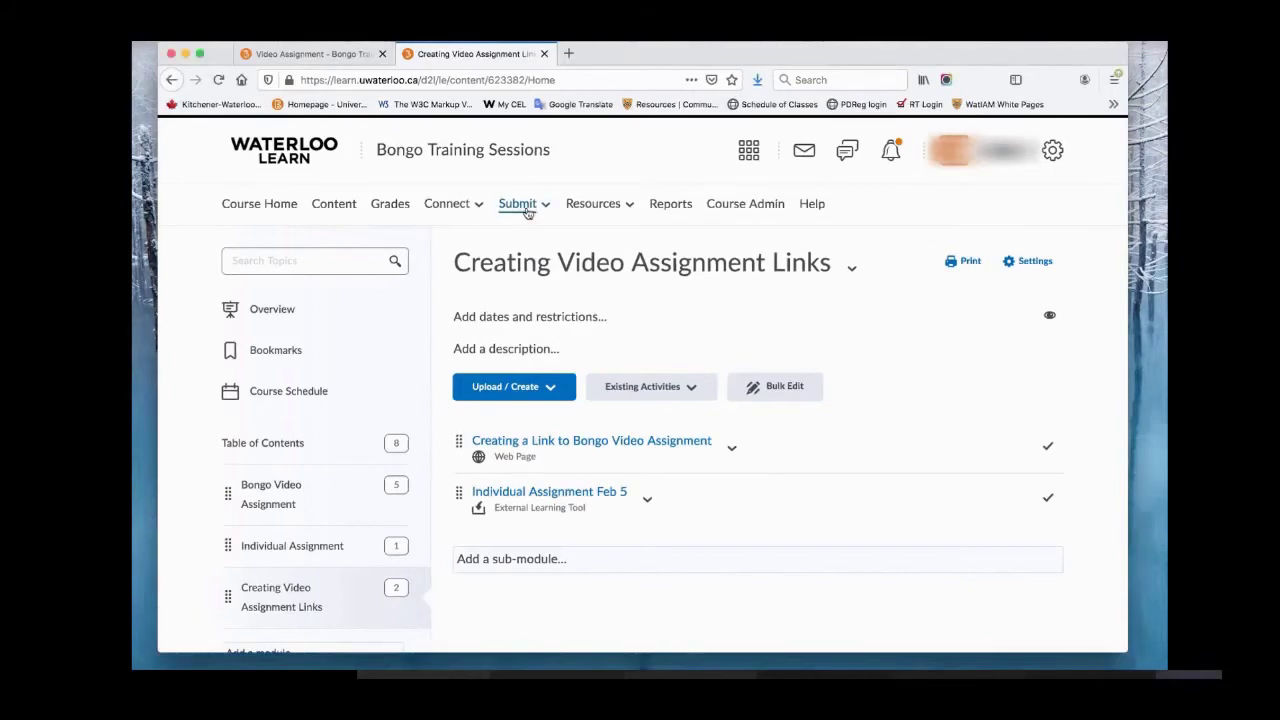
left_click(543, 53)
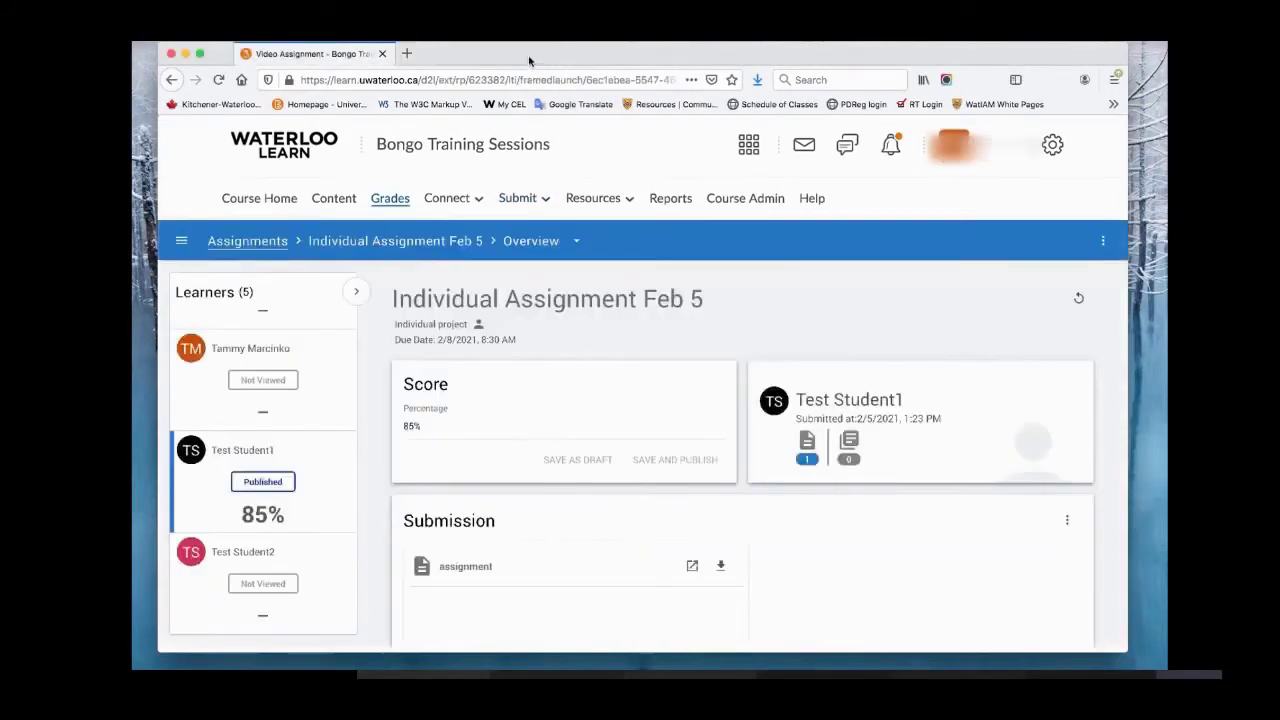
Step: Open the course's Video Assignment list
left_click(538, 200)
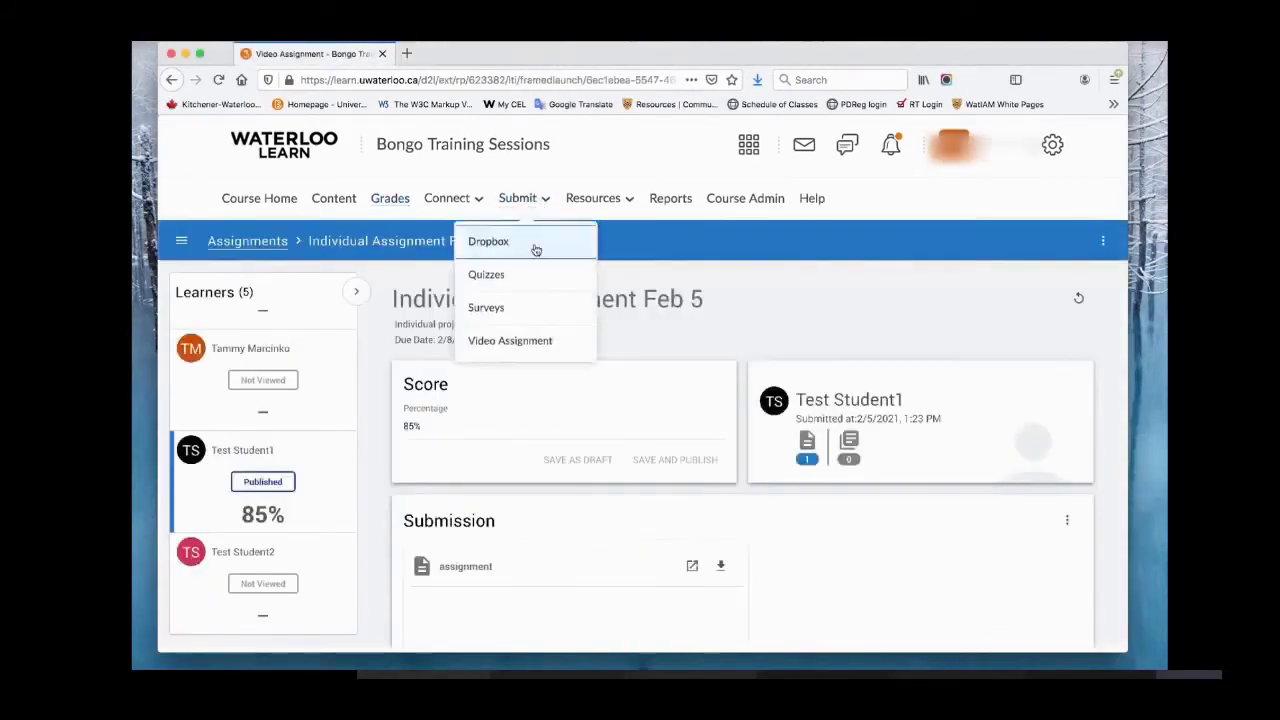
left_click(520, 341)
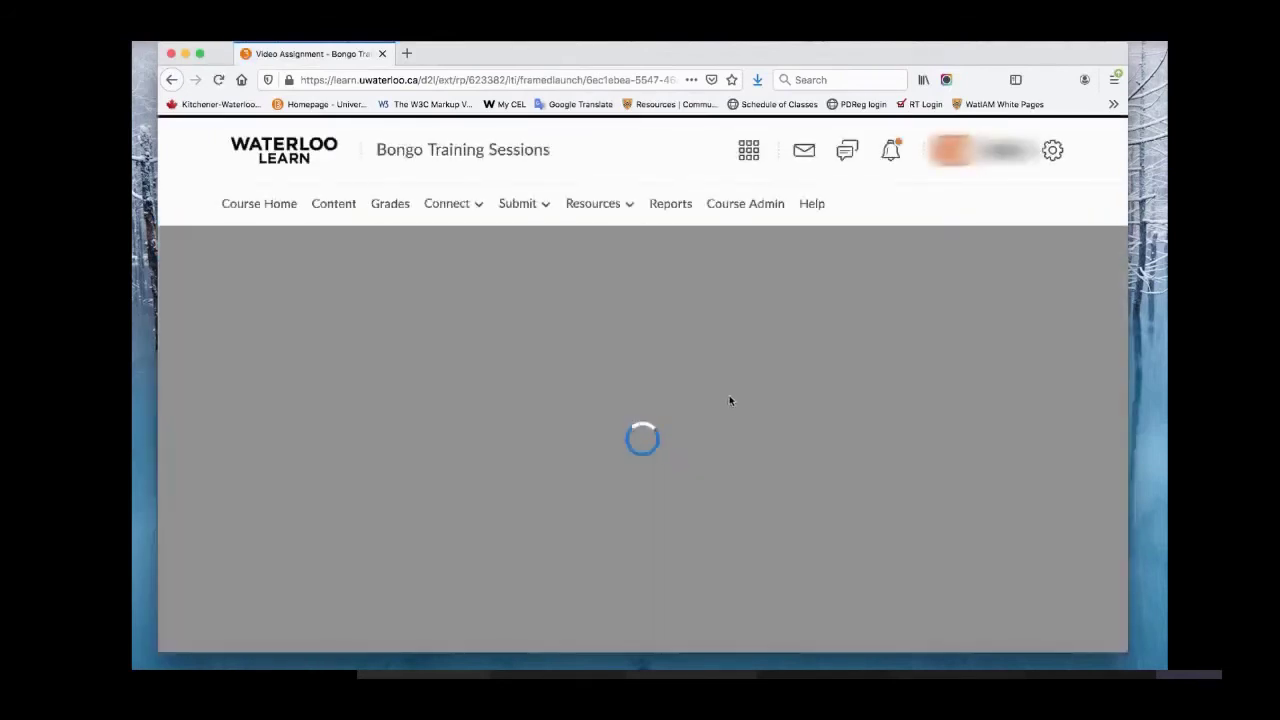
scroll(730, 401, "down", 2)
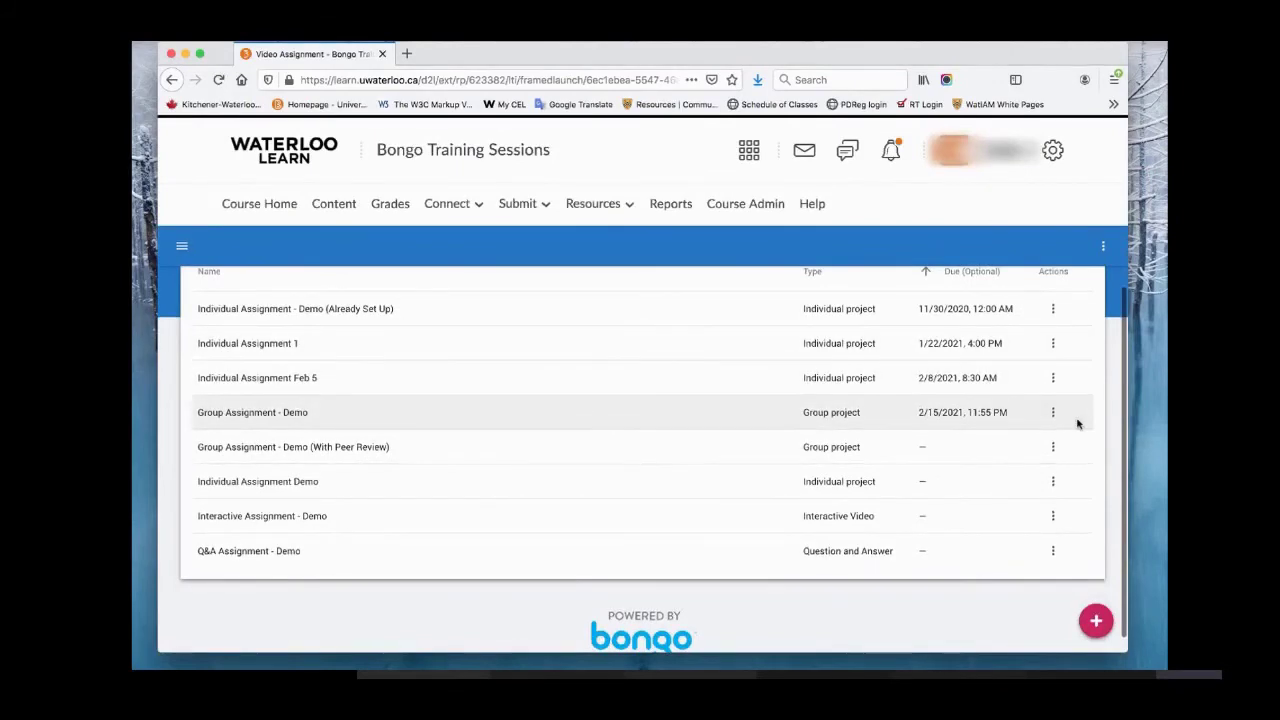
Step: Review the assignment types available for creation and the actions offered for Group Assignment - Demo
left_click(1096, 623)
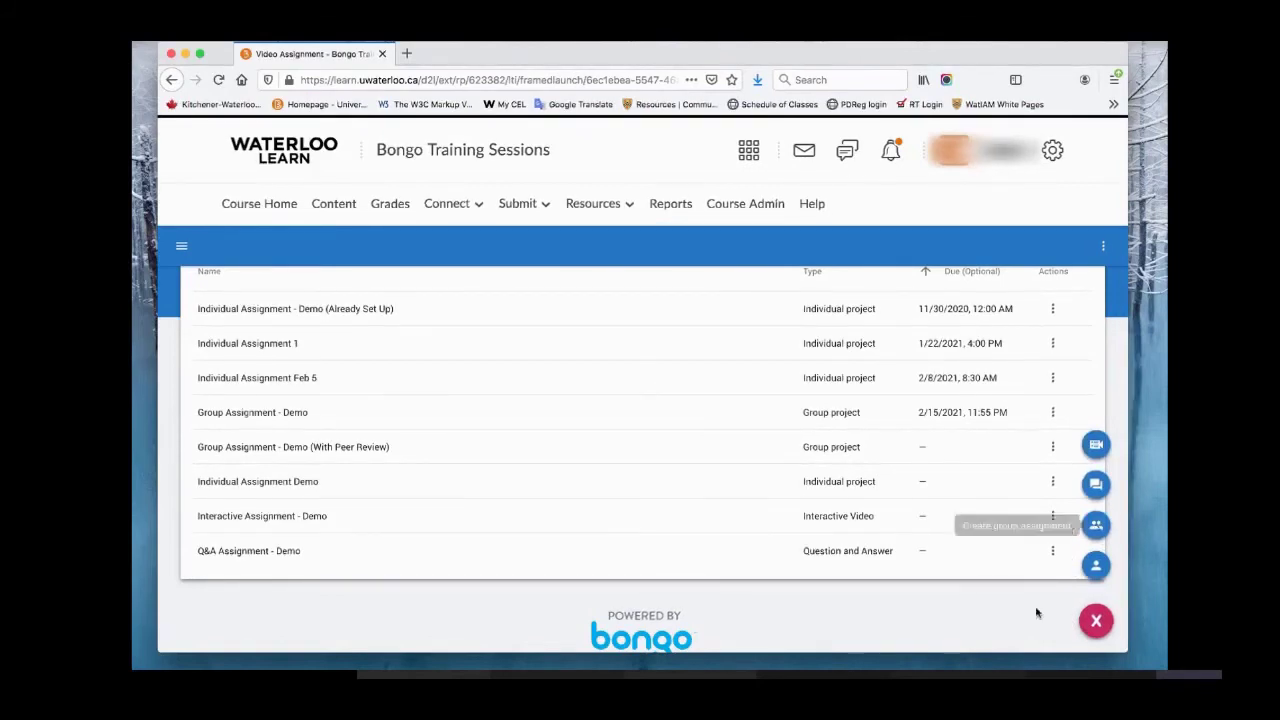
left_click(1053, 413)
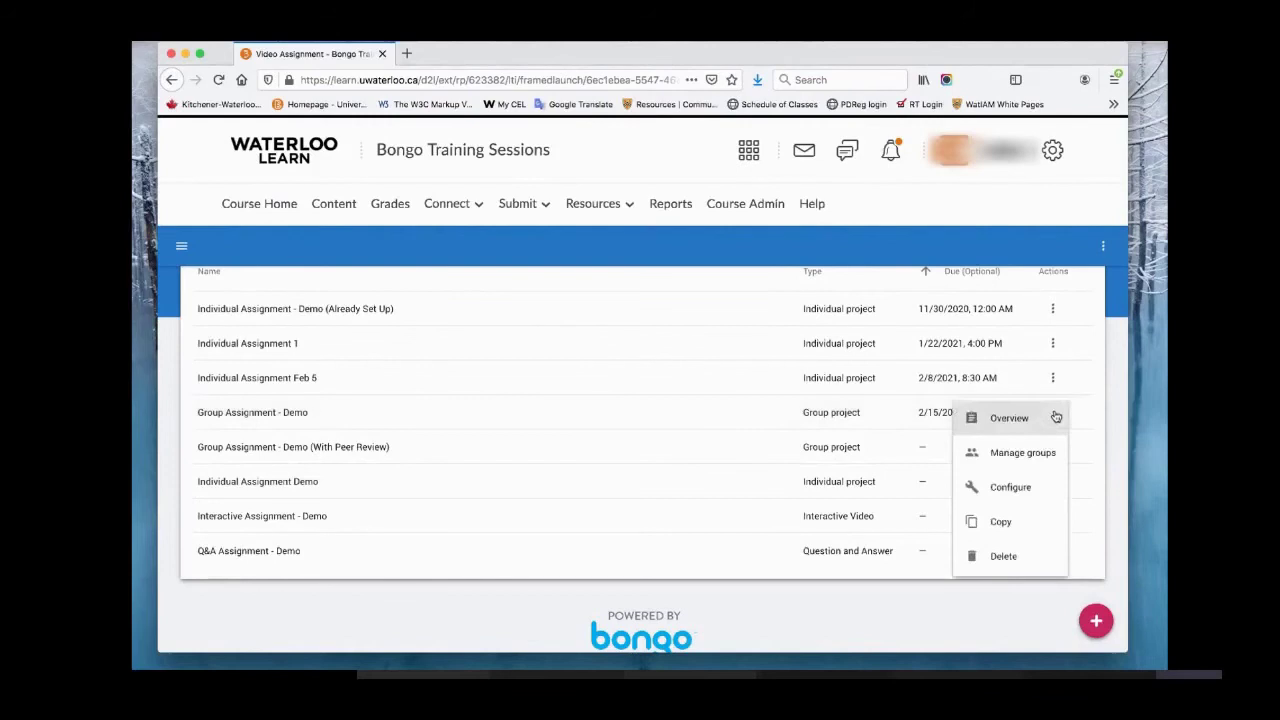
left_click(1112, 408)
scroll(1124, 410, "up", 1)
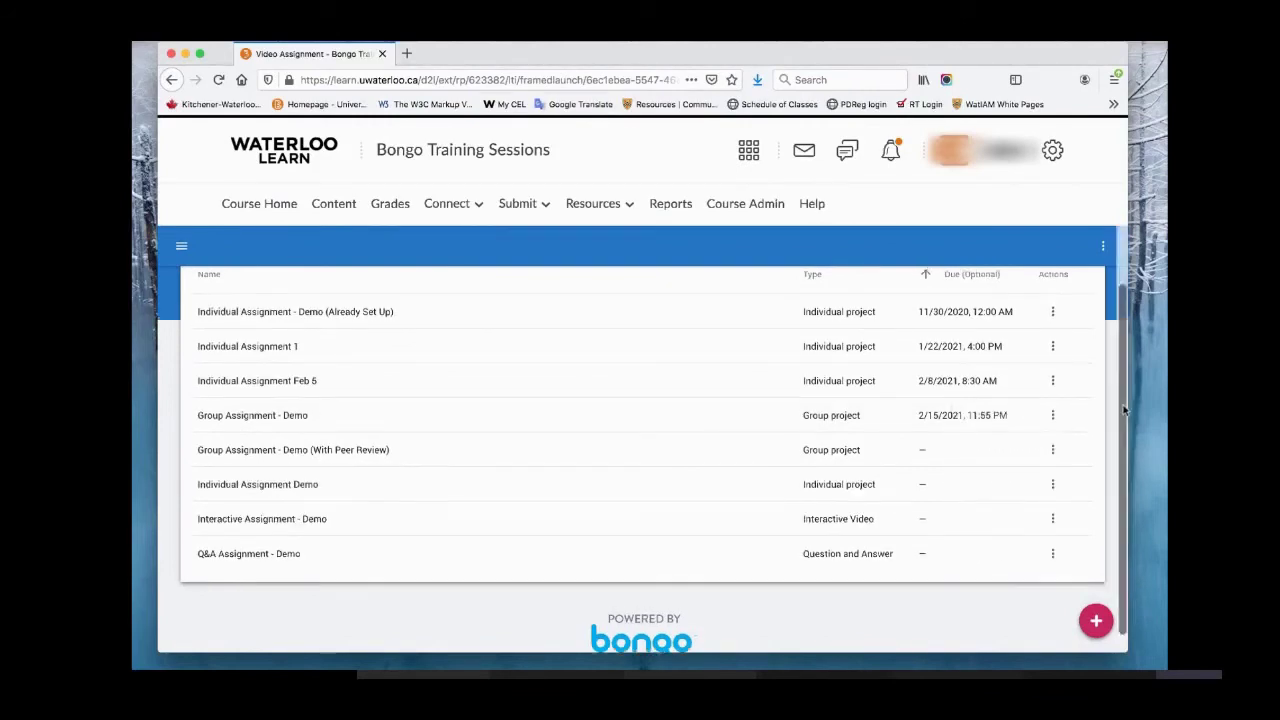
Step: Open Bongo's Help knowledge base from the assignment list, view its home page and close it
left_click(1104, 249)
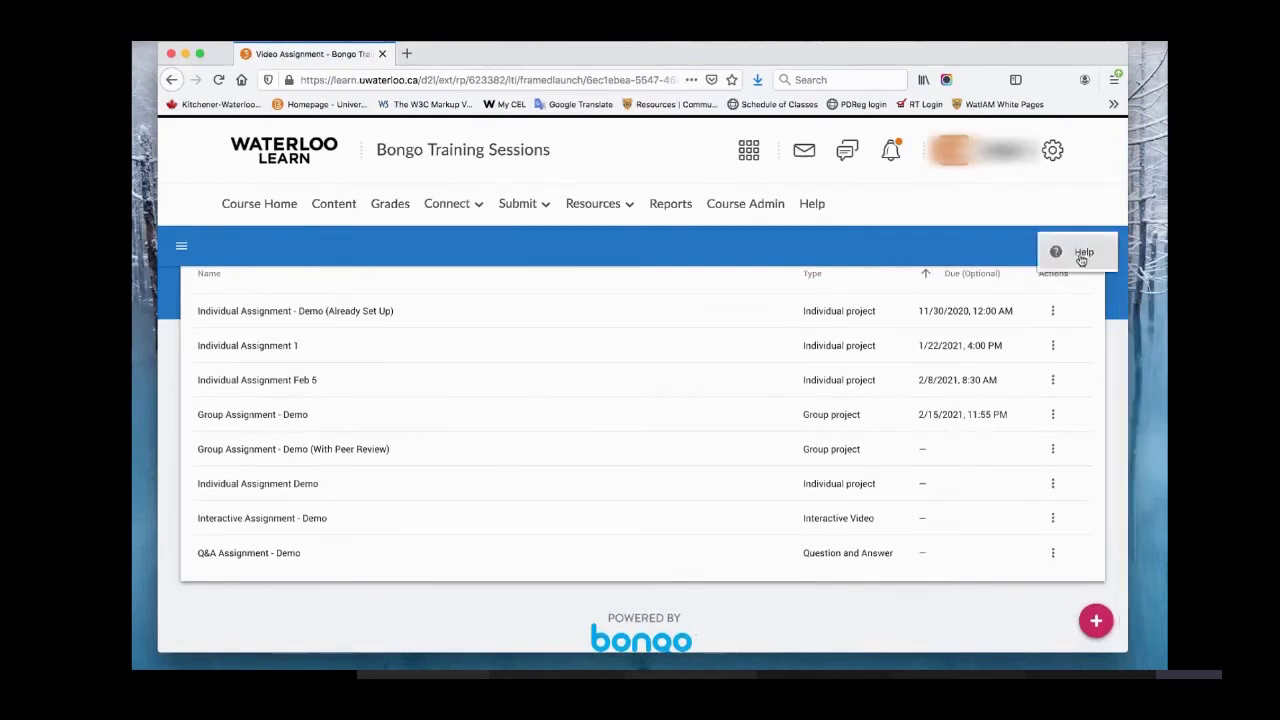
left_click(1082, 256)
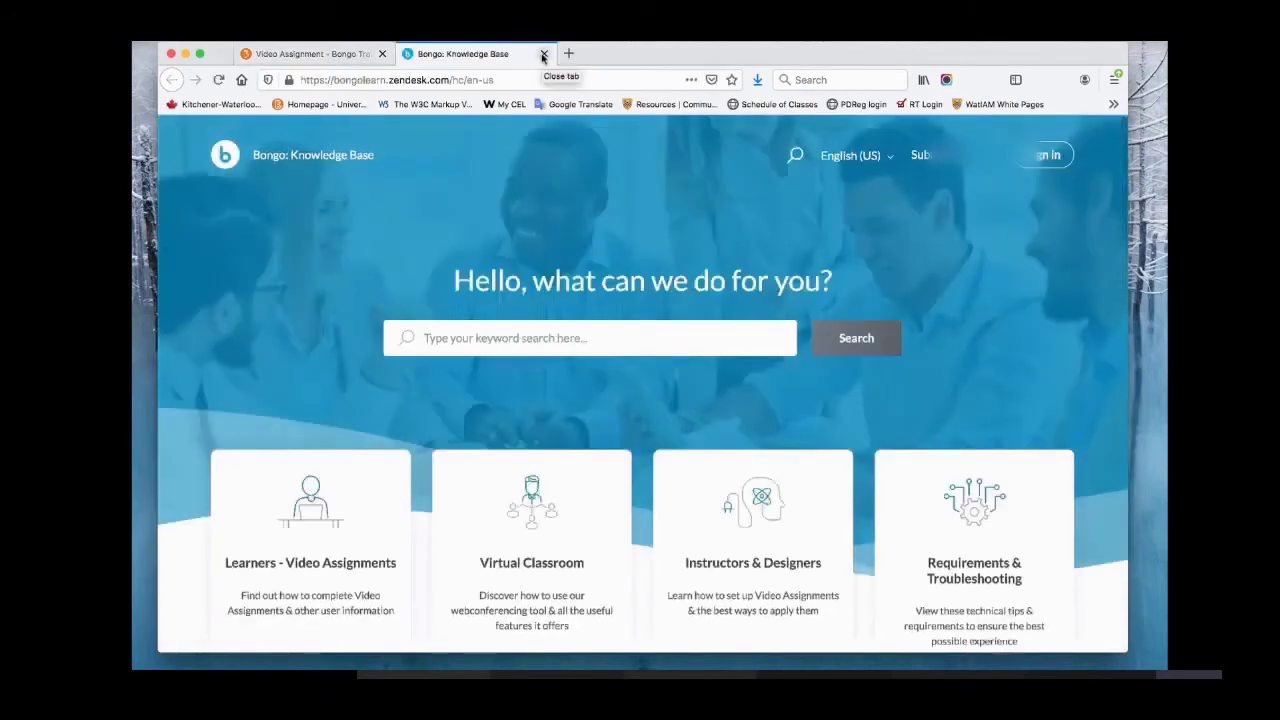
left_click(543, 54)
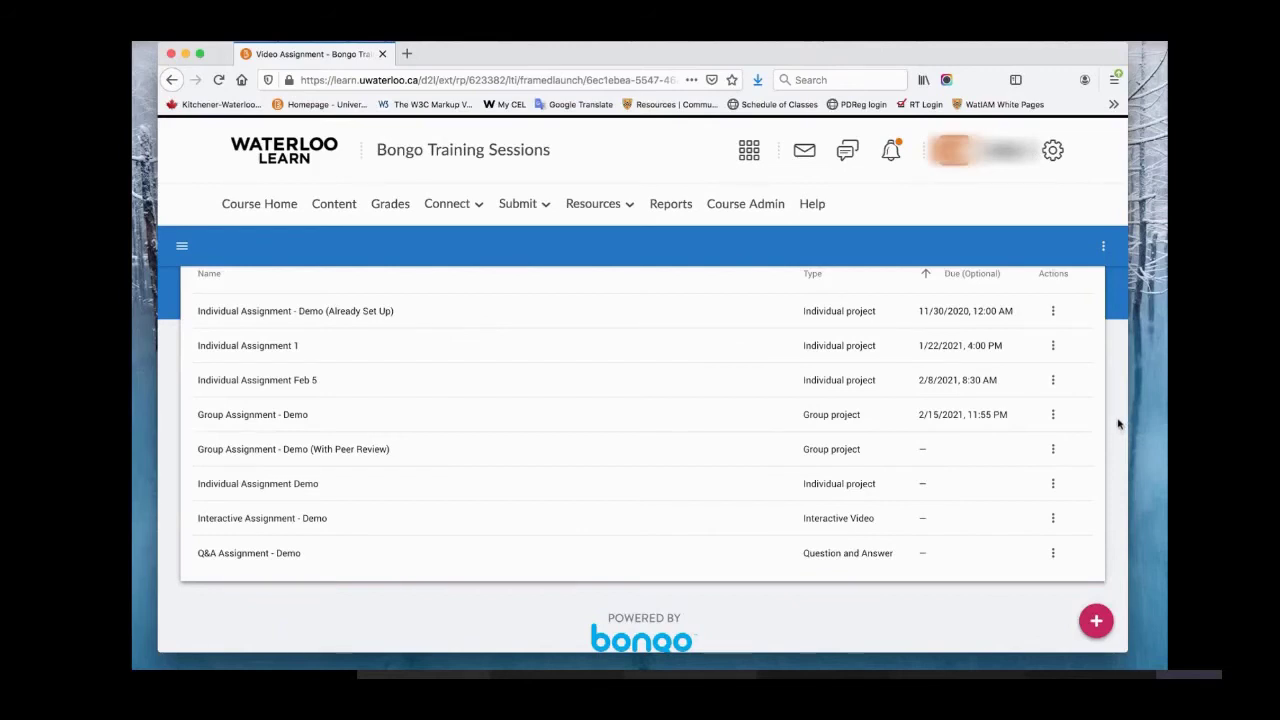
Step: Open Group Assignment - Demo for configuration and look through its general and advanced settings down to Rubric Self Assessment
left_click(1052, 415)
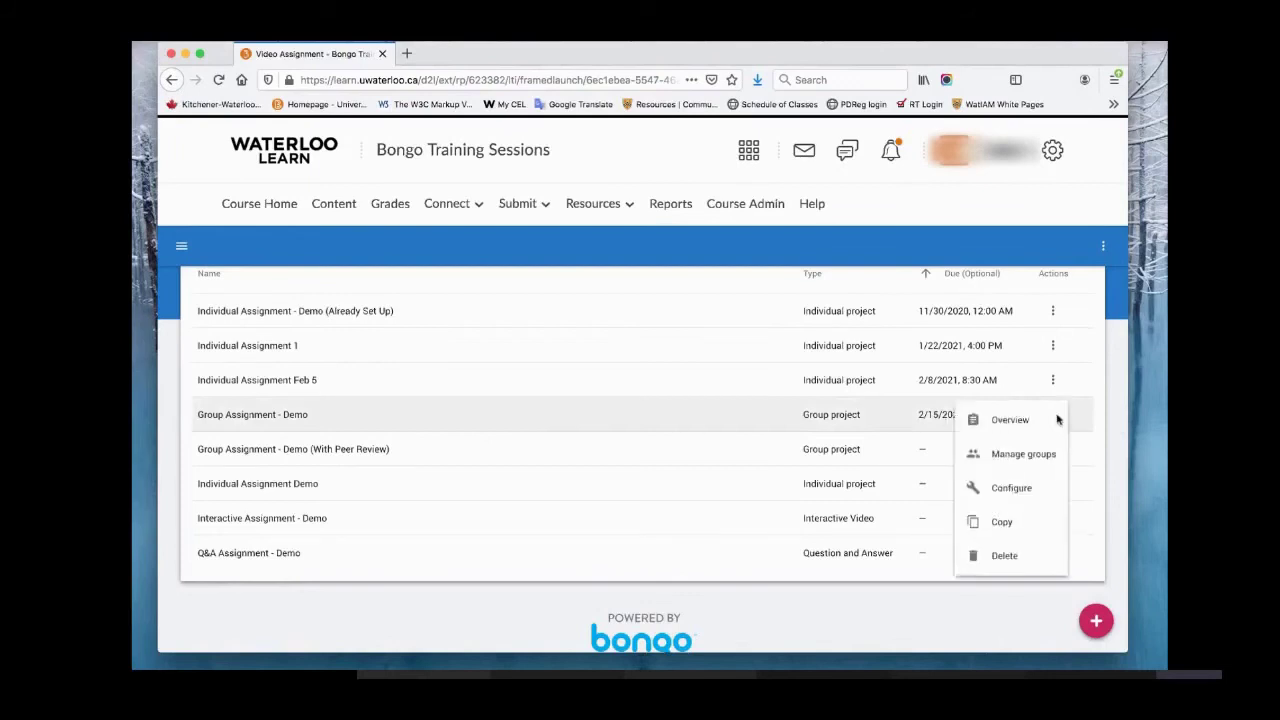
left_click(1042, 494)
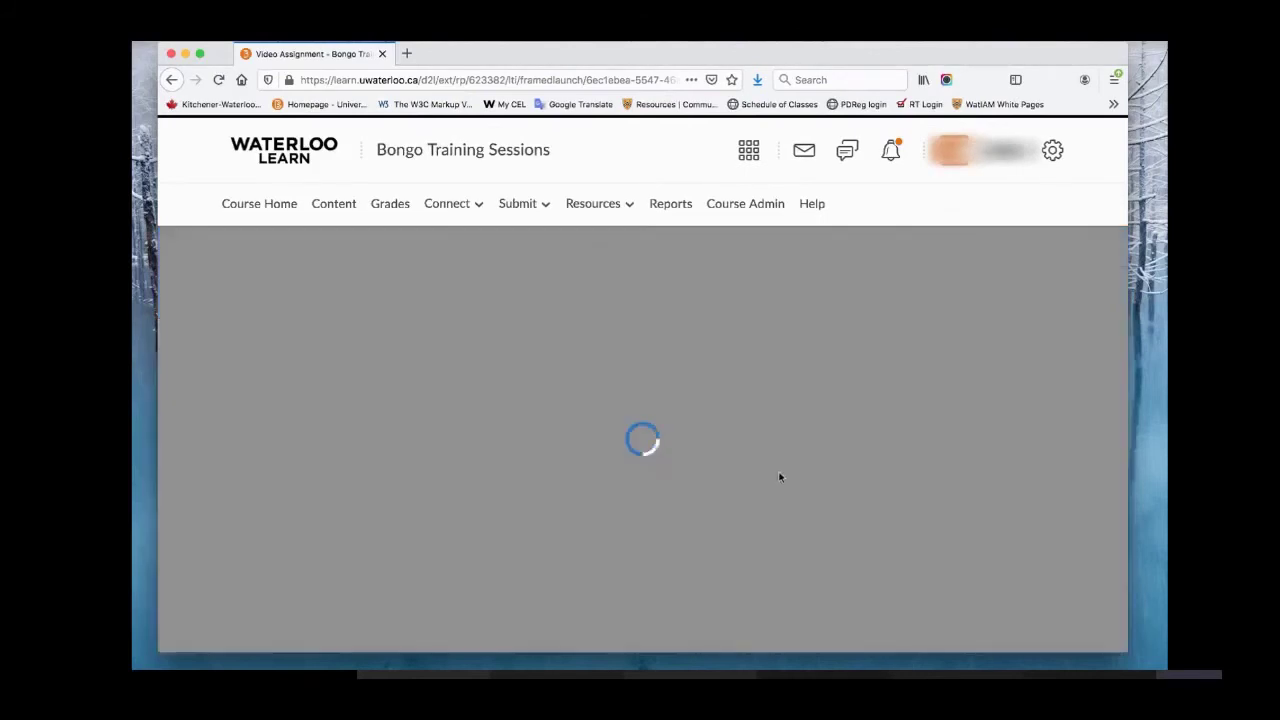
scroll(854, 491, "down", 5)
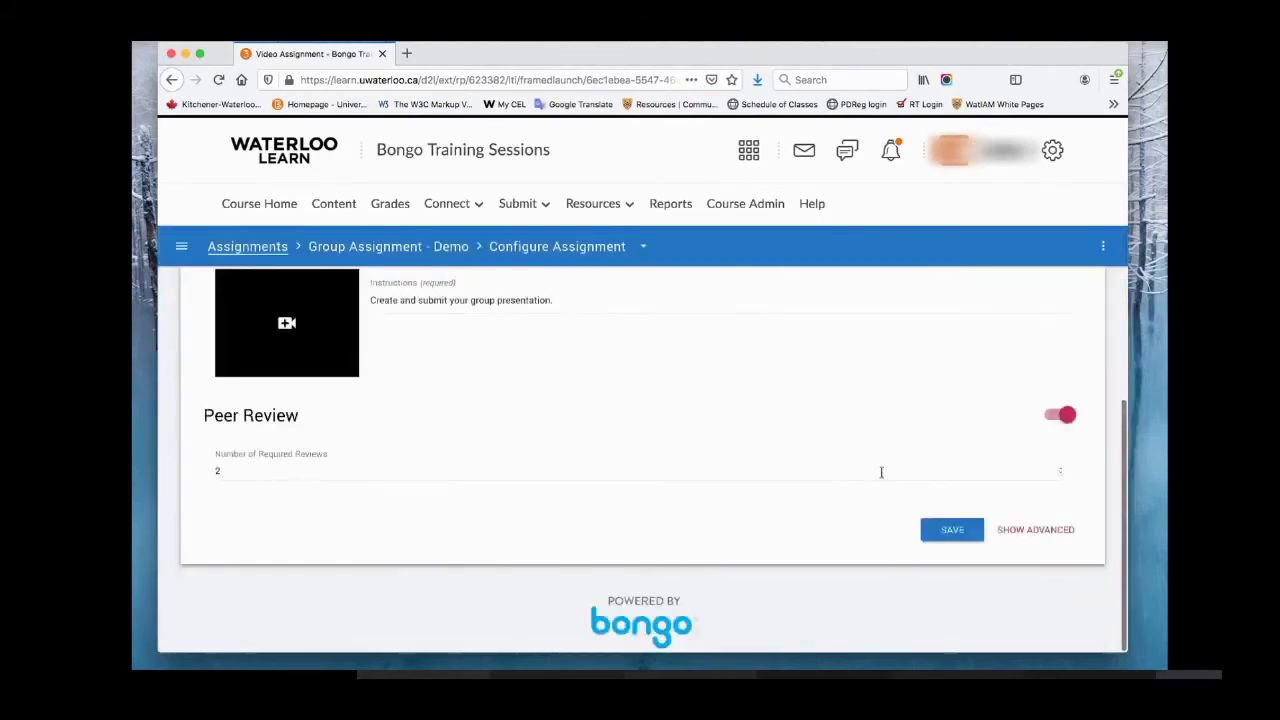
left_click(1029, 532)
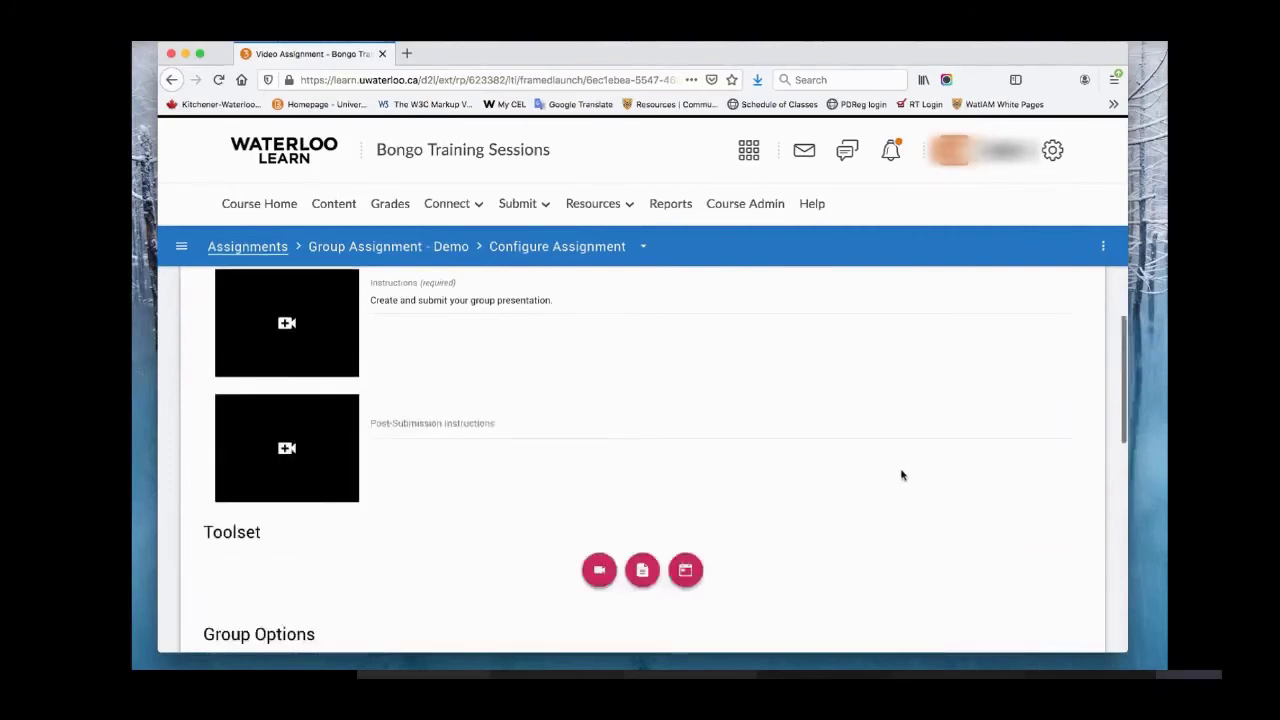
scroll(900, 475, "down", 3)
scroll(860, 480, "down", 5)
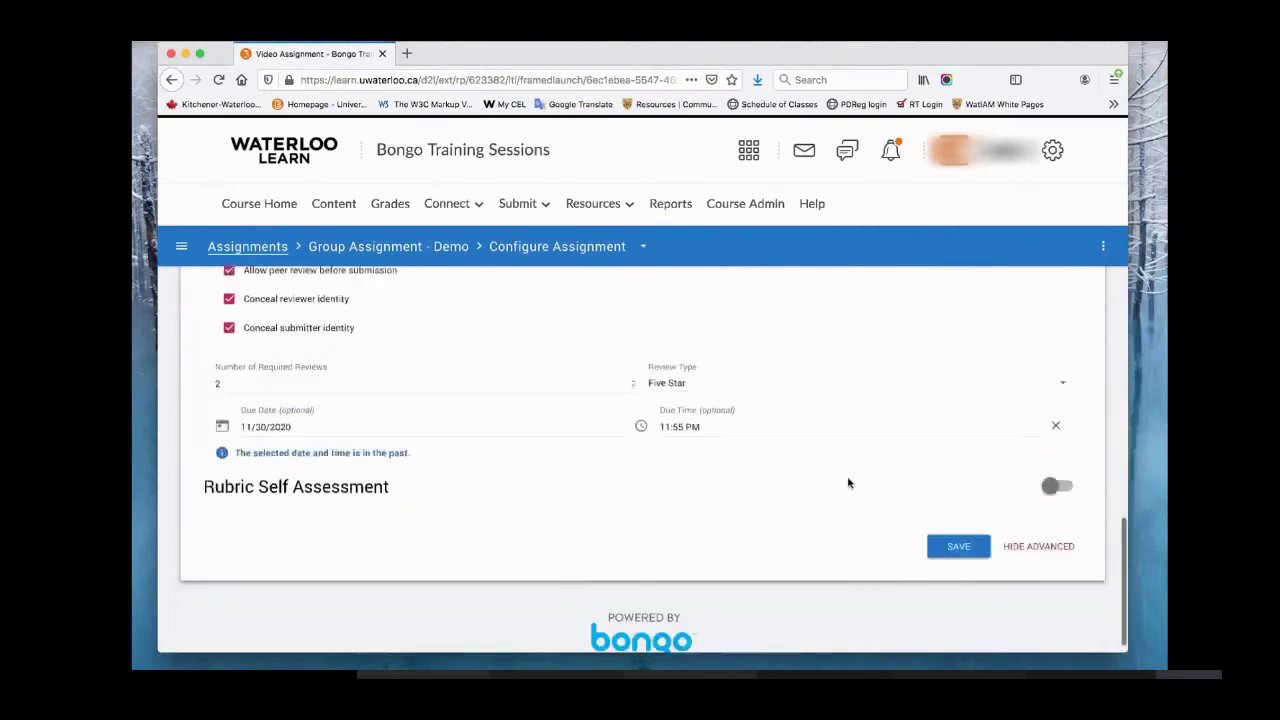
scroll(848, 478, "up", 10)
scroll(848, 478, "up", 5)
scroll(883, 497, "down", 2)
scroll(895, 497, "up", 1)
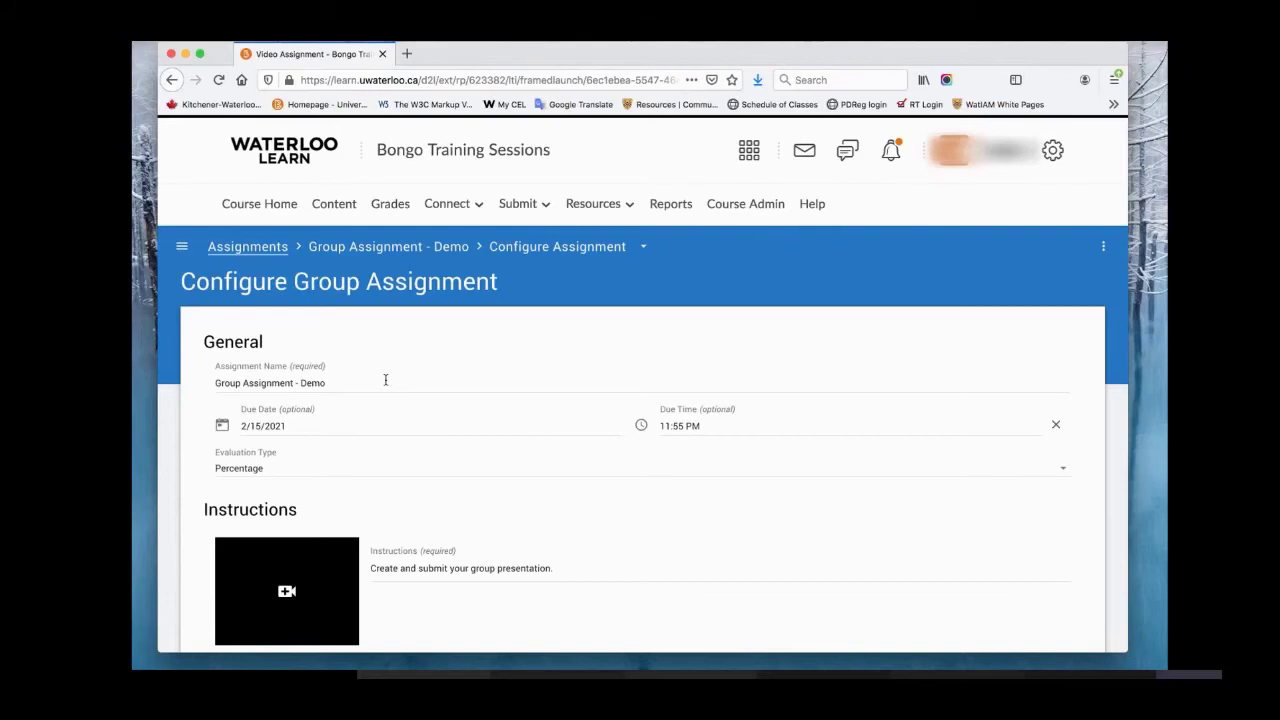
Step: Set the group assignment's due date to February 15, 2021 and its due time to 1:00 PM
scroll(388, 380, "down", 1)
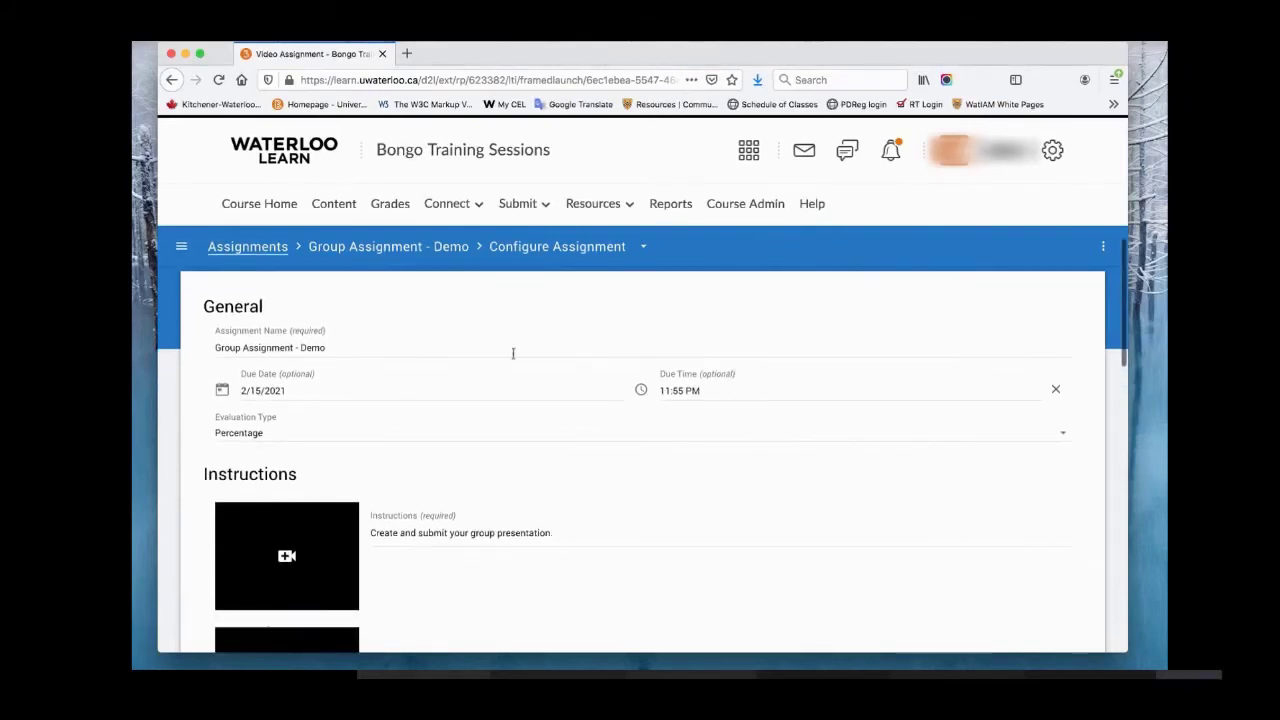
left_click(372, 346)
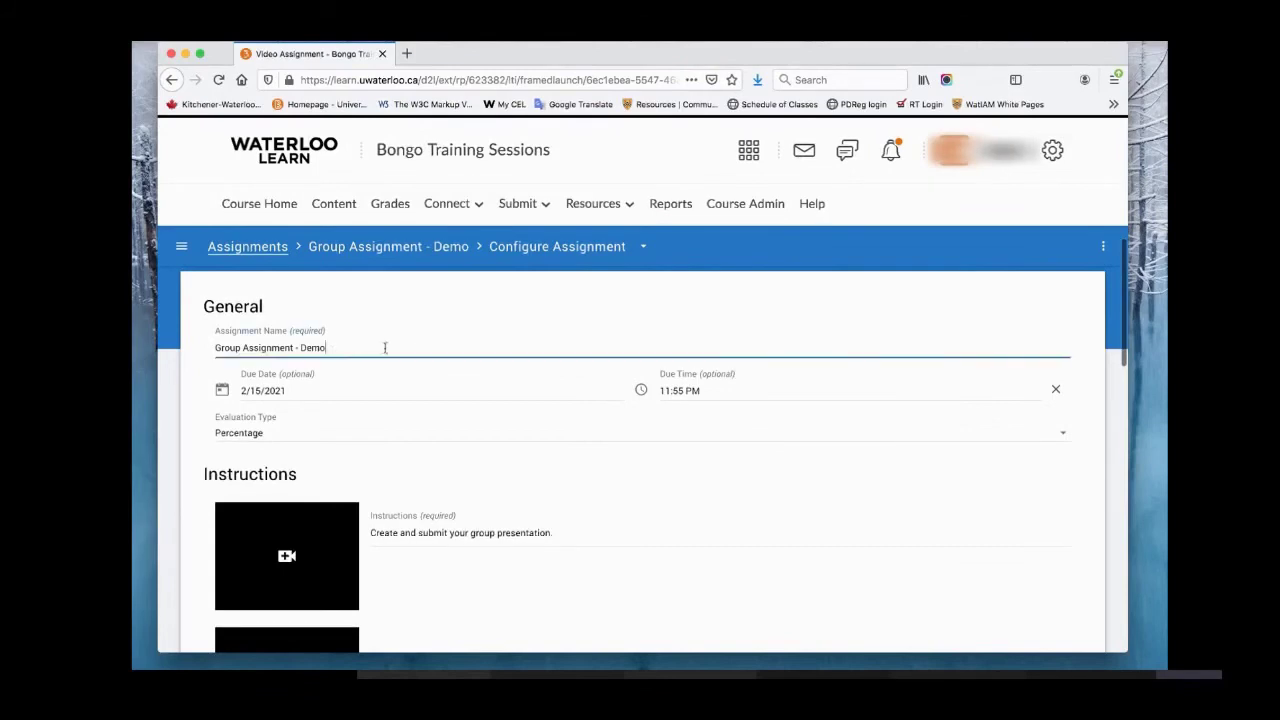
scroll(383, 345, "down", 1)
left_click(370, 362)
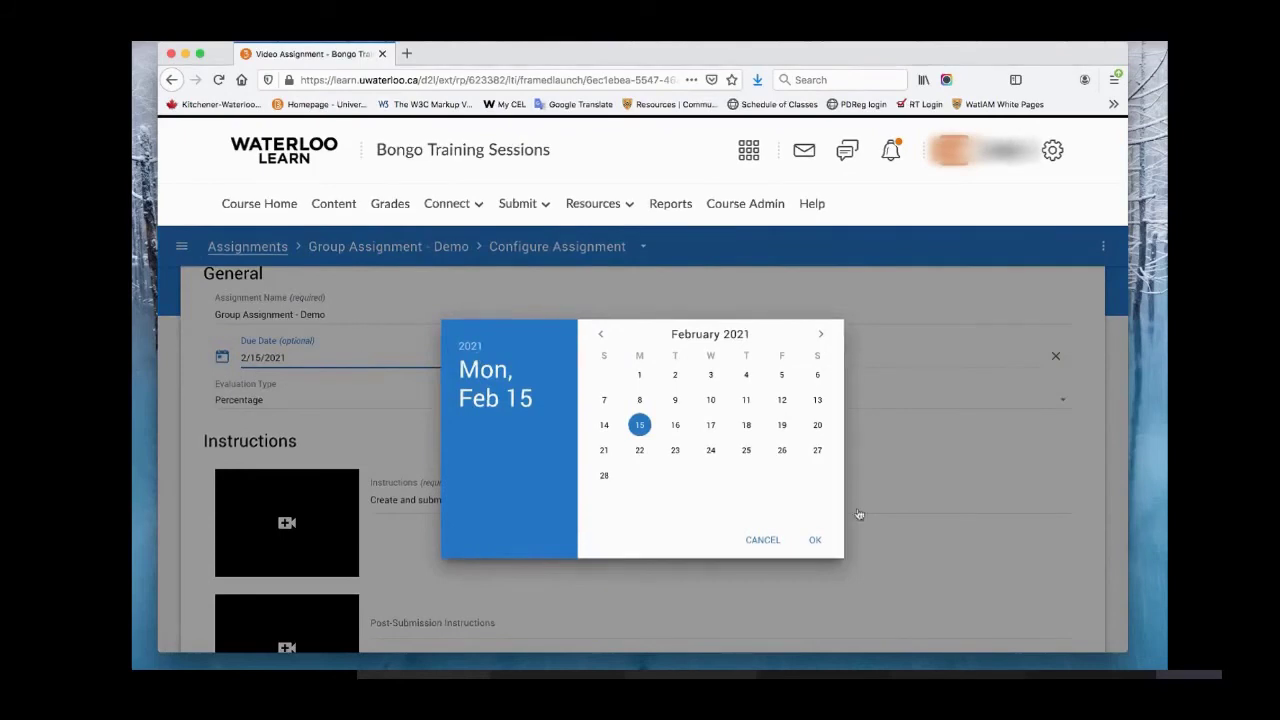
left_click(818, 540)
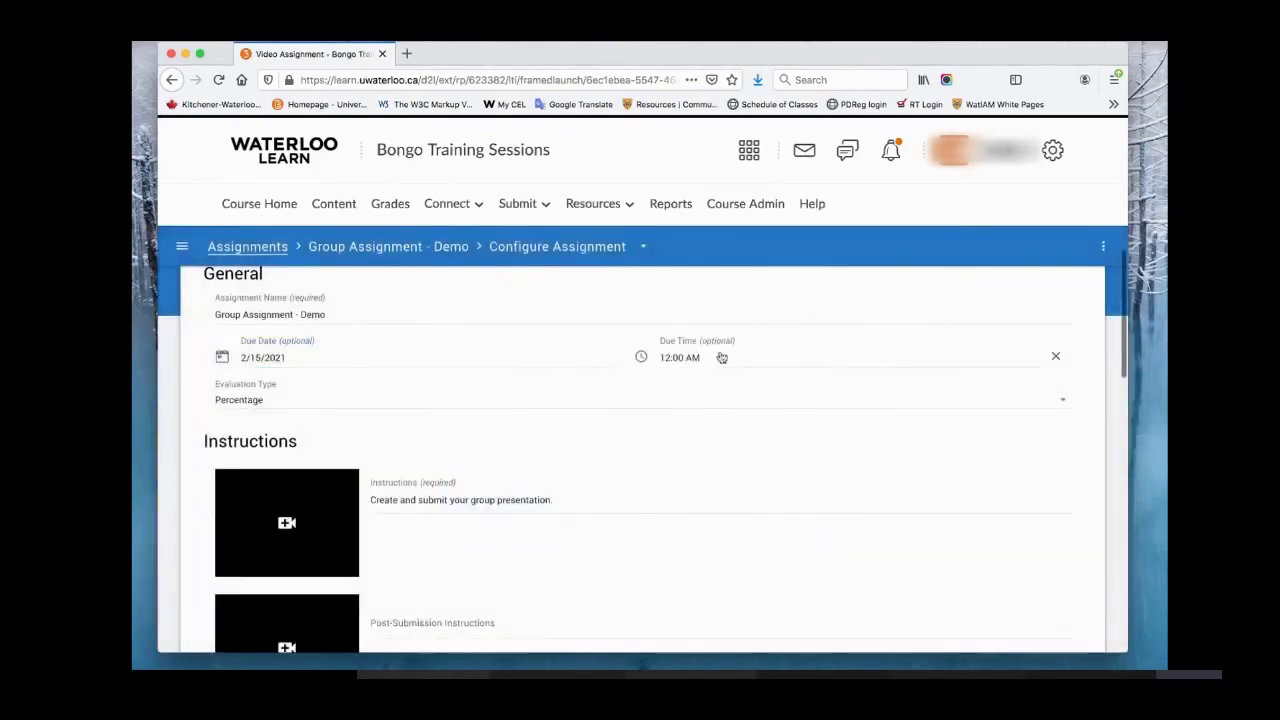
left_click(817, 362)
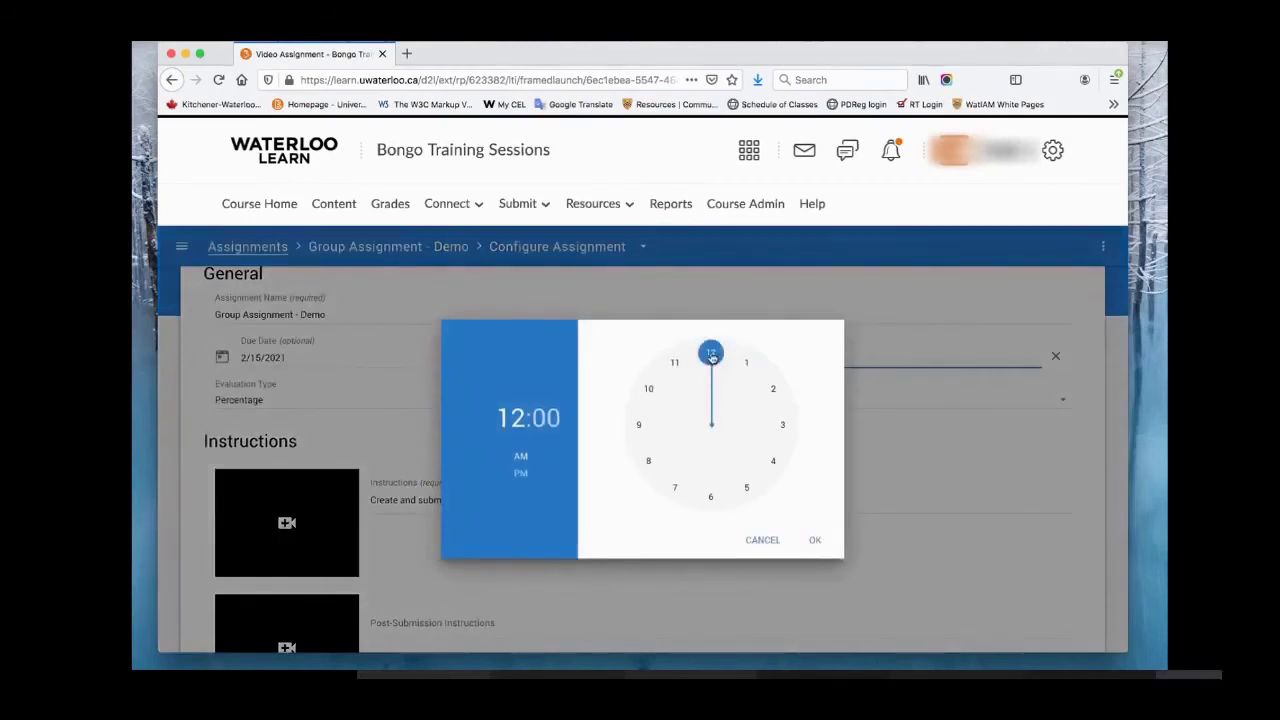
key("Up")
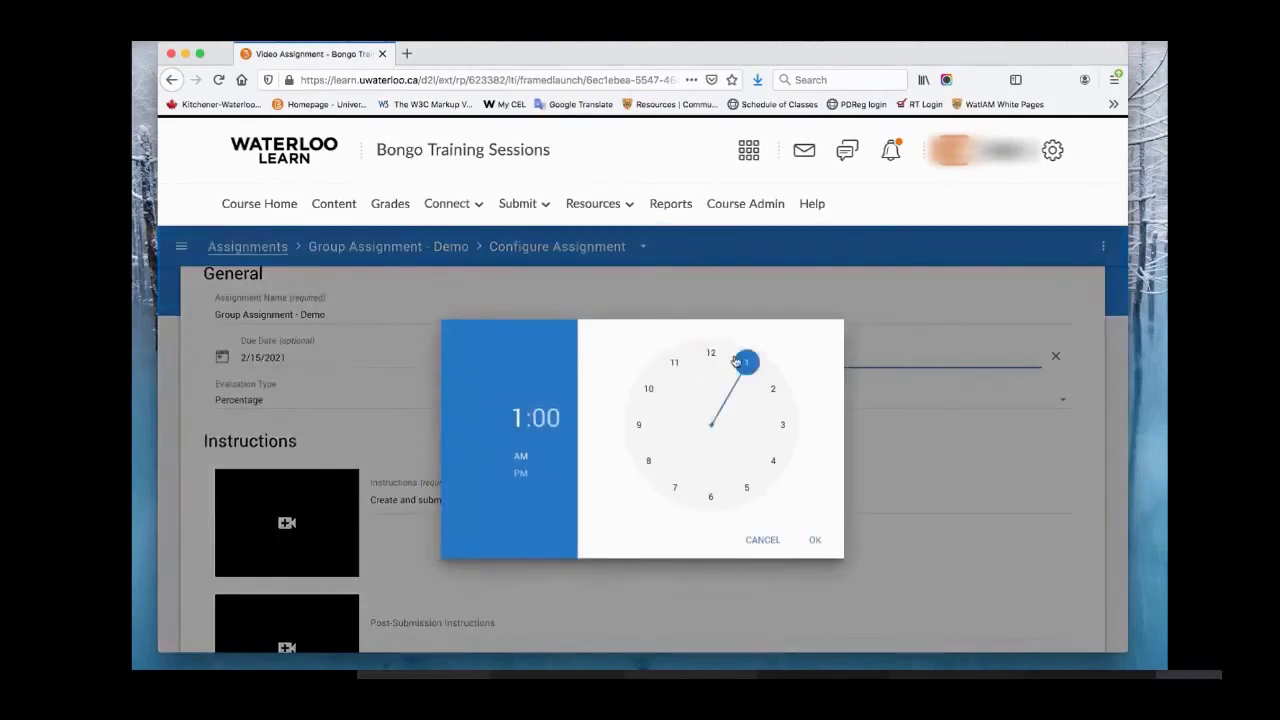
left_click(815, 542)
Step: Review the evaluation types offered for the group assignment, its instruction fields and the enabled tools in the Toolset
scroll(668, 451, "down", 1)
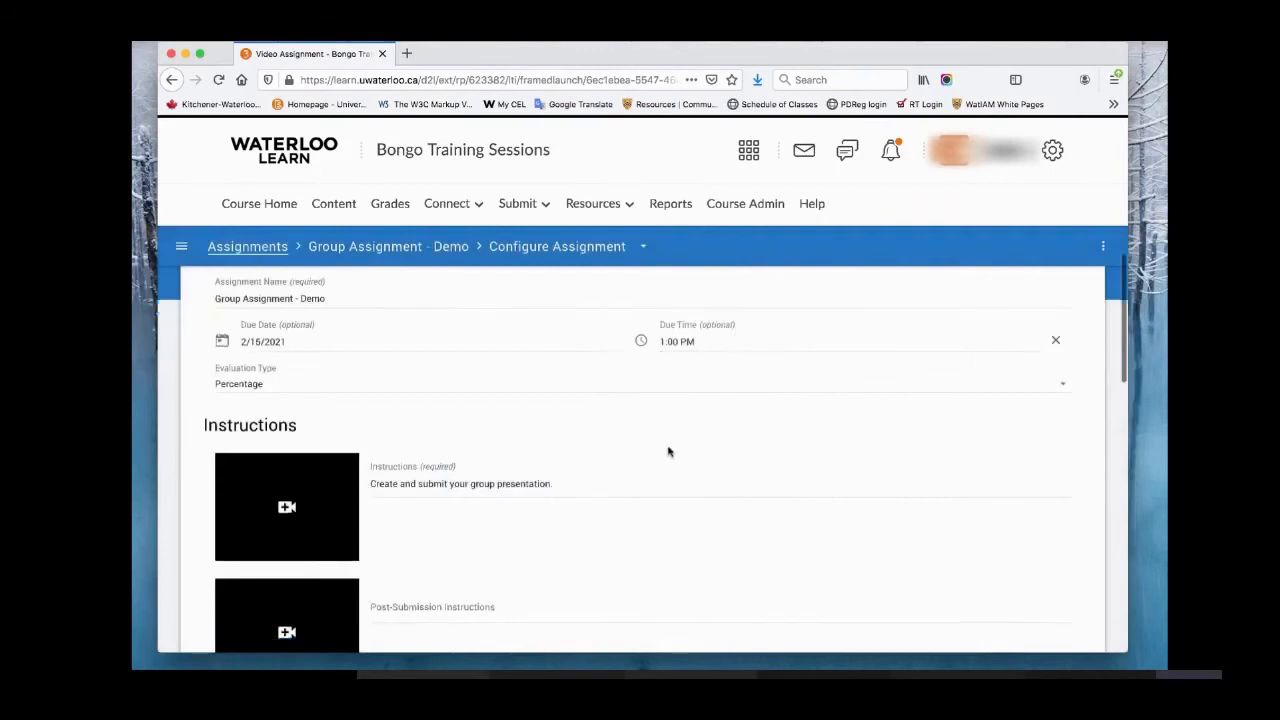
left_click(310, 372)
left_click(312, 367)
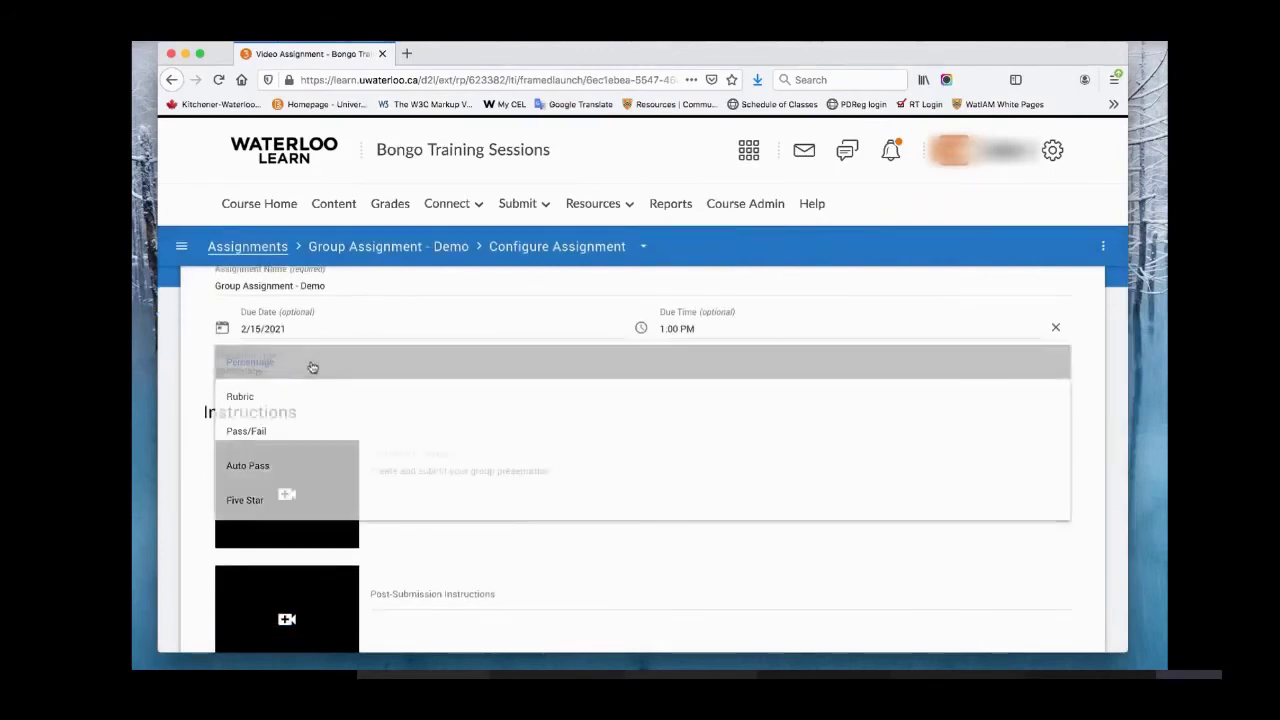
scroll(814, 577, "down", 3)
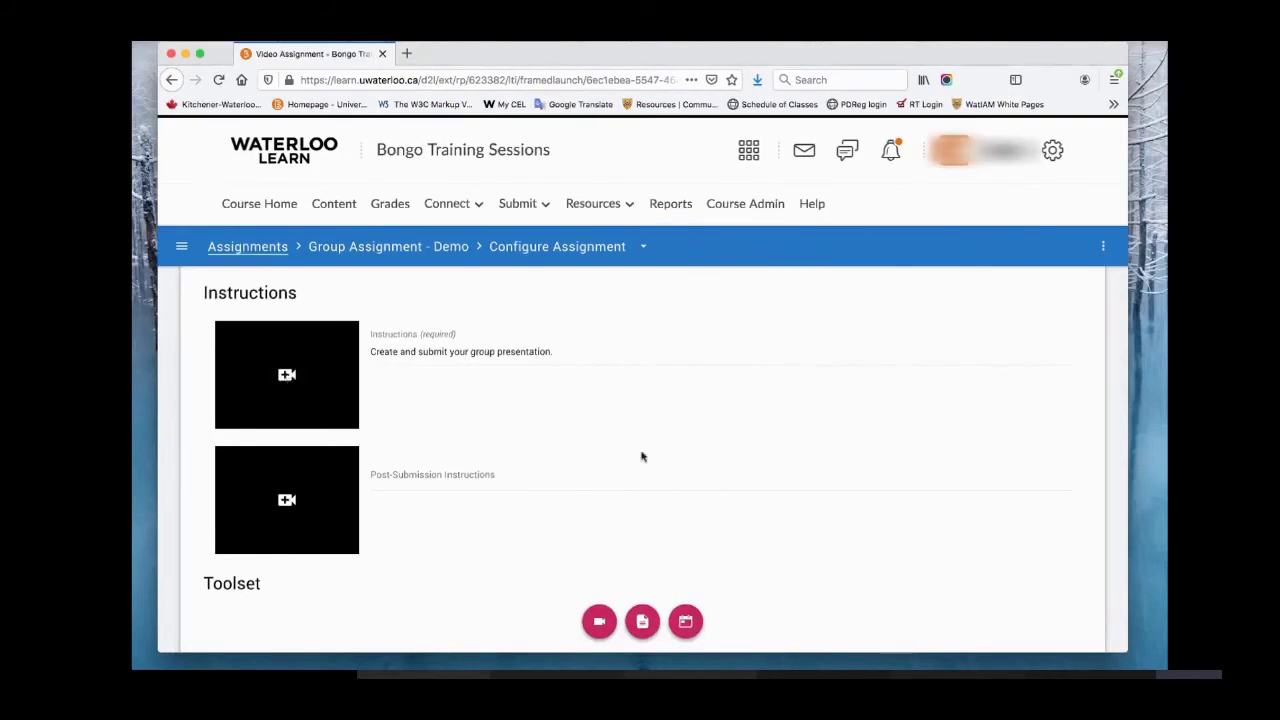
scroll(605, 452, "down", 1)
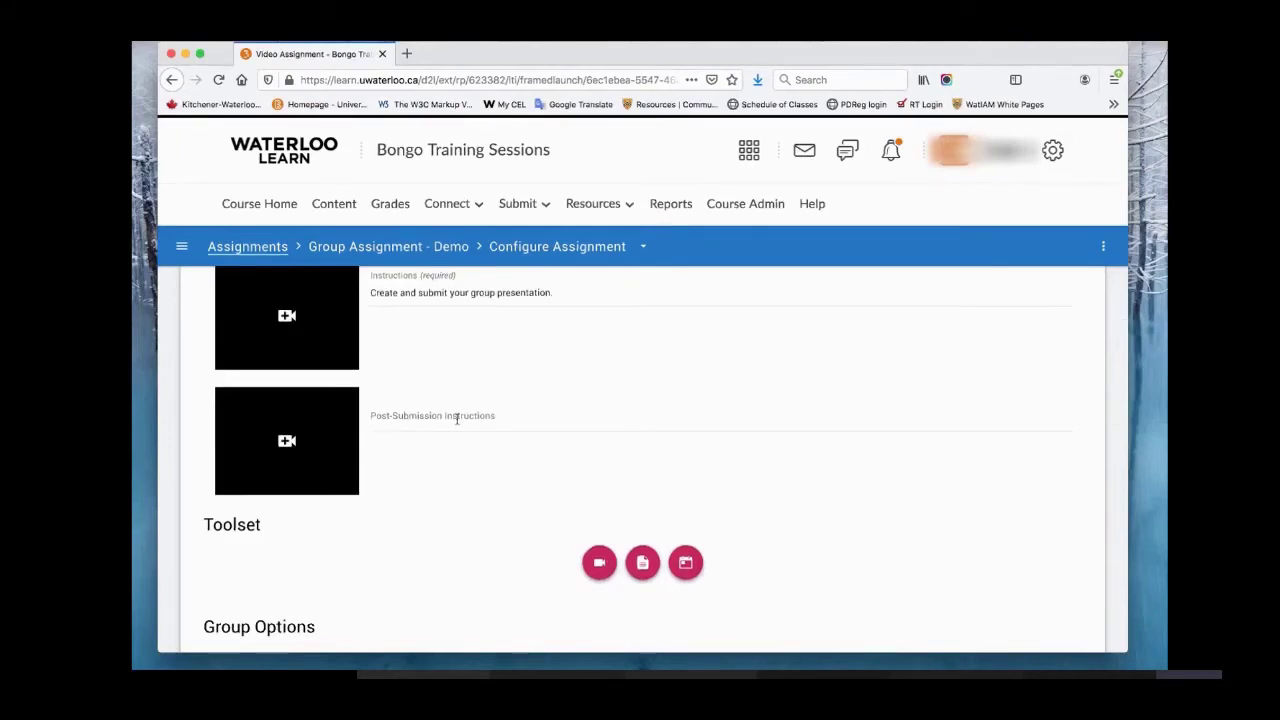
scroll(480, 466, "down", 5)
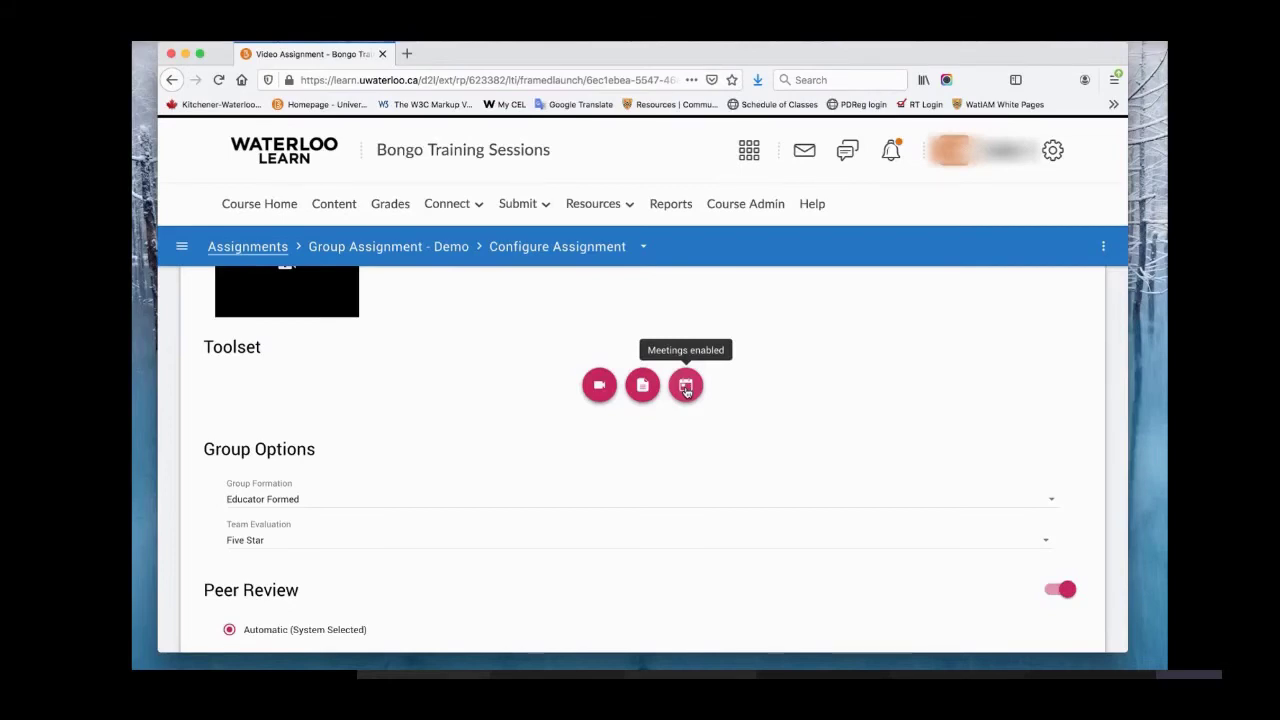
Step: Check the course's Connect options for where groups are managed, and look over the Toolset and Group Options sections again
left_click(446, 203)
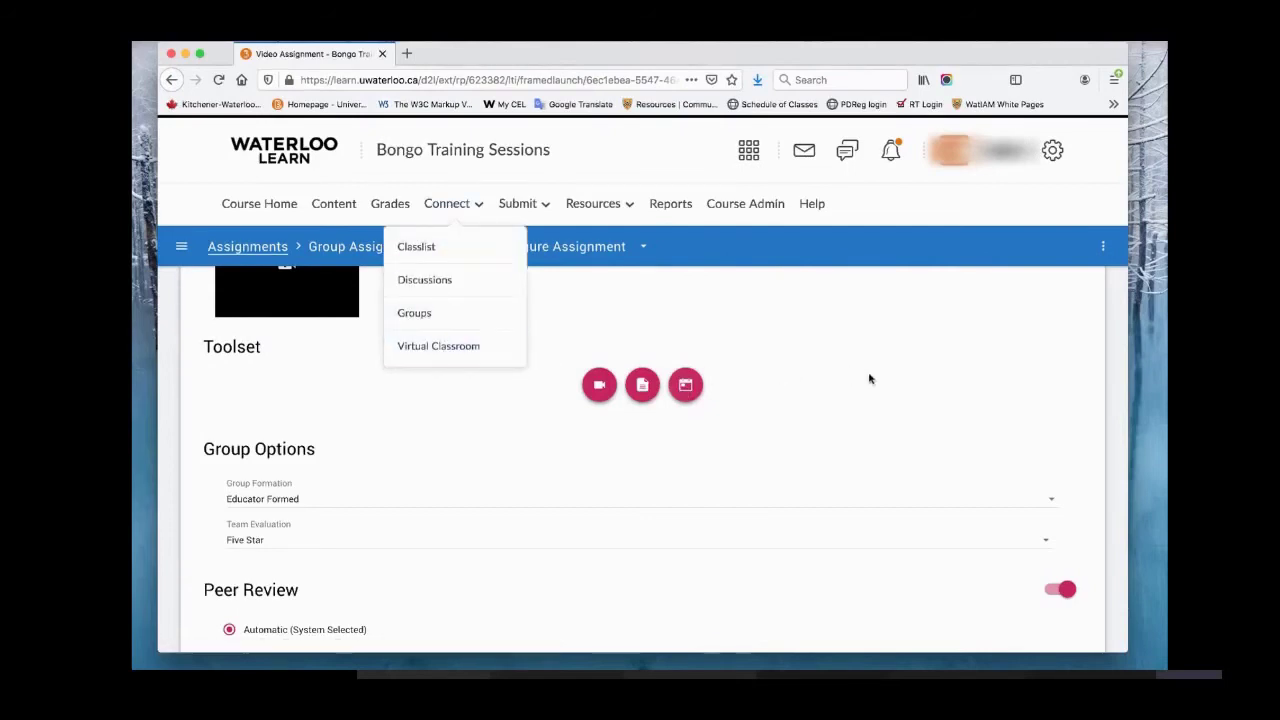
left_click(459, 222)
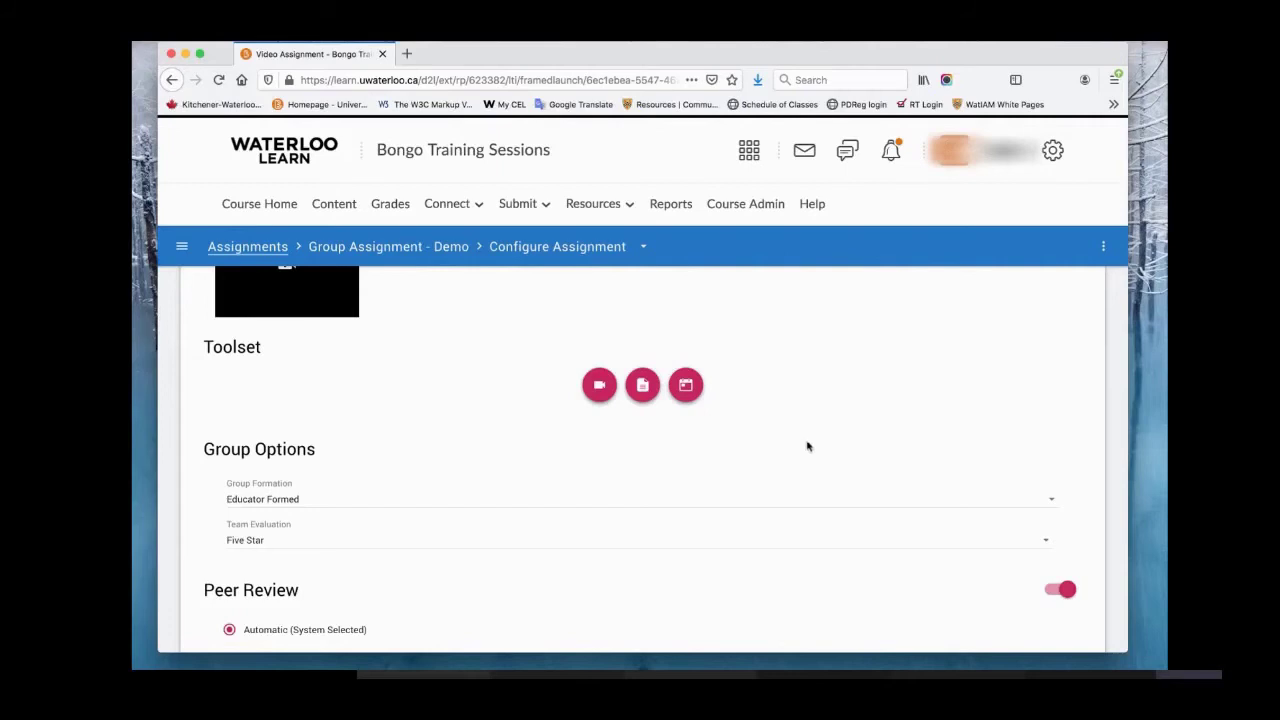
scroll(808, 446, "down", 2)
scroll(817, 449, "up", 3)
scroll(815, 450, "up", 2)
scroll(815, 449, "down", 3)
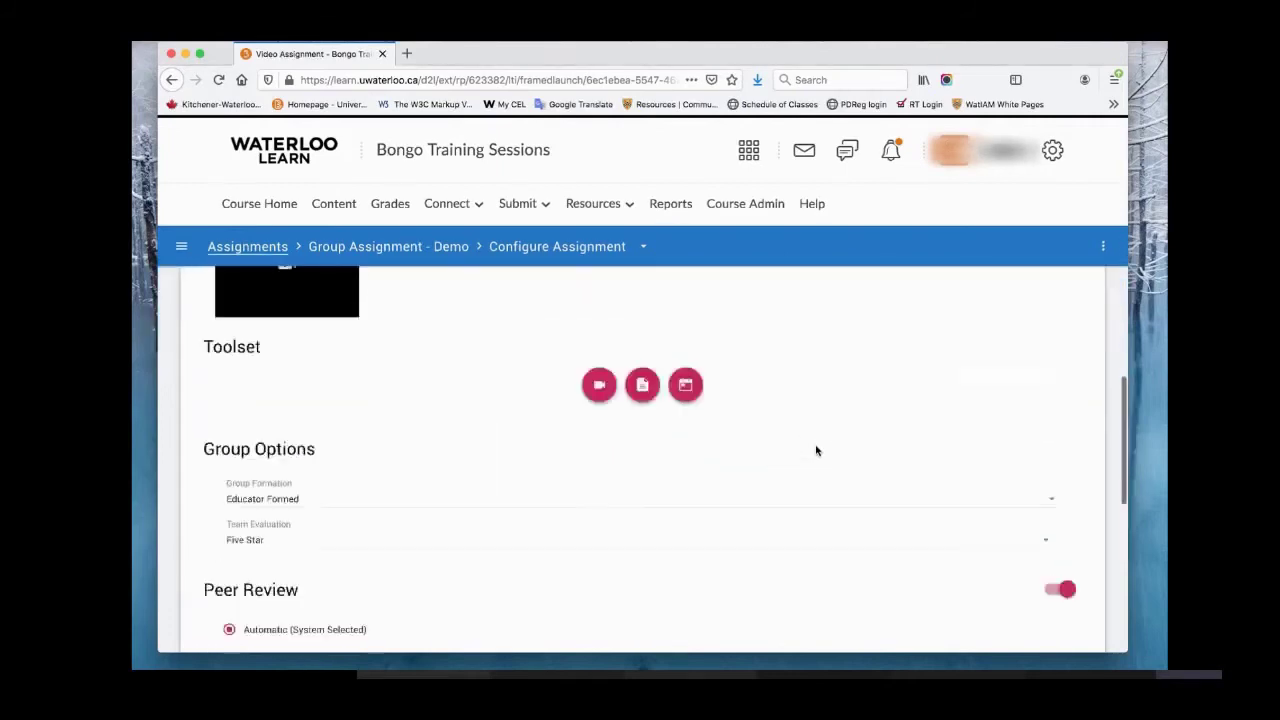
scroll(817, 393, "up", 1)
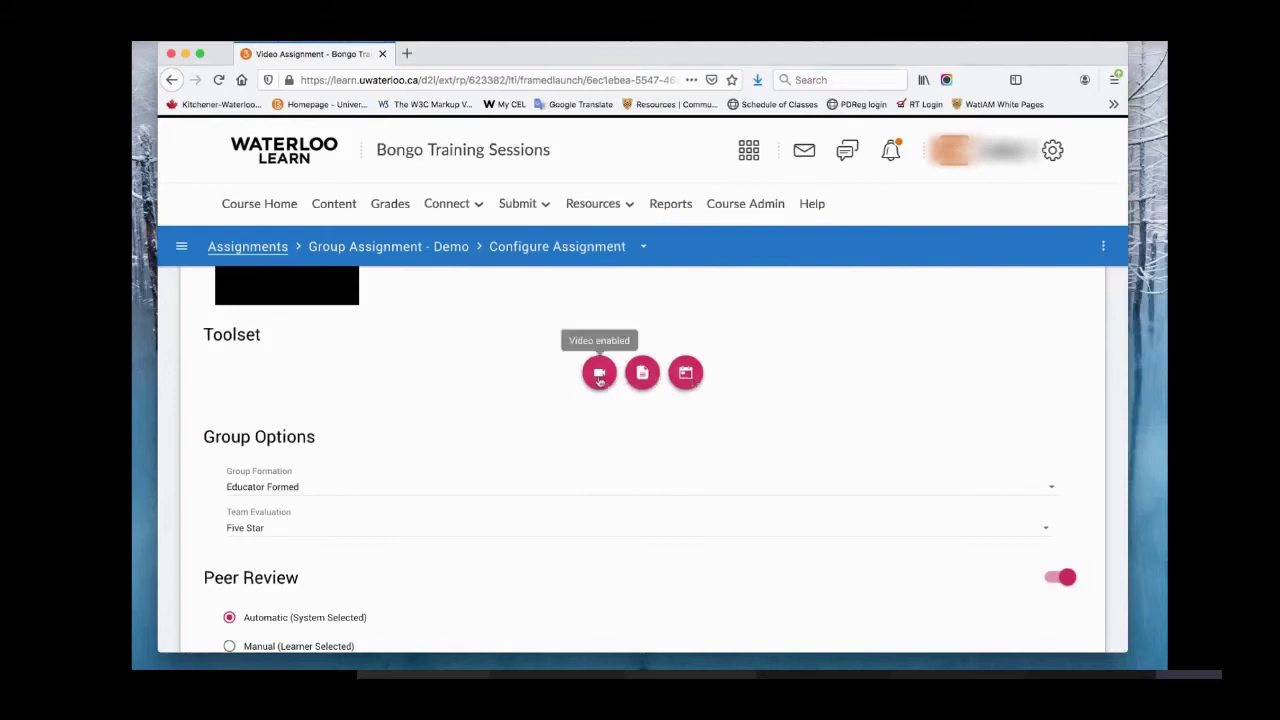
scroll(865, 461, "down", 2)
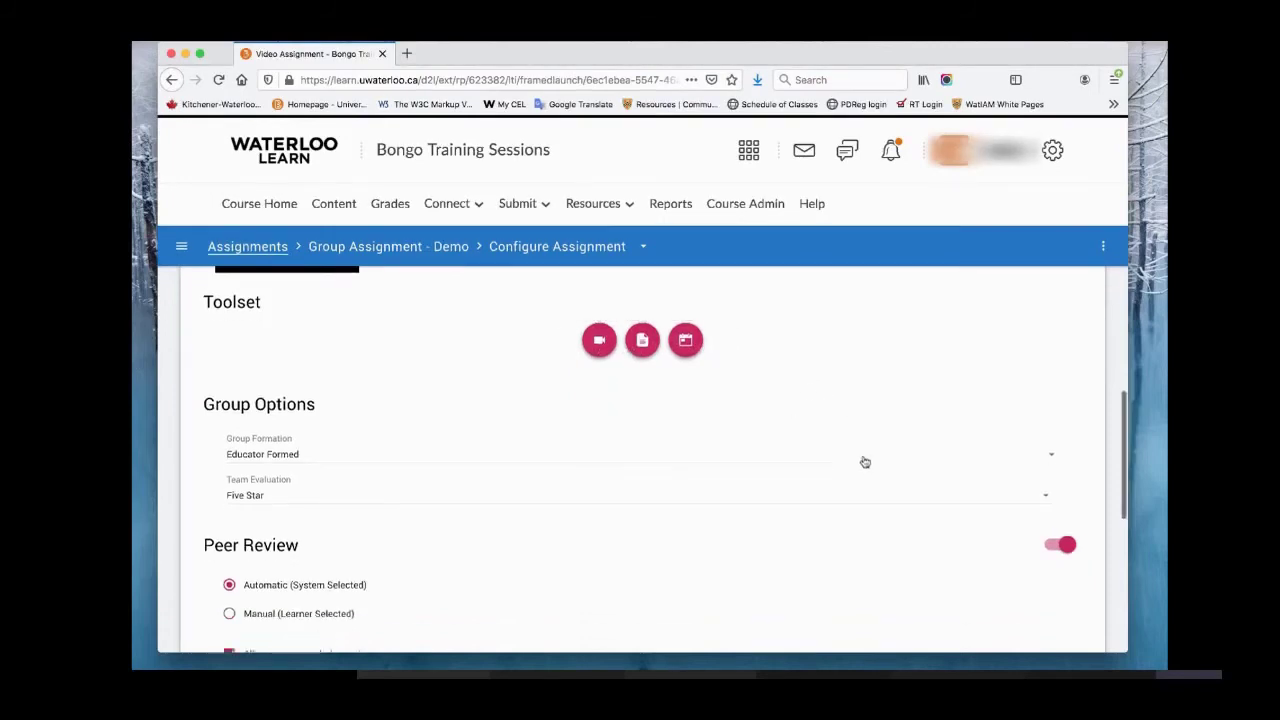
scroll(574, 457, "down", 2)
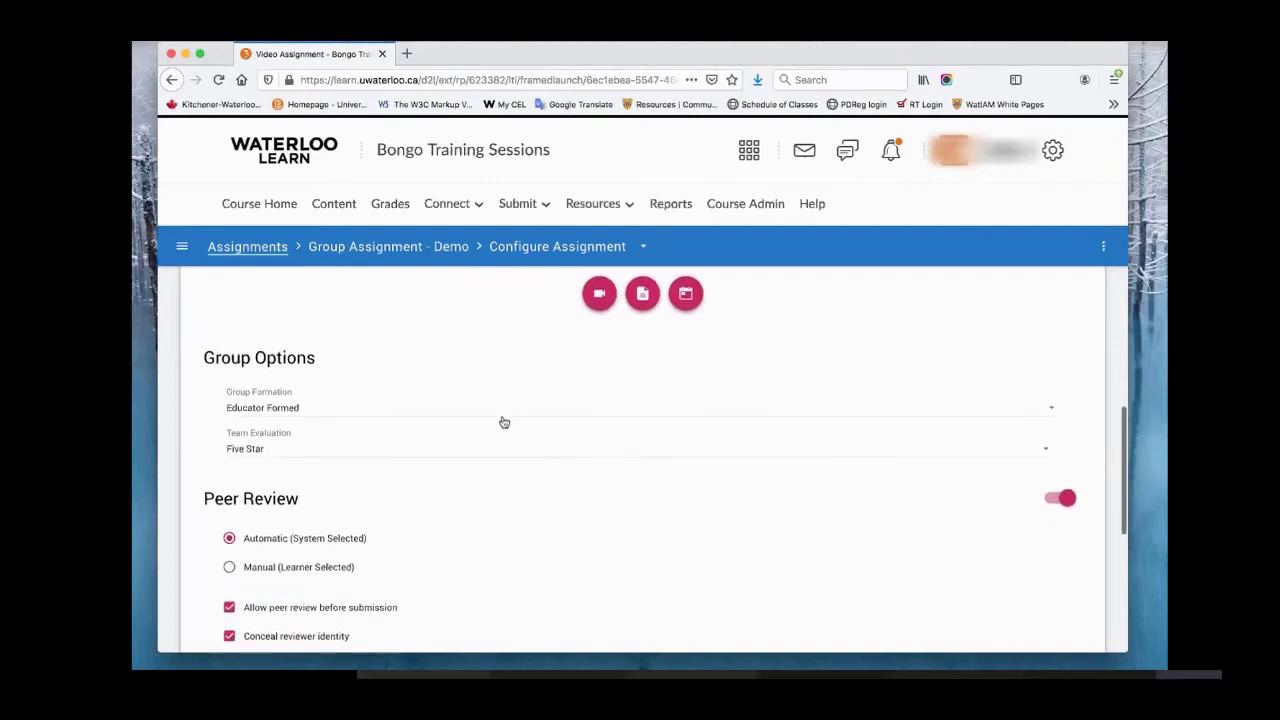
Step: Examine the choices for Group Formation and Team Evaluation, keeping Educator Formed and Five Star
left_click(460, 408)
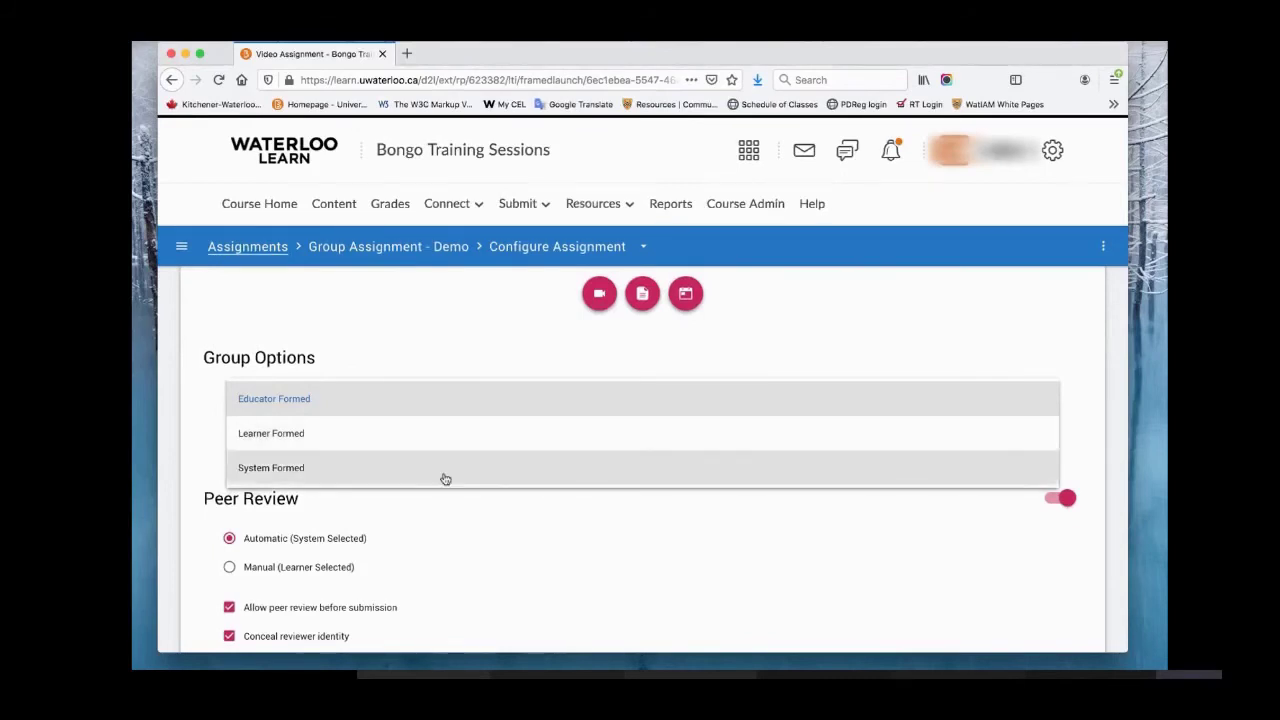
scroll(454, 425, "down", 1)
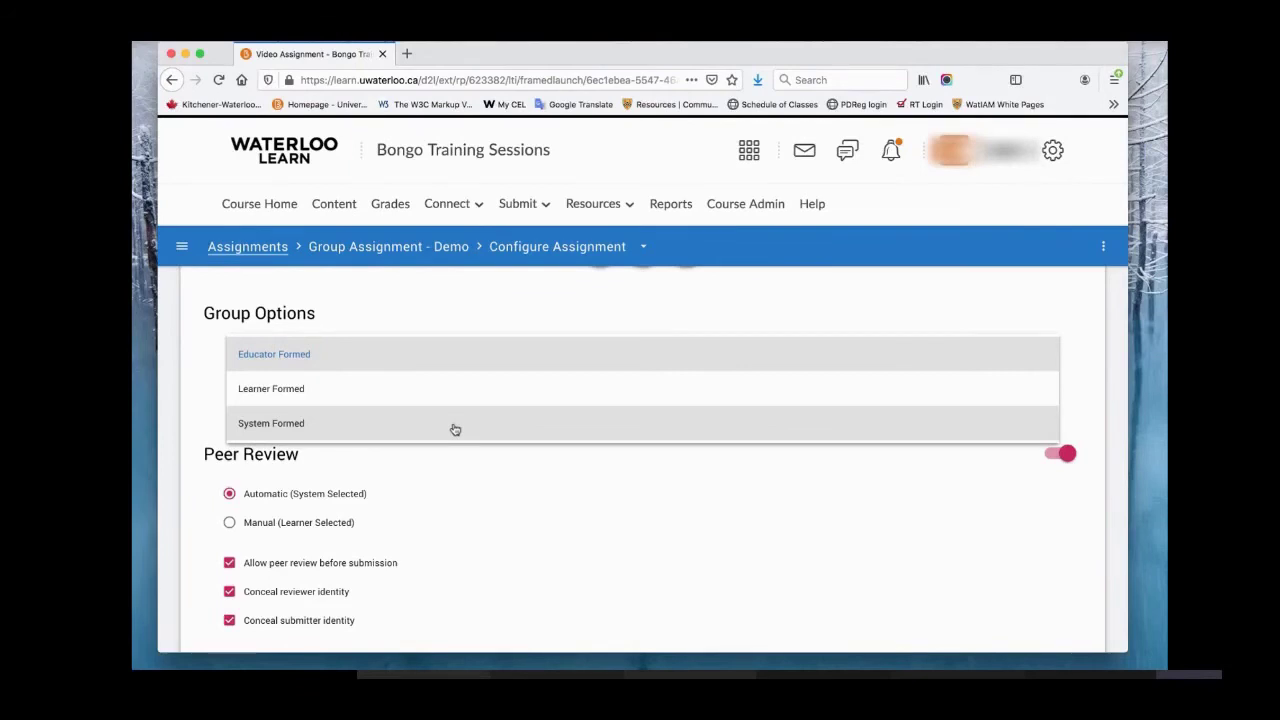
left_click(1082, 393)
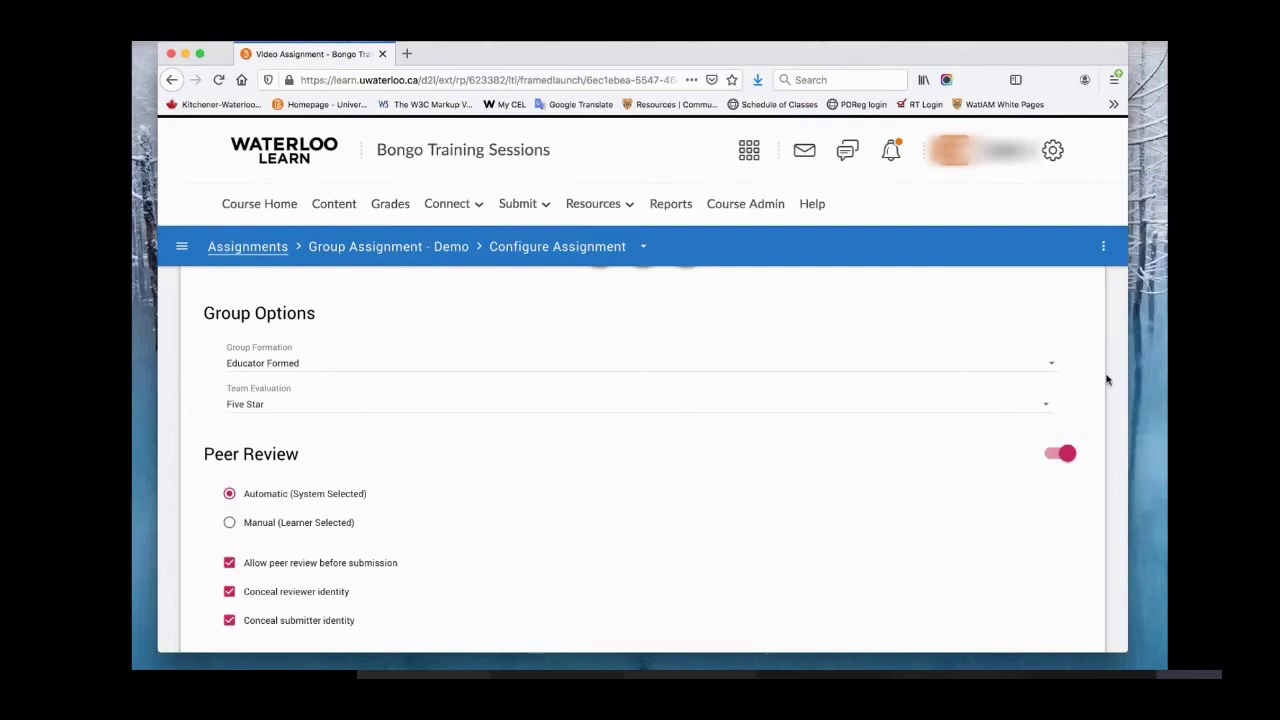
scroll(1092, 390, "down", 1)
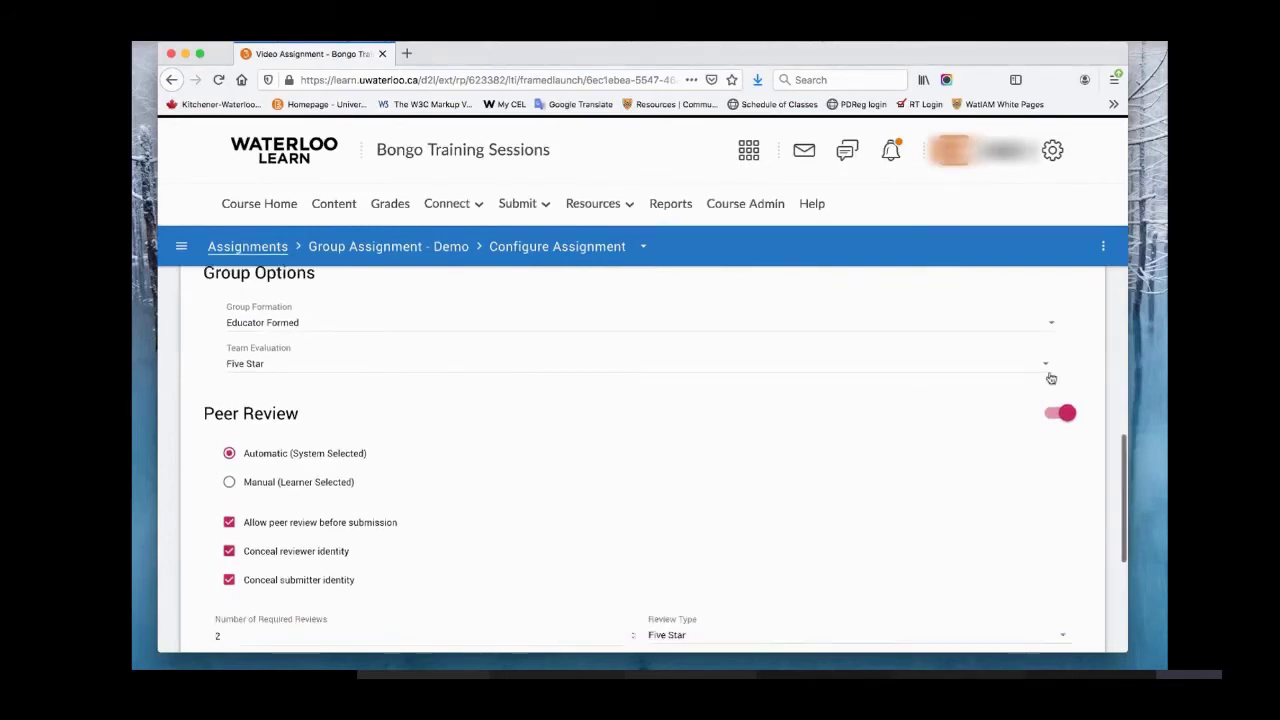
left_click(1047, 365)
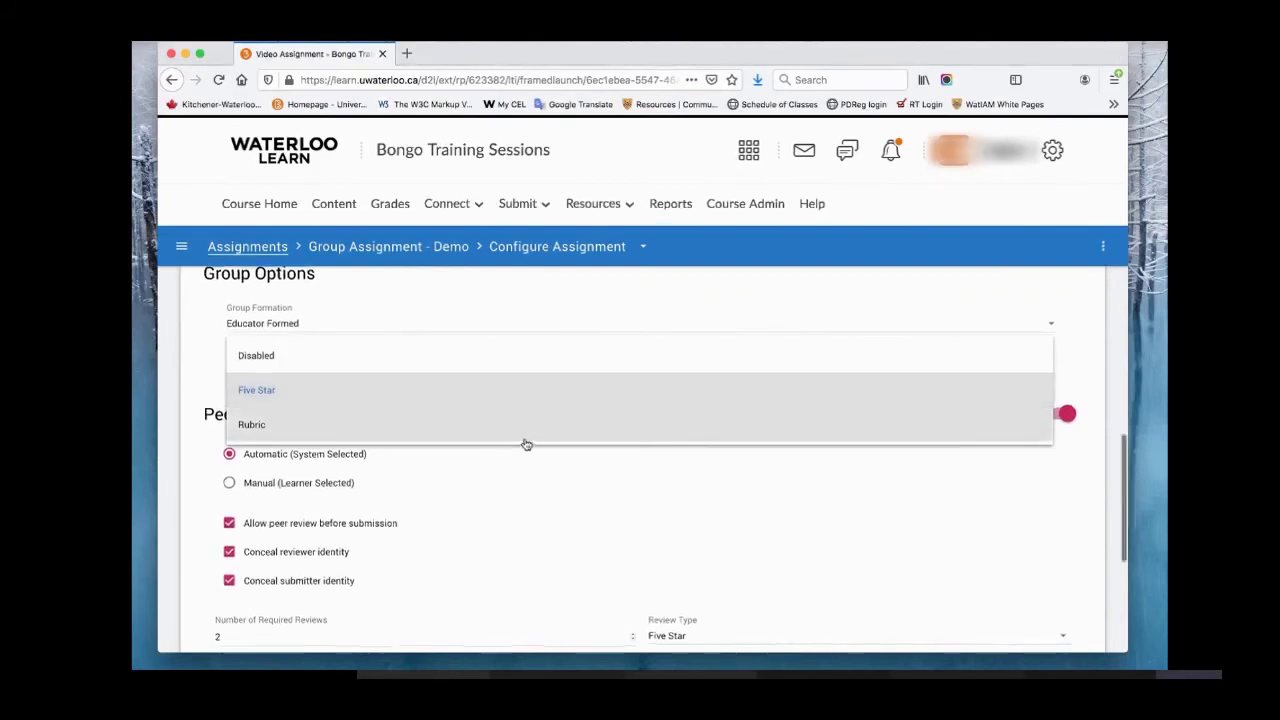
scroll(523, 443, "up", 10)
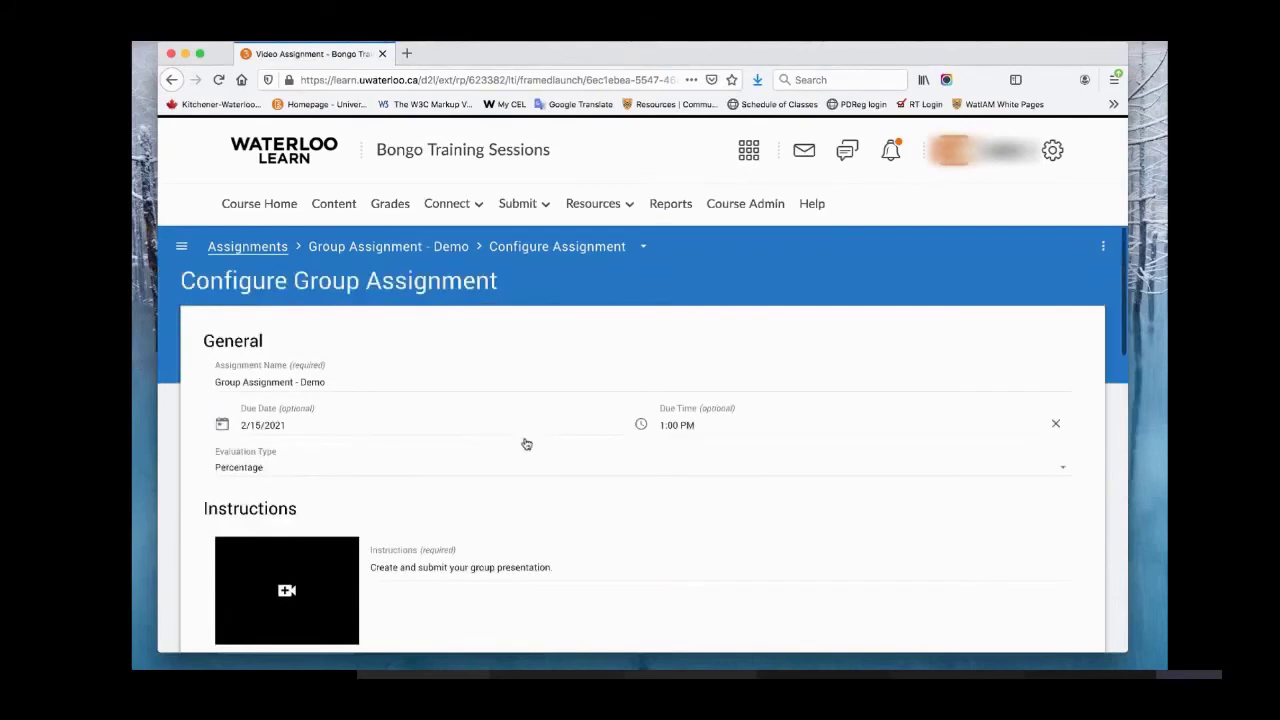
Step: Examine the Peer Review settings, including reviewer selection, identity concealment, required reviews, review type and due date
scroll(526, 443, "down", 10)
scroll(530, 445, "up", 1)
scroll(555, 449, "down", 1)
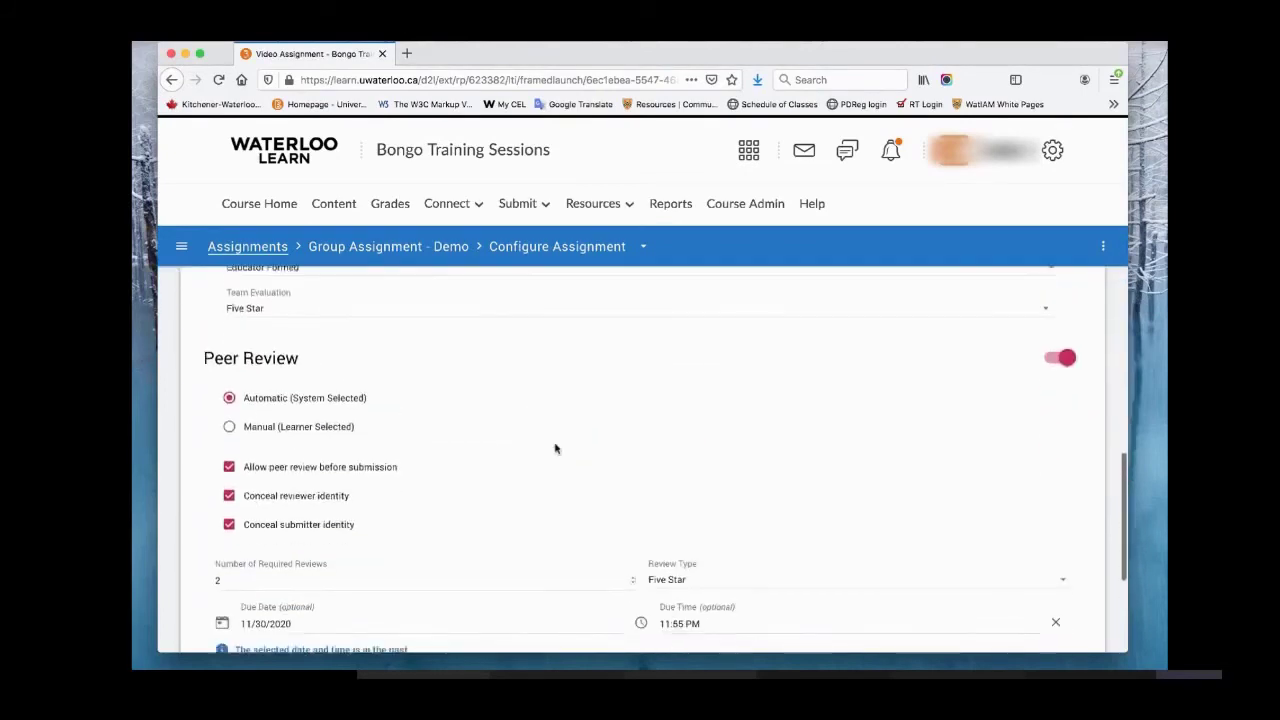
scroll(554, 423, "down", 1)
scroll(553, 422, "up", 2)
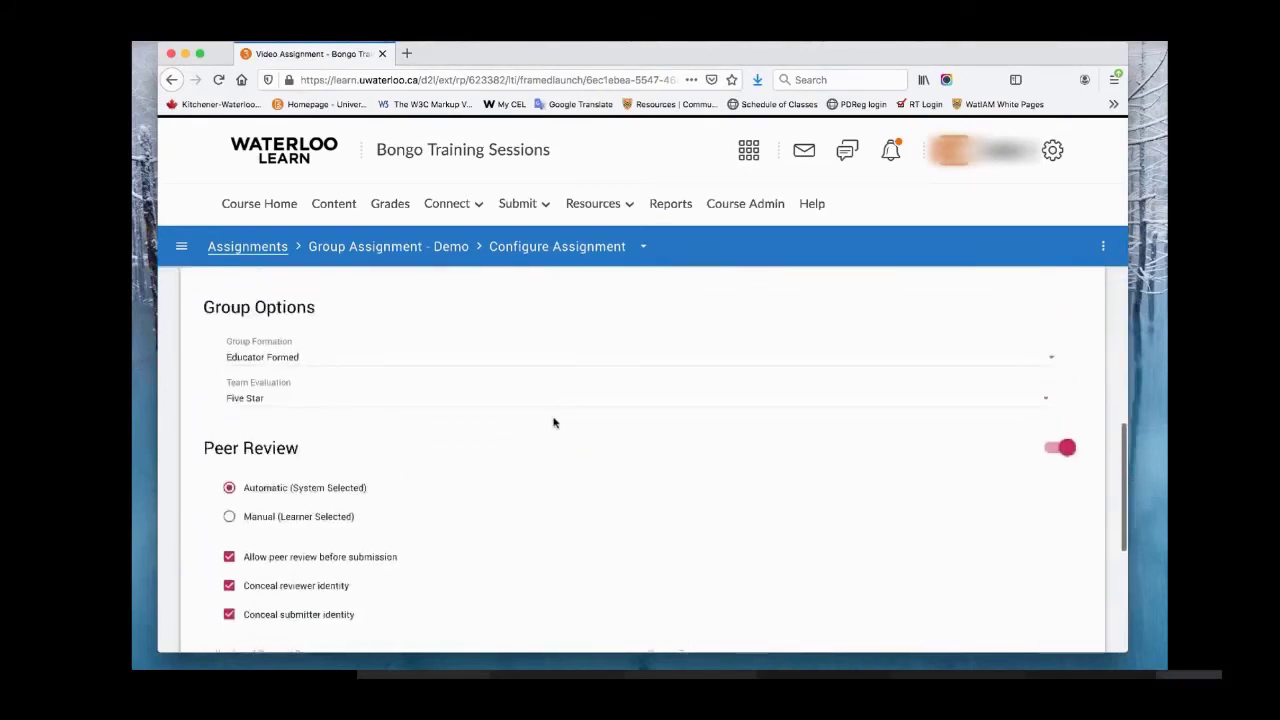
scroll(554, 423, "down", 1)
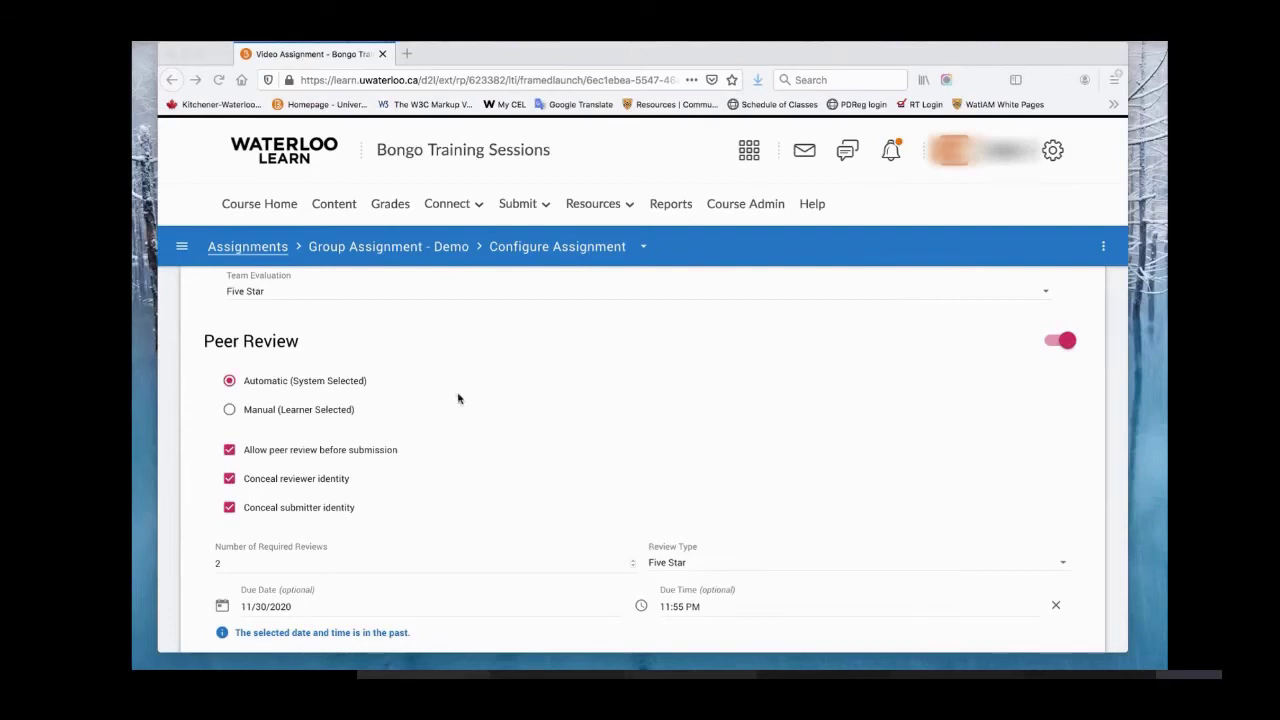
scroll(463, 394, "up", 1)
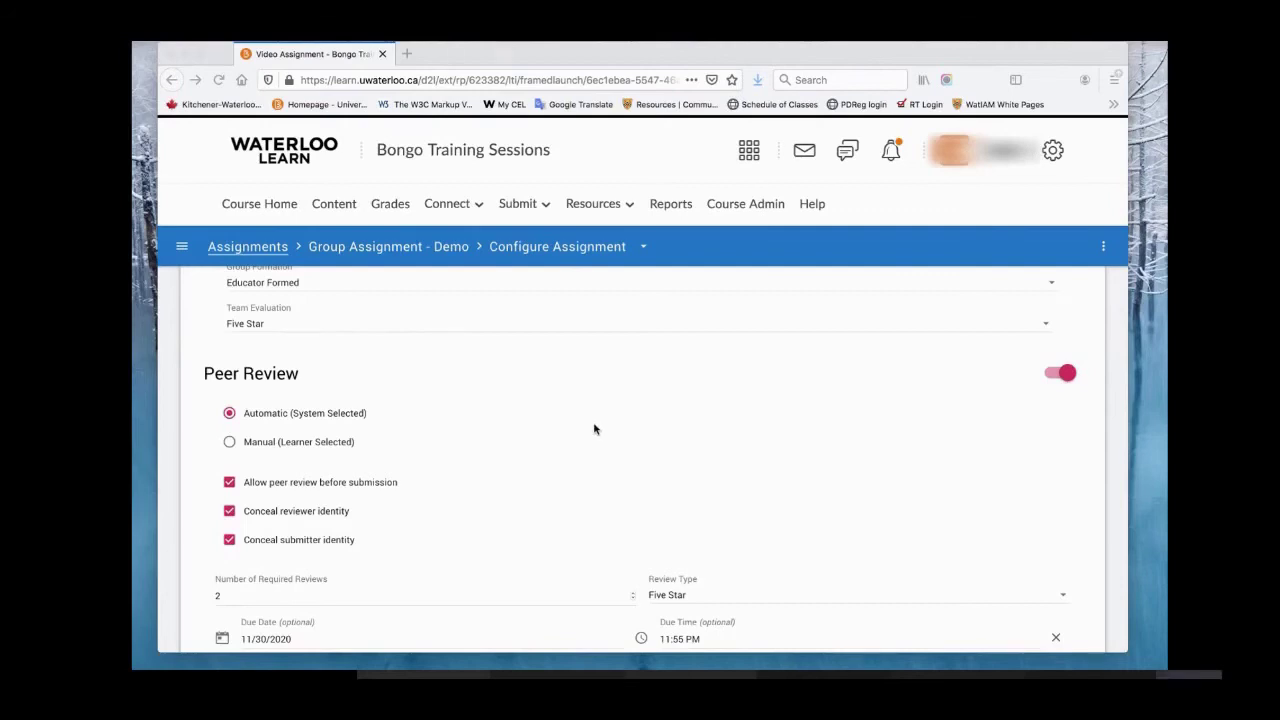
scroll(597, 426, "down", 1)
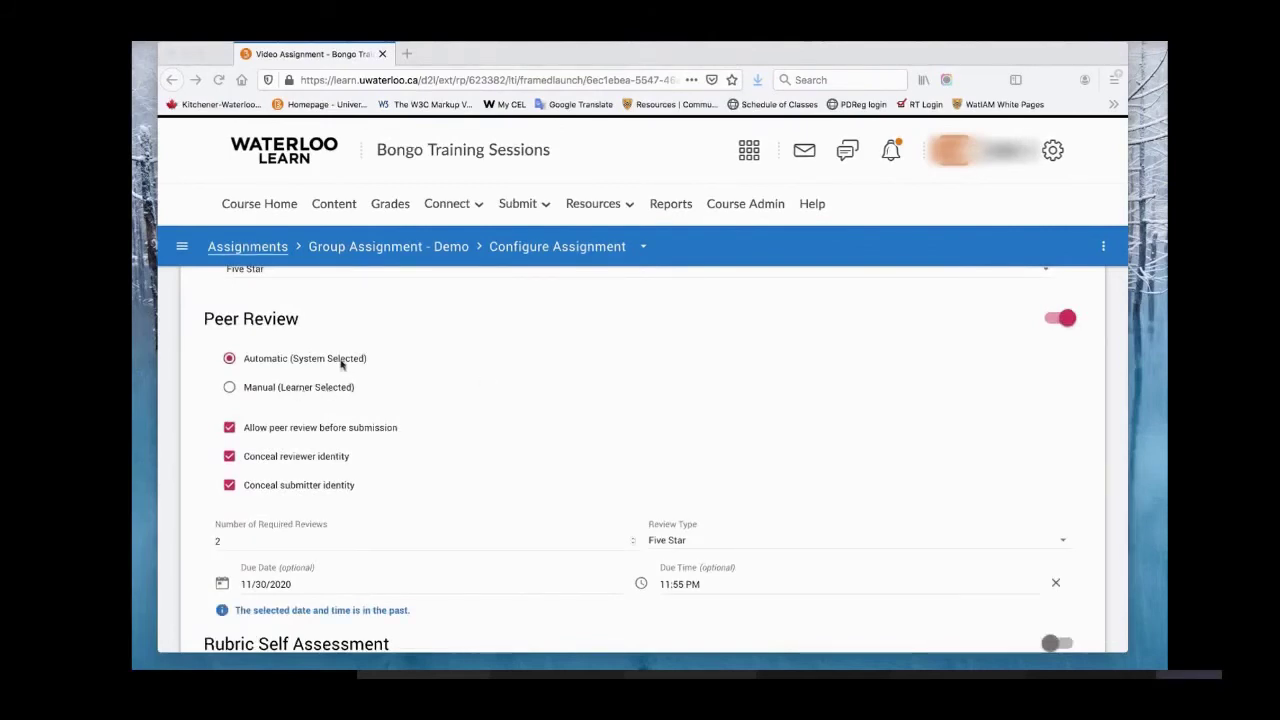
scroll(437, 421, "down", 2)
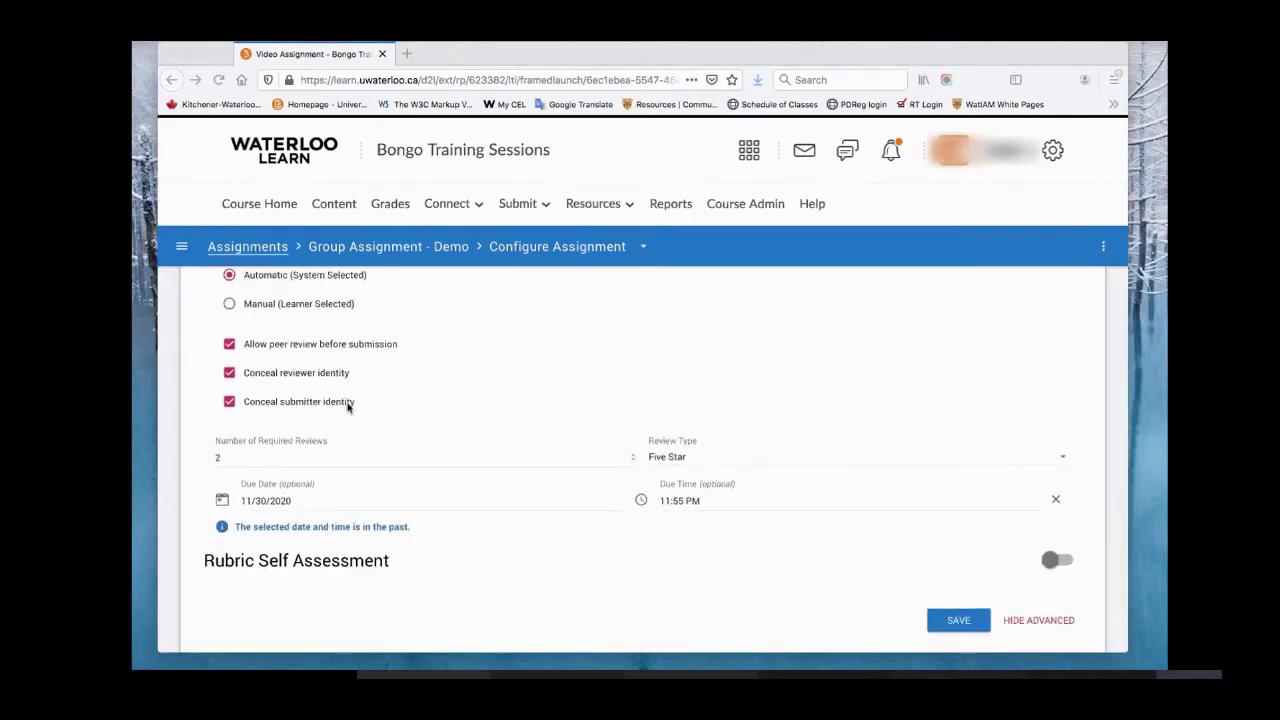
scroll(361, 457, "down", 1)
scroll(370, 457, "up", 1)
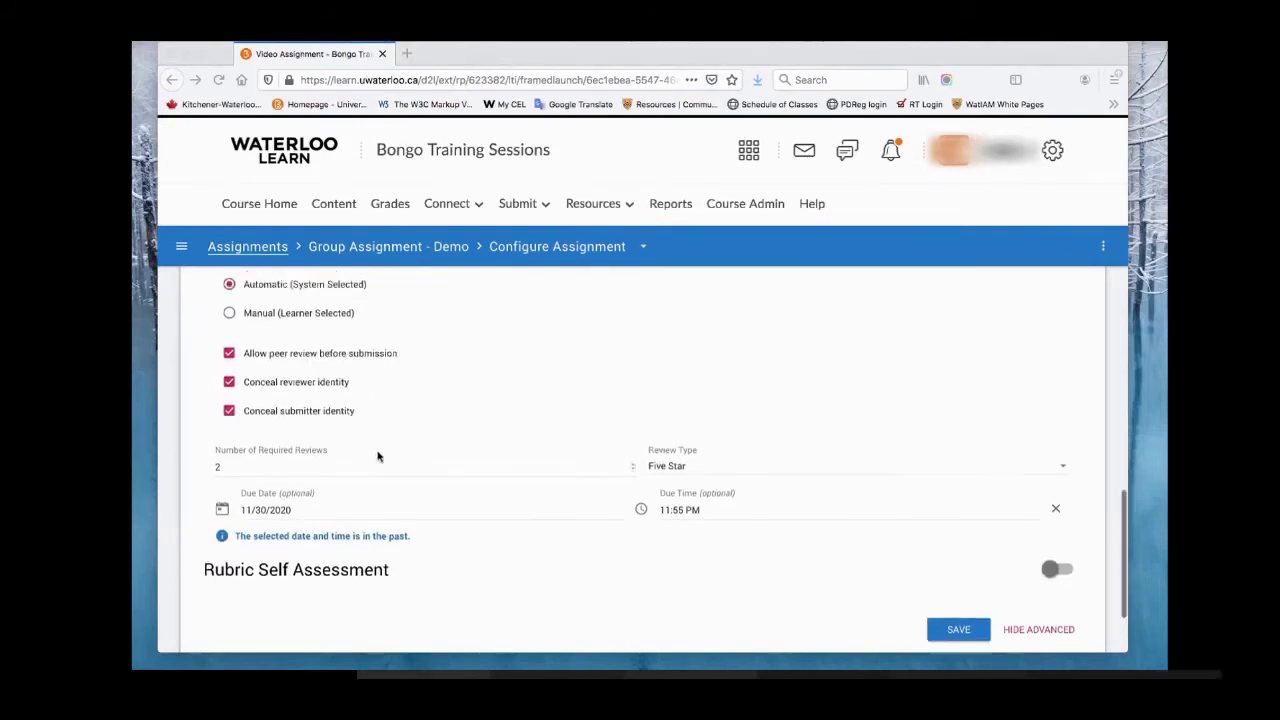
scroll(474, 461, "down", 3)
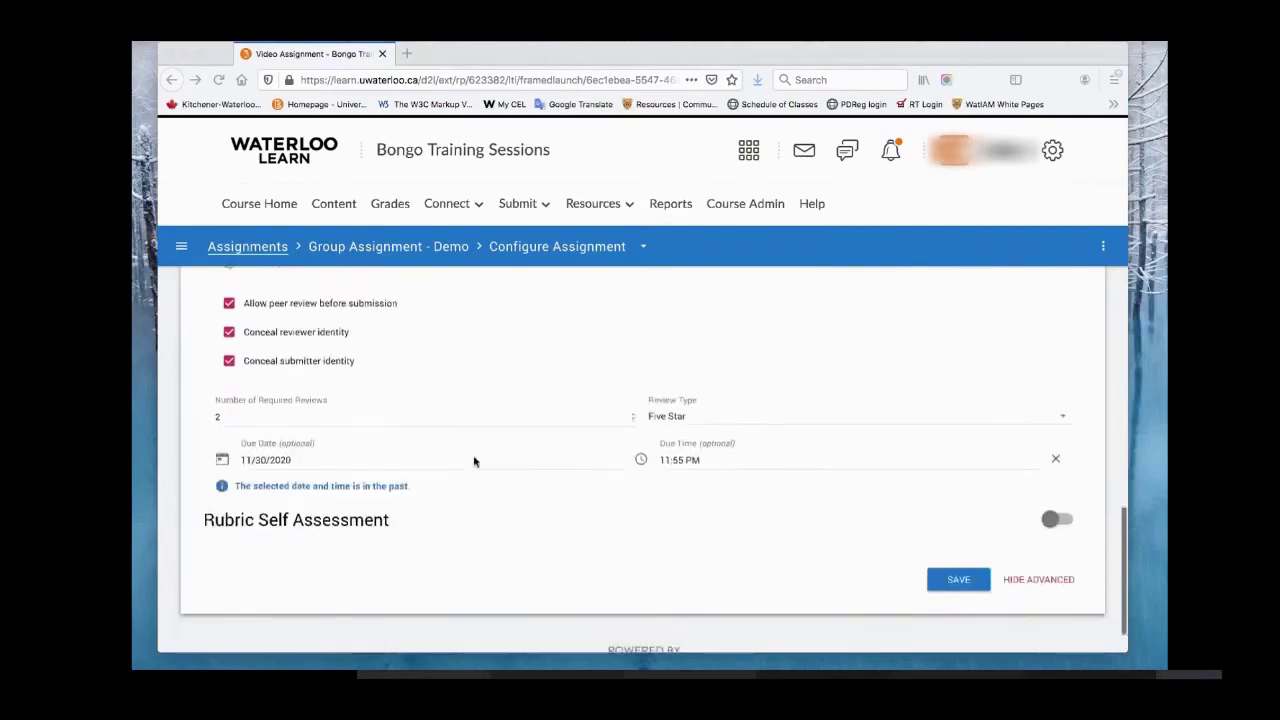
Step: Turn off Peer Review for Group Assignment - Demo and save the assignment configuration
left_click(1070, 490)
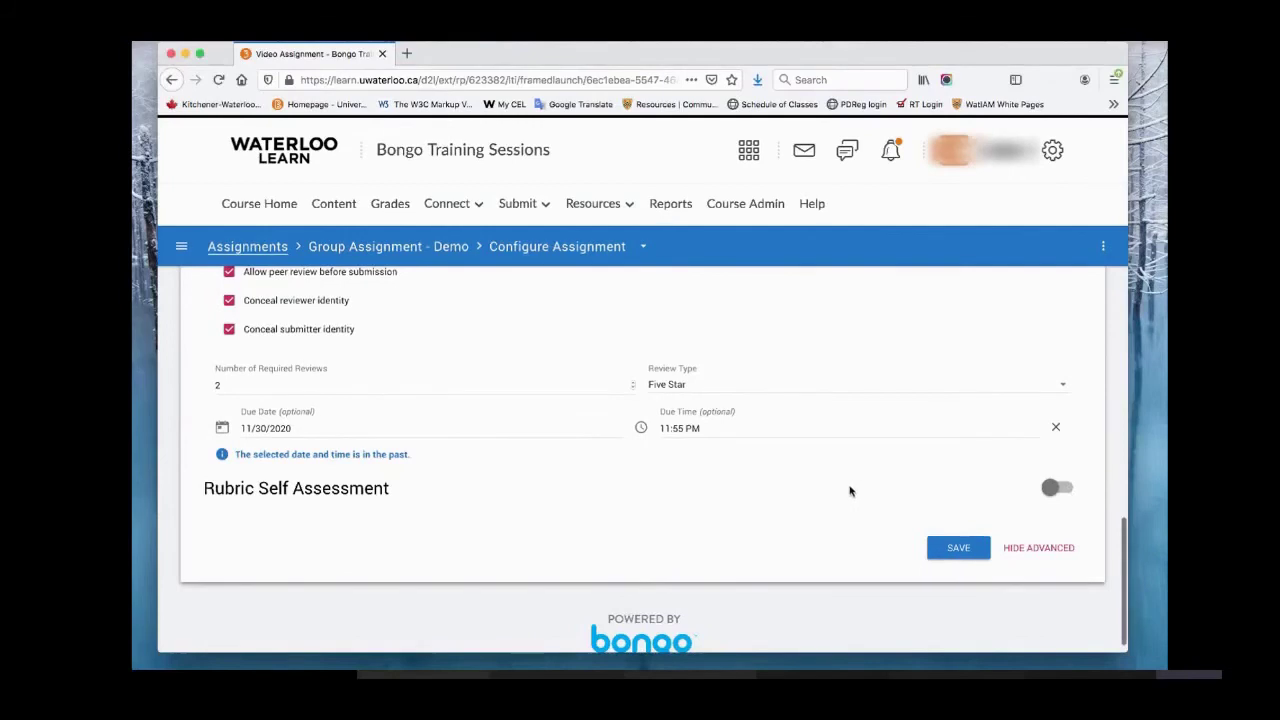
scroll(855, 491, "up", 1)
scroll(855, 491, "up", 2)
left_click(1058, 368)
scroll(807, 428, "up", 6)
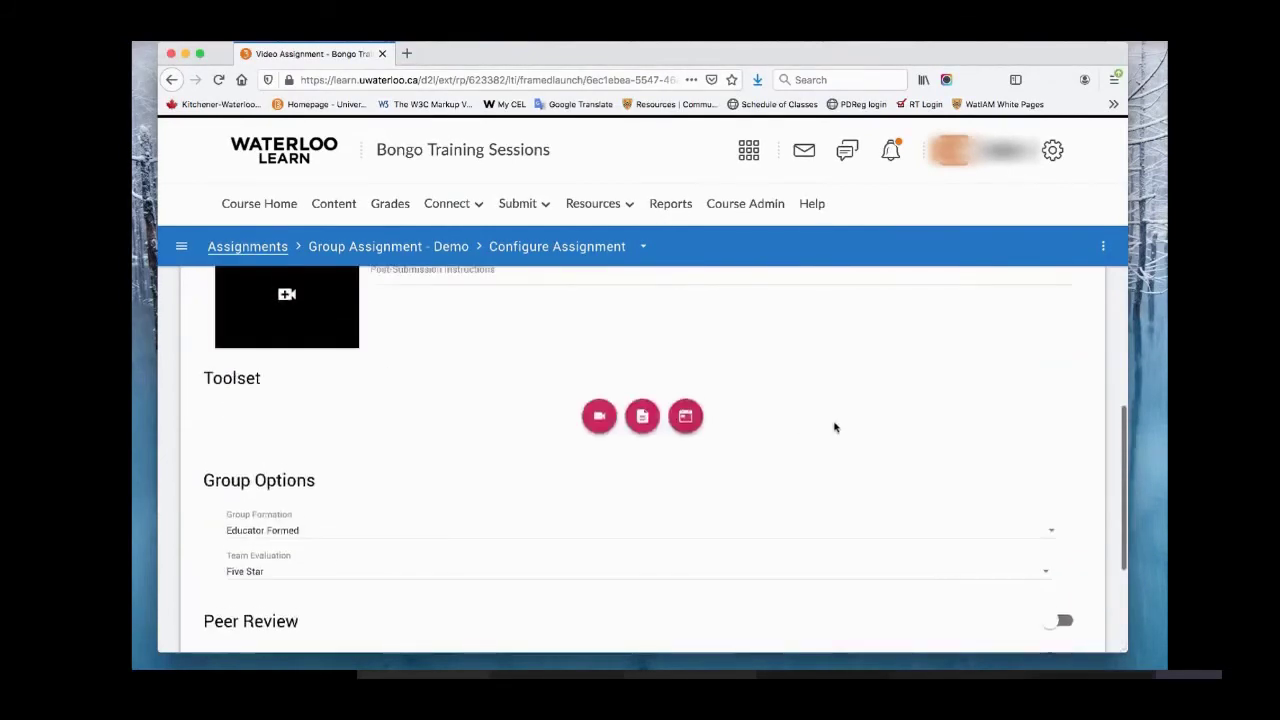
scroll(839, 427, "down", 8)
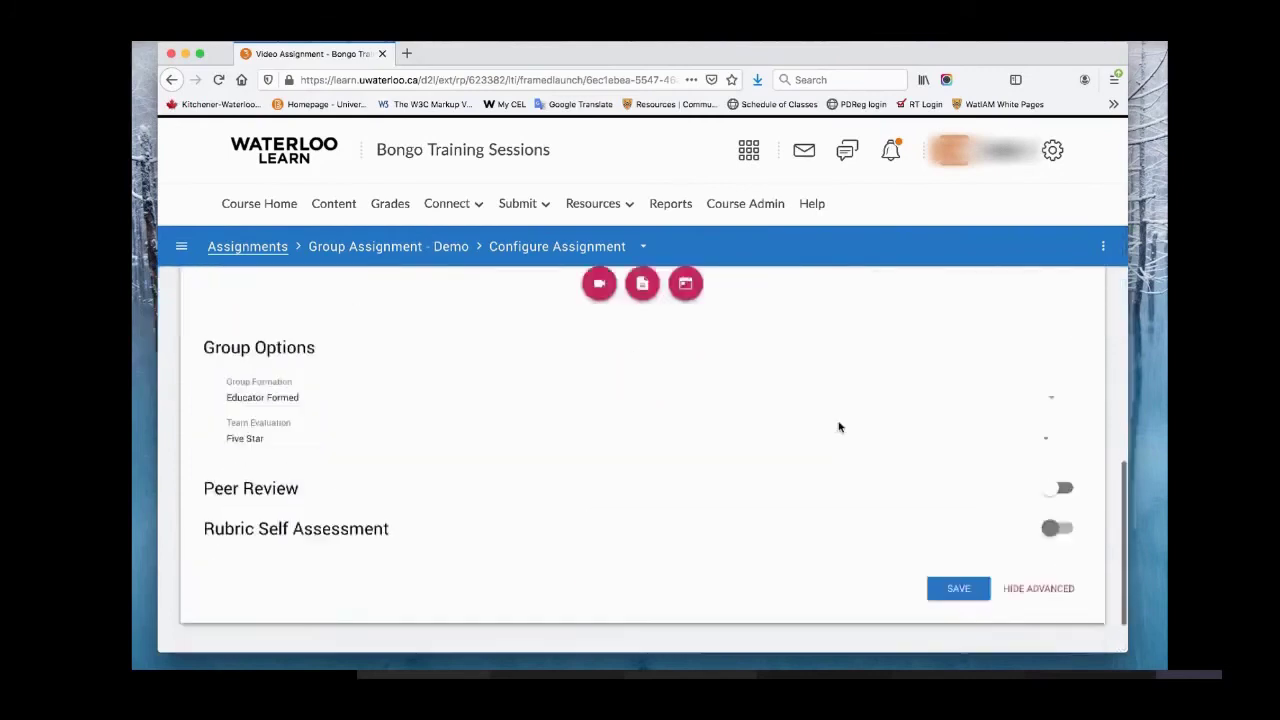
left_click(957, 531)
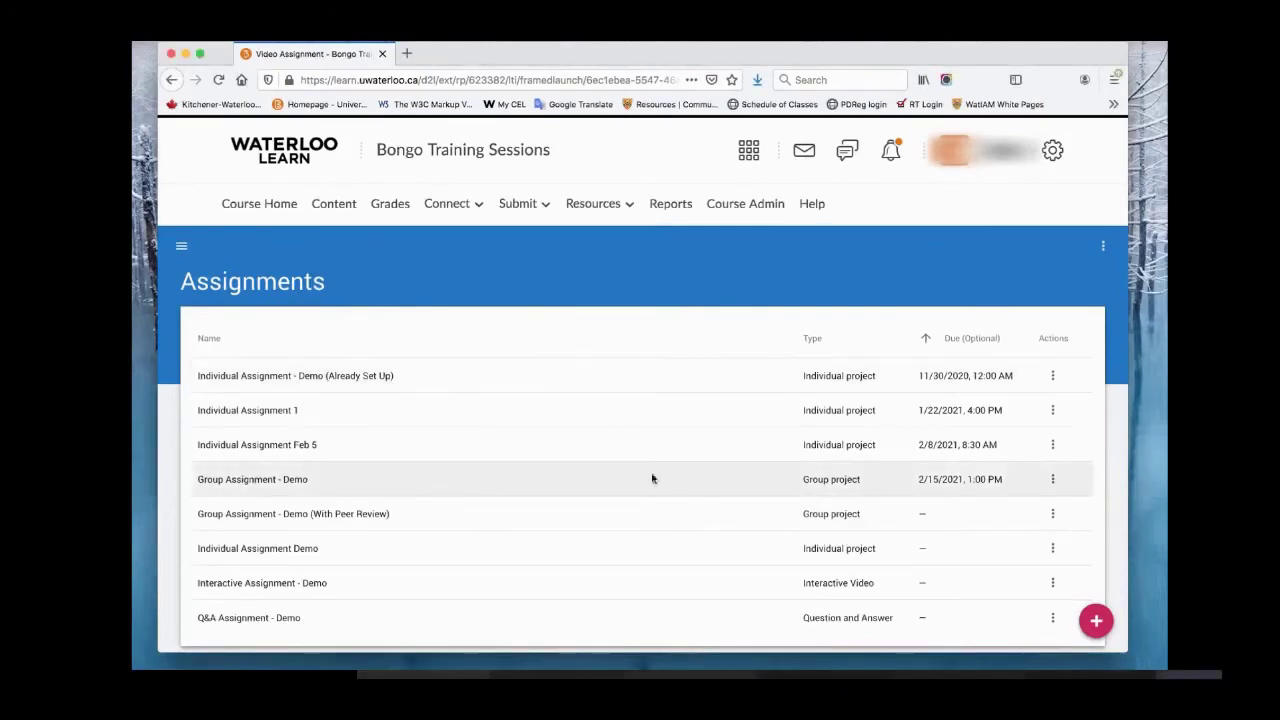
Step: Open group management for Group Assignment - Demo and choose Manual Creation as the way to form its groups
left_click(1055, 480)
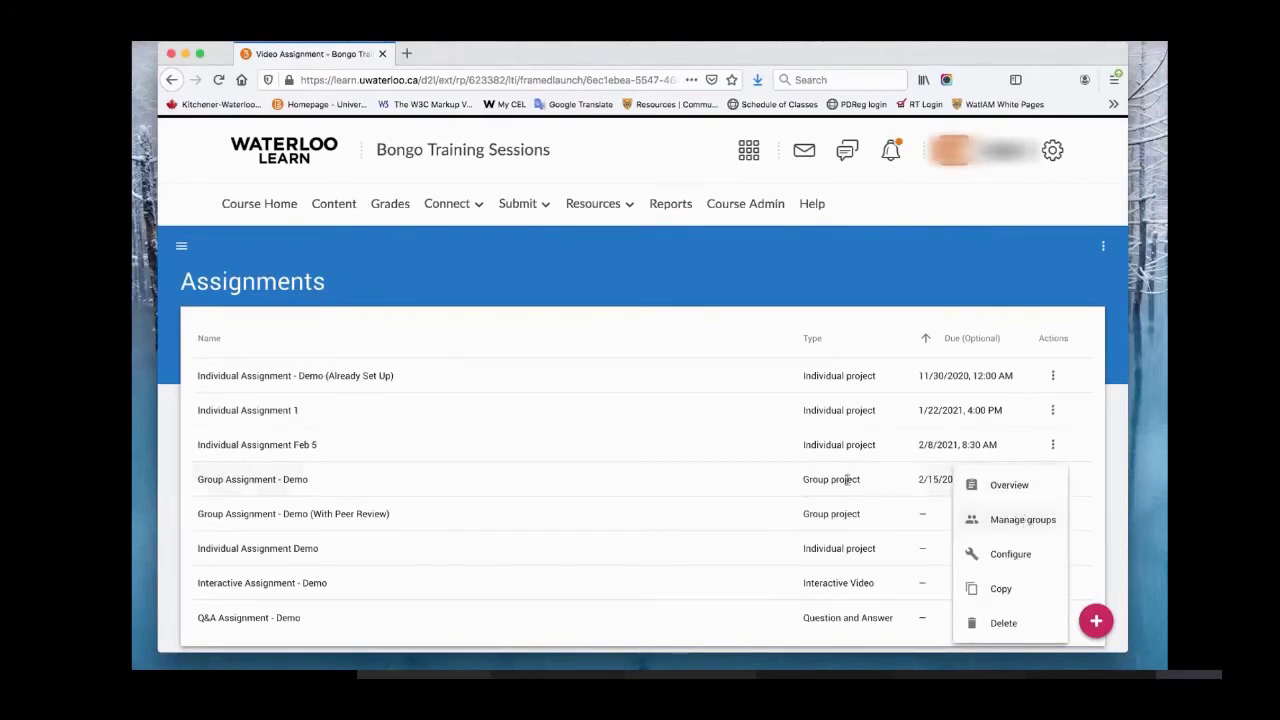
left_click(728, 480)
left_click(1053, 479)
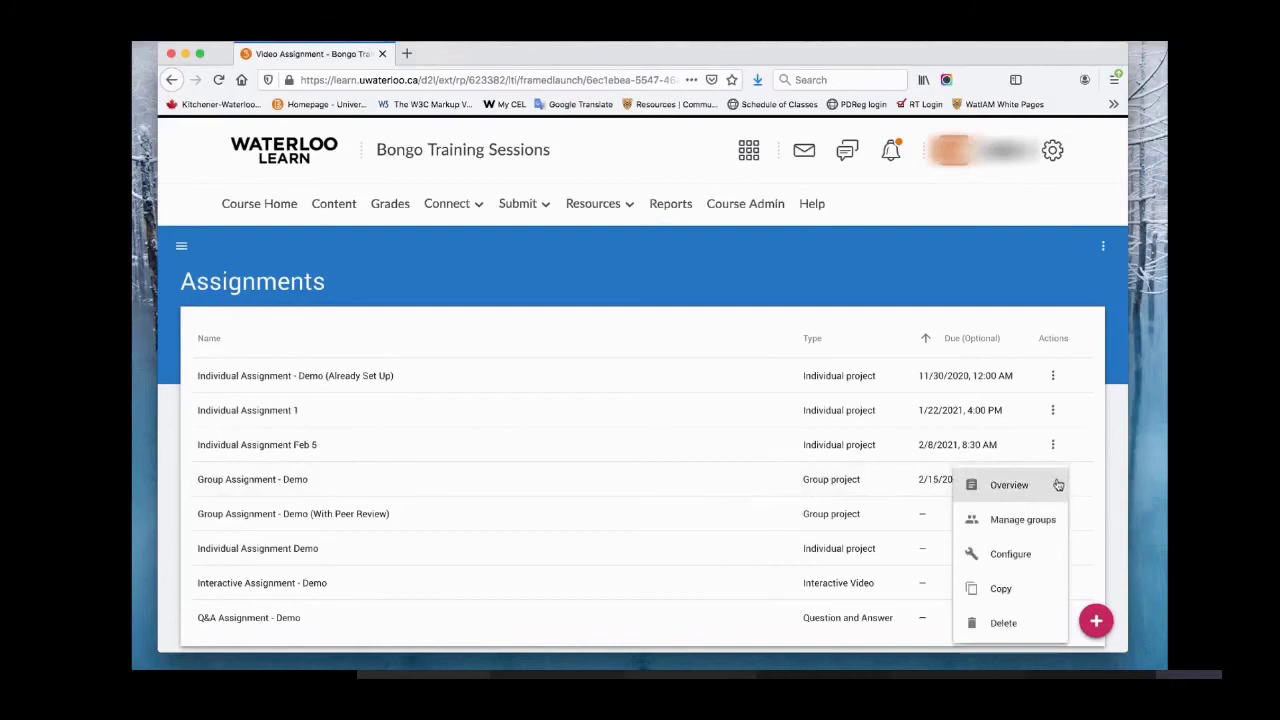
left_click(1029, 521)
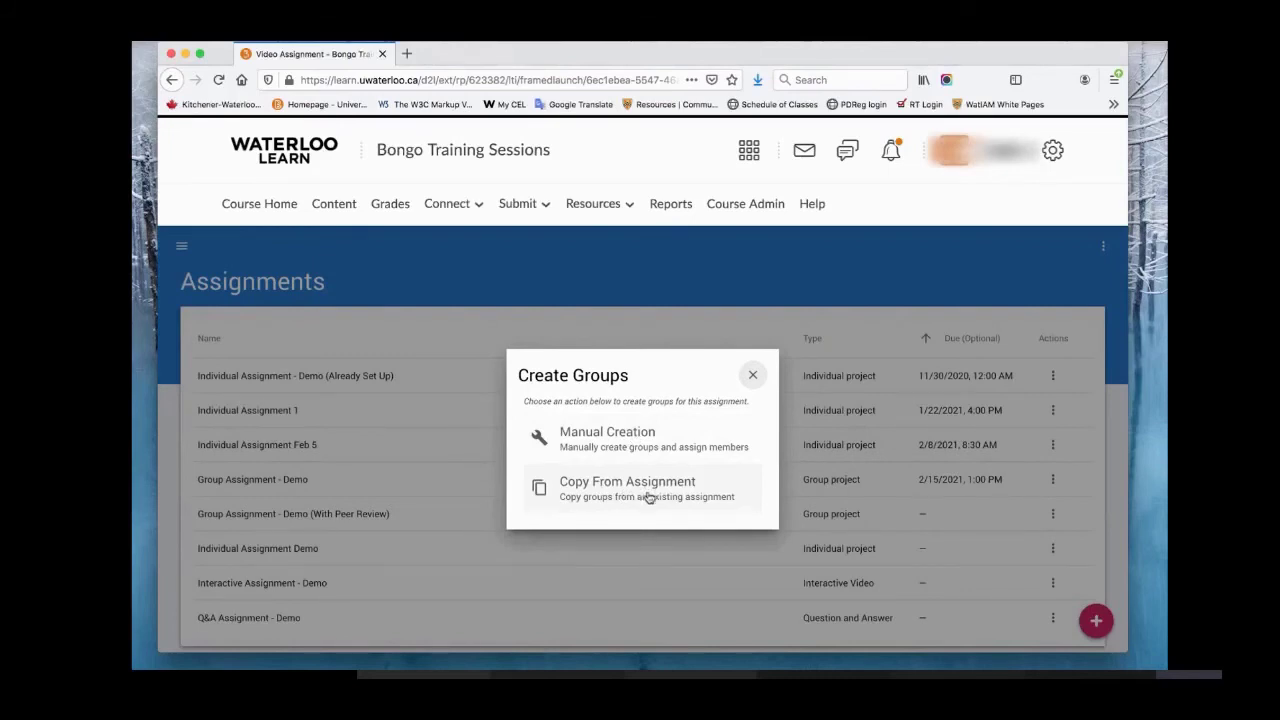
left_click(622, 443)
scroll(704, 440, "down", 1)
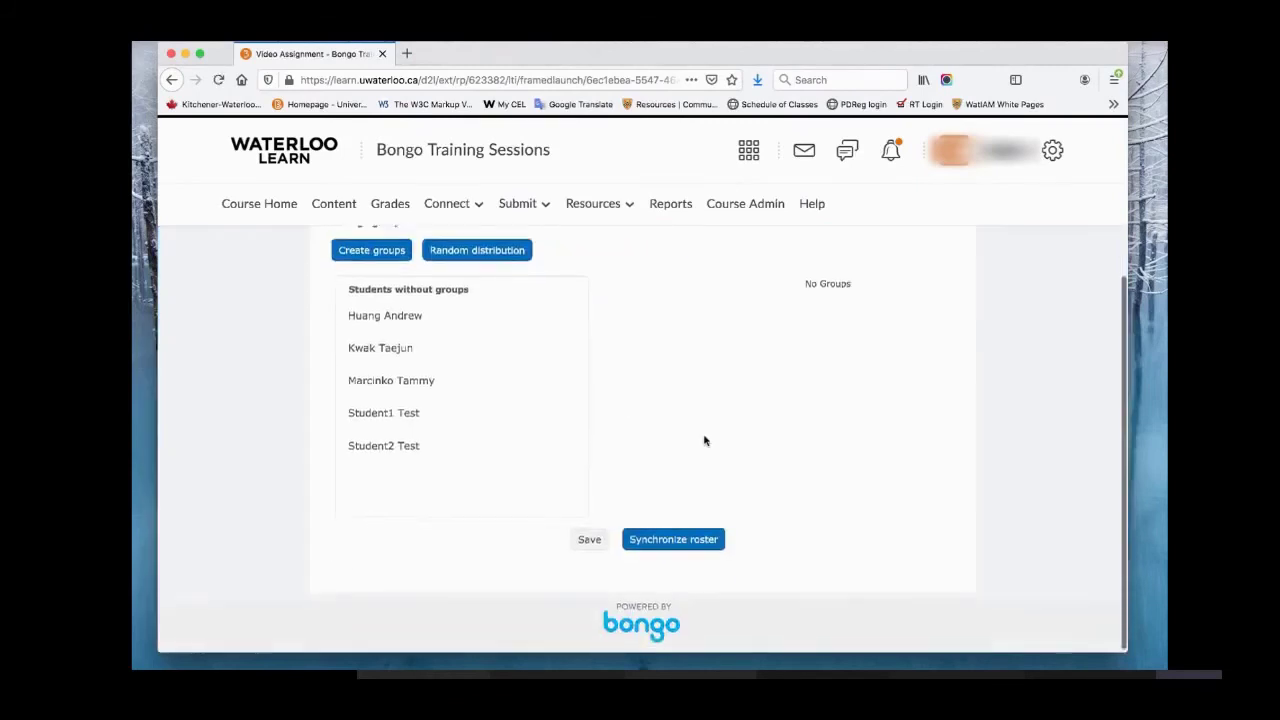
scroll(704, 440, "up", 1)
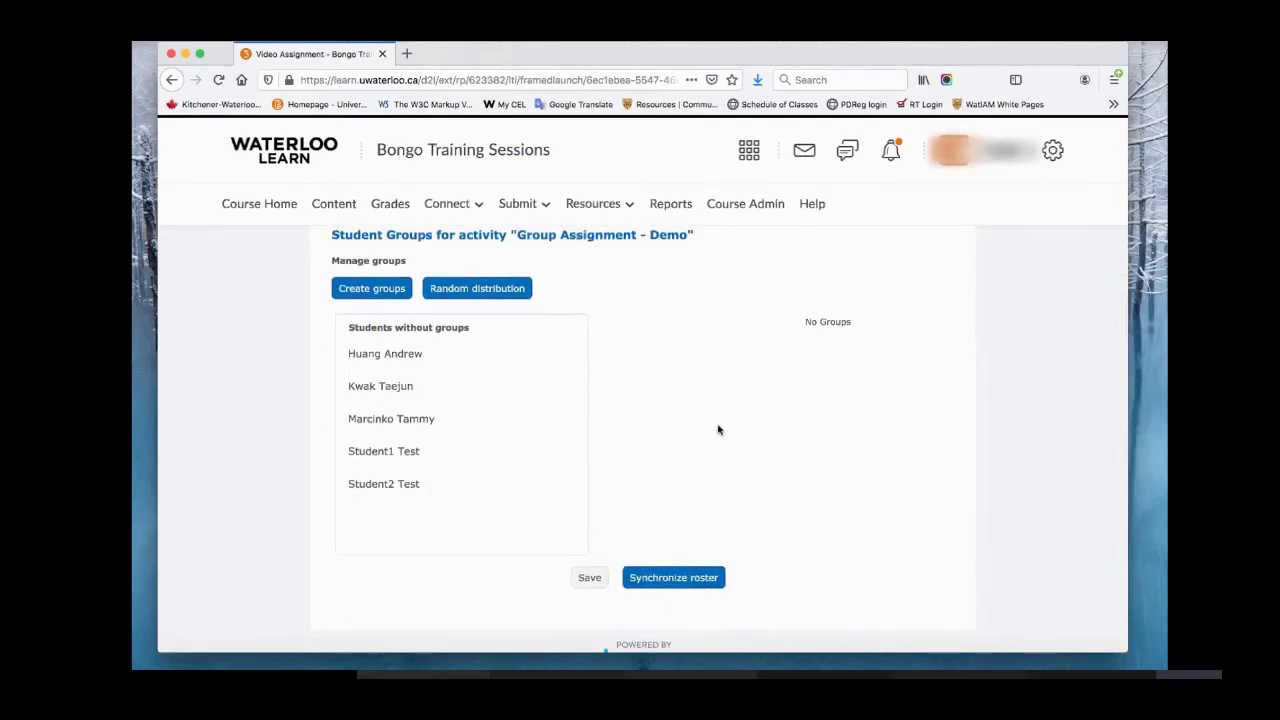
Step: Create two empty groups for Group Assignment - Demo
left_click(380, 292)
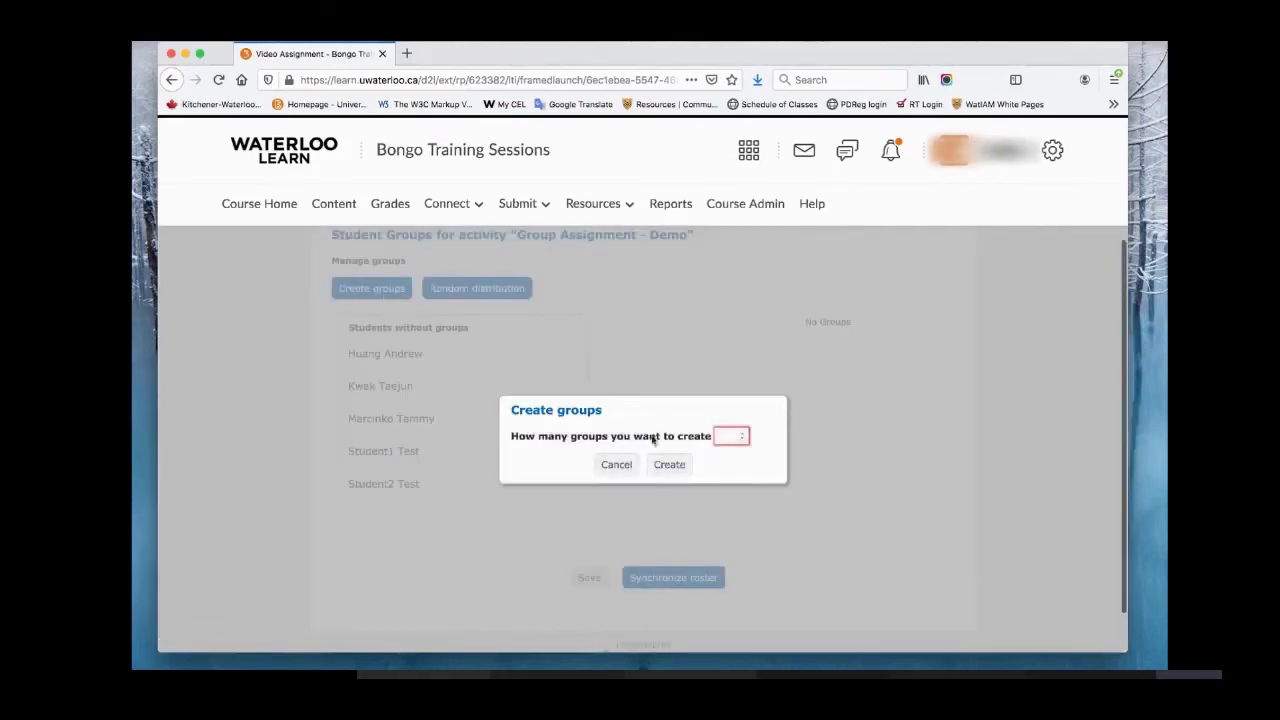
left_click(742, 433)
left_click(742, 433)
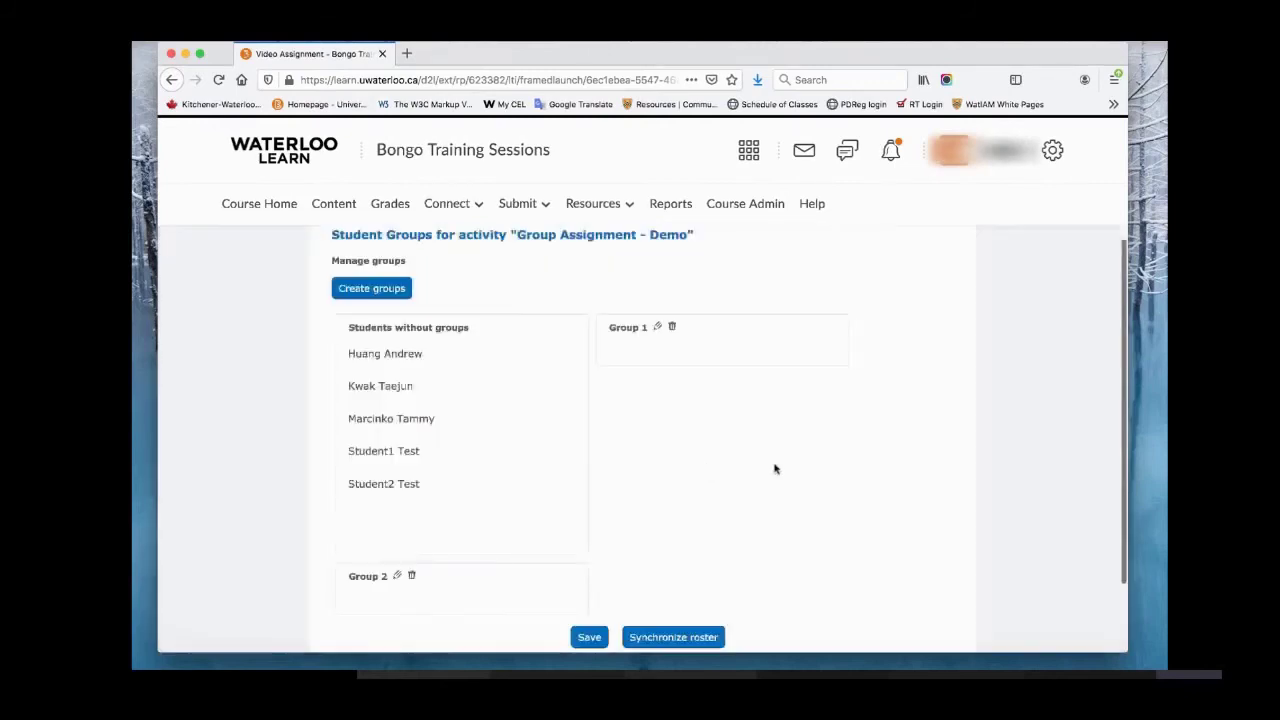
left_click(669, 465)
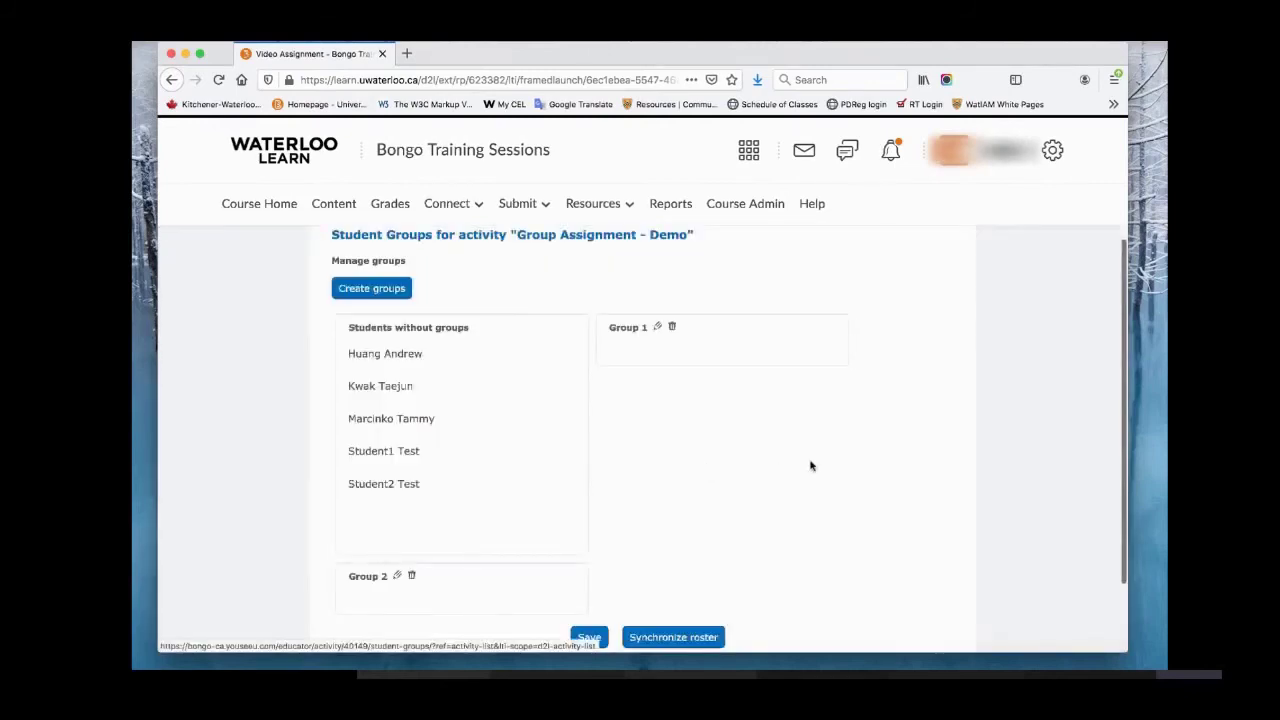
Step: Assign the first listed student and Student1 Test to Group 1, put the remaining three students in Group 2, and save the groups
left_click_drag(411, 354, 700, 351)
left_click_drag(391, 412, 649, 354)
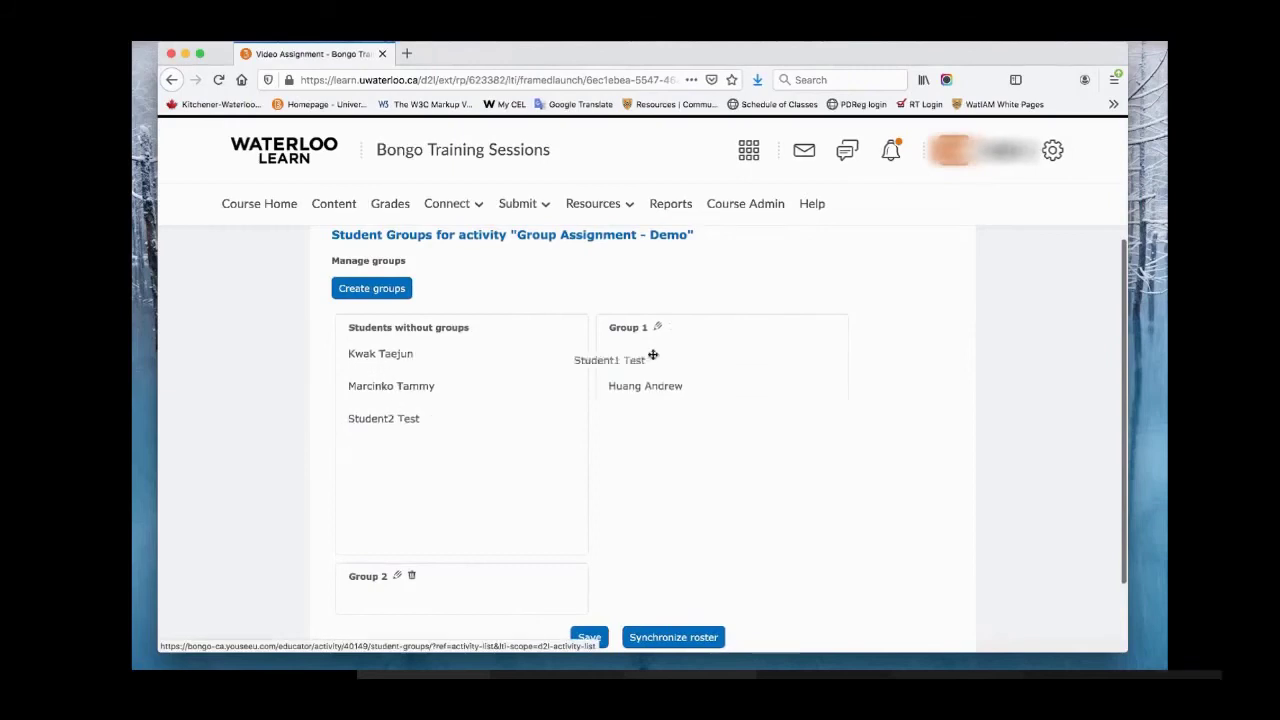
left_click_drag(402, 428, 403, 608)
left_click_drag(408, 390, 414, 588)
left_click_drag(403, 358, 410, 592)
scroll(731, 527, "down", 3)
scroll(755, 520, "up", 1)
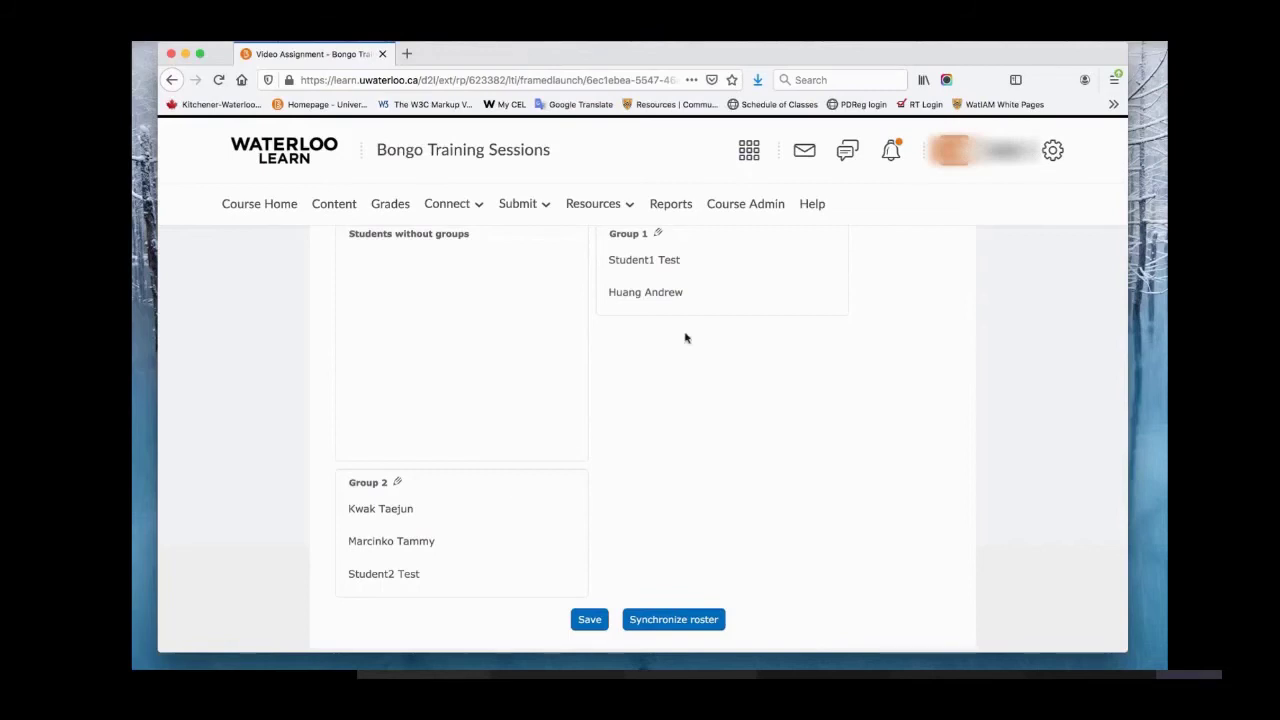
left_click(590, 620)
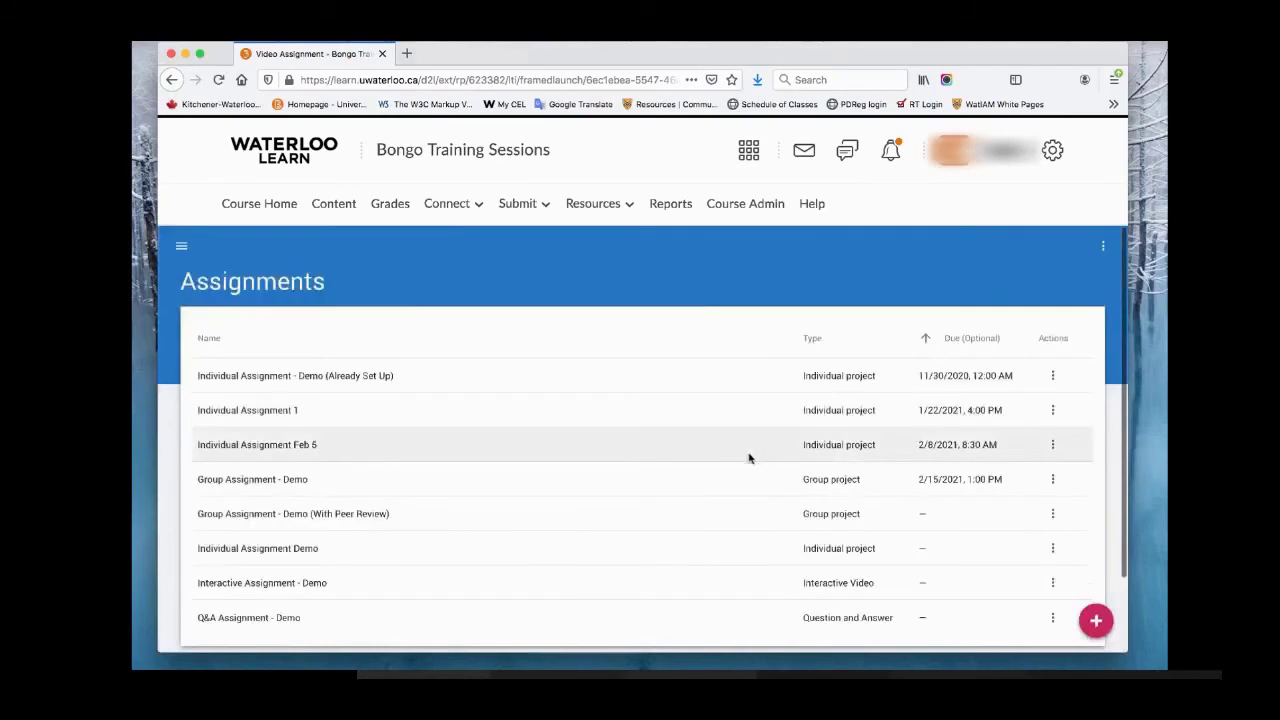
scroll(749, 454, "down", 2)
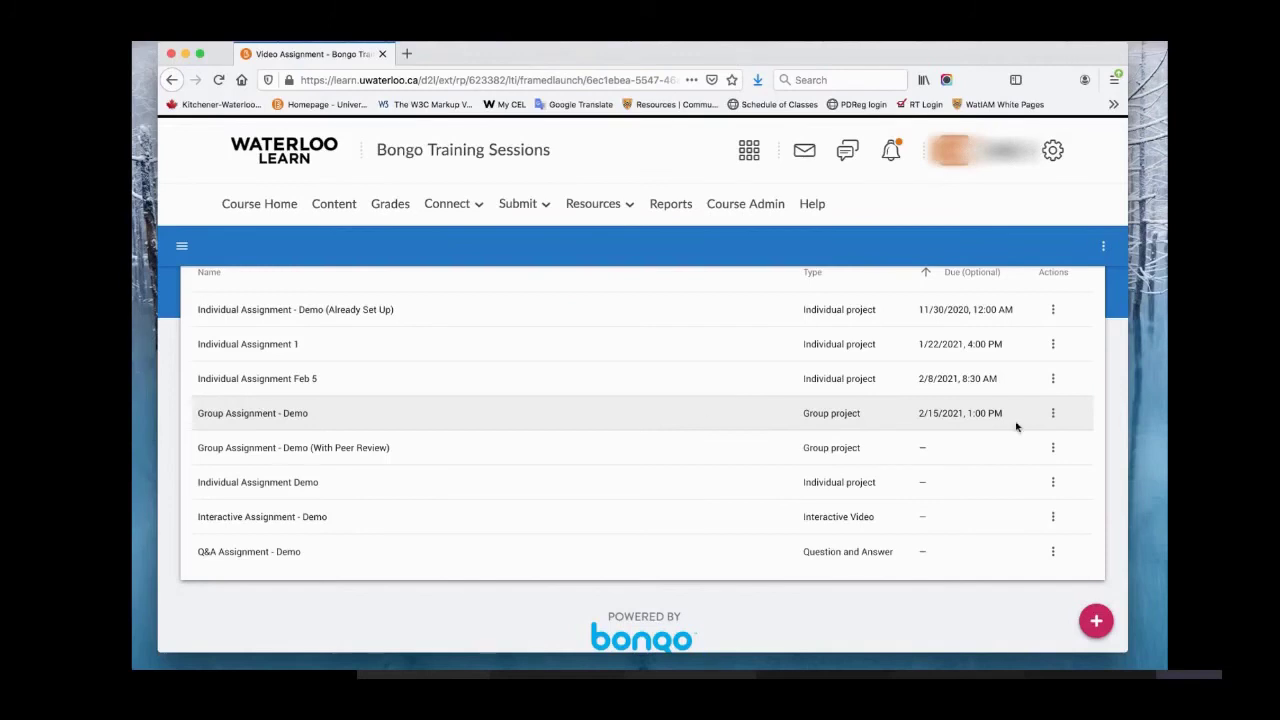
left_click(1052, 413)
left_click(1020, 487)
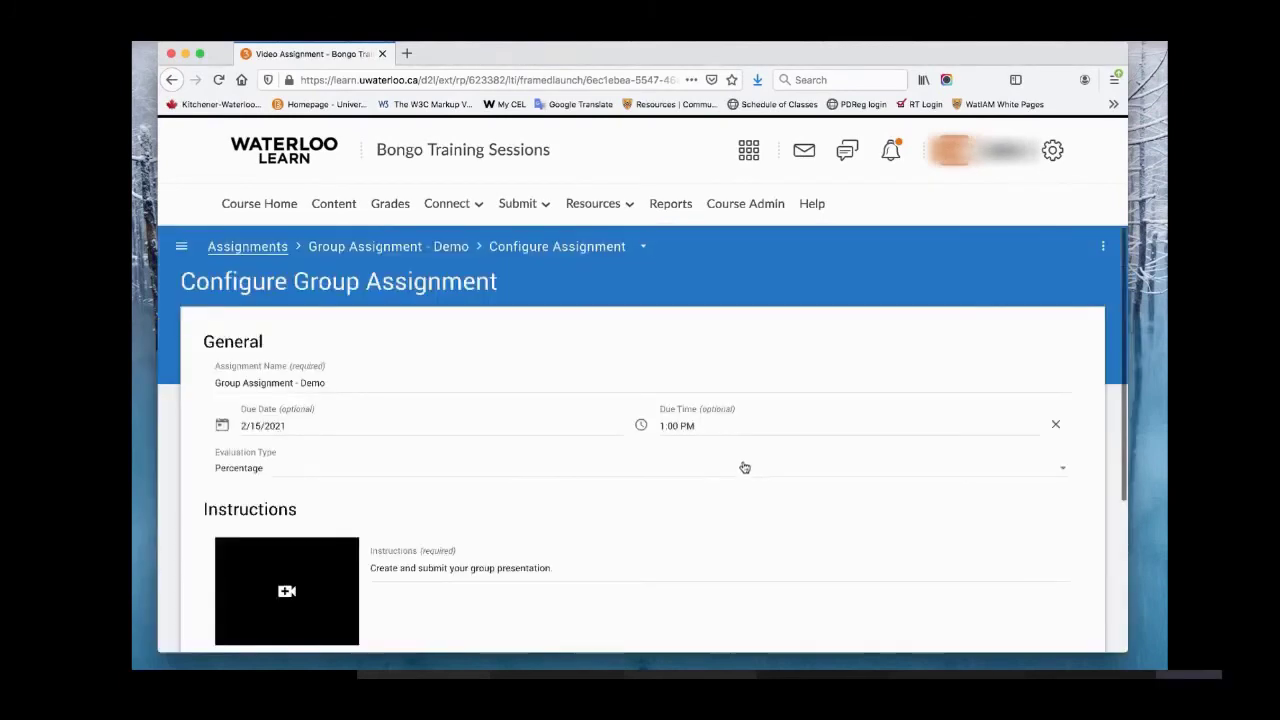
left_click(250, 247)
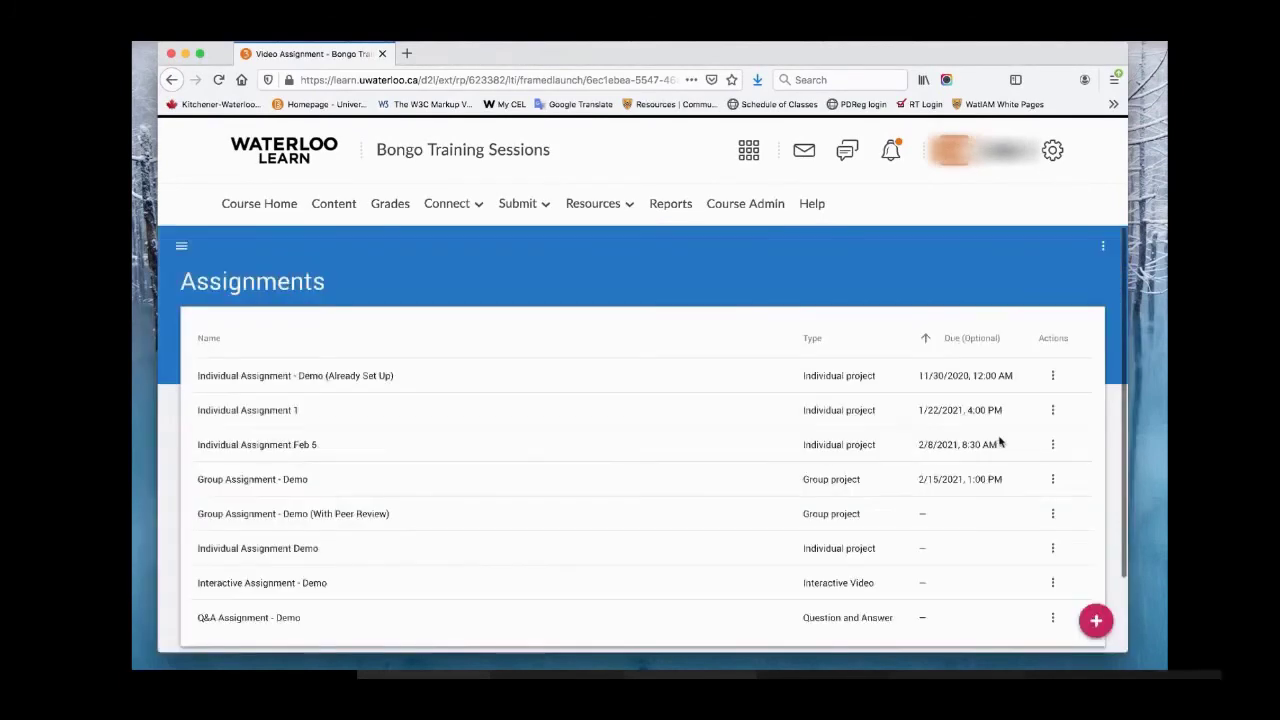
left_click(1051, 482)
left_click(1024, 556)
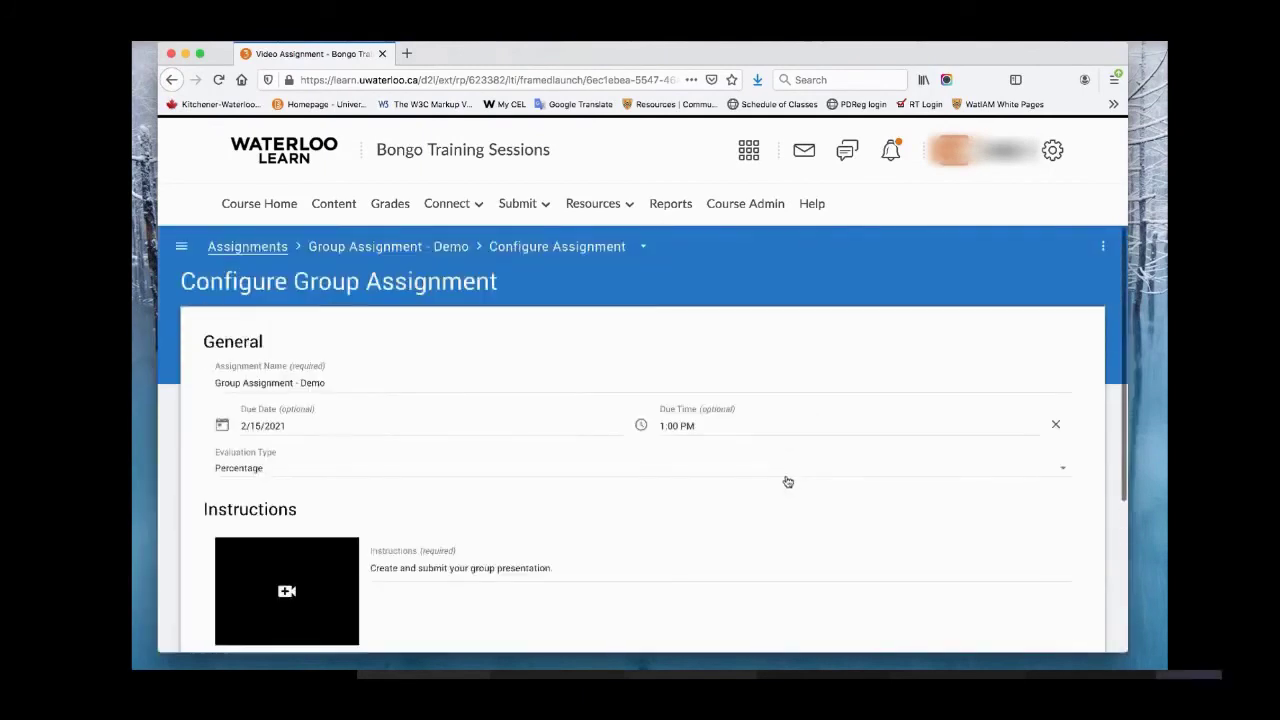
left_click(268, 248)
Step: Examine the overview of Group Assignment - Demo, including the learners' group memberships, and the assignment page of Test Student1
left_click(1055, 480)
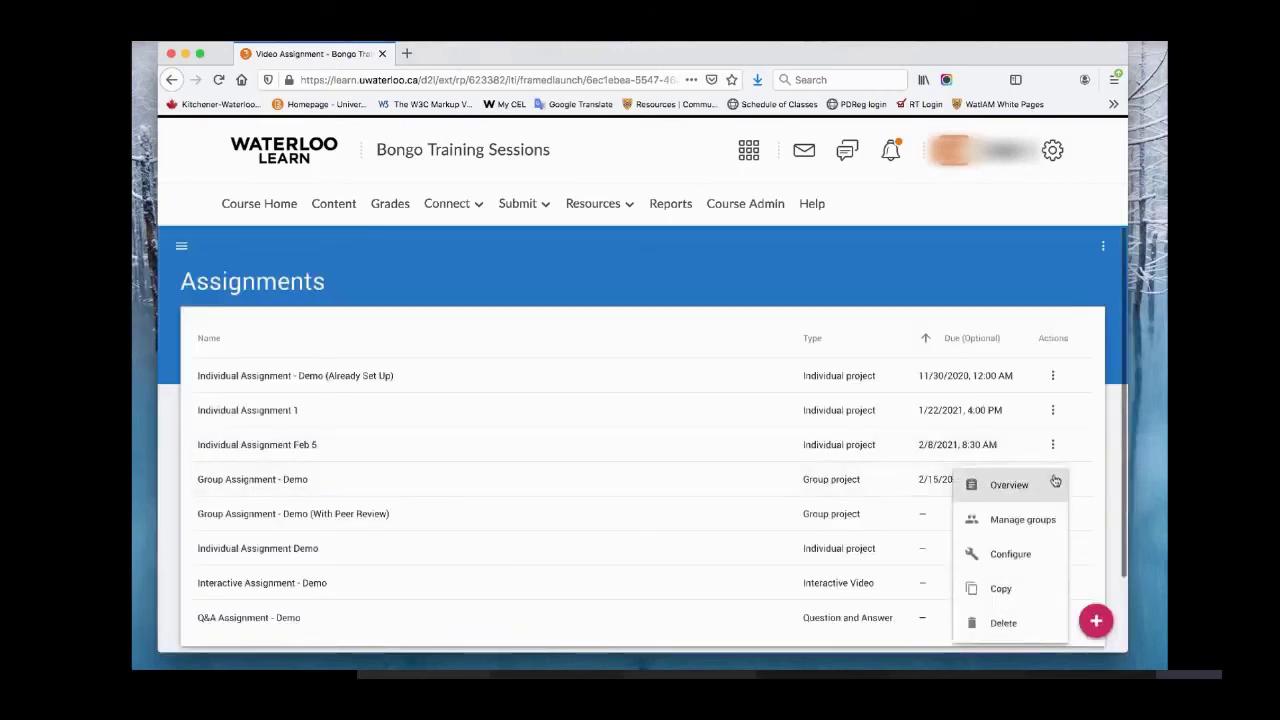
left_click(1039, 494)
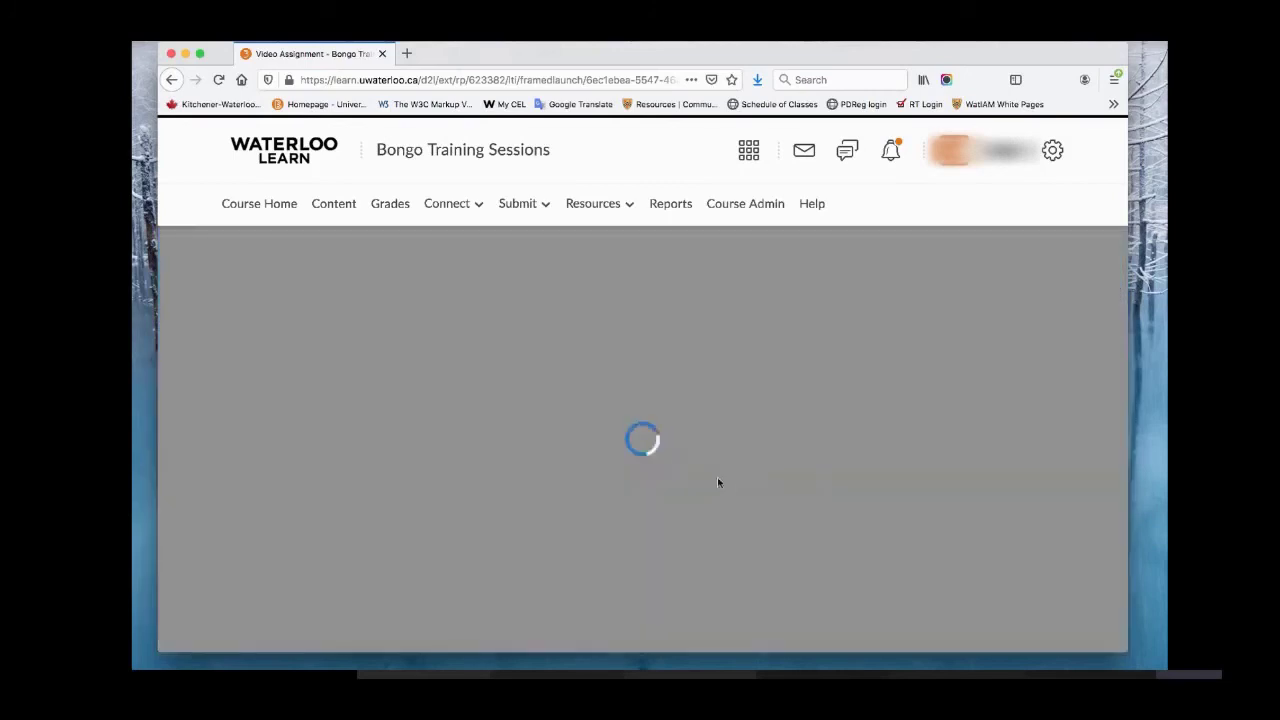
scroll(730, 487, "down", 3)
scroll(745, 489, "up", 3)
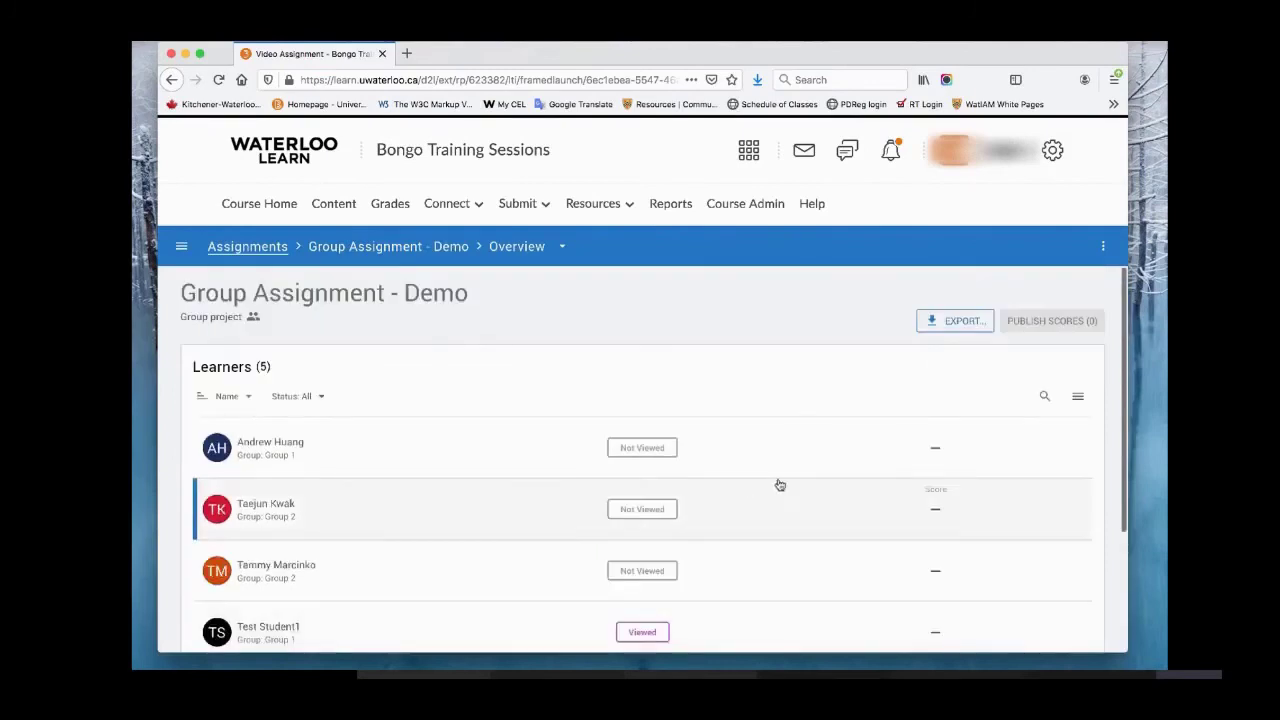
scroll(846, 463, "down", 3)
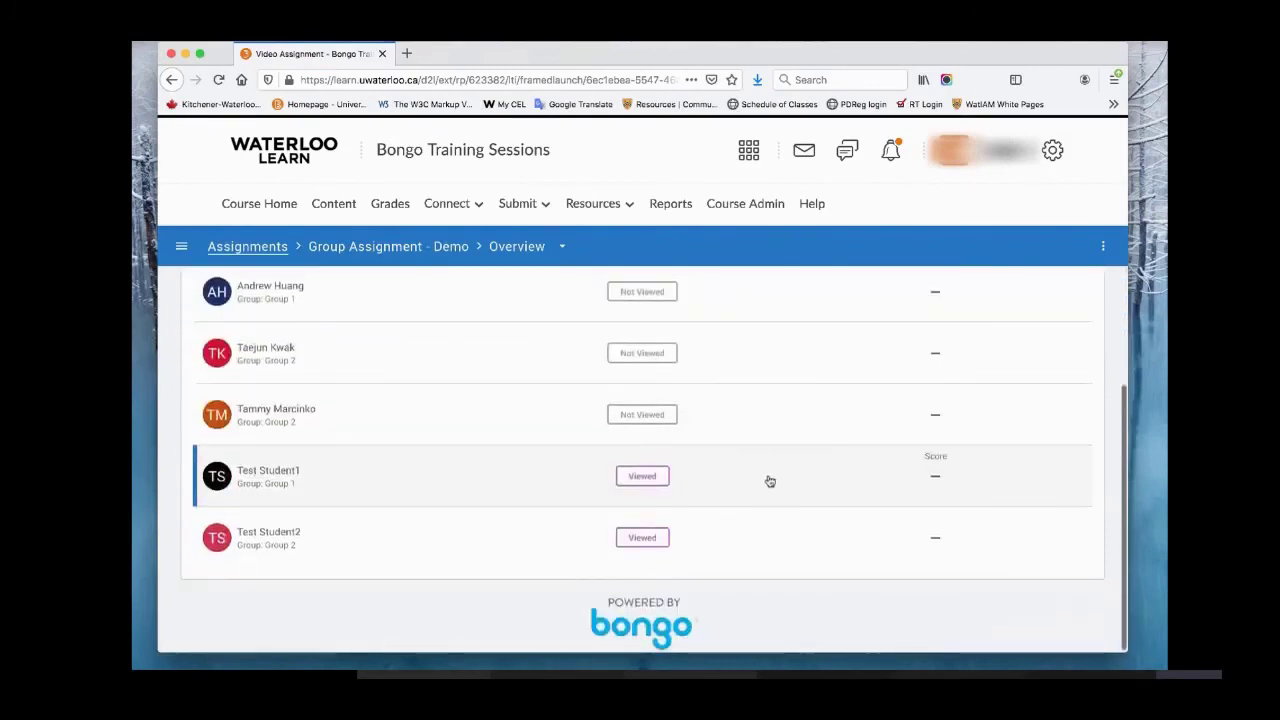
scroll(770, 474, "up", 3)
left_click(650, 632)
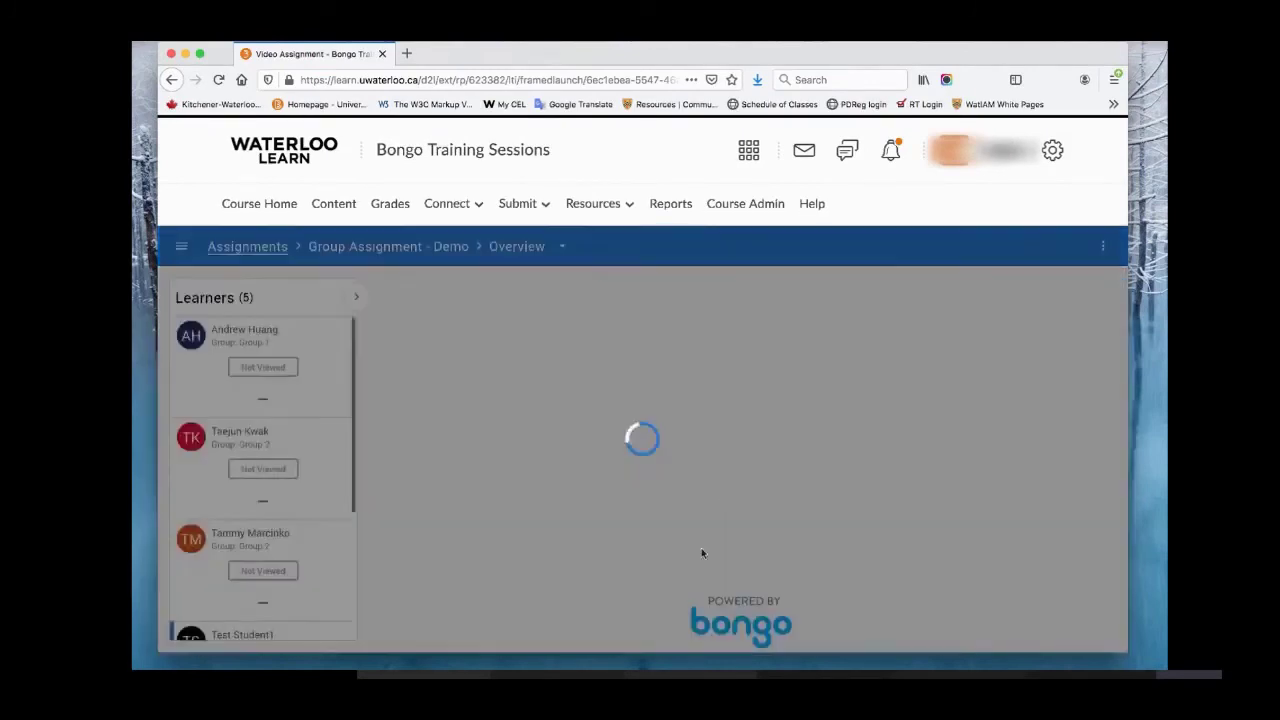
scroll(730, 493, "down", 2)
scroll(730, 493, "up", 2)
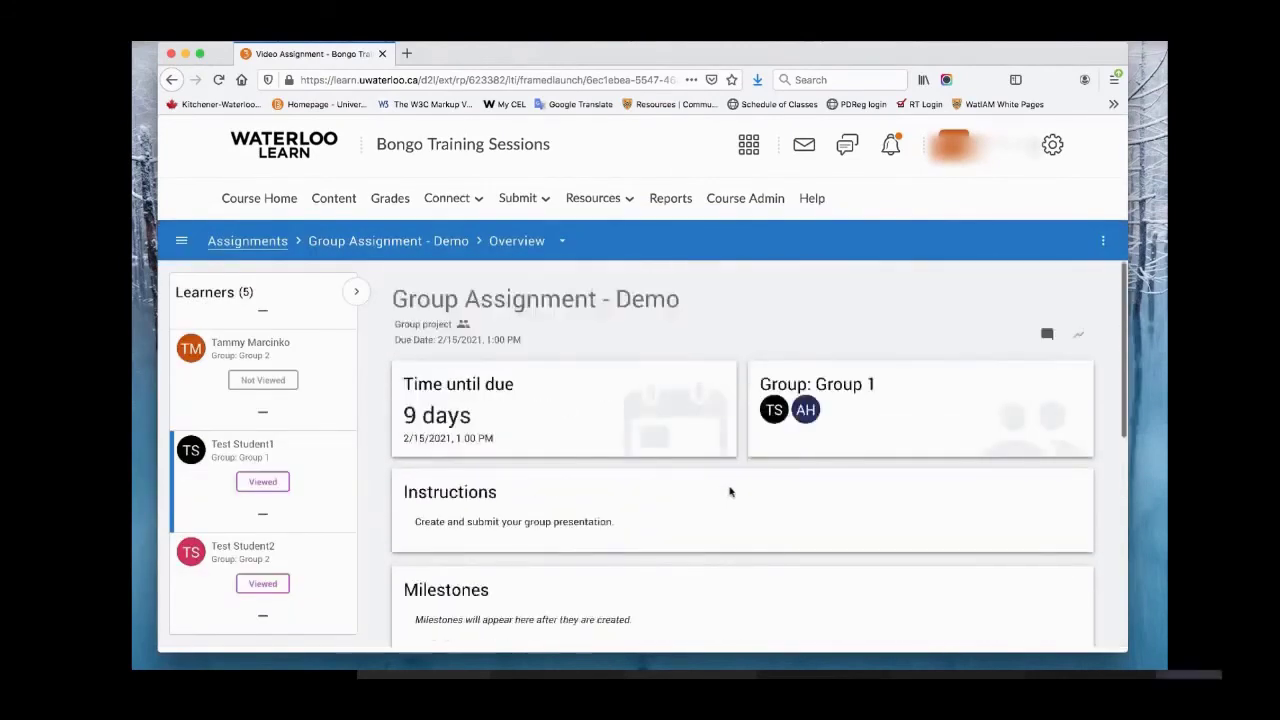
Step: Open the overview of Group Assignment - Demo (With Peer Review) and bring up the third listed learner's Group 1 submission for evaluation
left_click(250, 242)
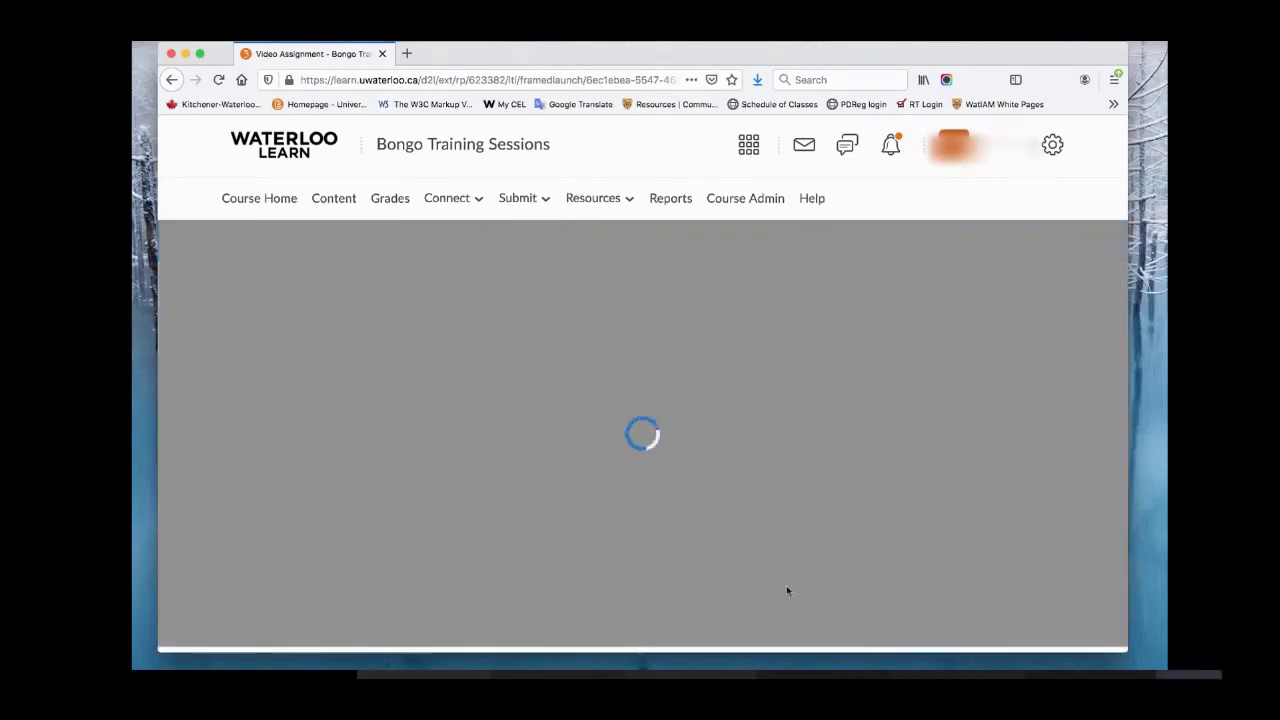
left_click(1053, 508)
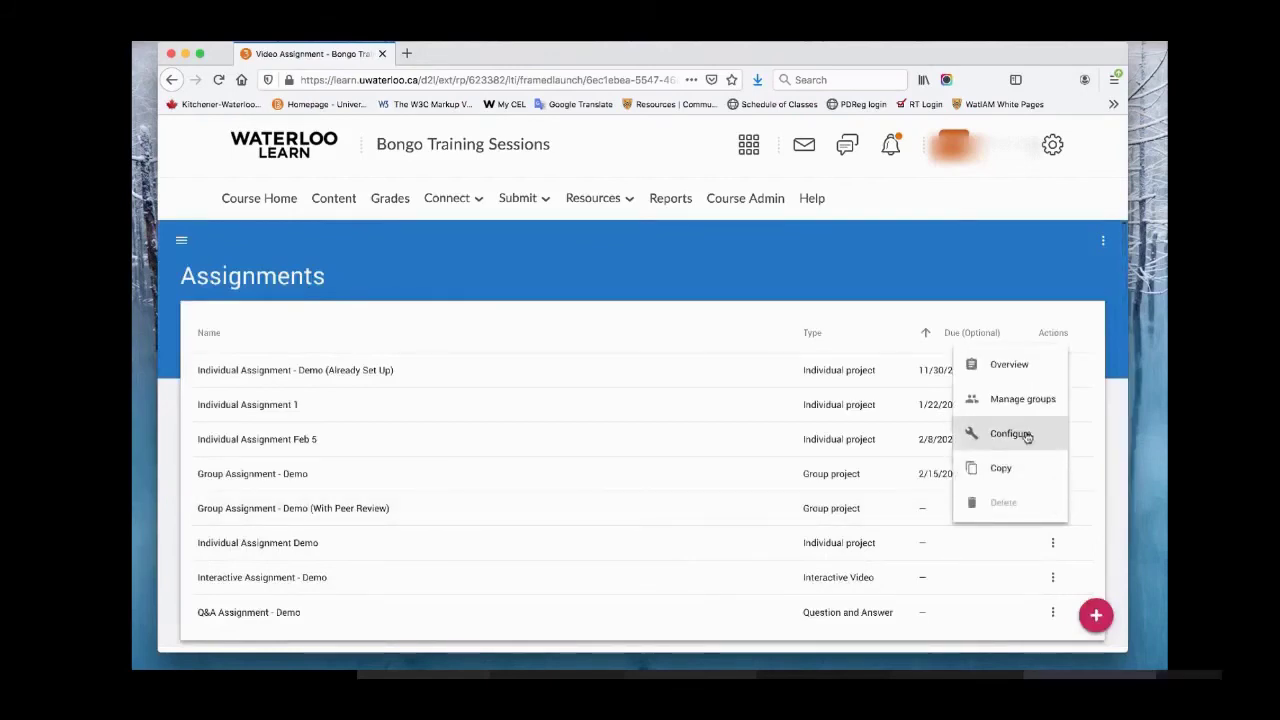
left_click(1025, 398)
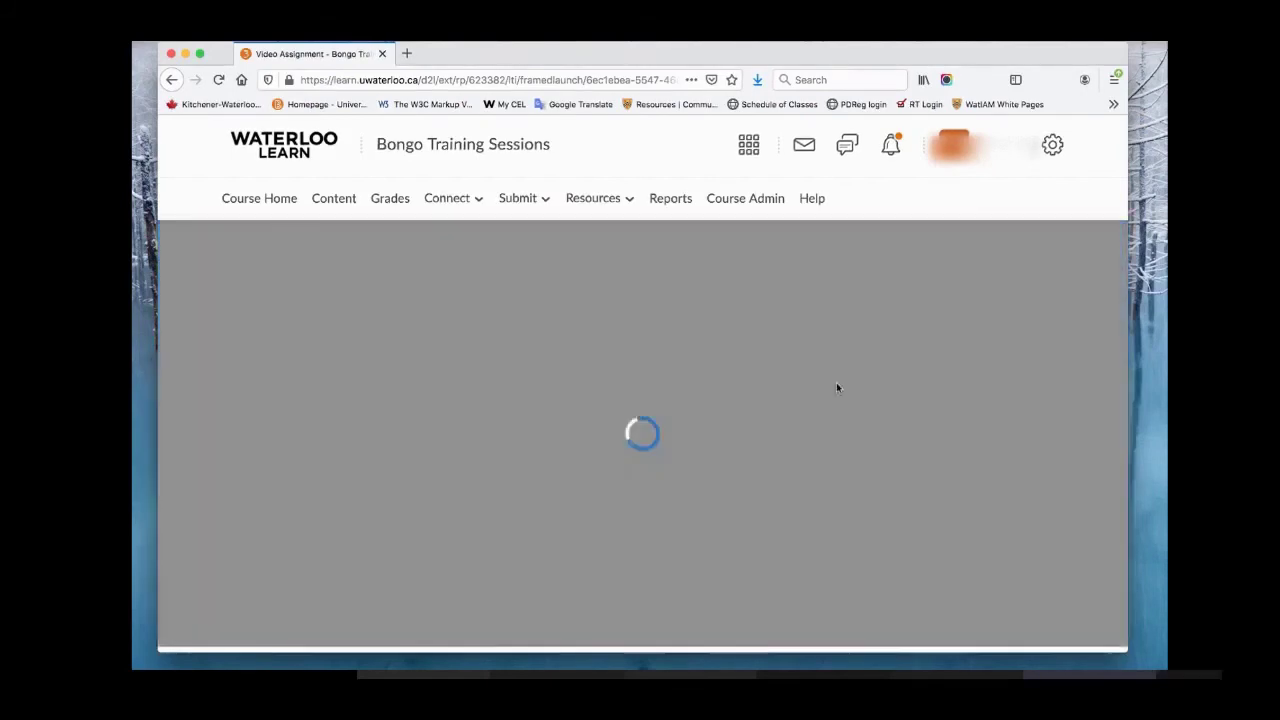
scroll(660, 466, "down", 2)
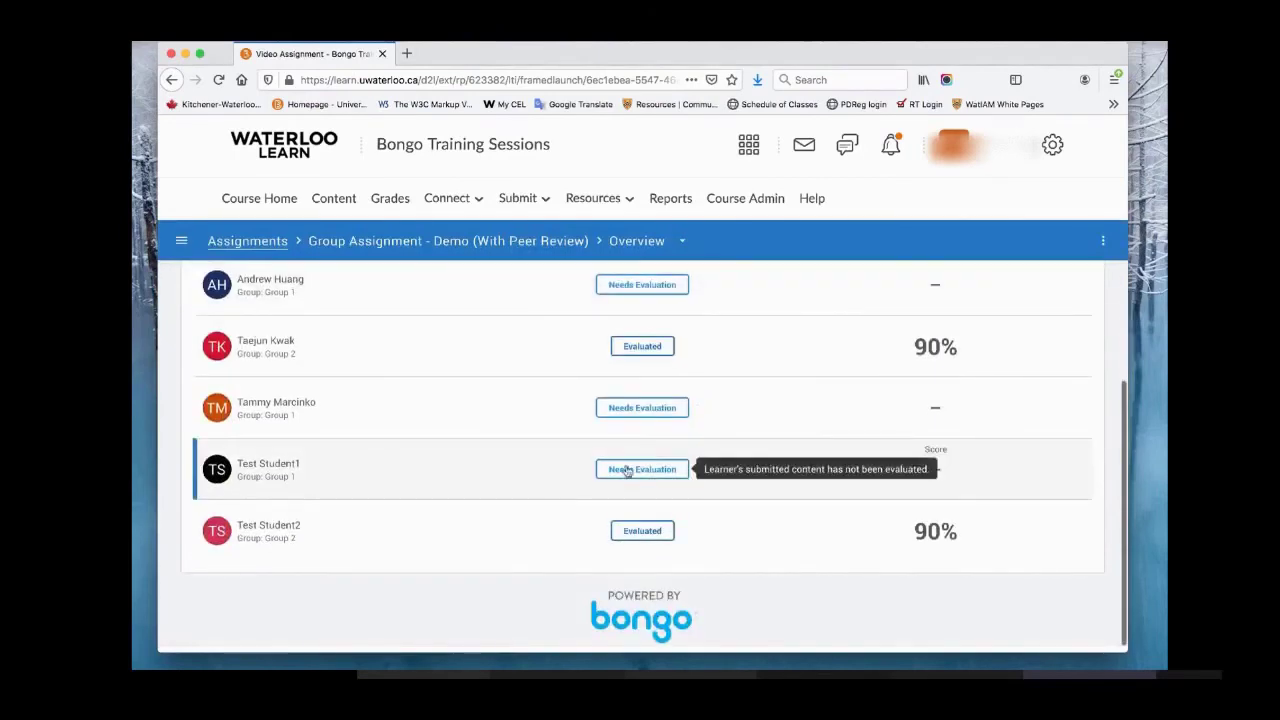
scroll(668, 410, "up", 1)
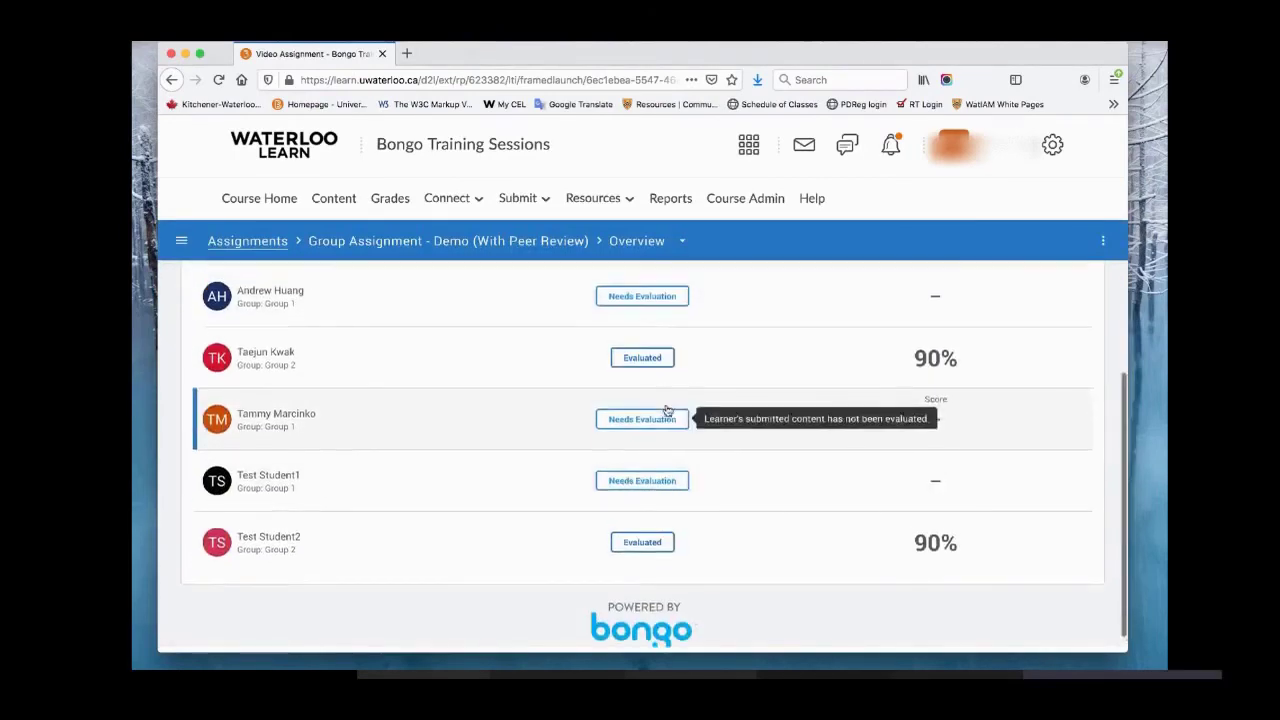
left_click(662, 421)
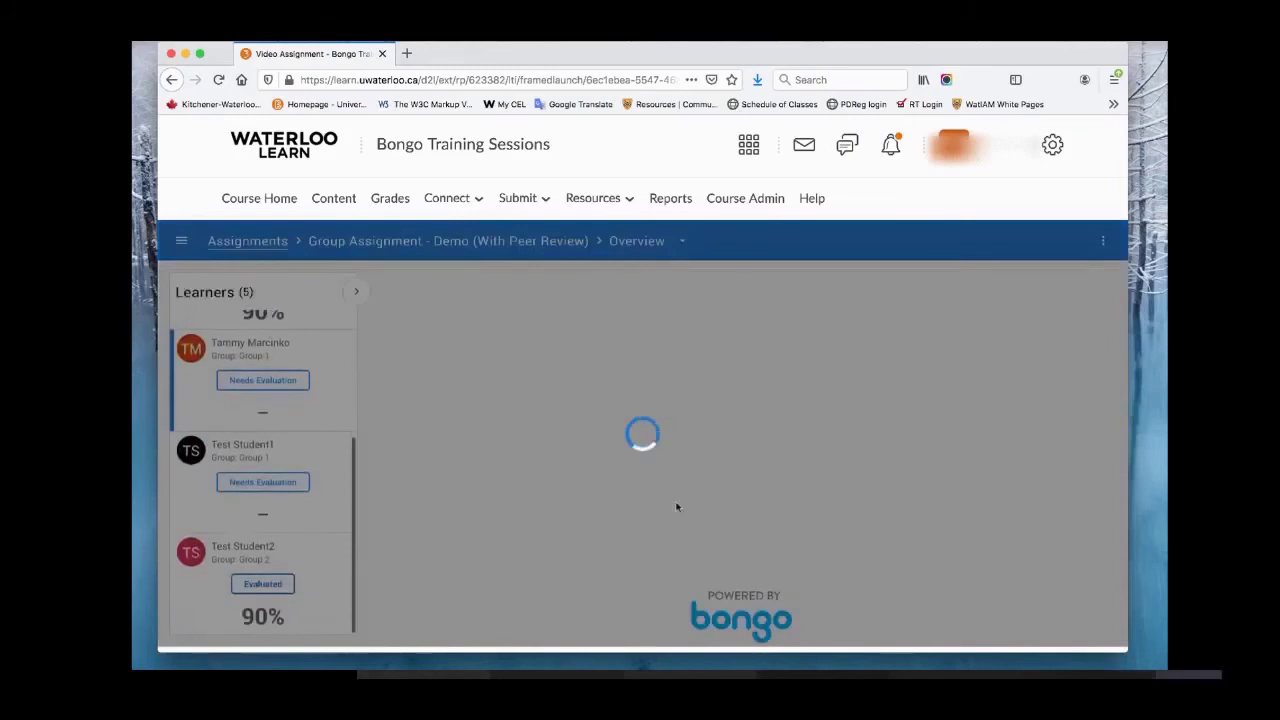
scroll(711, 523, "down", 3)
scroll(711, 523, "up", 2)
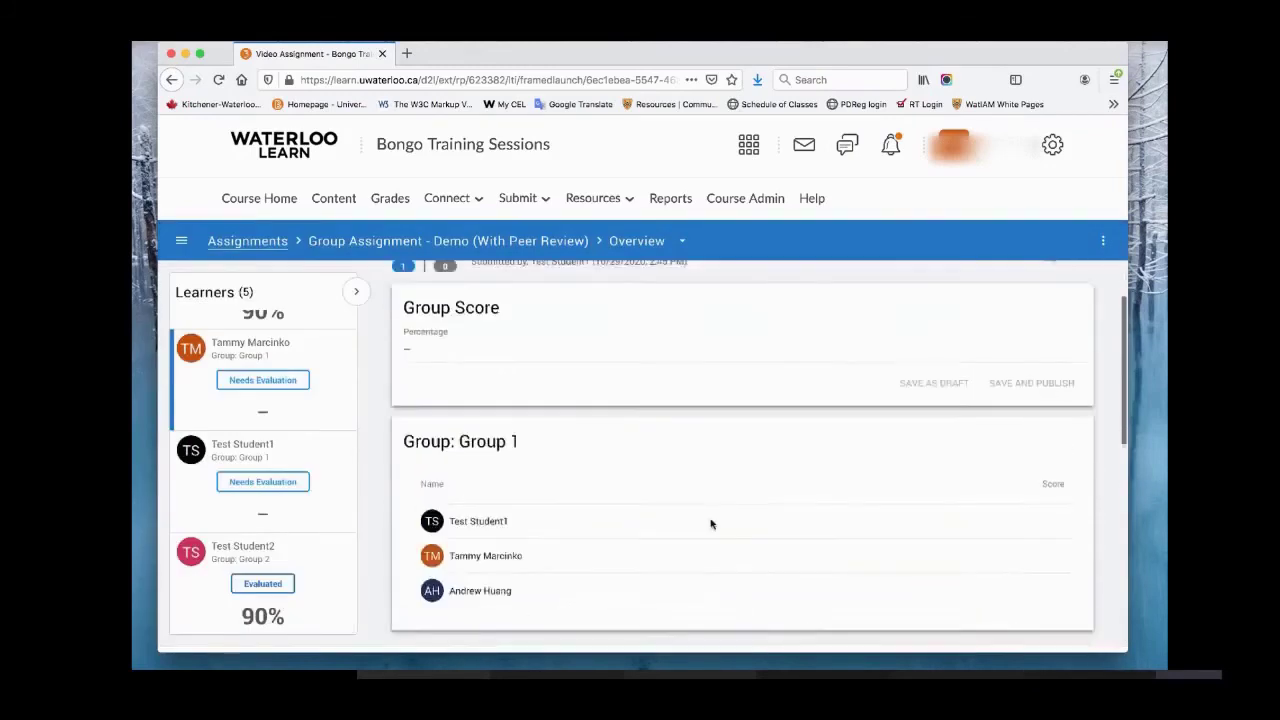
Step: Set the Group Score for Group 1 to 90% and save it as a draft
left_click(491, 370)
type("0")
key("BackSpace")
type("90")
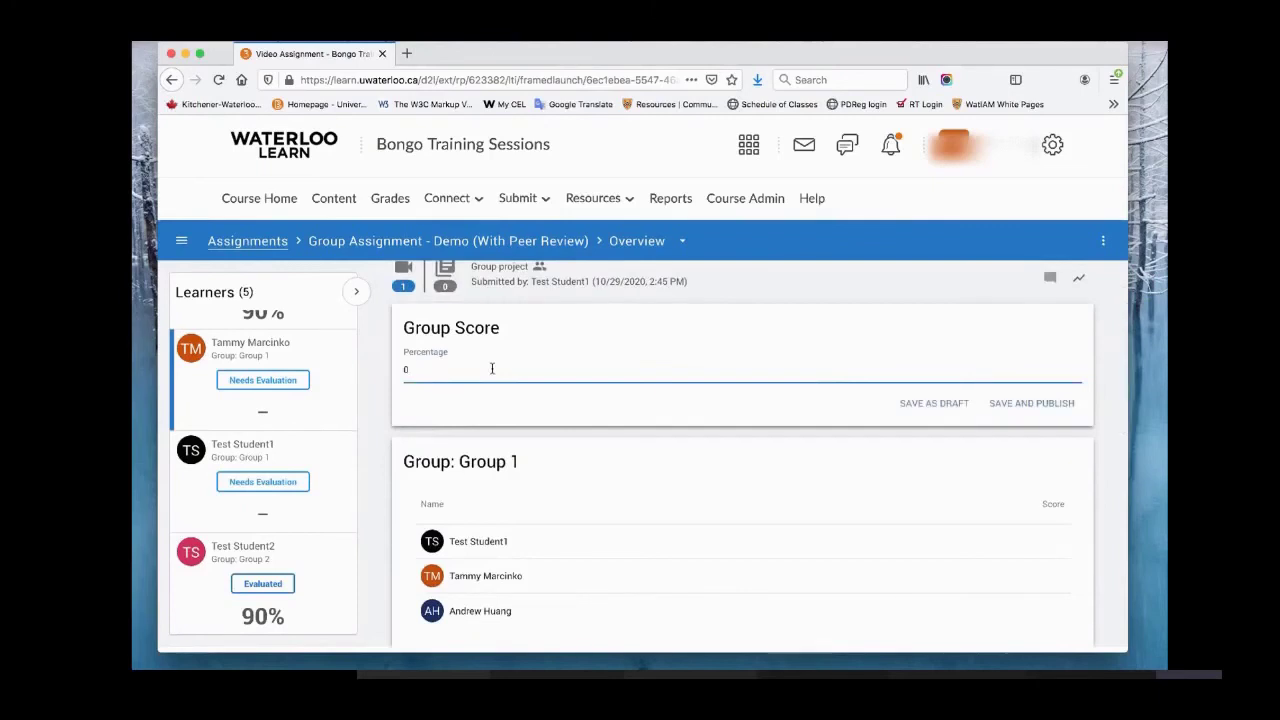
left_click(626, 474)
scroll(757, 477, "up", 1)
scroll(800, 497, "down", 1)
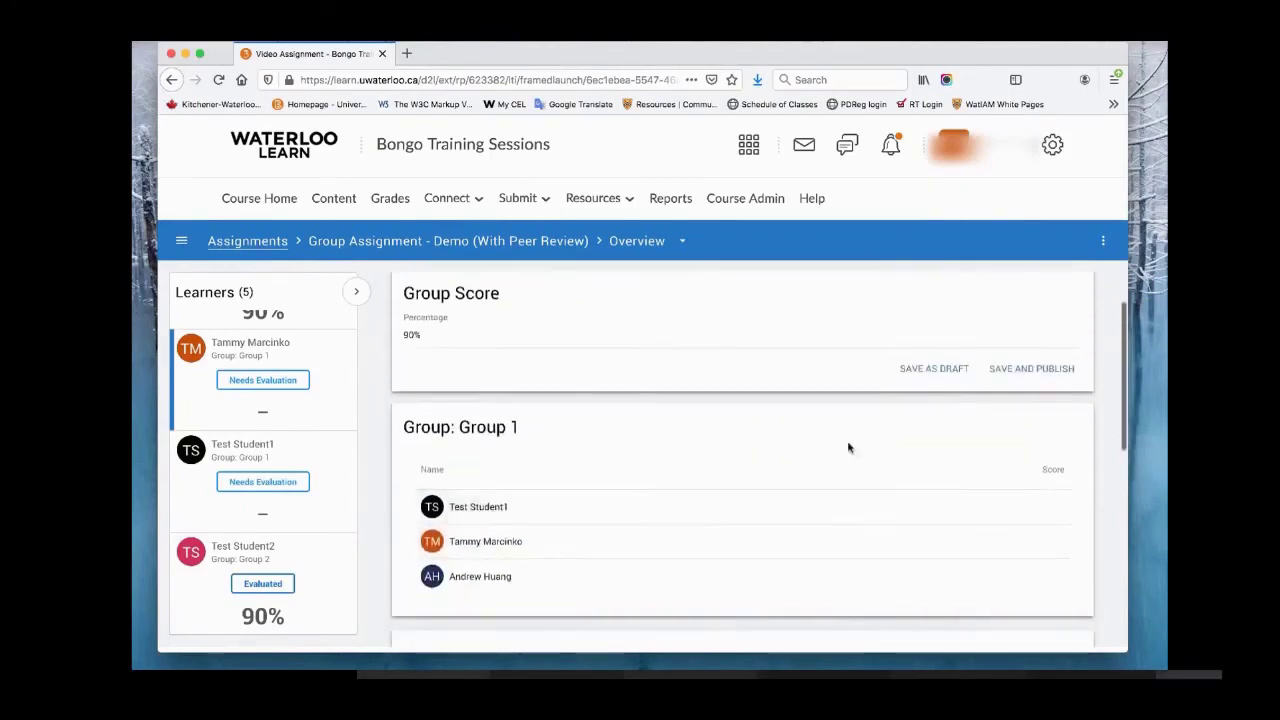
scroll(890, 425, "up", 1)
left_click(934, 420)
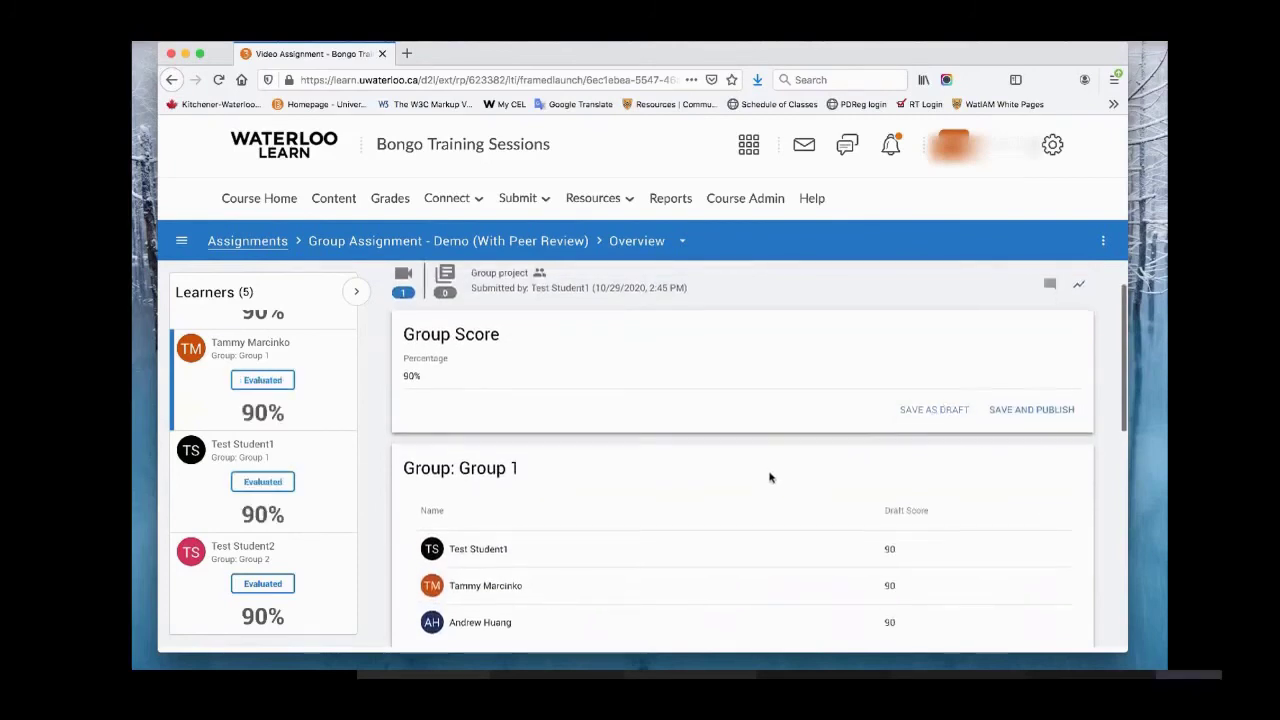
Step: Change the individual draft score of the second member listed in Group 1 to 70 and save it
scroll(769, 471, "down", 2)
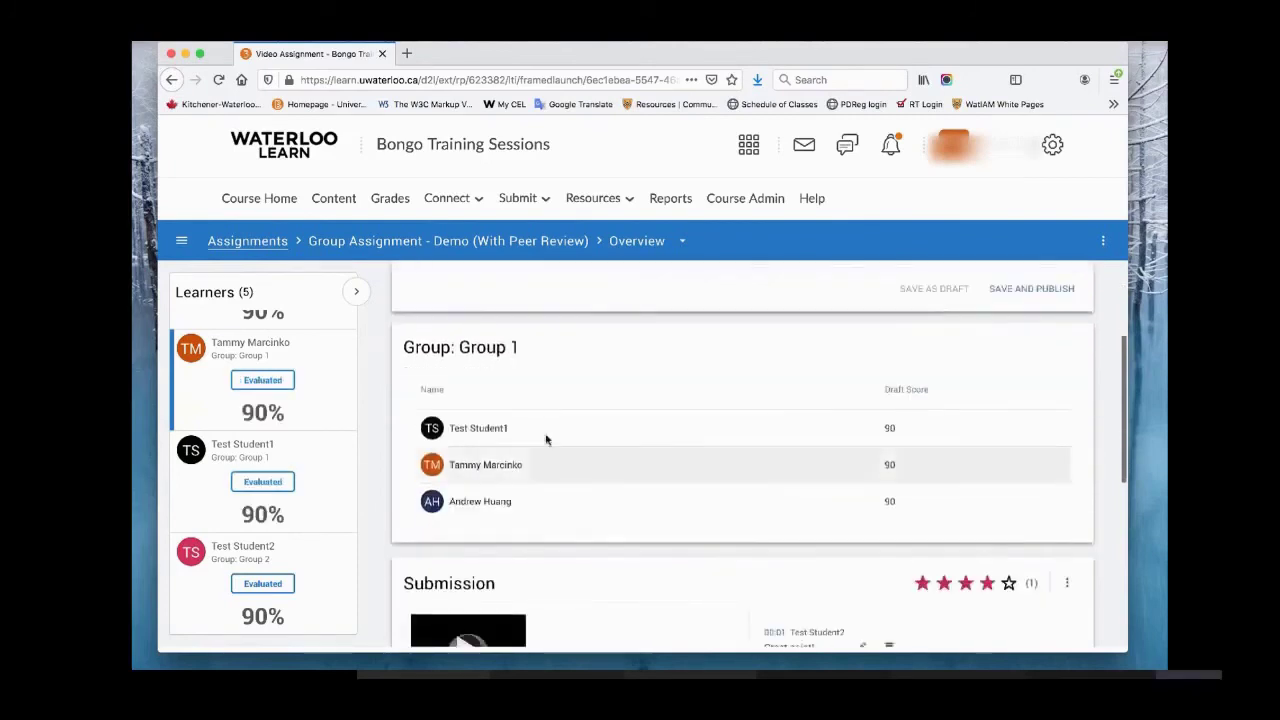
left_click(891, 468)
left_click_drag(912, 532, 894, 530)
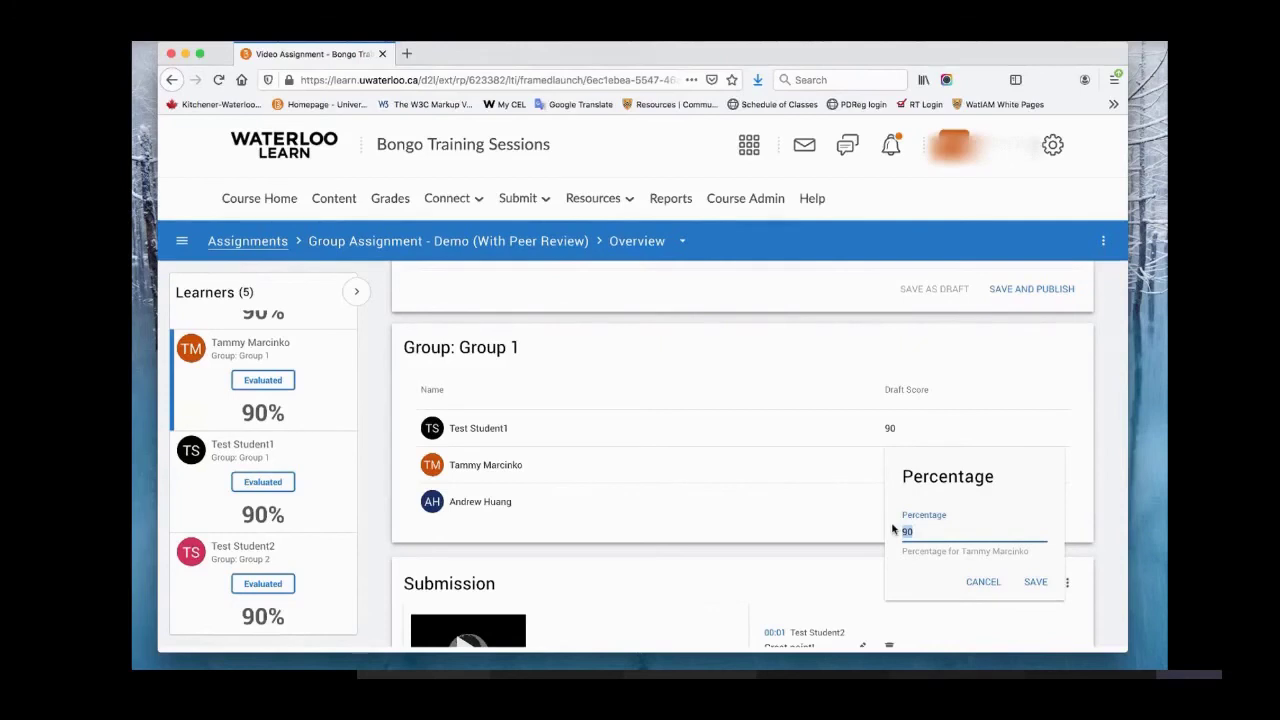
type("70")
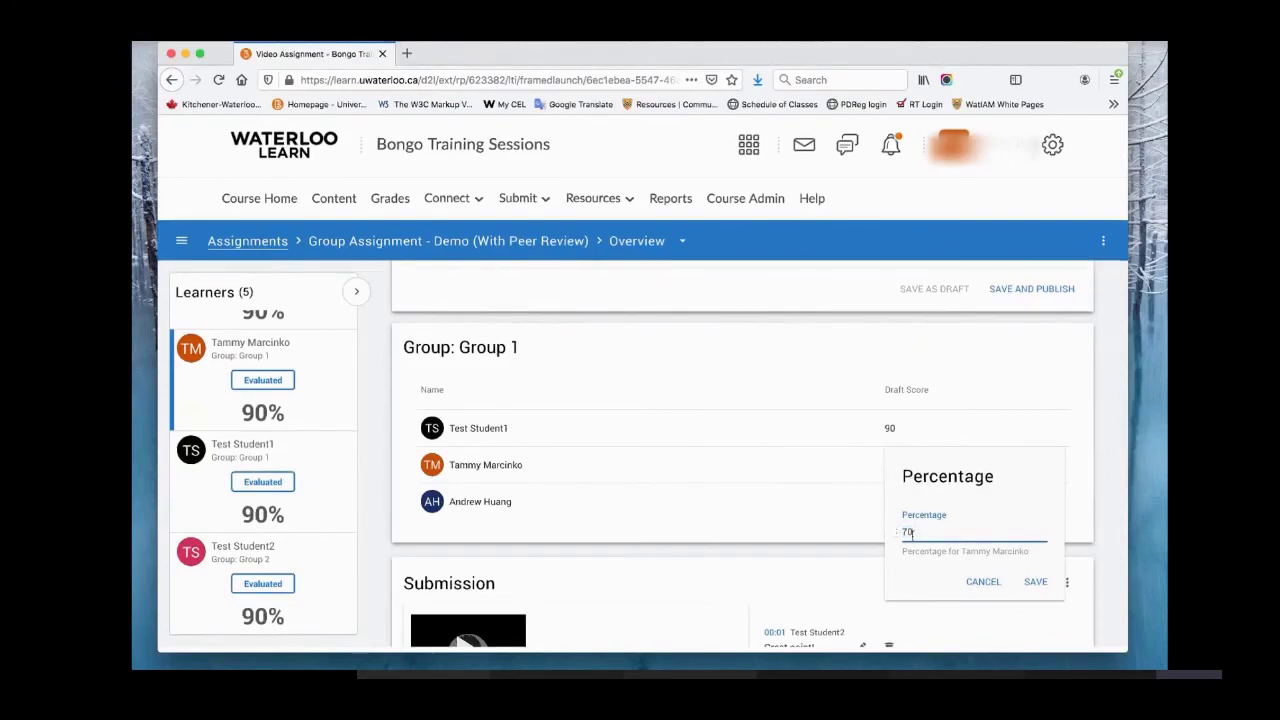
left_click(1034, 580)
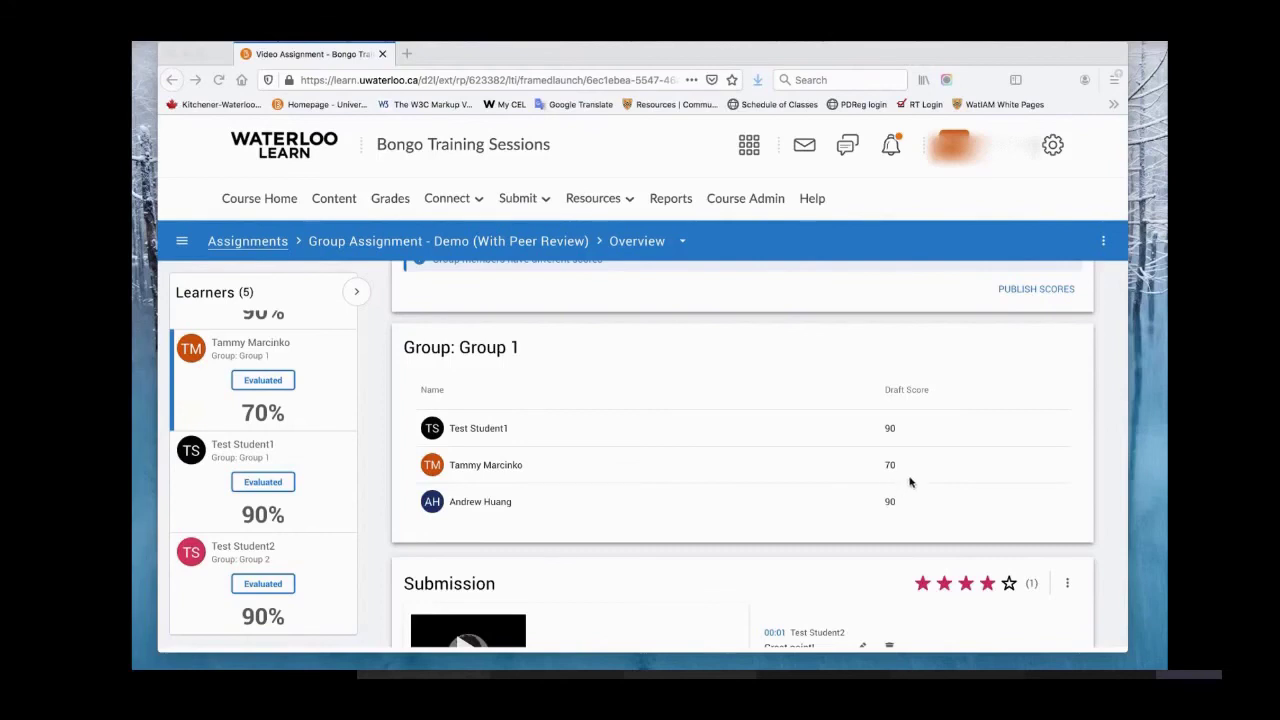
Step: Examine Group 1's draft scores, submitted video, star rating and time-stamped peer comments in Group Assignment - Demo (With Peer Review)
scroll(925, 482, "down", 3)
scroll(925, 482, "up", 2)
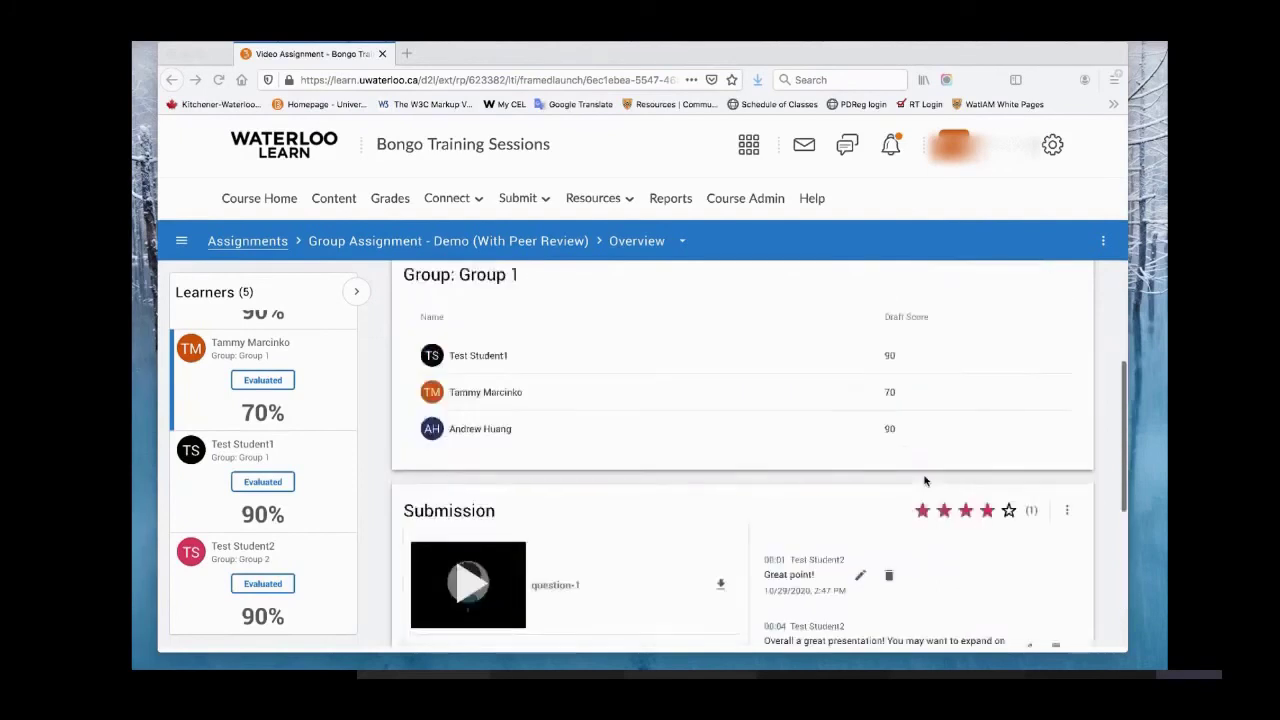
scroll(926, 481, "down", 2)
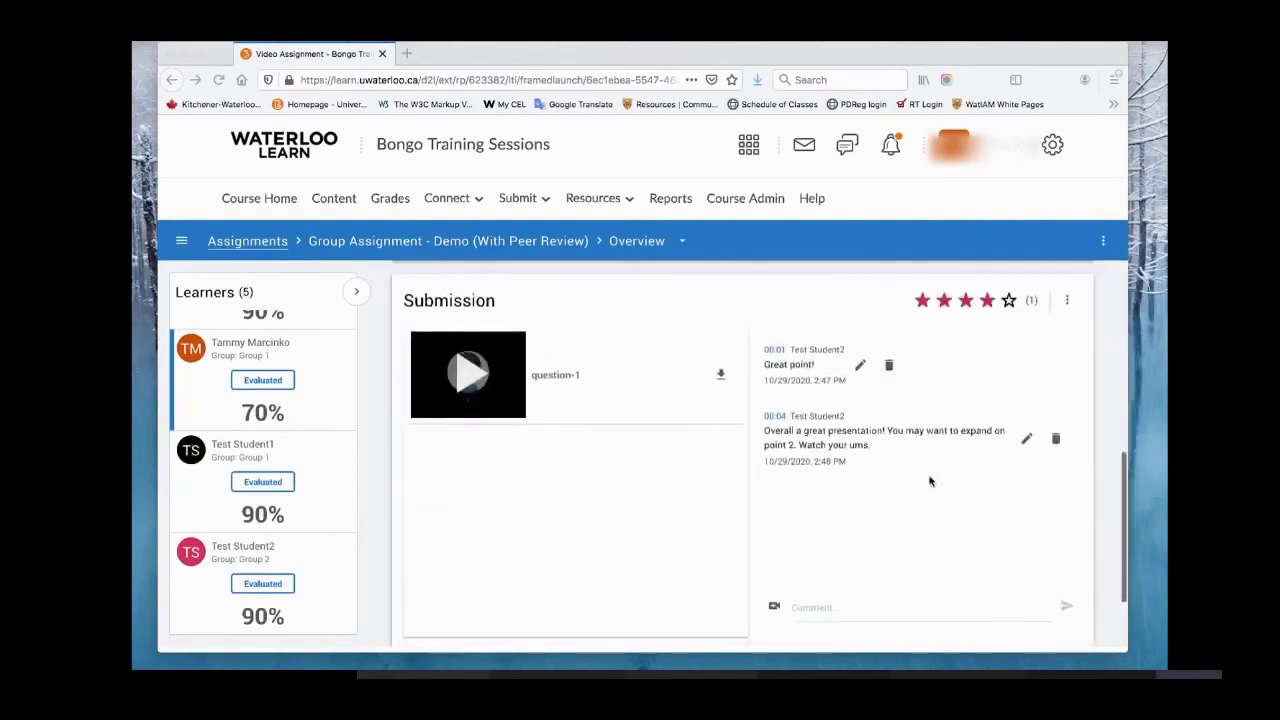
scroll(575, 466, "down", 1)
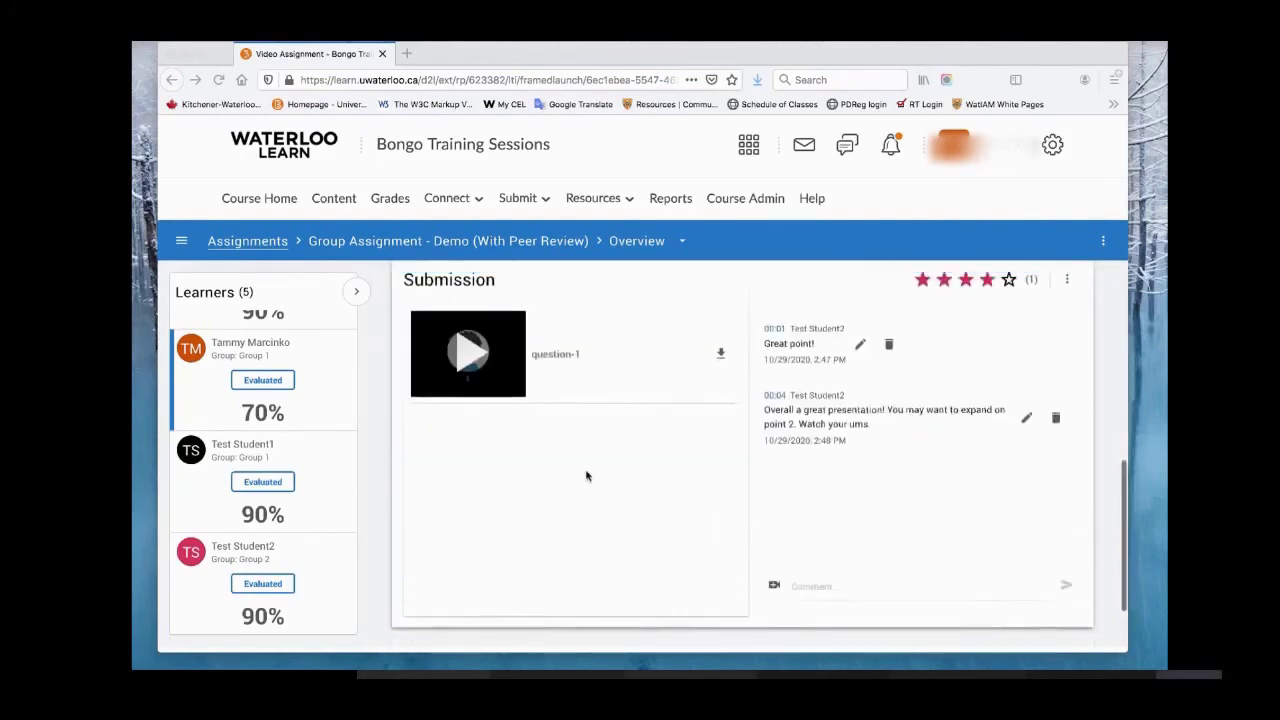
scroll(586, 476, "up", 2)
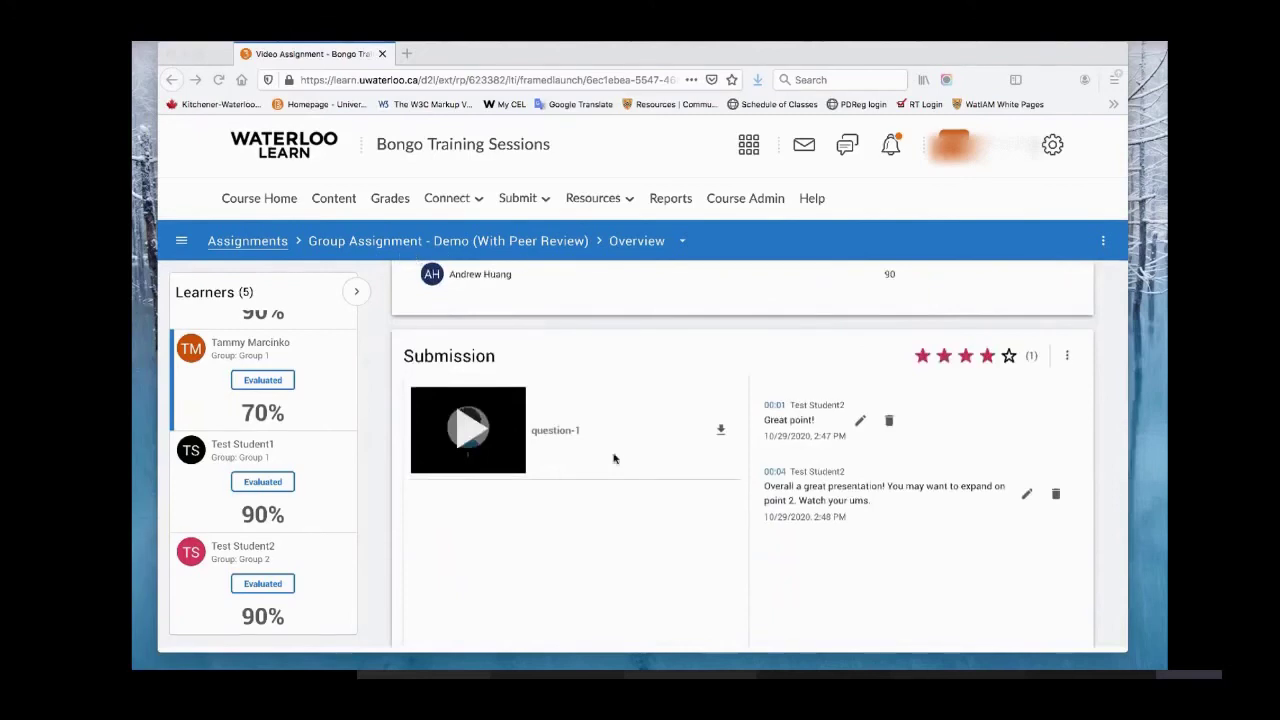
scroll(614, 458, "down", 1)
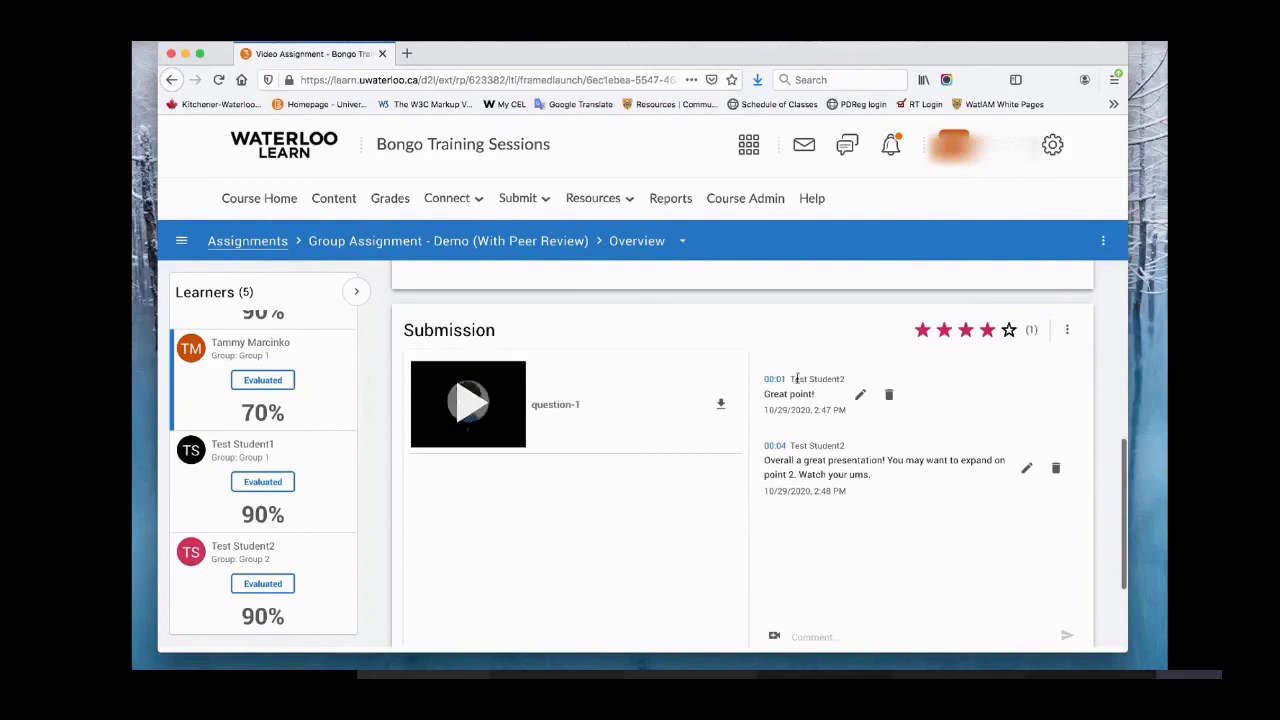
left_click_drag(790, 378, 822, 450)
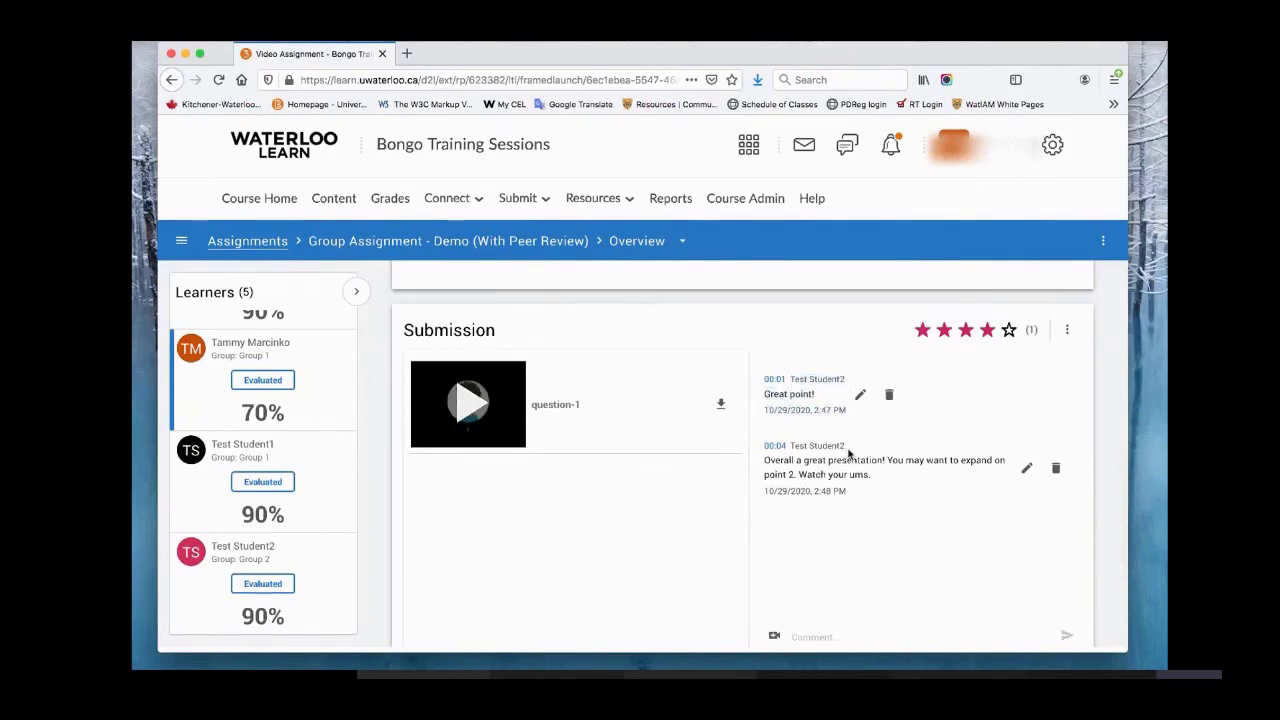
scroll(917, 491, "down", 1)
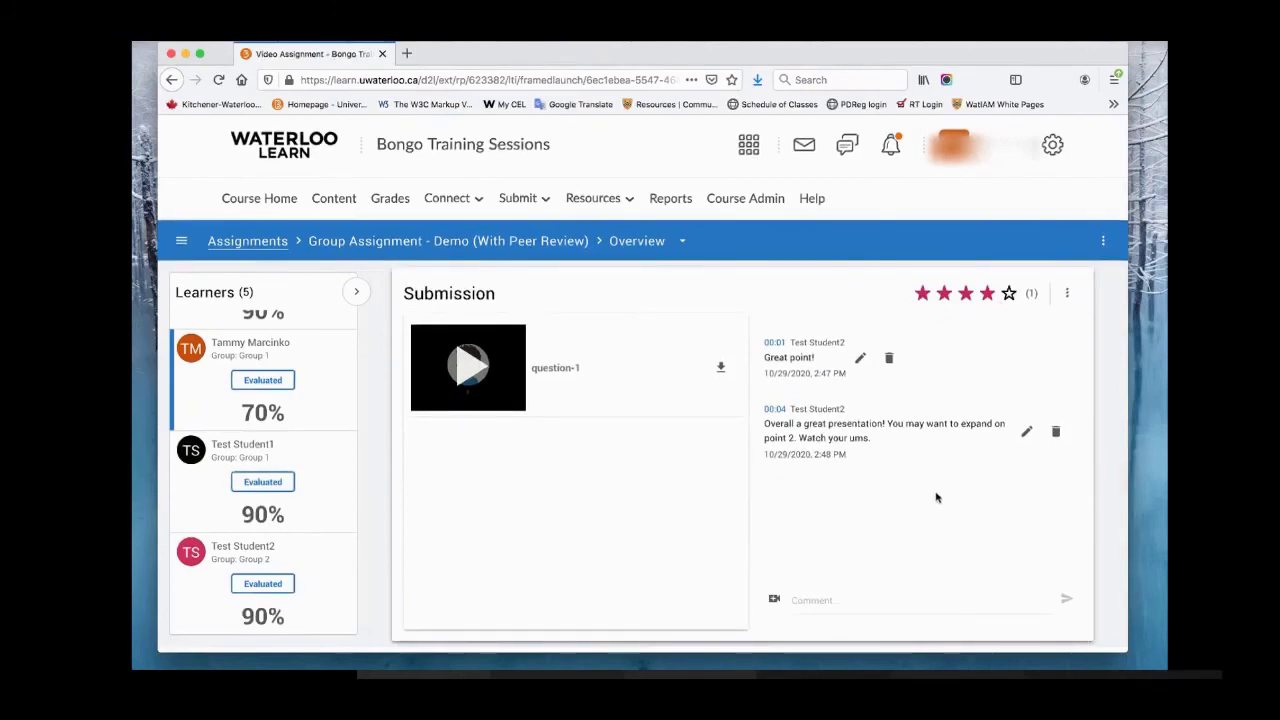
scroll(937, 498, "up", 5)
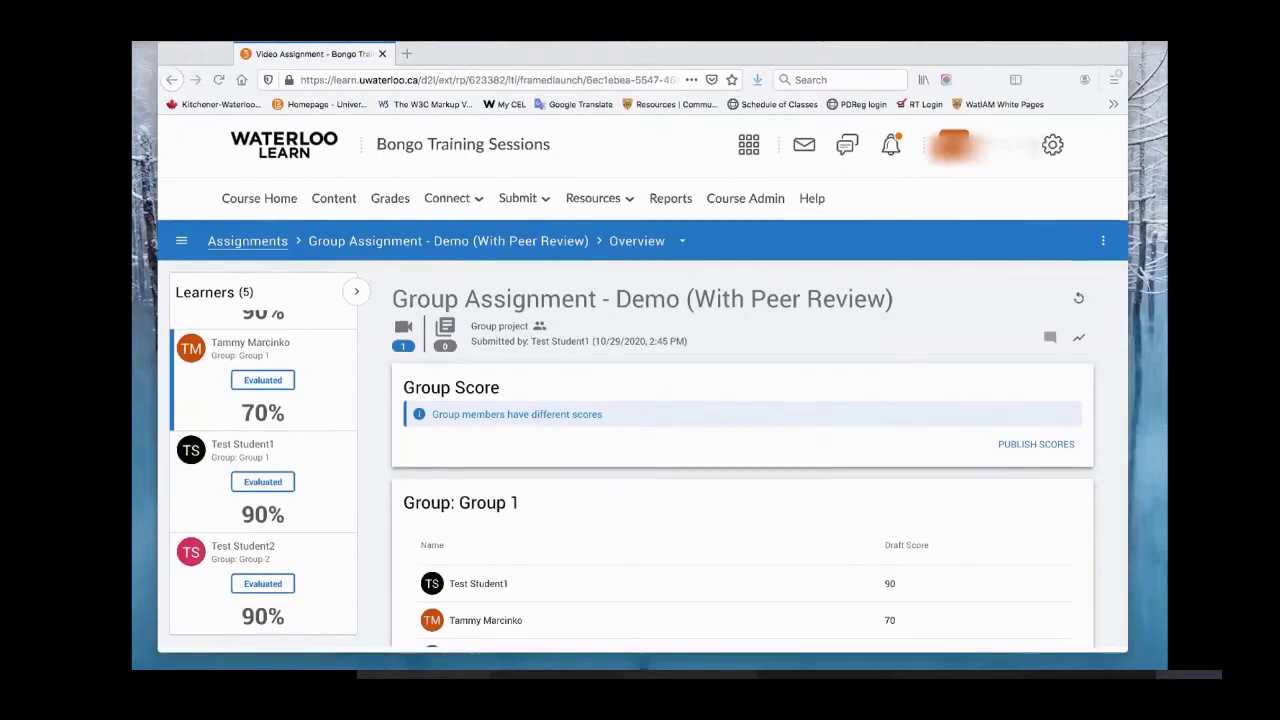
Step: Return to the assignments list and open the configuration of Q&A Assignment - Demo
left_click(404, 261)
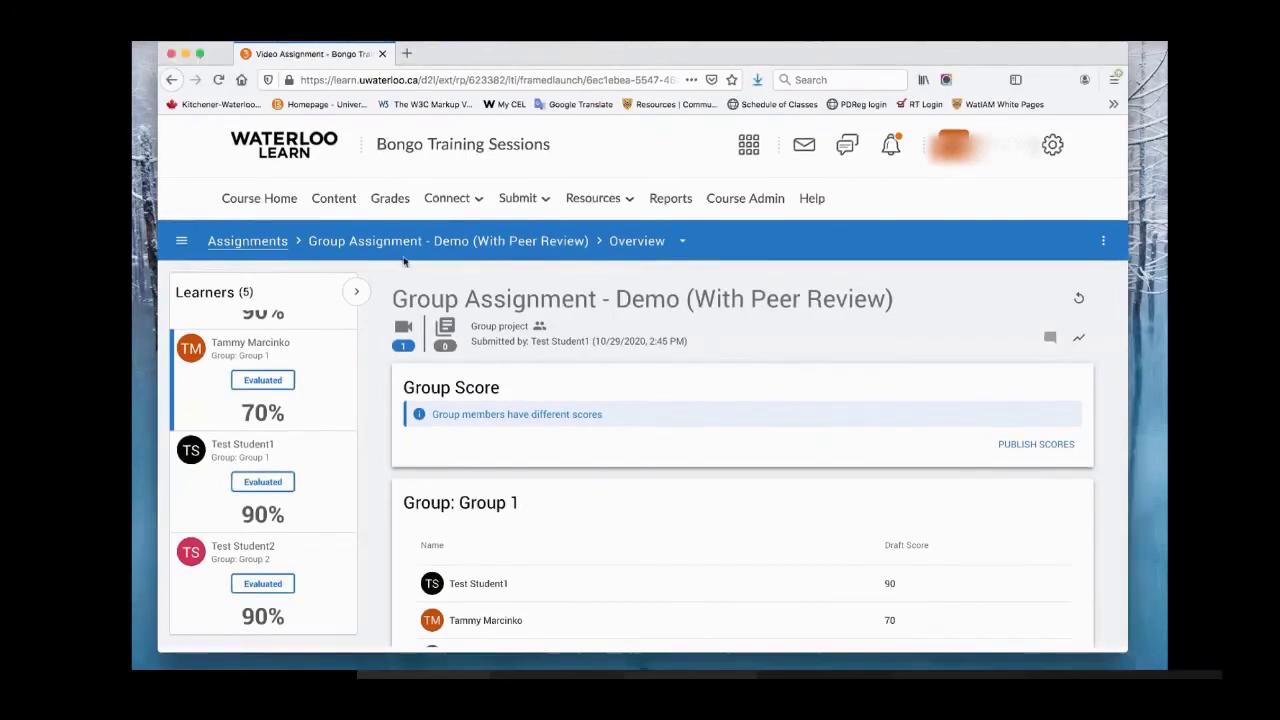
left_click(247, 241)
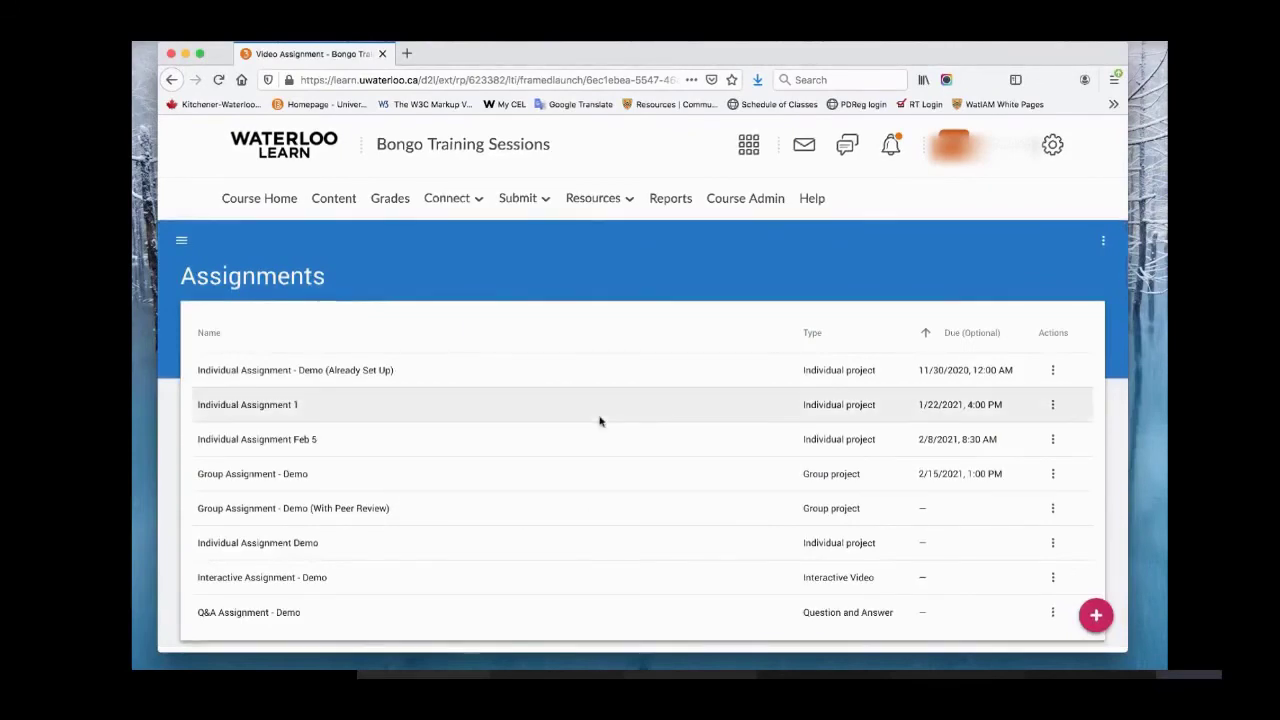
scroll(651, 414, "down", 3)
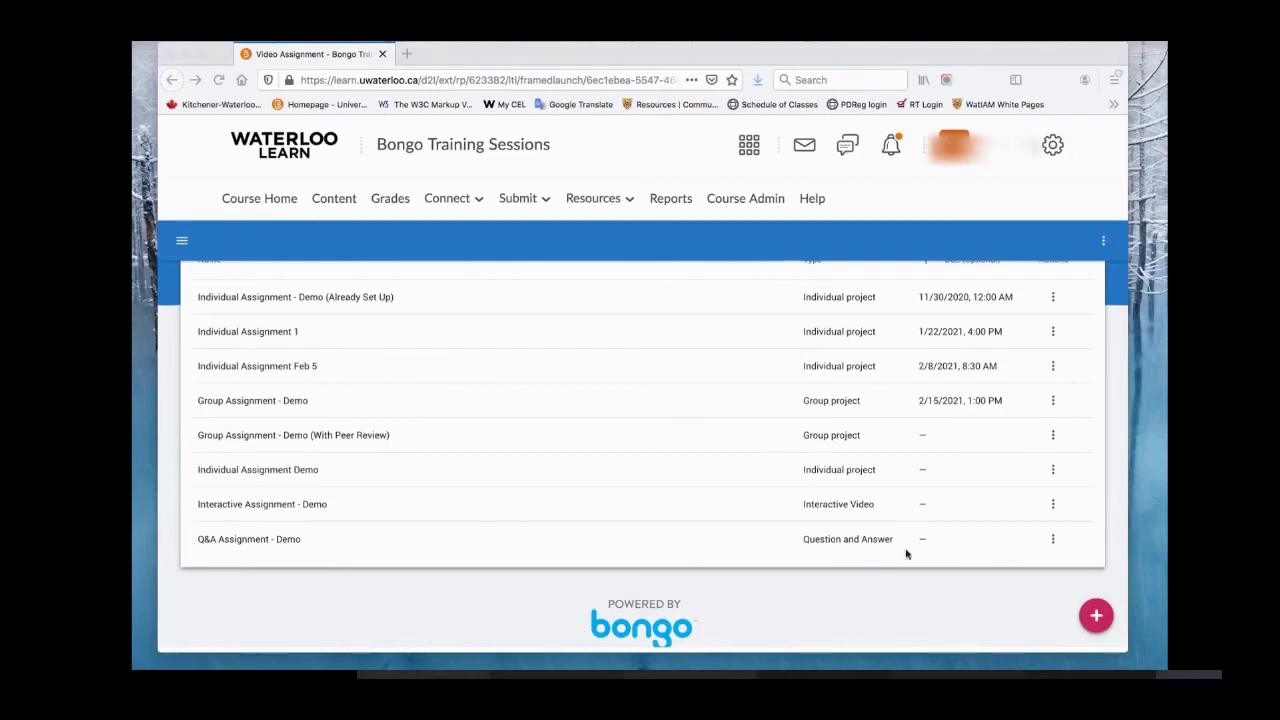
left_click(1052, 539)
left_click(1040, 469)
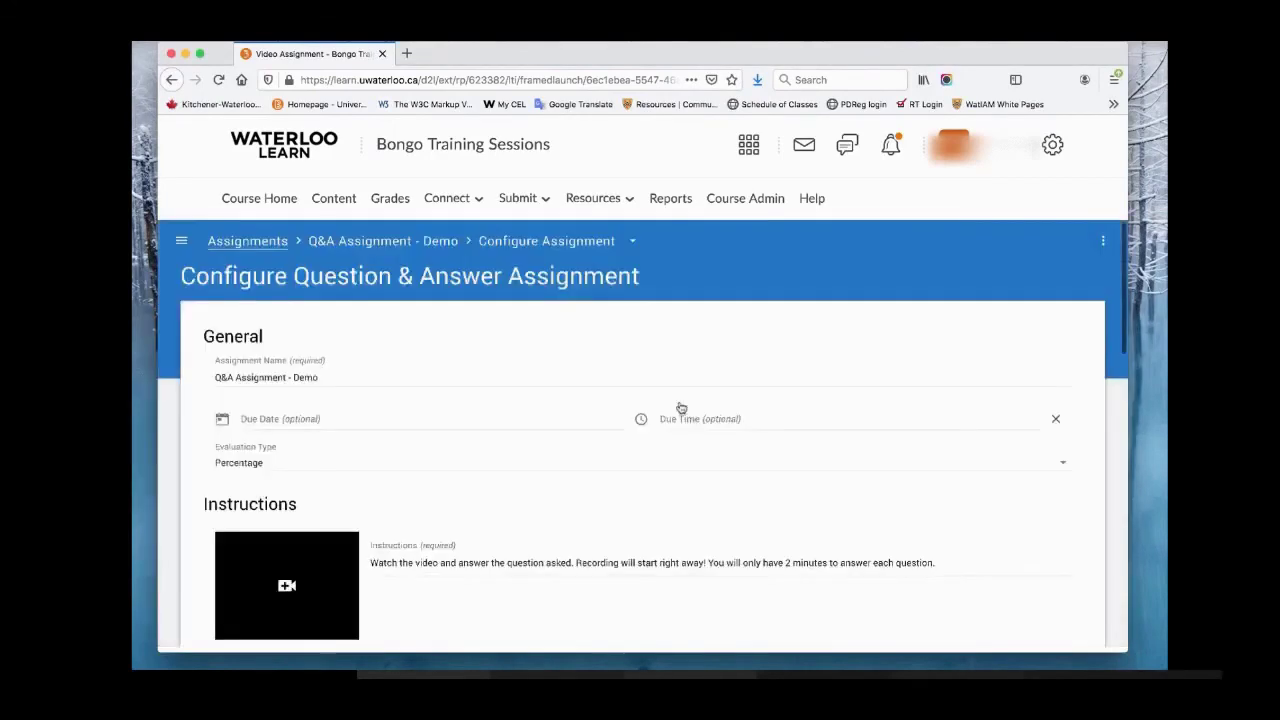
Step: Check the general settings of Q&A Assignment - Demo, including its name, due date calendar and evaluation type options, keeping Percentage
scroll(681, 407, "down", 1)
left_click(334, 316)
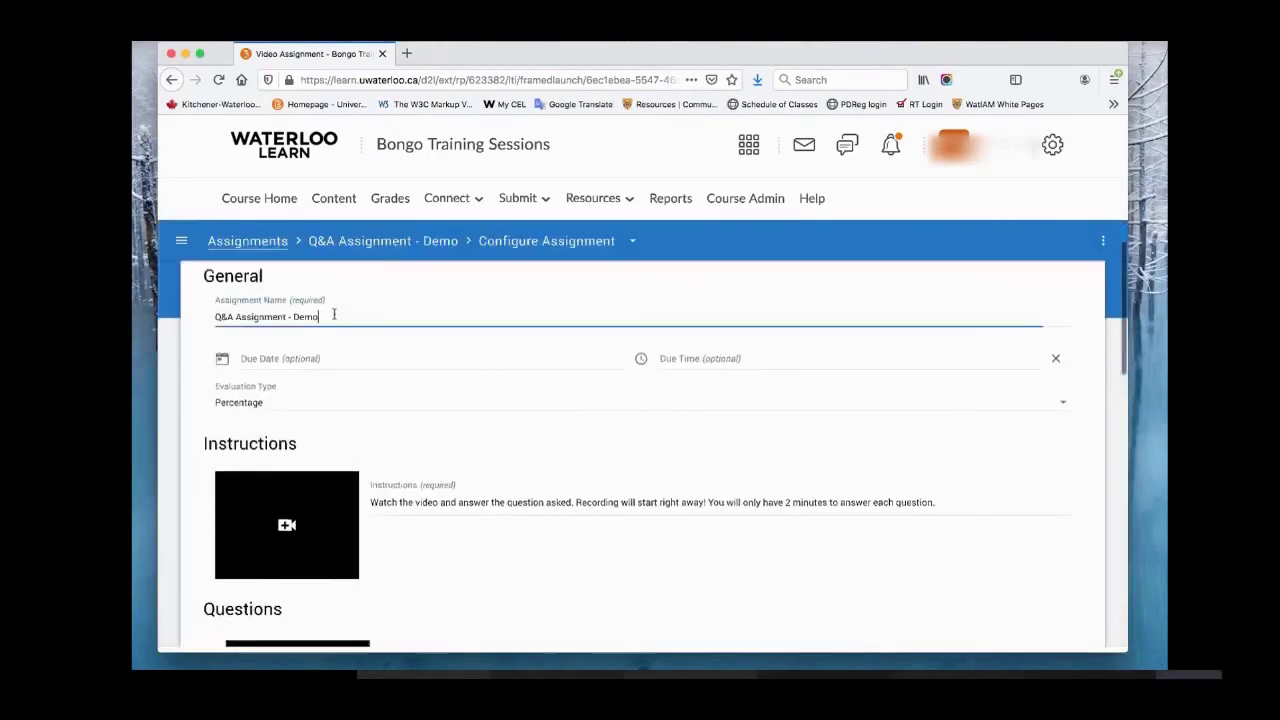
left_click(336, 360)
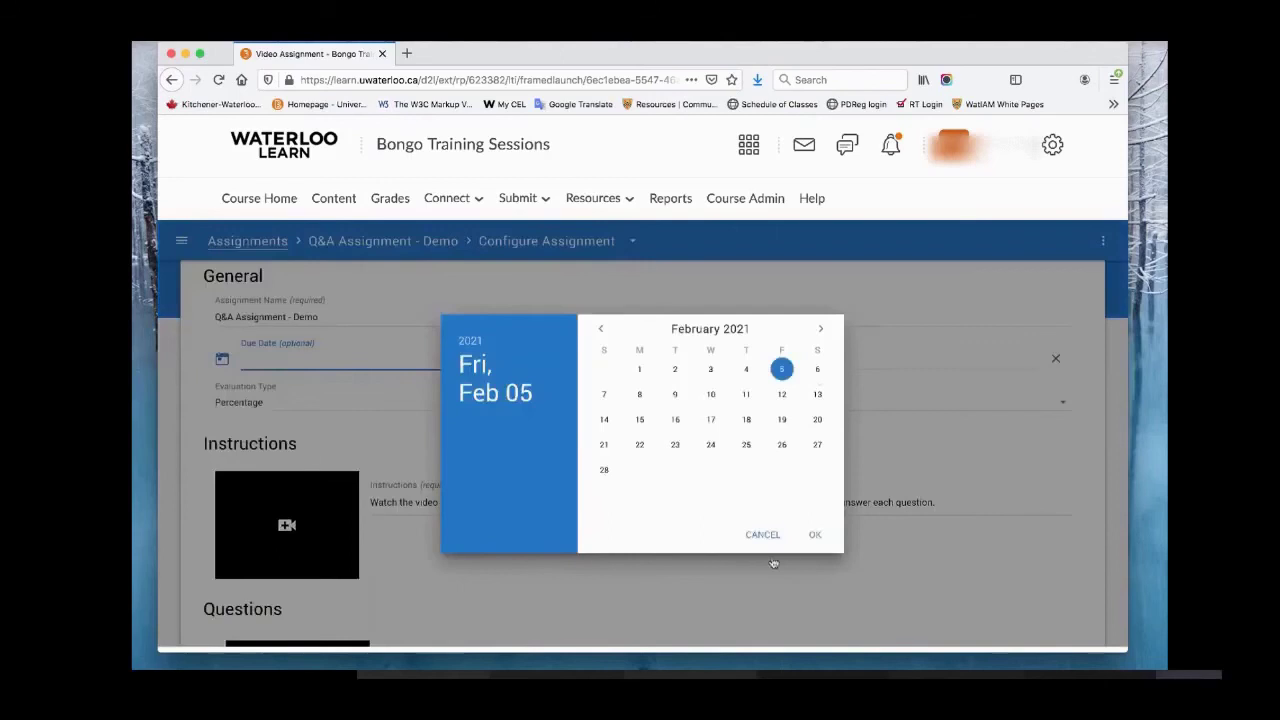
left_click(763, 534)
scroll(751, 413, "down", 1)
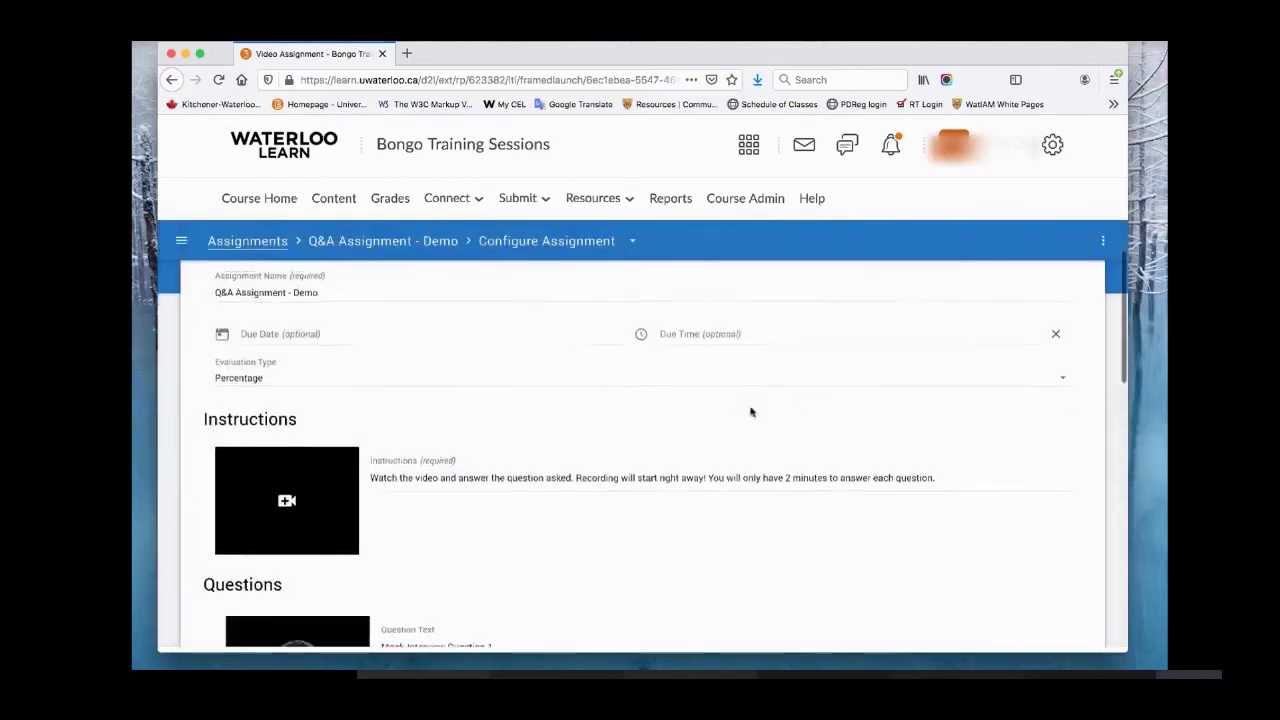
left_click(398, 378)
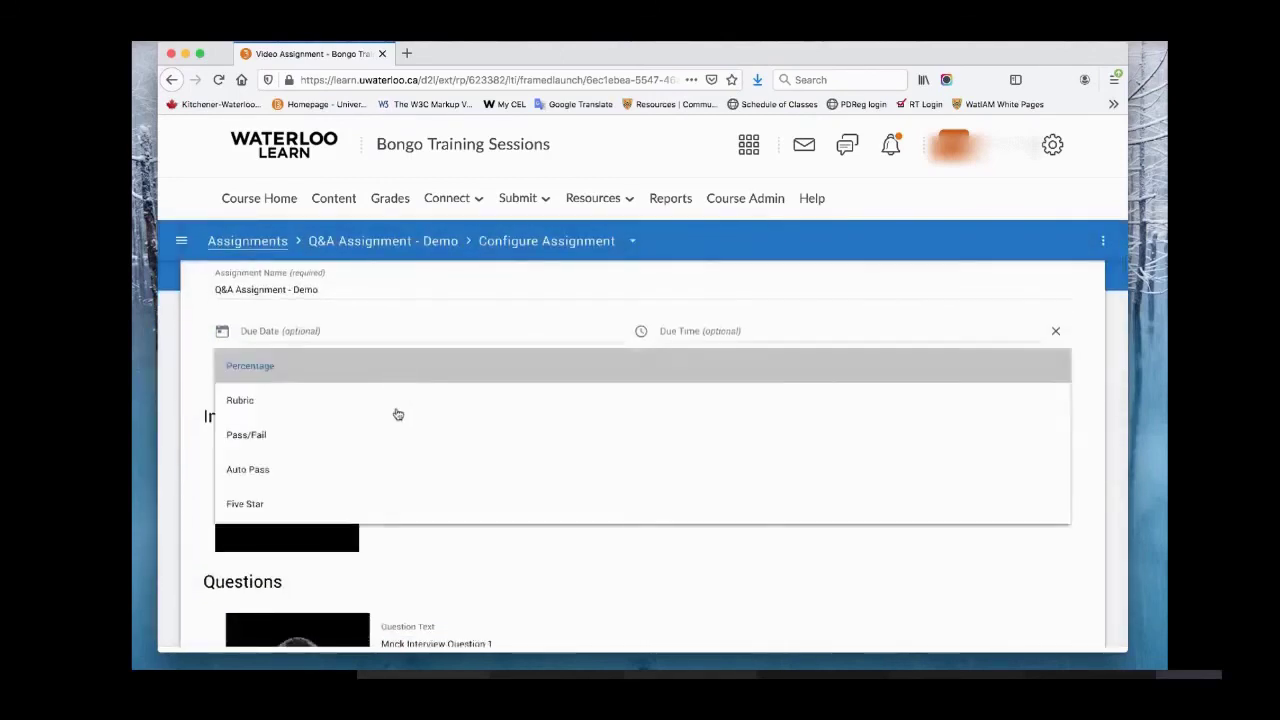
left_click(418, 366)
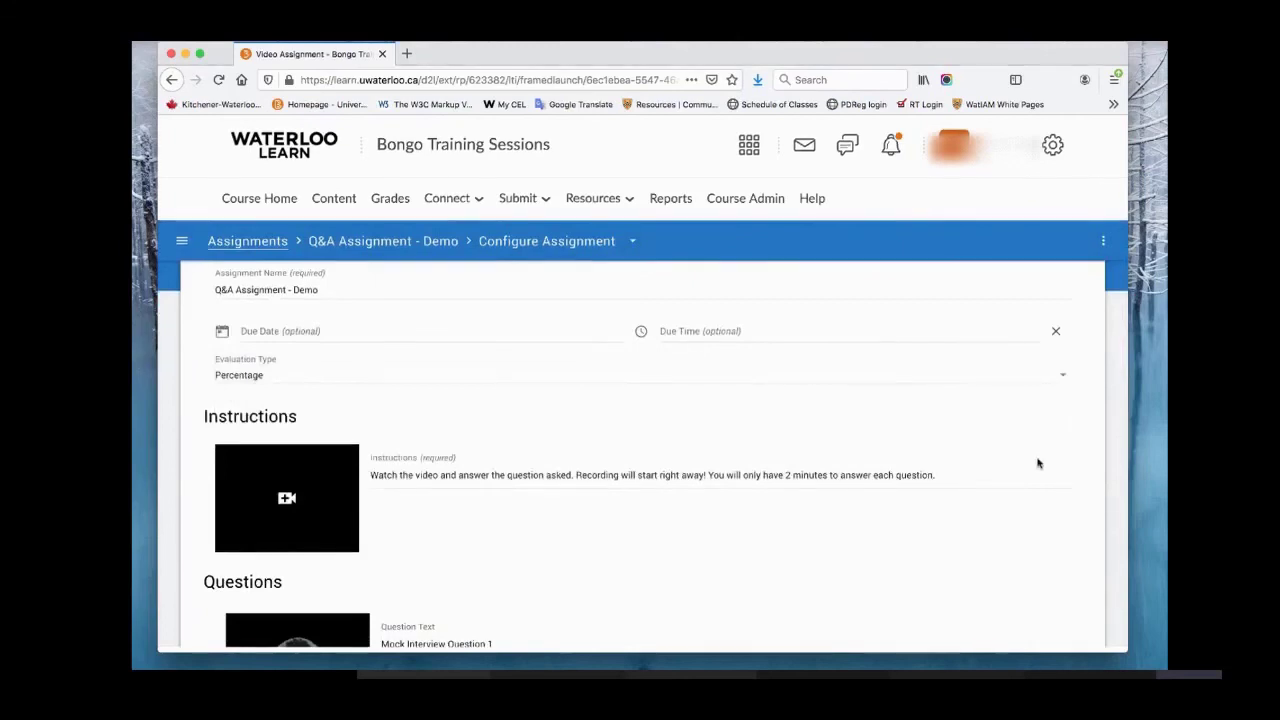
Step: Examine the Instructions text and the Post-Submission Instructions field of the Q&A assignment
scroll(1038, 463, "down", 3)
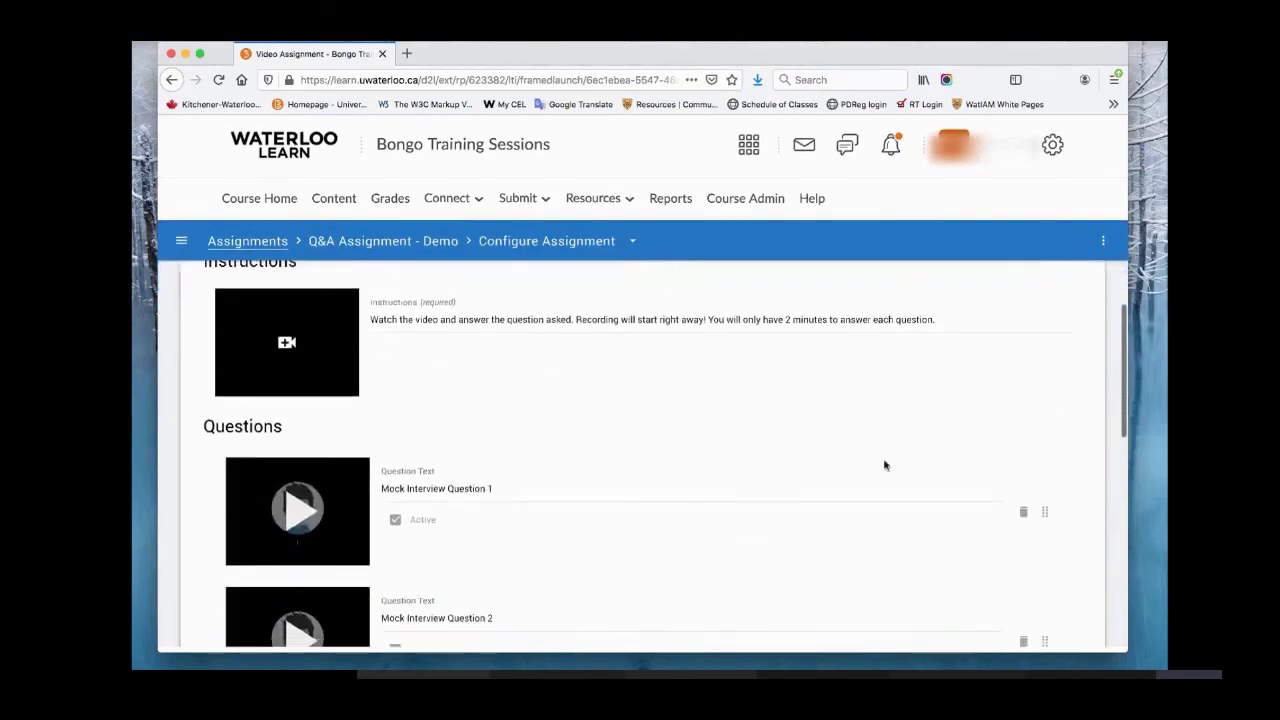
left_click(407, 320)
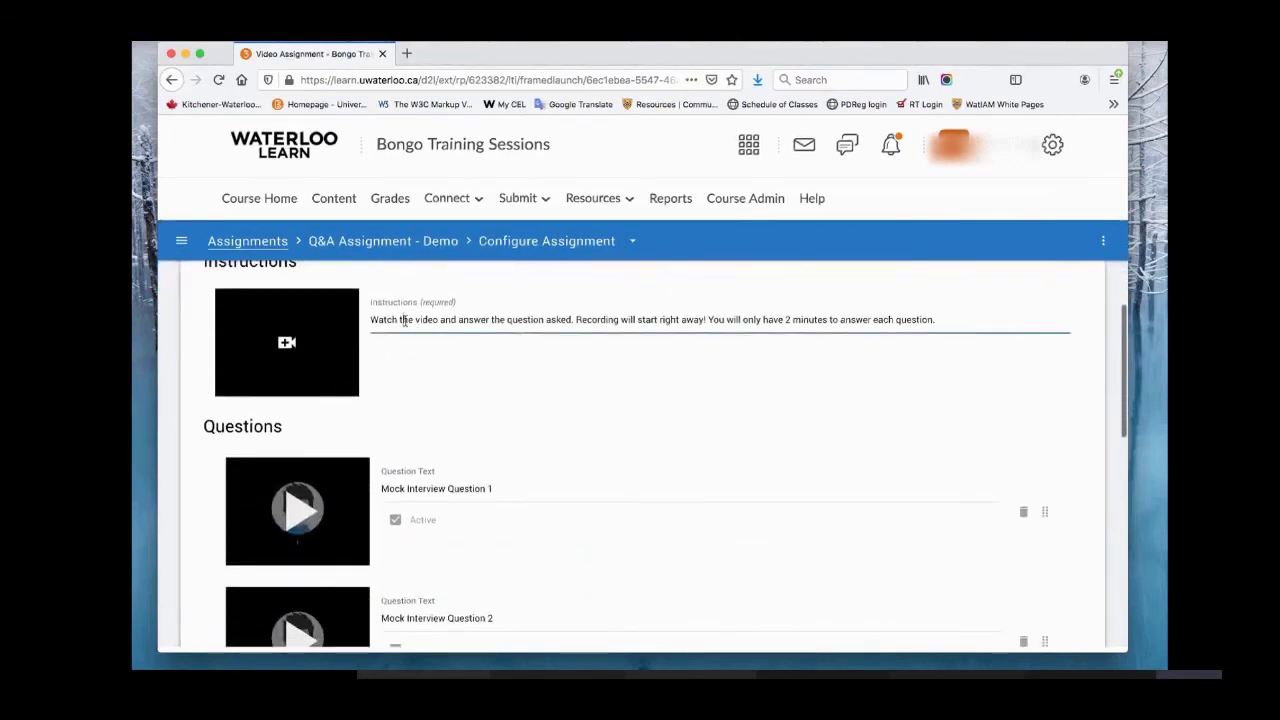
left_click_drag(402, 320, 960, 318)
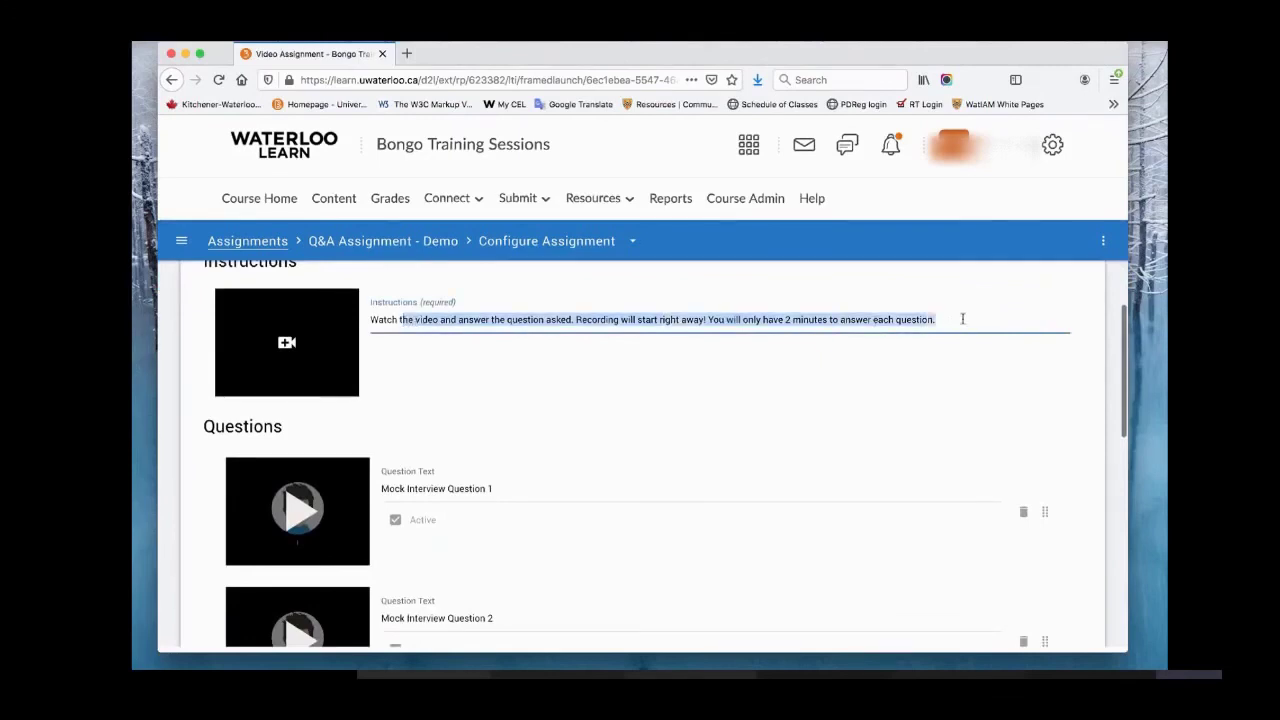
left_click(965, 318)
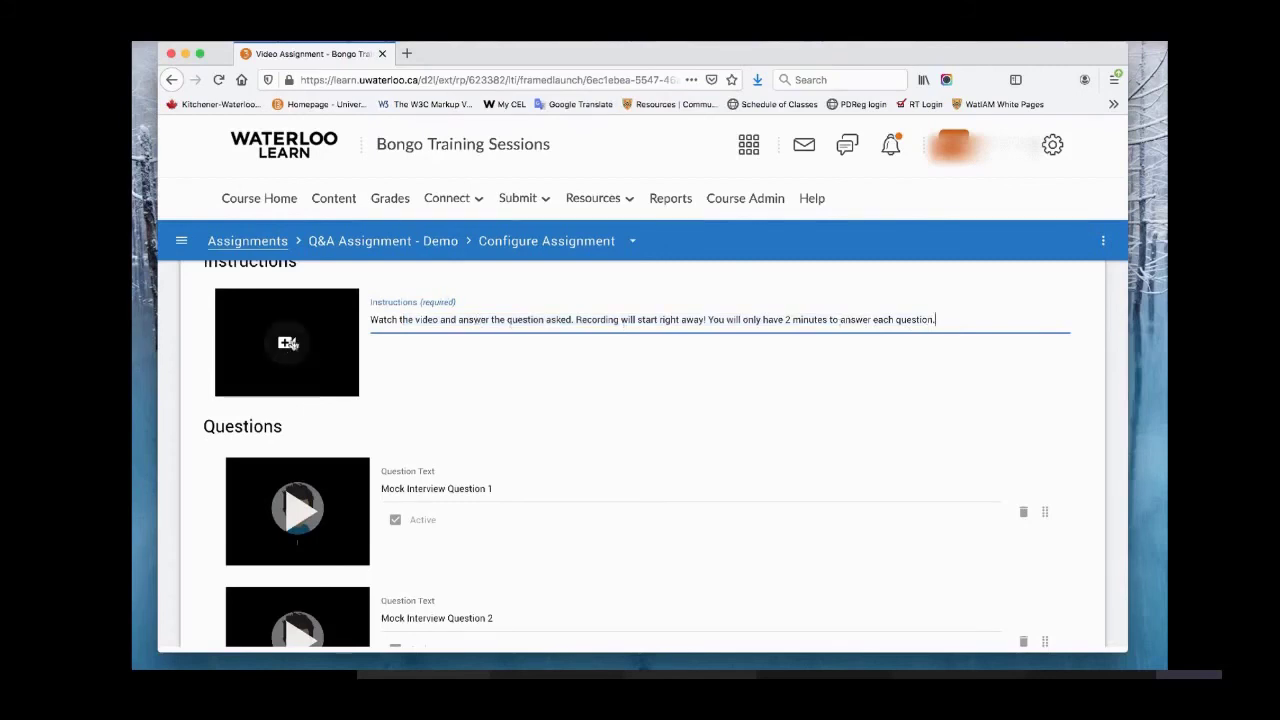
scroll(824, 470, "down", 1)
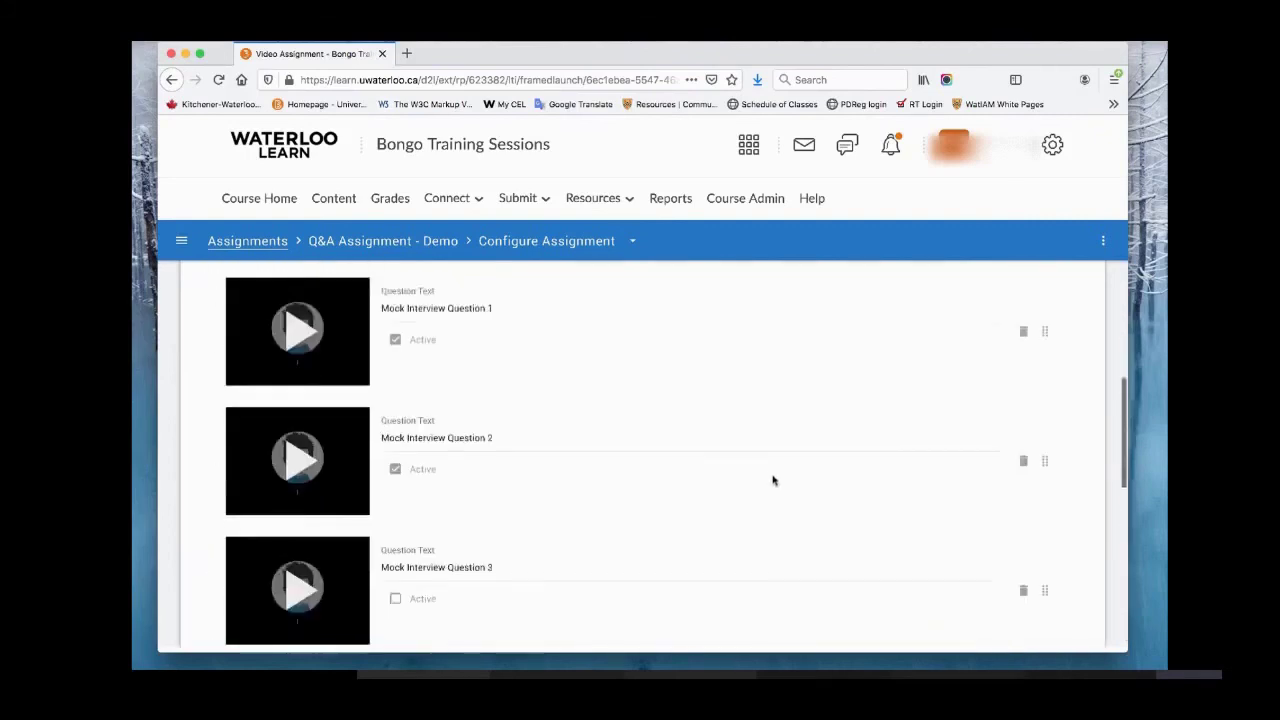
scroll(772, 481, "up", 10)
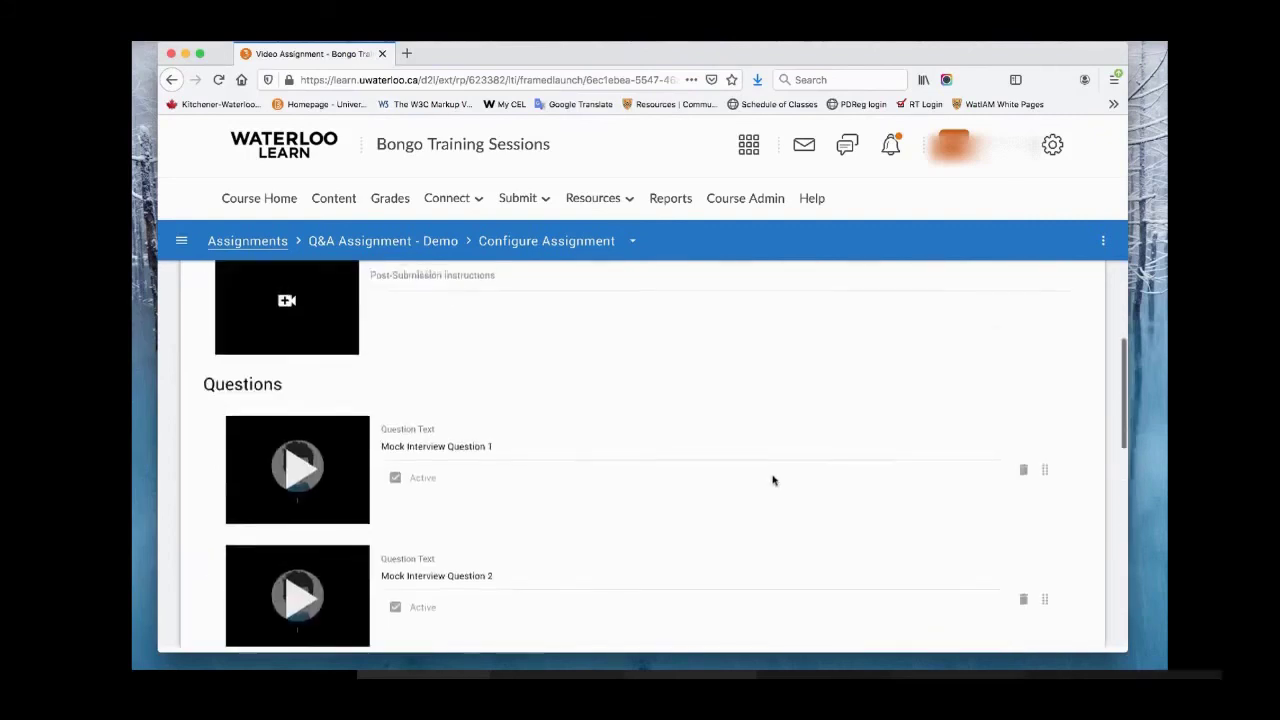
scroll(772, 481, "down", 5)
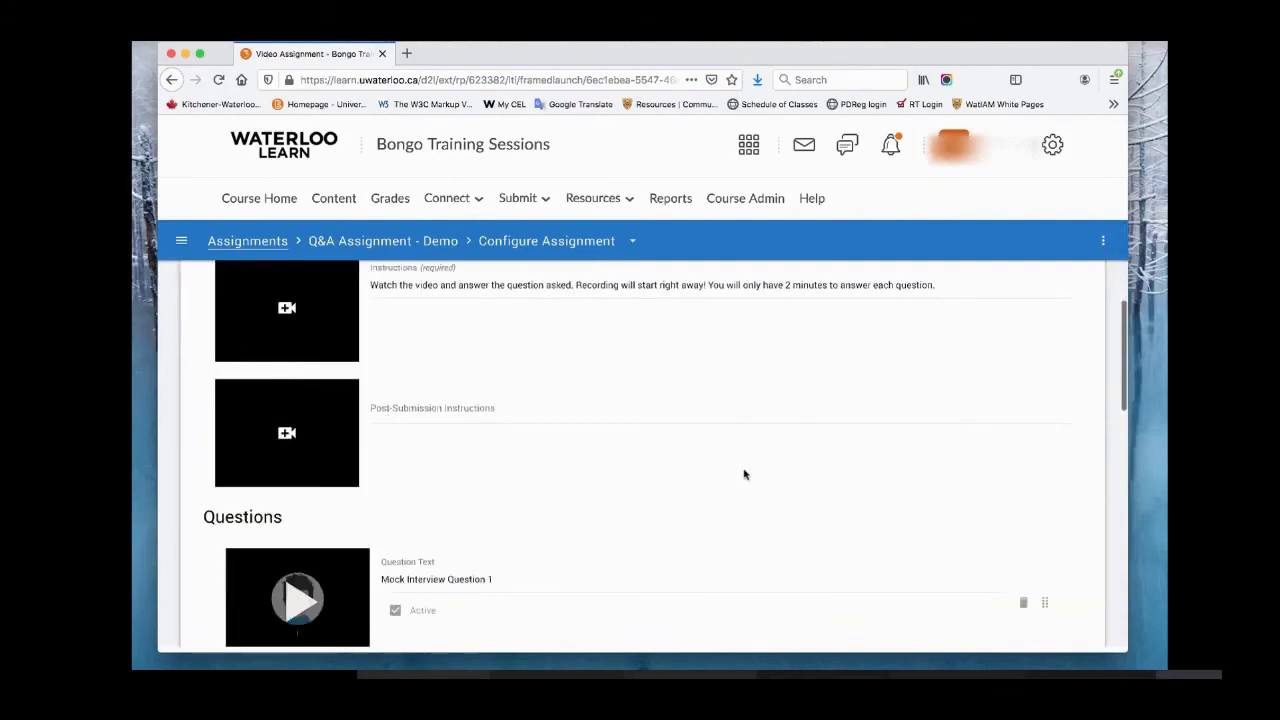
Step: Examine the Questions section of the Q&A assignment, including each mock interview question's video, text and Active setting
scroll(757, 474, "down", 5)
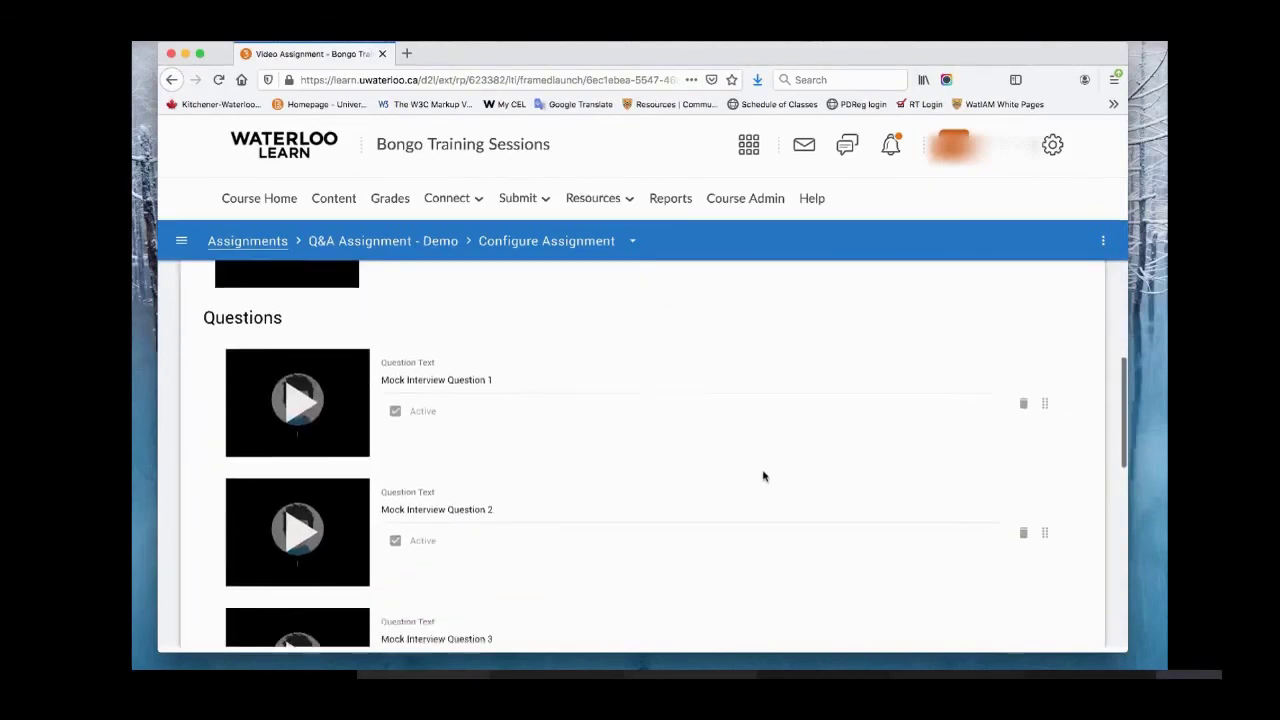
scroll(764, 476, "down", 1)
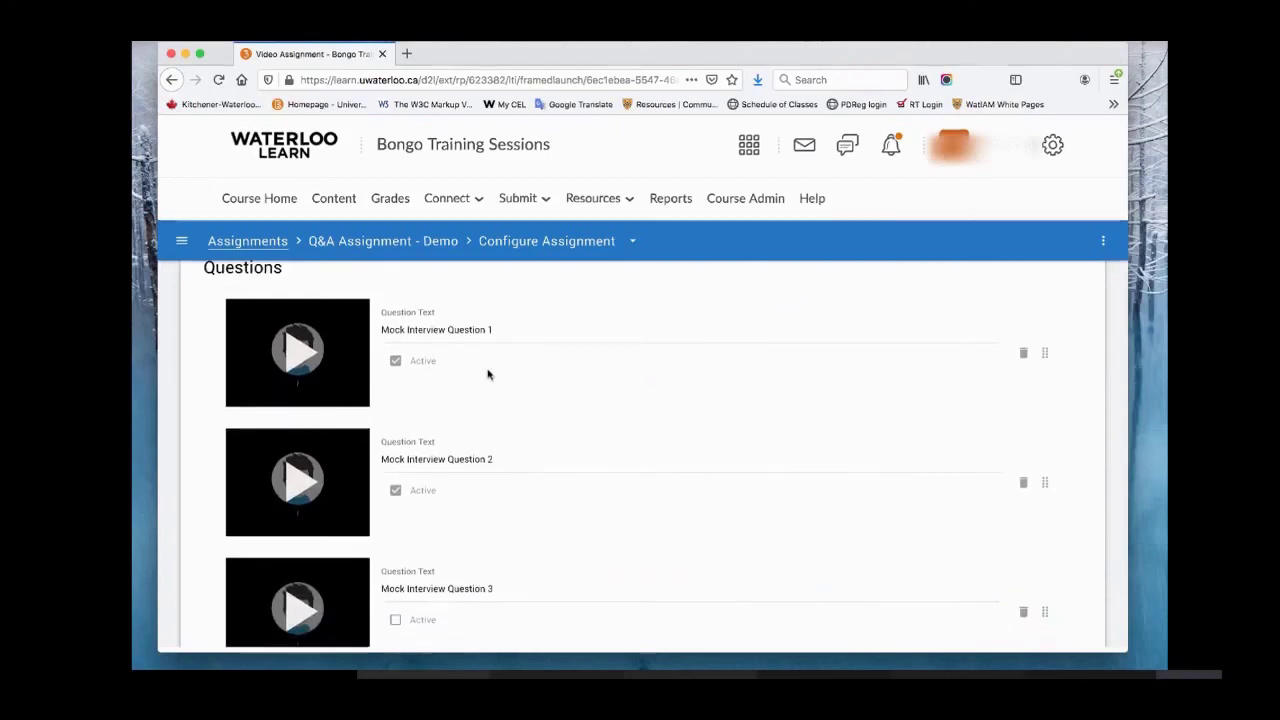
scroll(514, 371, "down", 4)
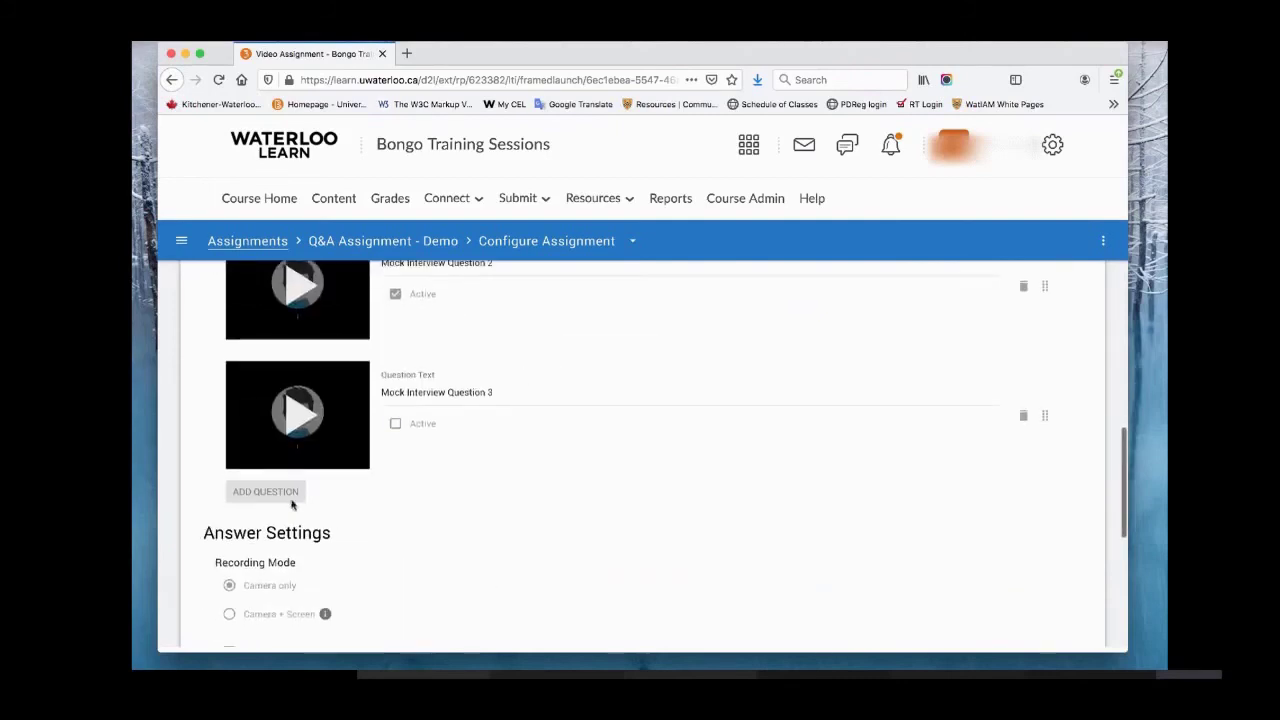
scroll(294, 502, "up", 4)
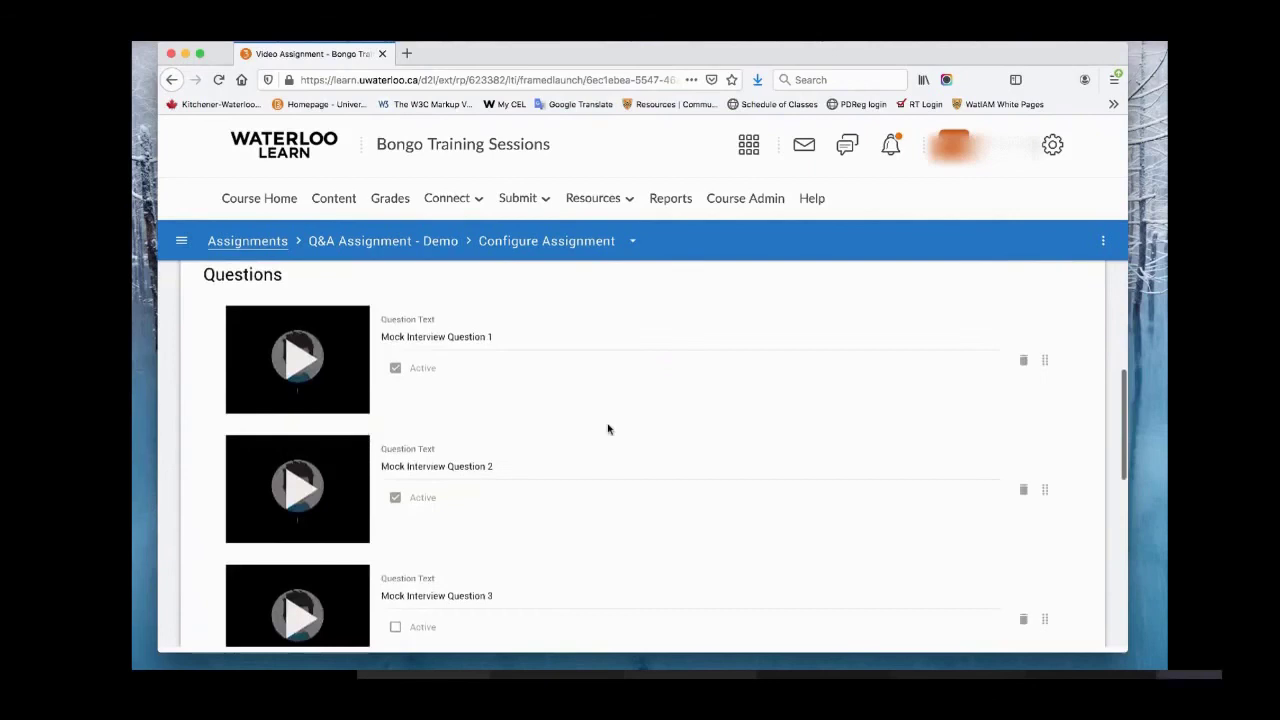
scroll(607, 429, "down", 1)
mouse_move(333, 494)
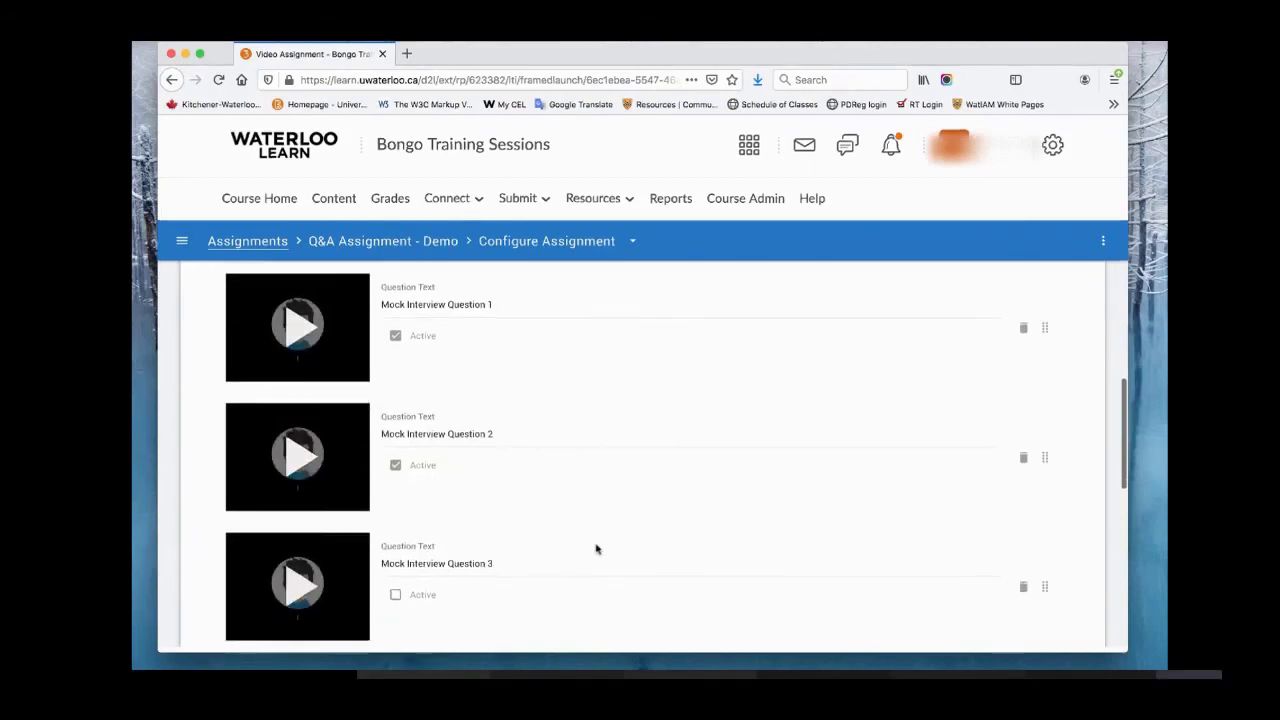
scroll(565, 634, "down", 1)
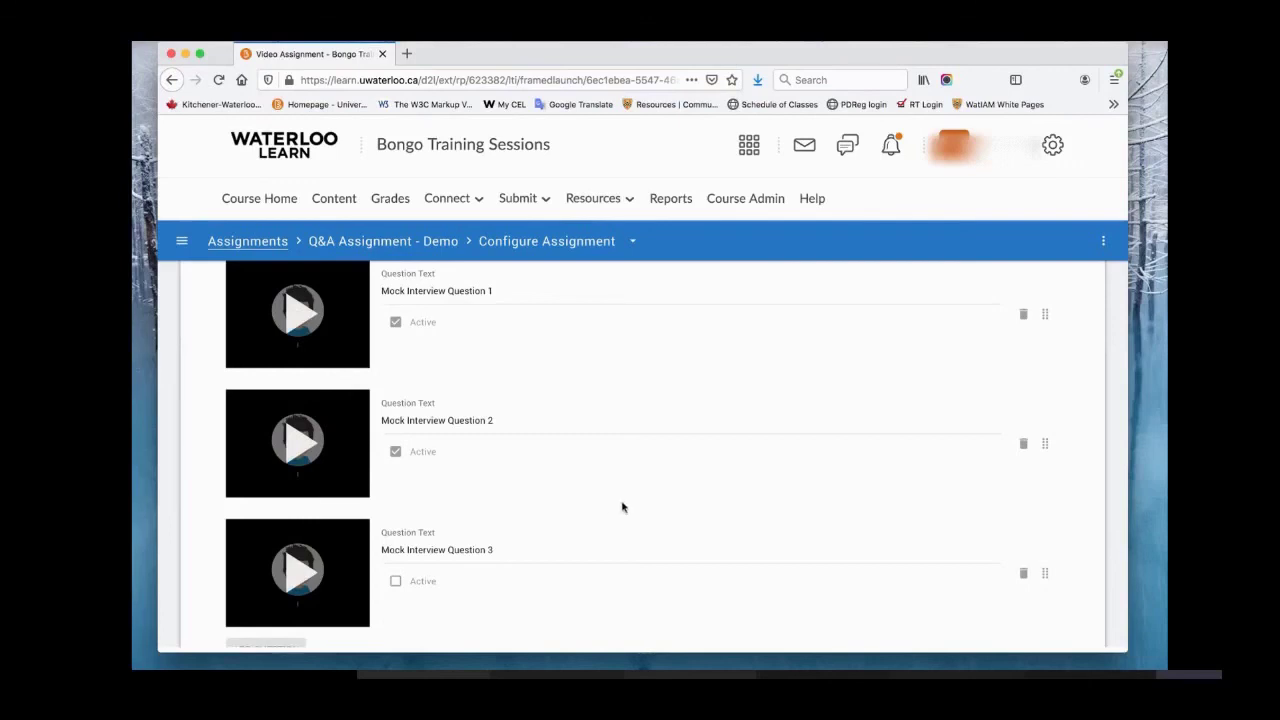
scroll(614, 447, "up", 1)
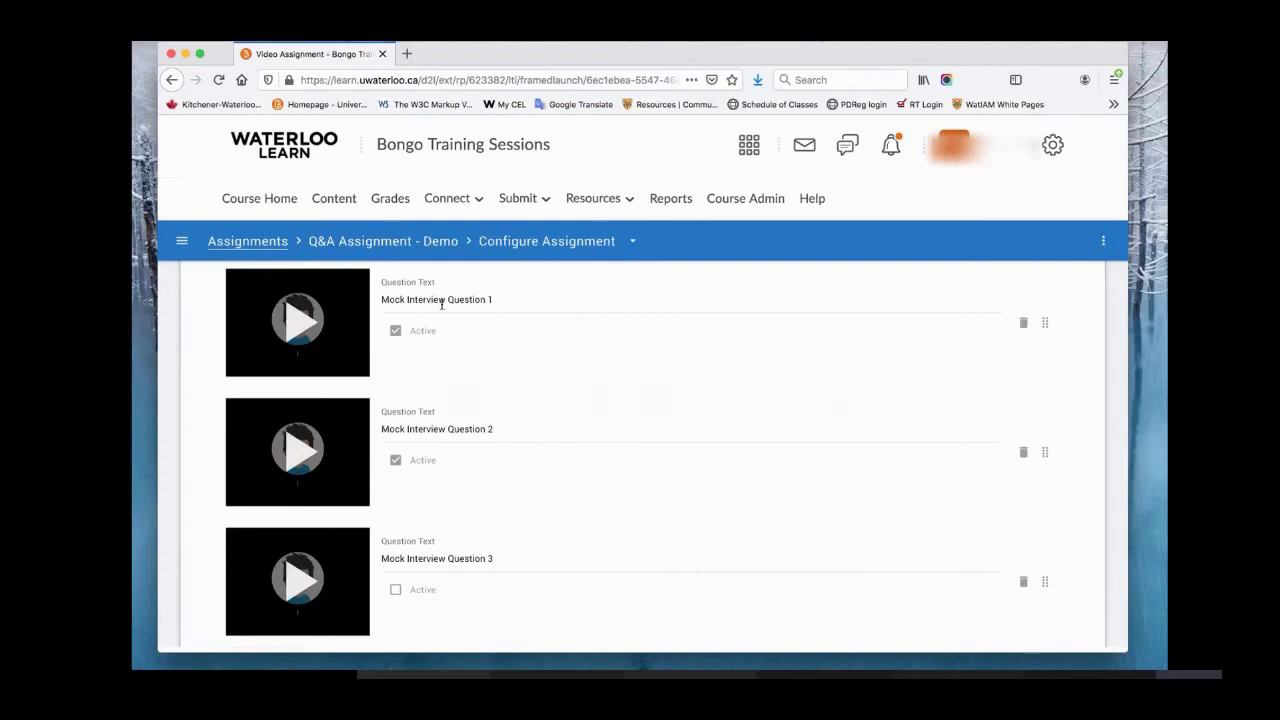
scroll(566, 420, "down", 2)
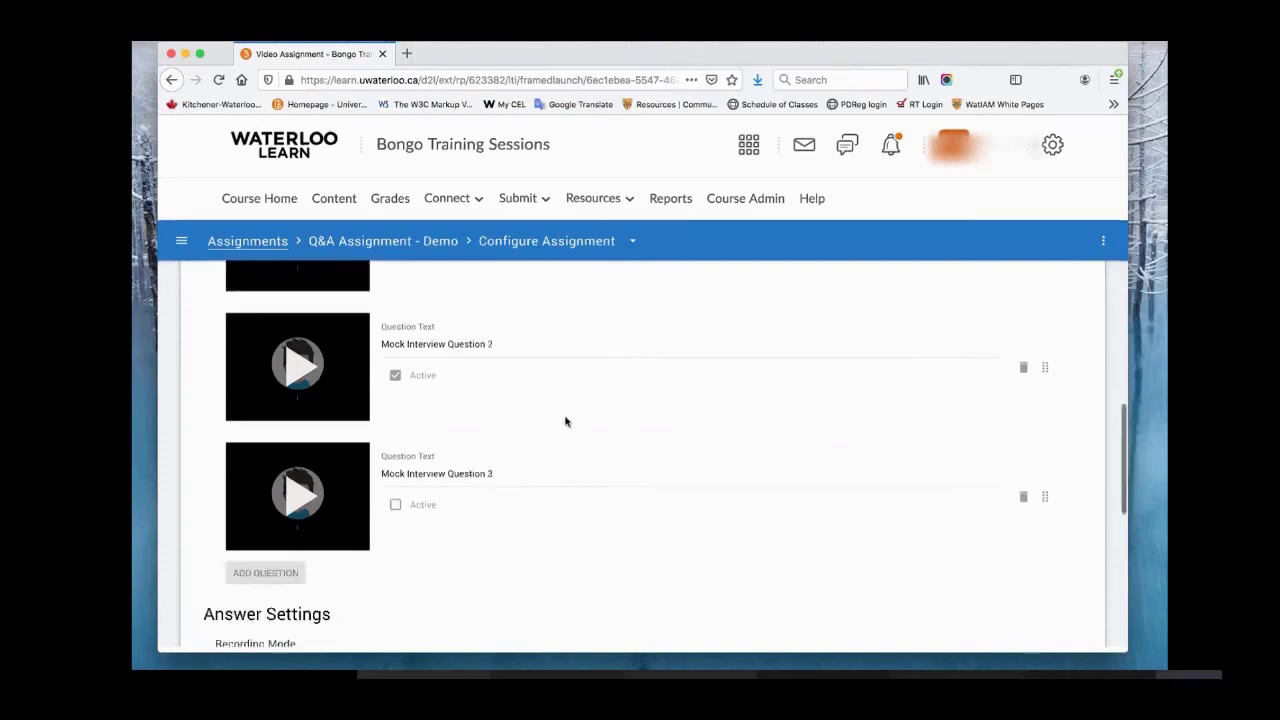
scroll(391, 360, "up", 4)
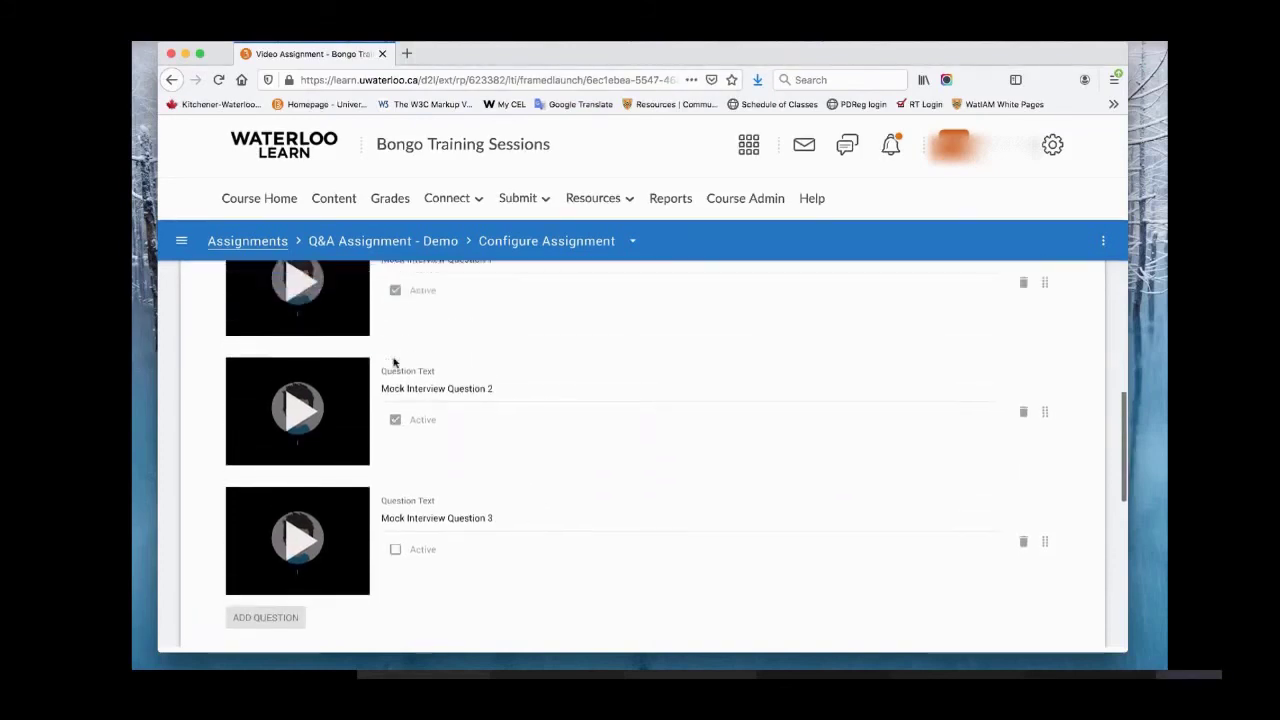
scroll(335, 341, "down", 2)
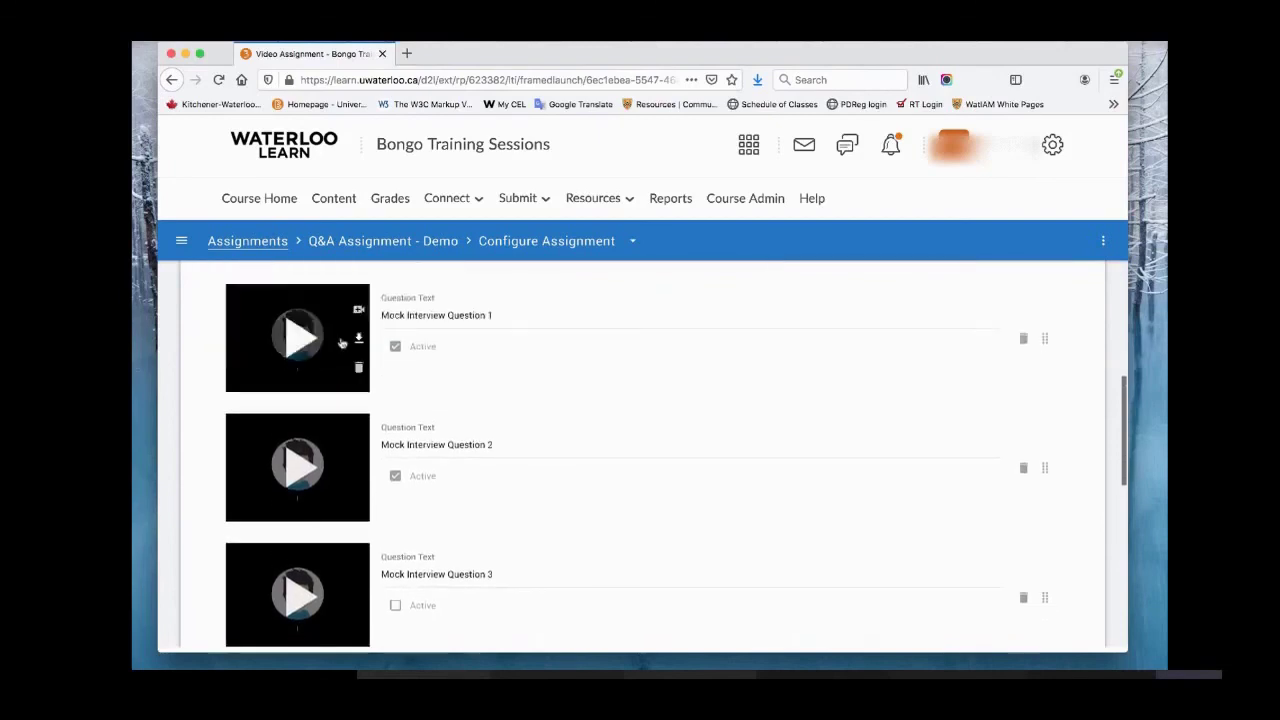
scroll(650, 461, "down", 2)
scroll(650, 461, "up", 2)
scroll(653, 461, "down", 2)
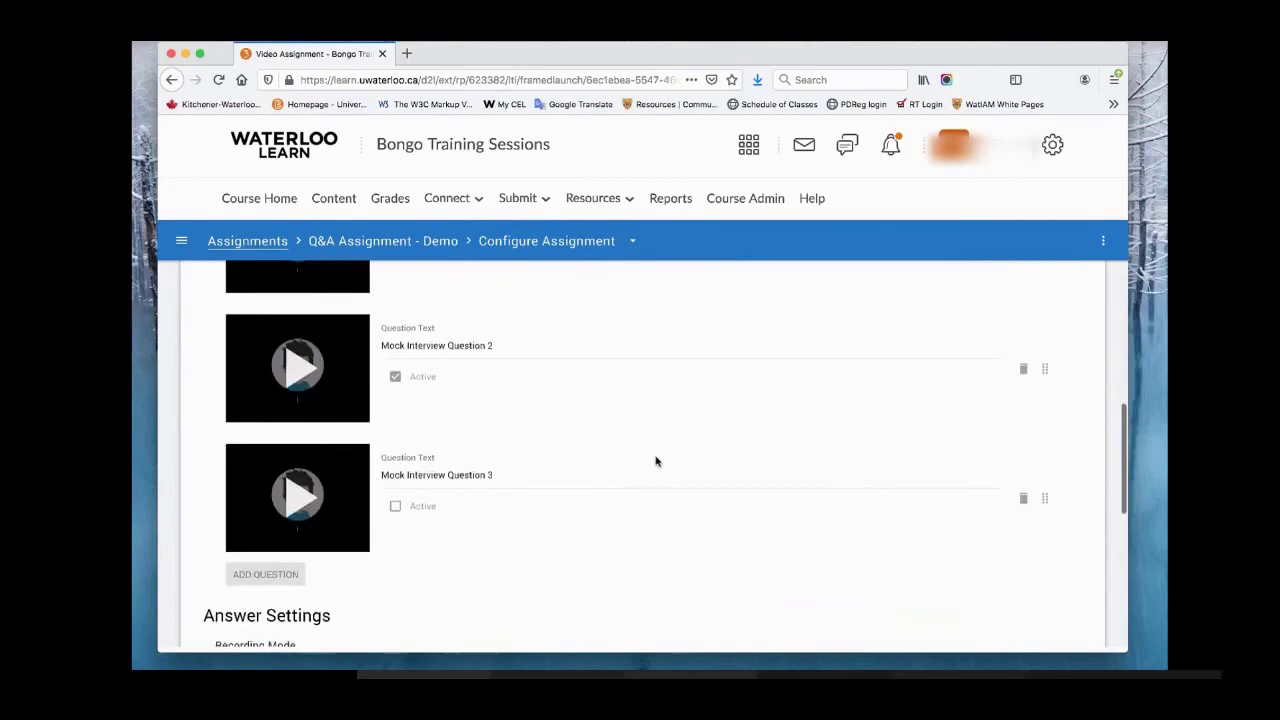
Step: Review the option for adding questions and the delete and reorder controls of the mock interview questions
scroll(656, 461, "up", 1)
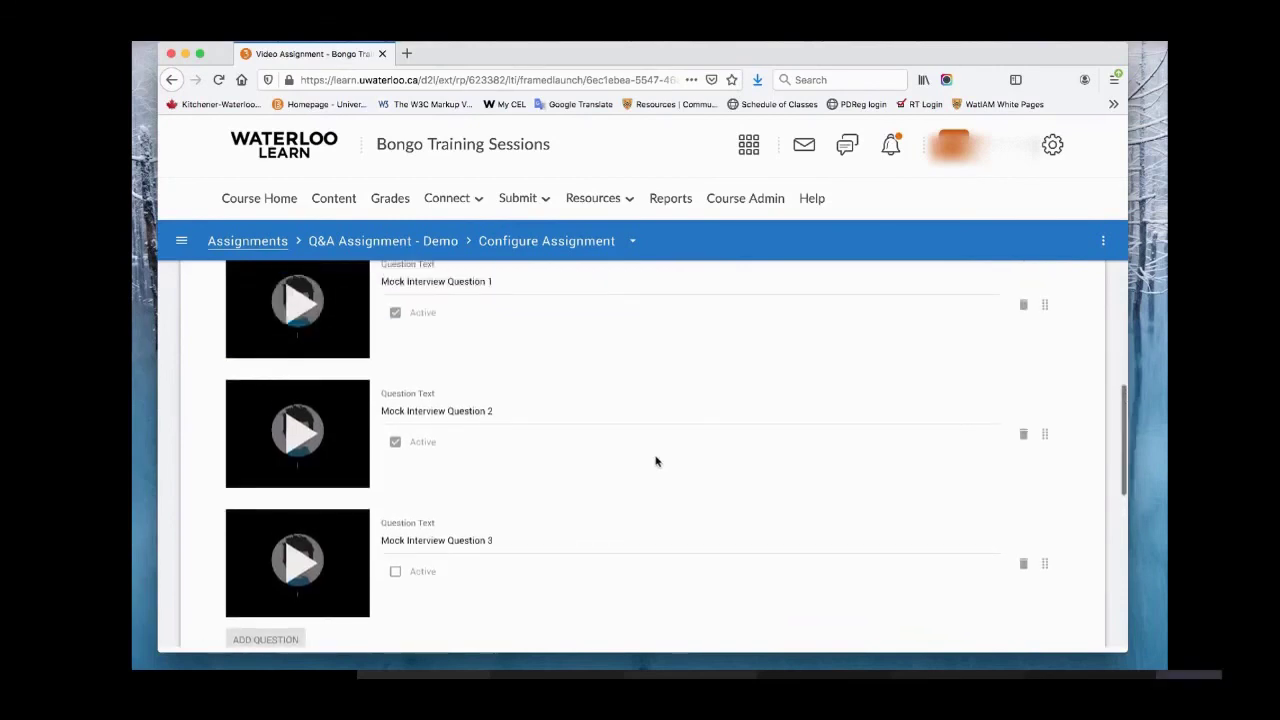
scroll(591, 551, "down", 1)
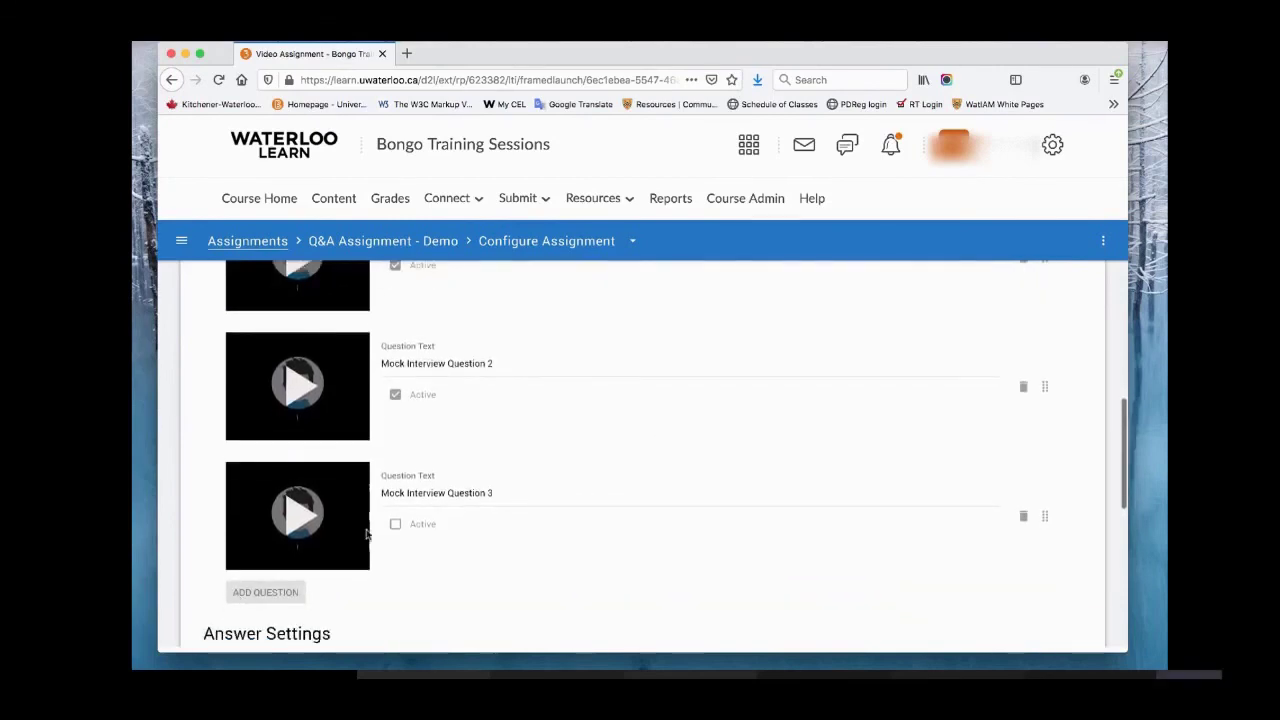
mouse_move(305, 530)
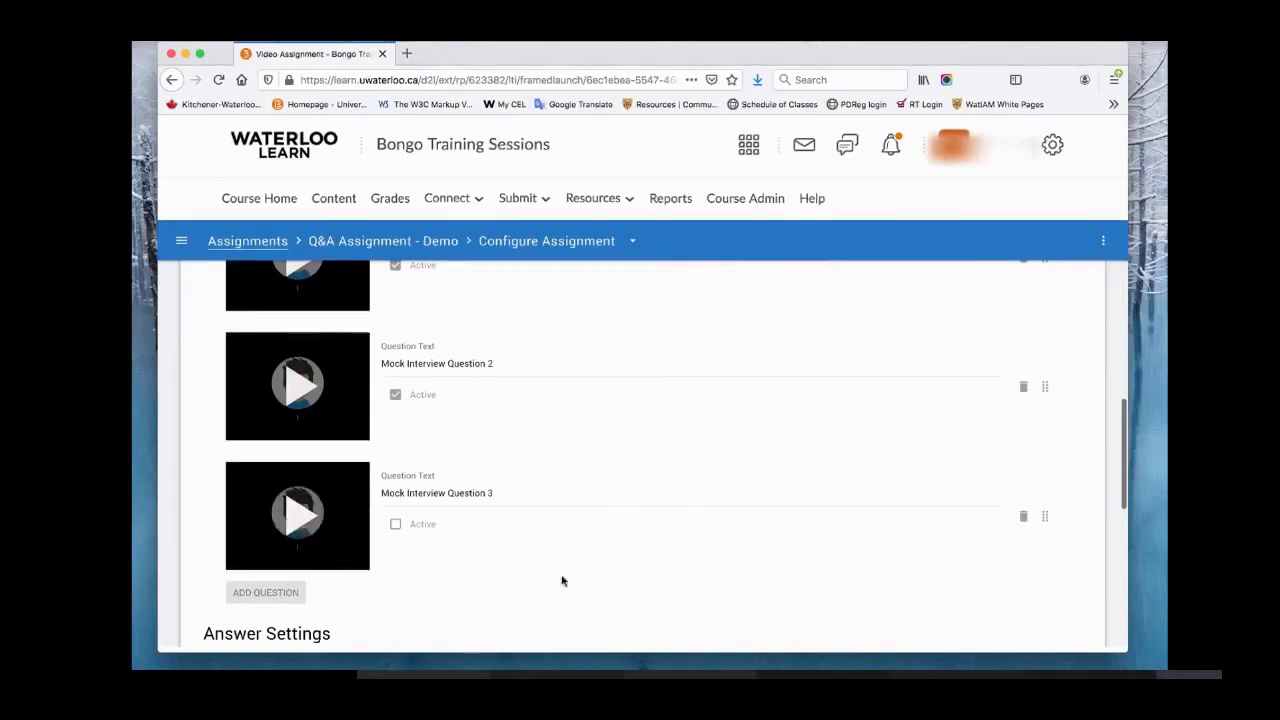
scroll(745, 566, "up", 2)
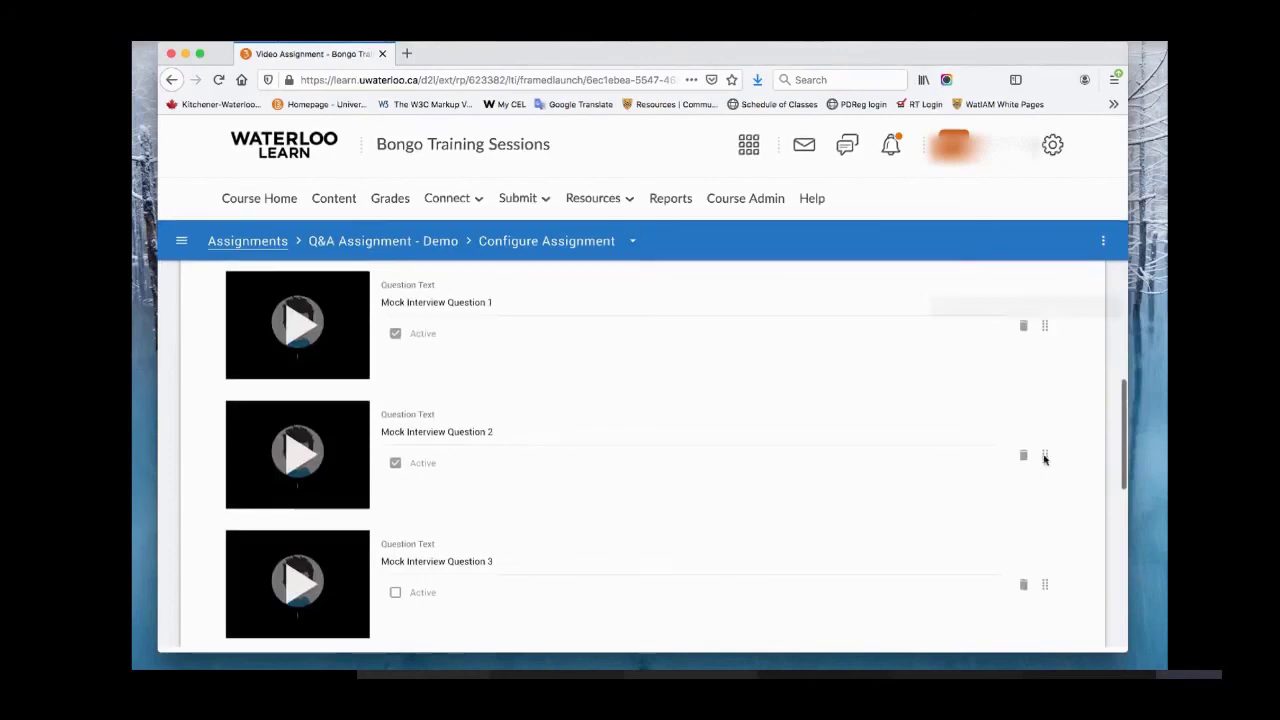
Step: Examine the Answer Settings of the Q&A assignment: Recording Mode, Allow Retake, Record Reaction and Random Question Mode
scroll(836, 495, "down", 5)
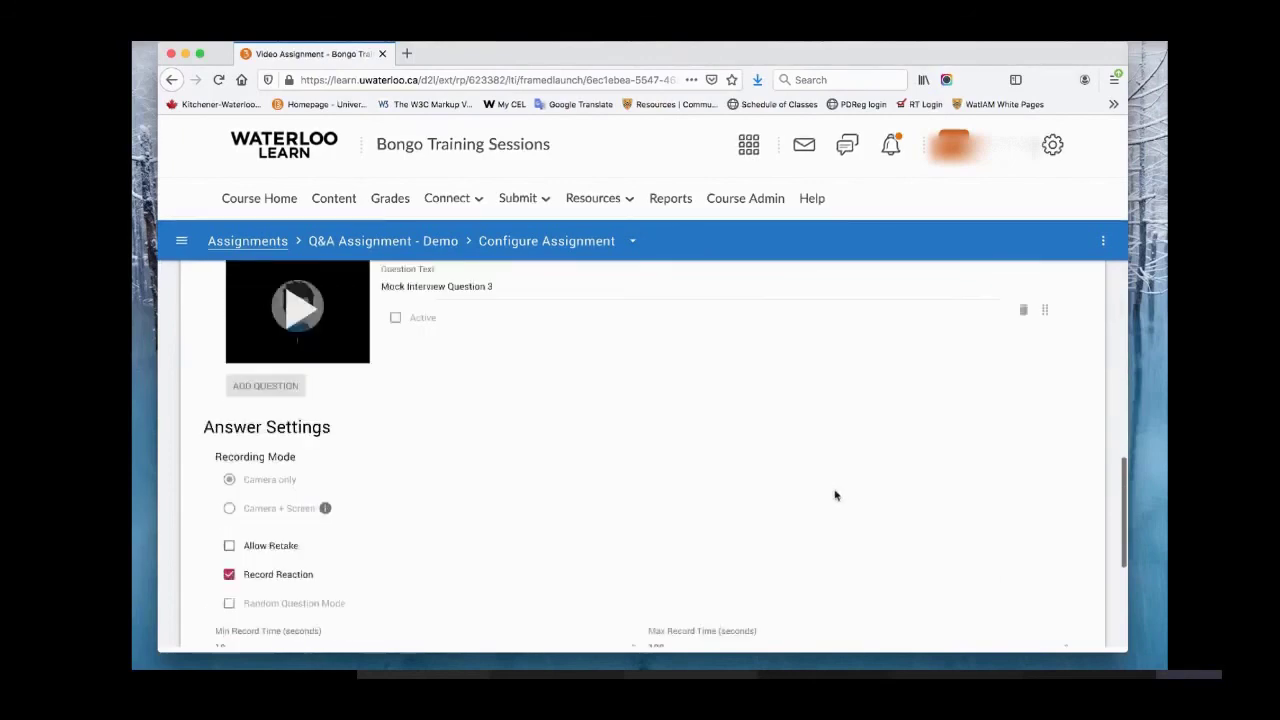
scroll(694, 509, "down", 2)
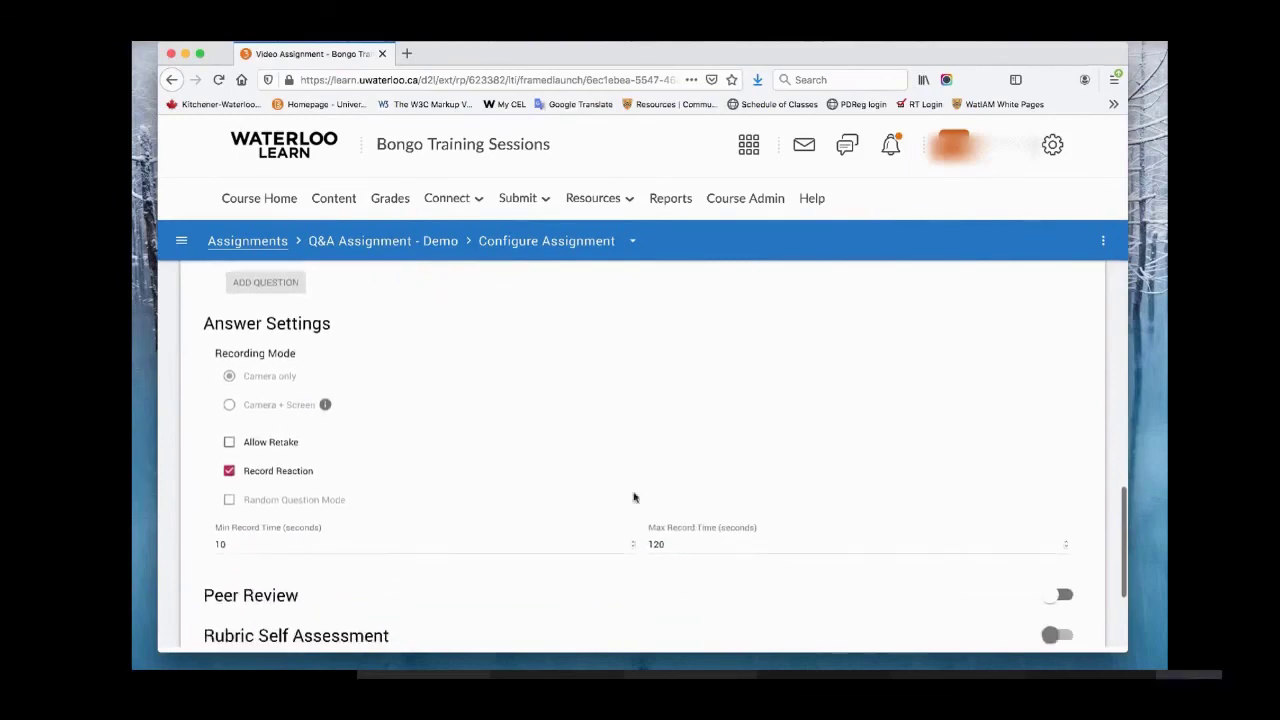
scroll(492, 421, "down", 1)
mouse_move(303, 371)
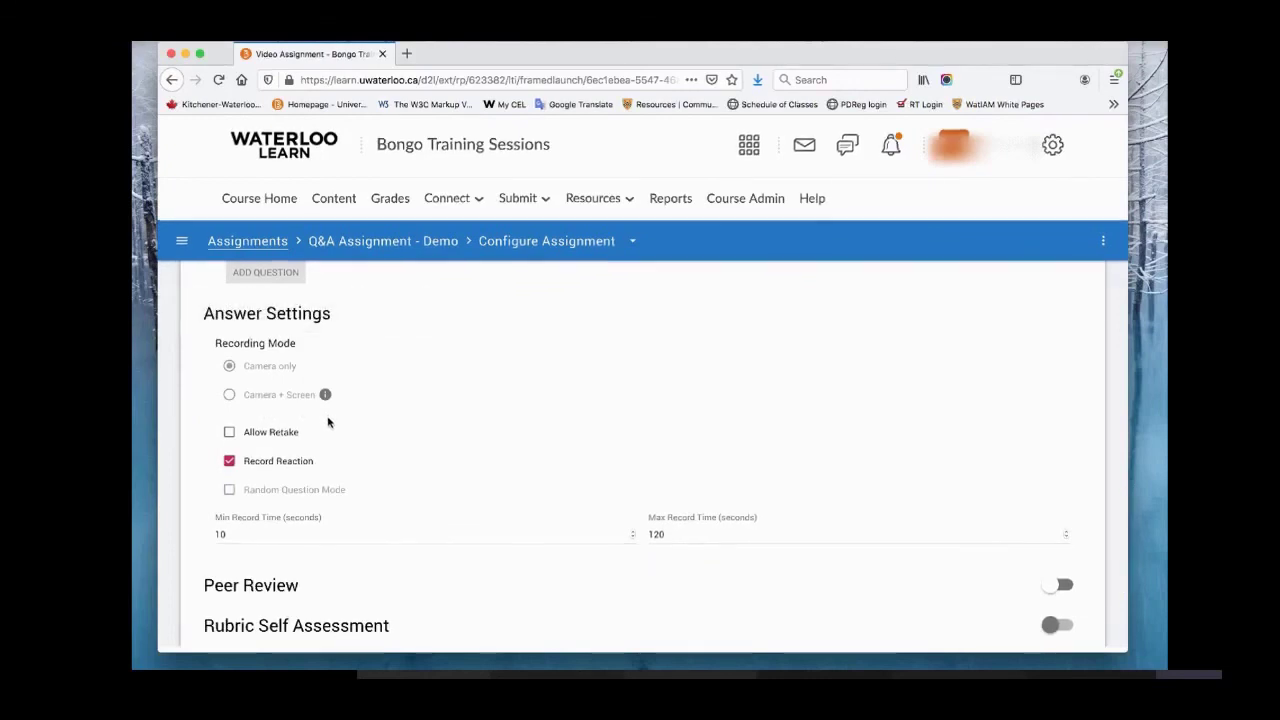
scroll(380, 432, "down", 1)
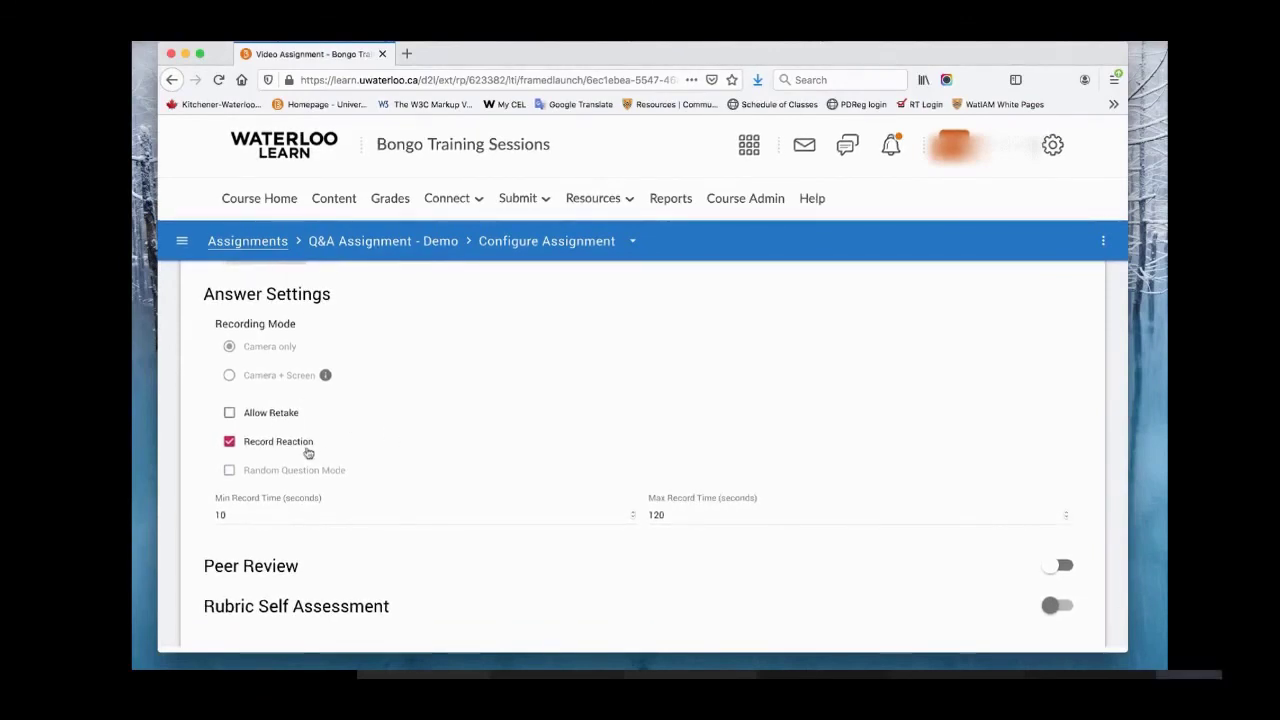
scroll(306, 429, "down", 1)
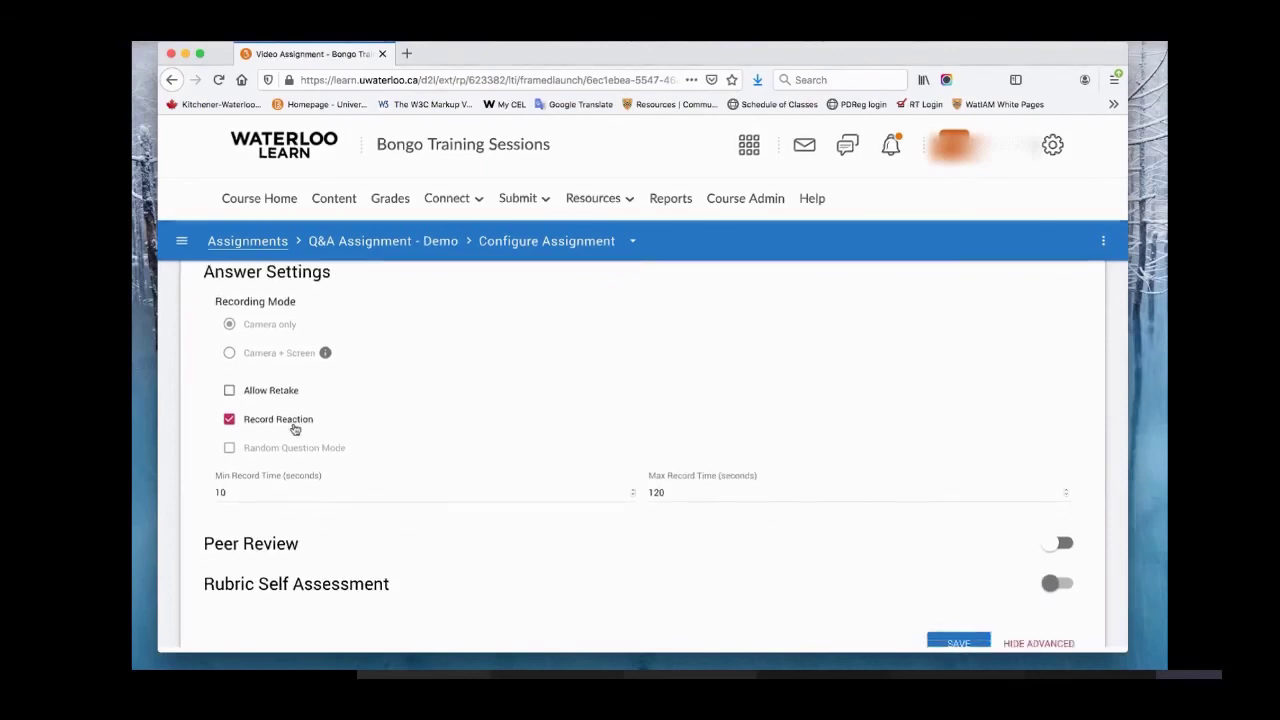
scroll(697, 429, "up", 10)
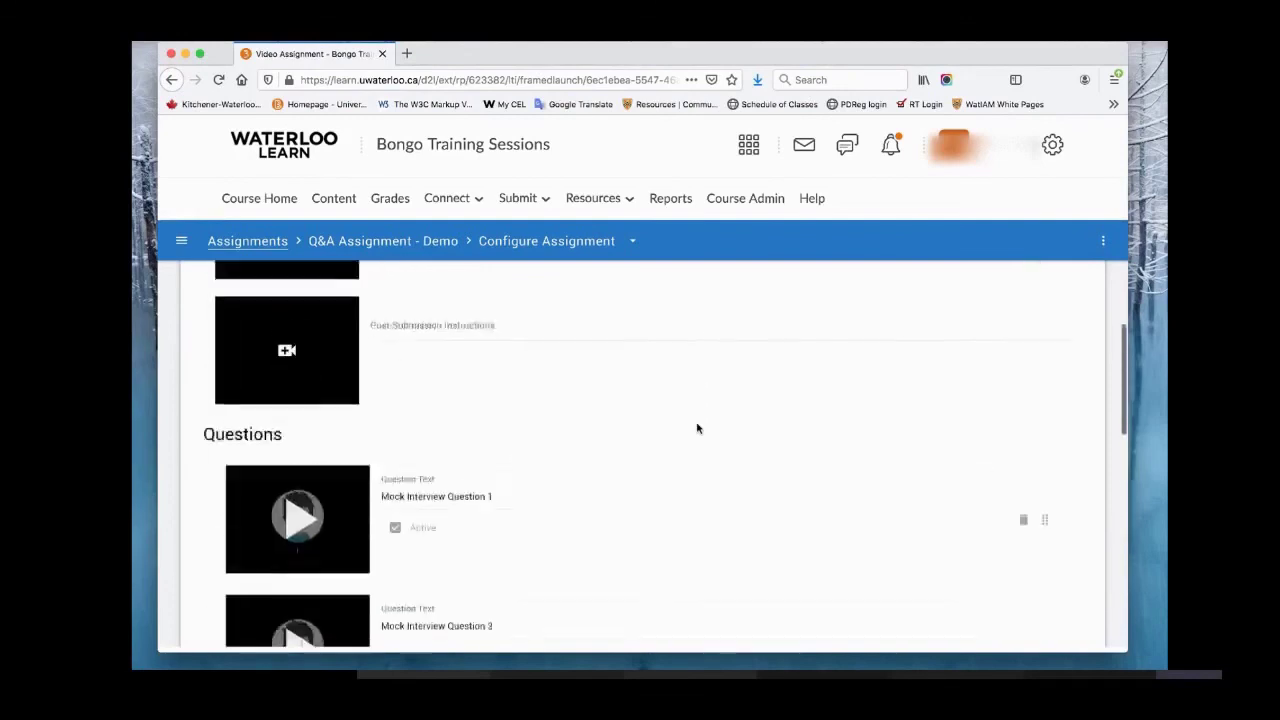
scroll(697, 429, "down", 10)
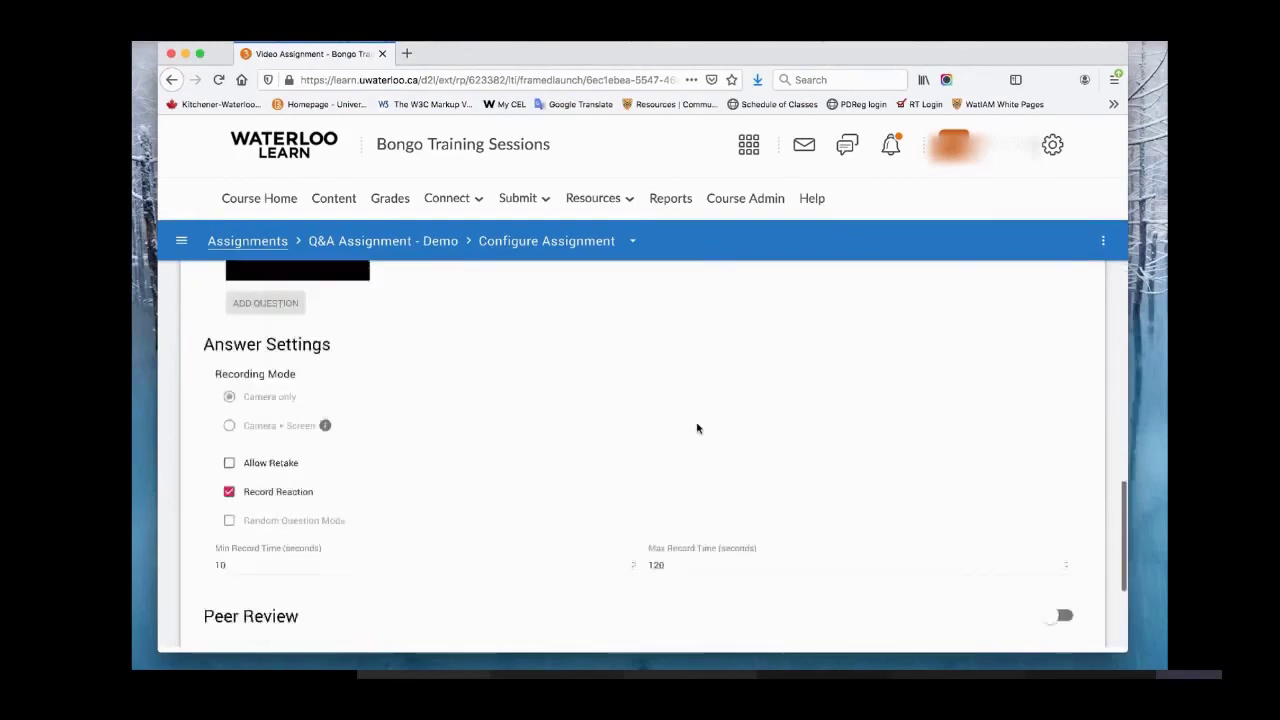
scroll(538, 430, "up", 1)
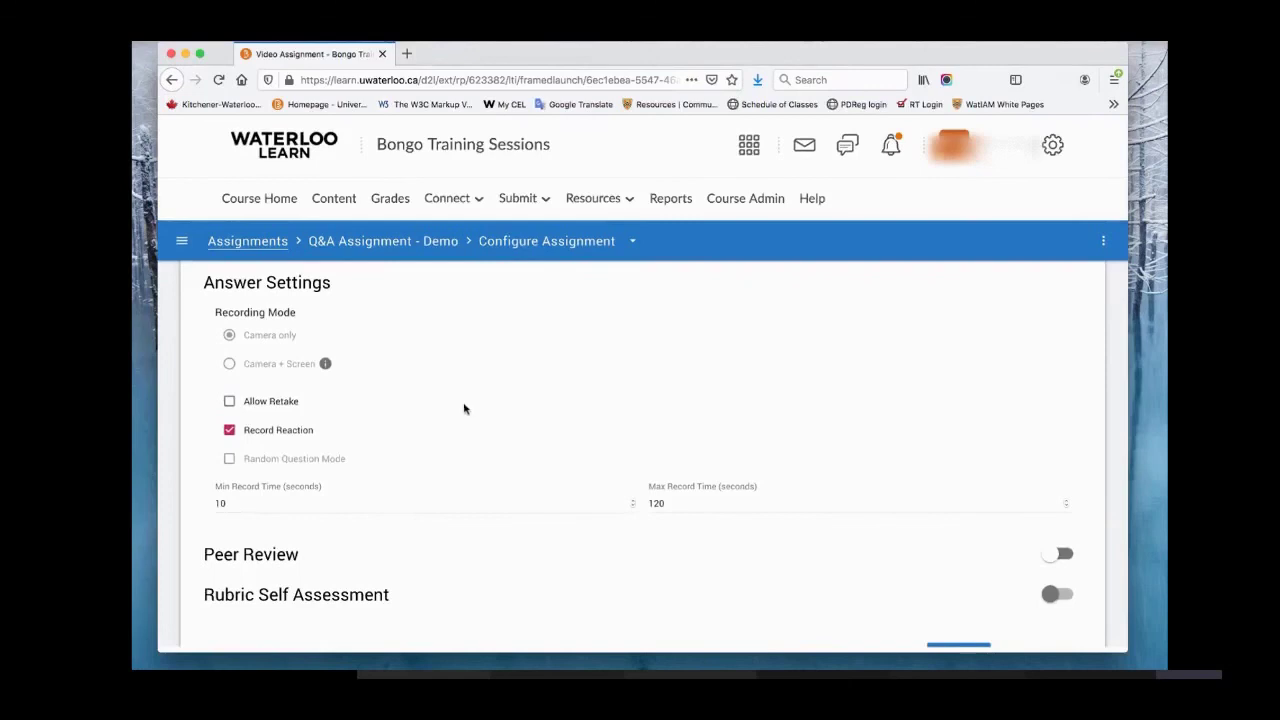
scroll(369, 423, "down", 1)
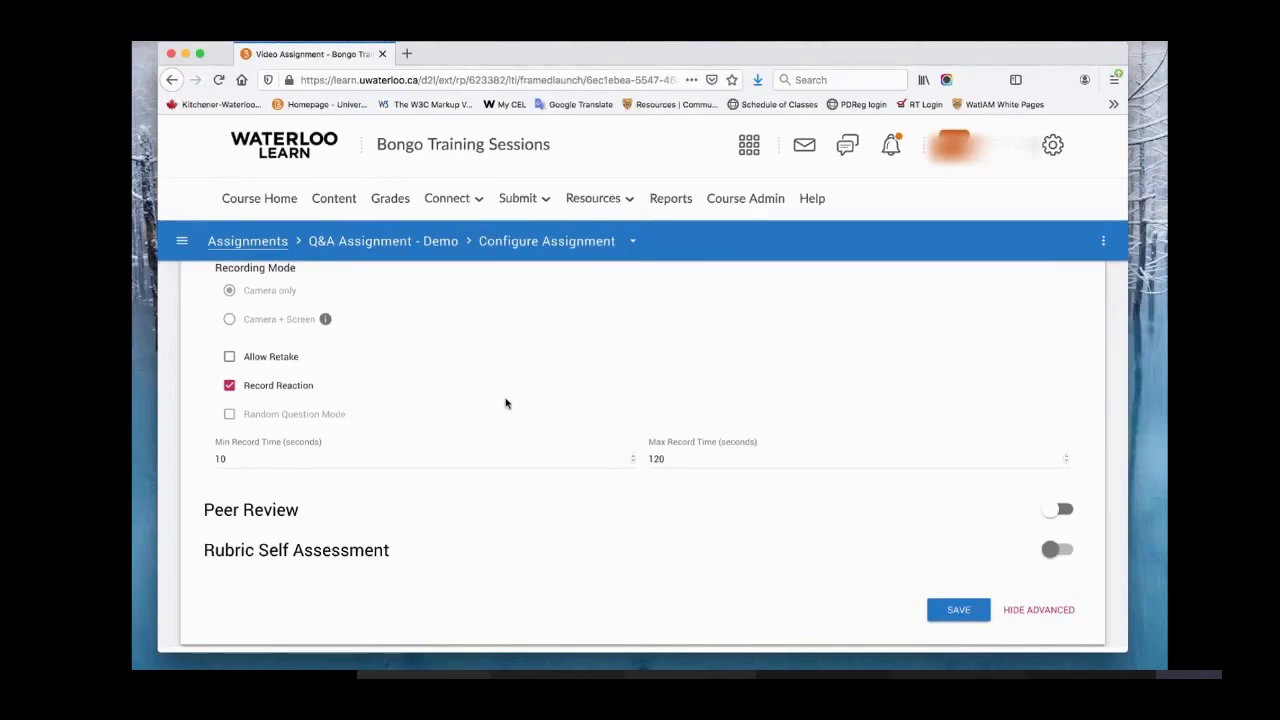
scroll(589, 500, "down", 1)
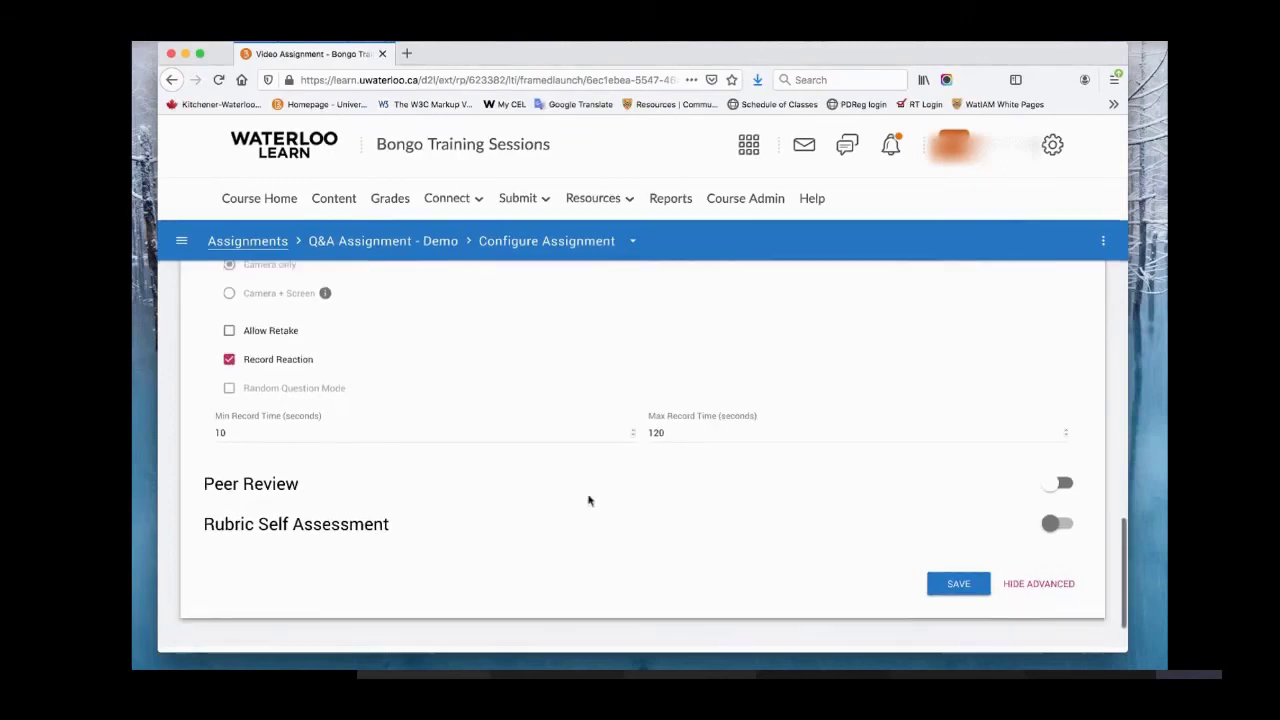
Step: Check the Min Record Time and Max Record Time fields in the Answer Settings without changing them
left_click(299, 434)
left_click(335, 468)
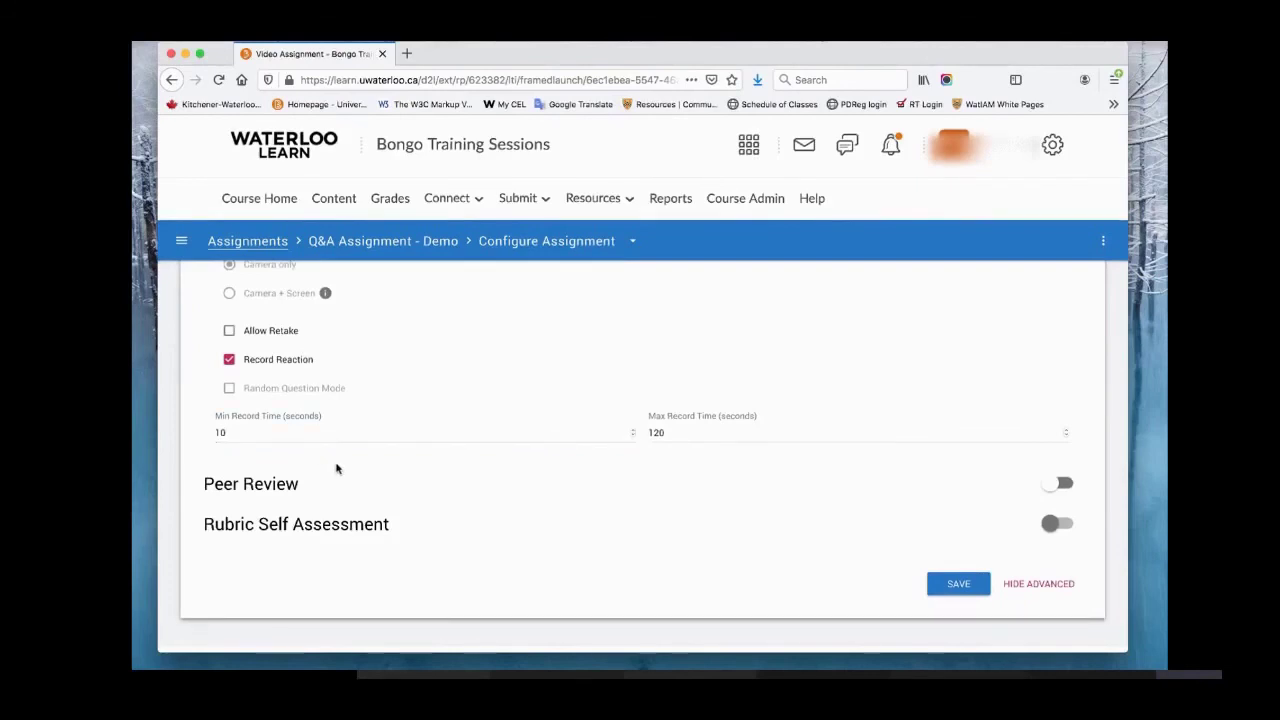
left_click(701, 435)
left_click(599, 506)
scroll(610, 506, "down", 1)
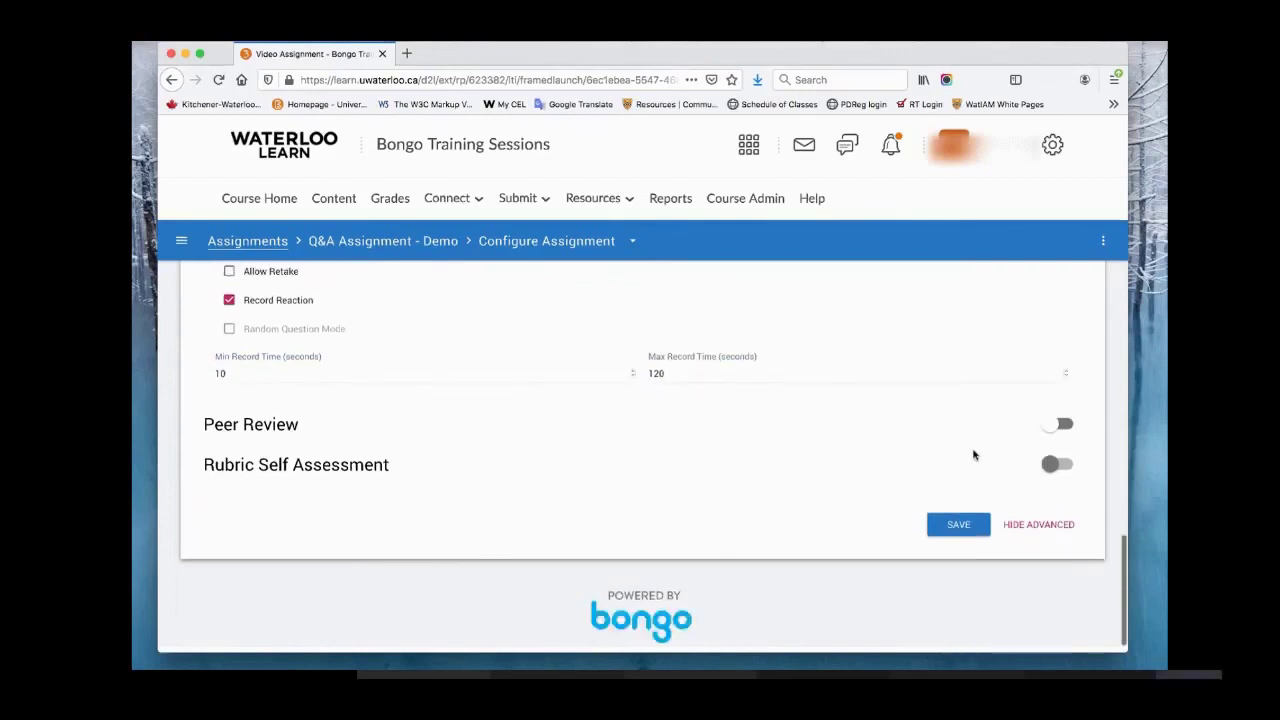
Step: Turn on Peer Review for the Q&A assignment to inspect its options, and switch it off again
left_click(1063, 424)
scroll(858, 504, "down", 3)
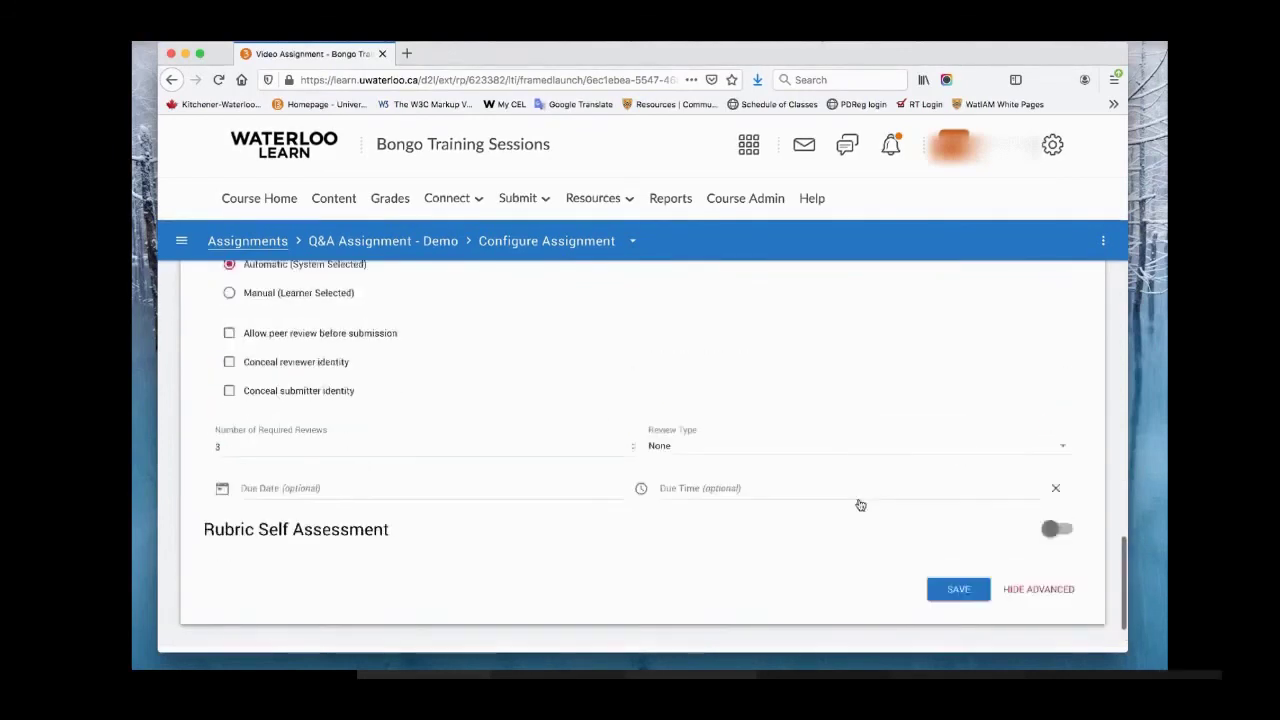
scroll(860, 503, "up", 2)
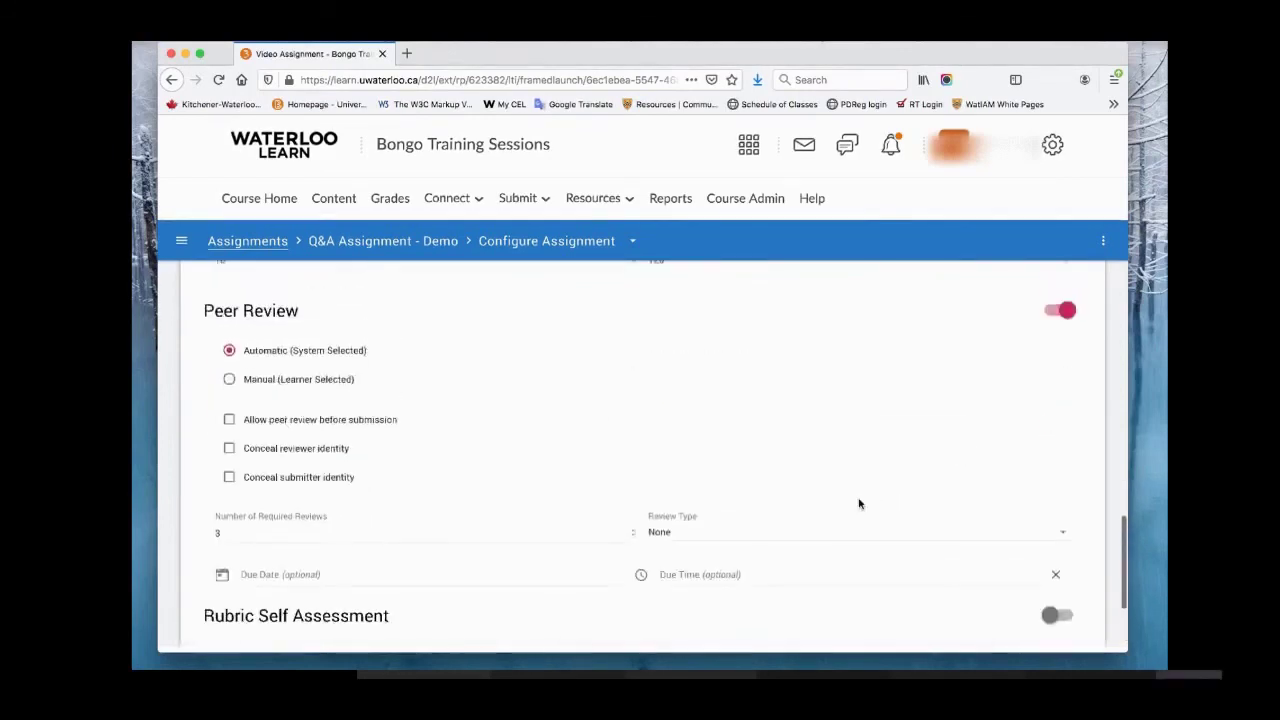
left_click(1058, 313)
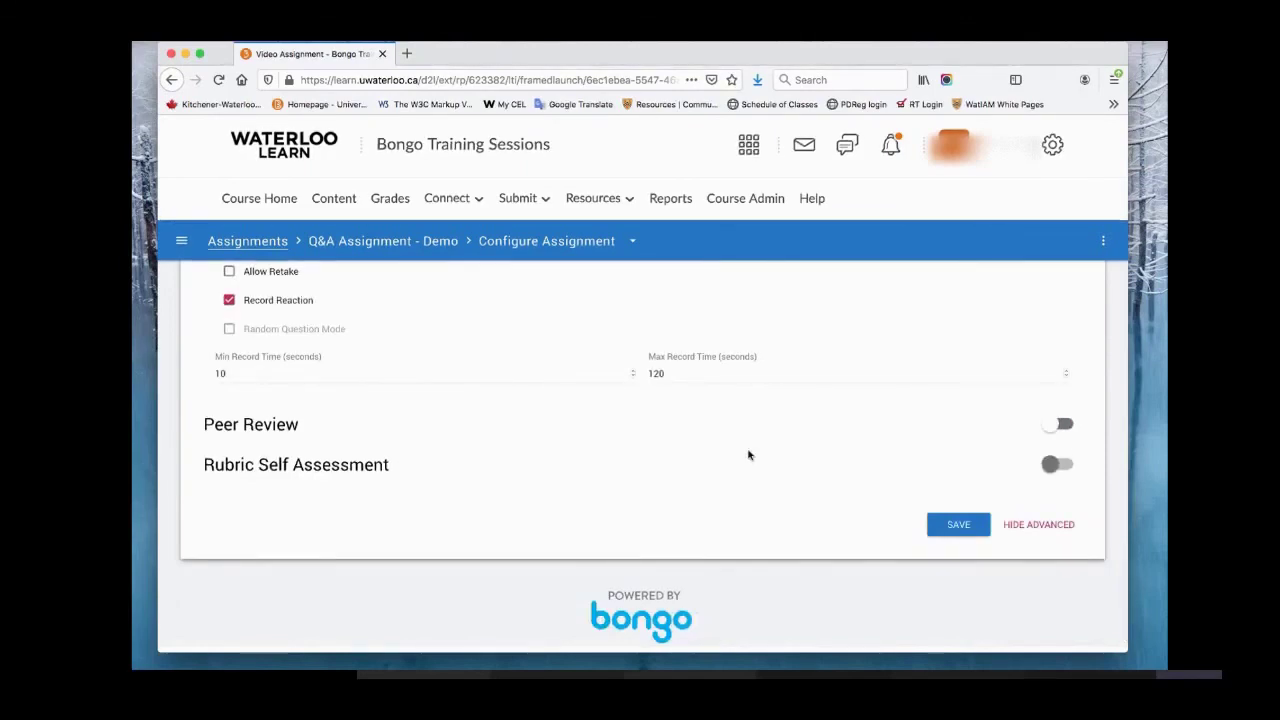
Step: Recheck the Q&A assignment's configuration from the general settings to the answer settings and save the assignment
scroll(380, 449, "up", 10)
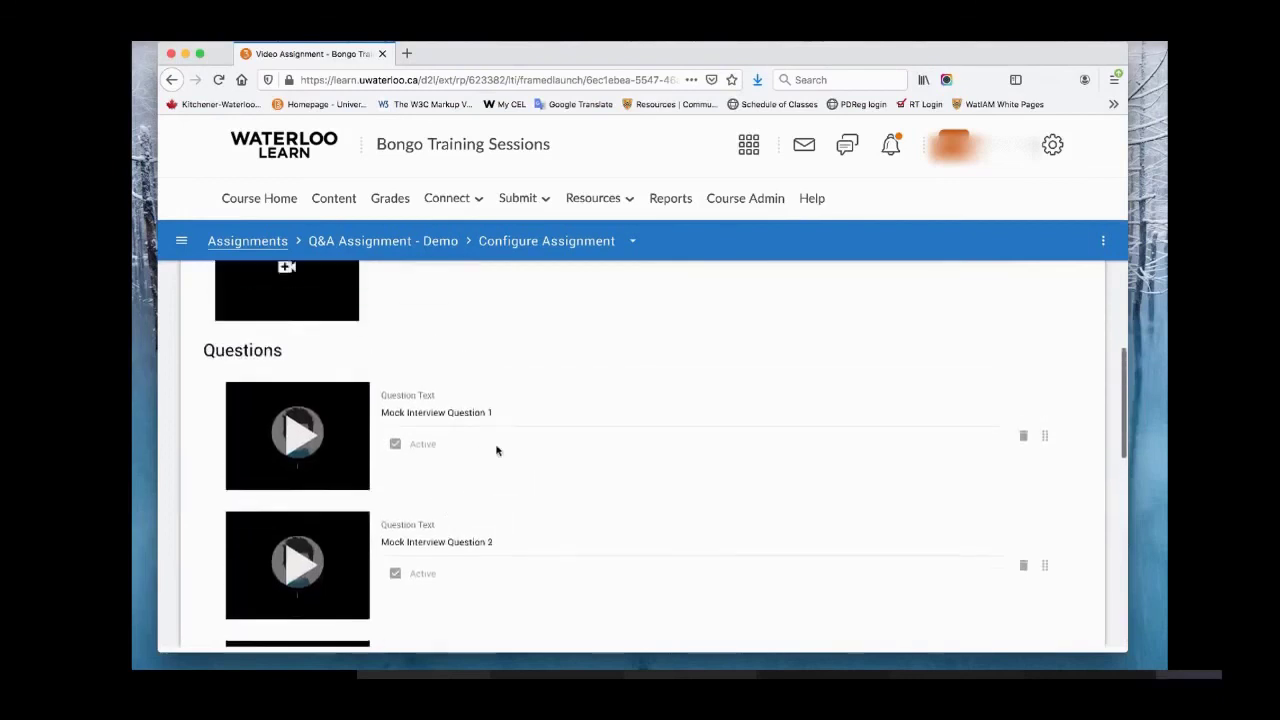
scroll(498, 451, "up", 10)
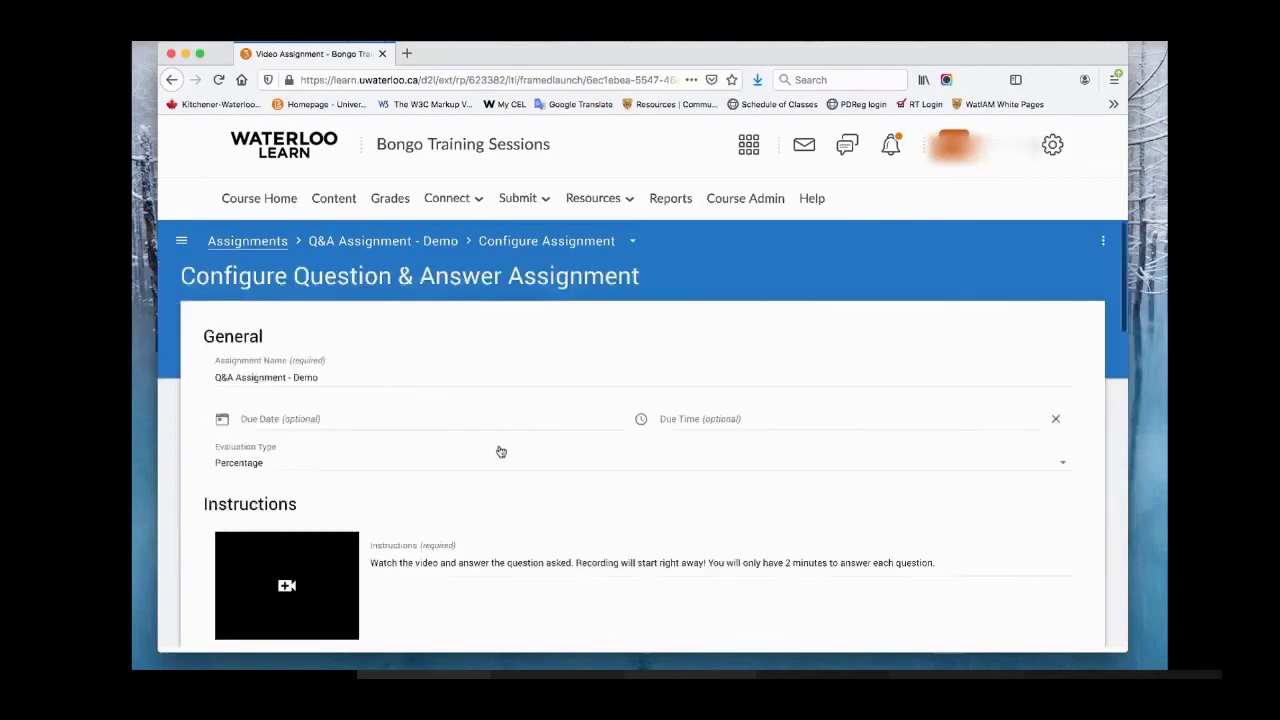
scroll(500, 451, "down", 20)
scroll(714, 483, "up", 5)
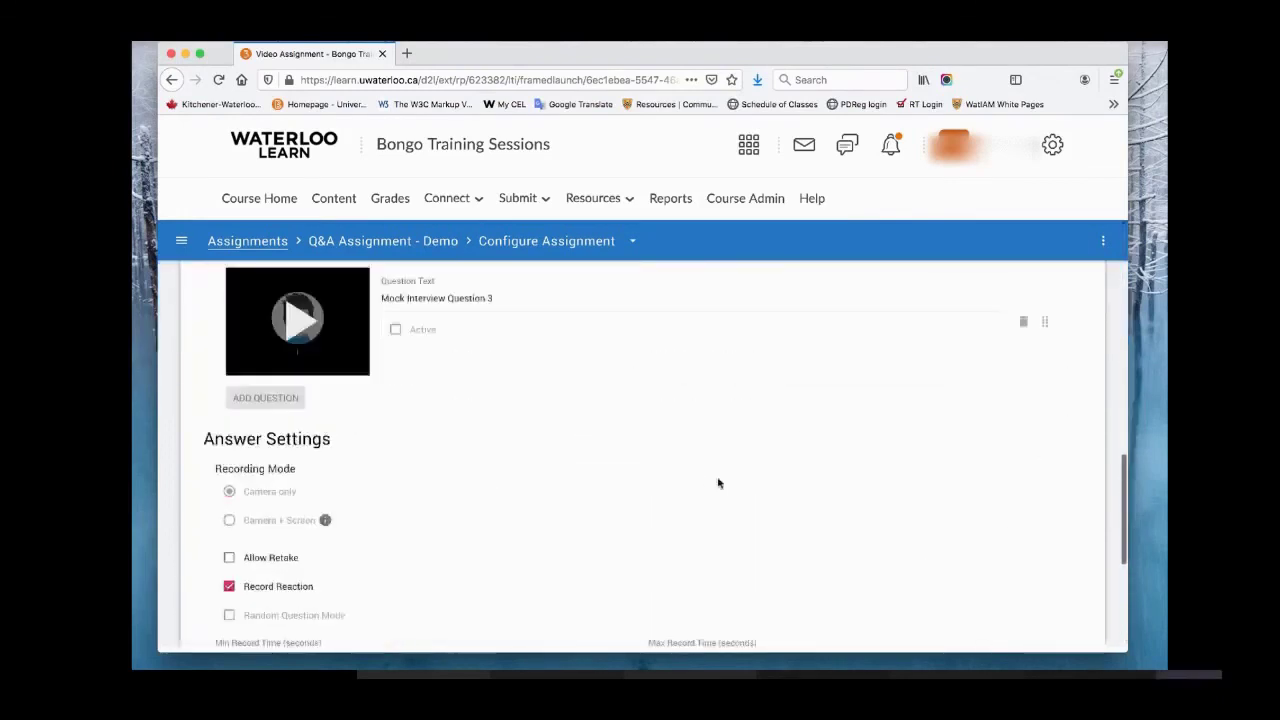
scroll(717, 483, "up", 5)
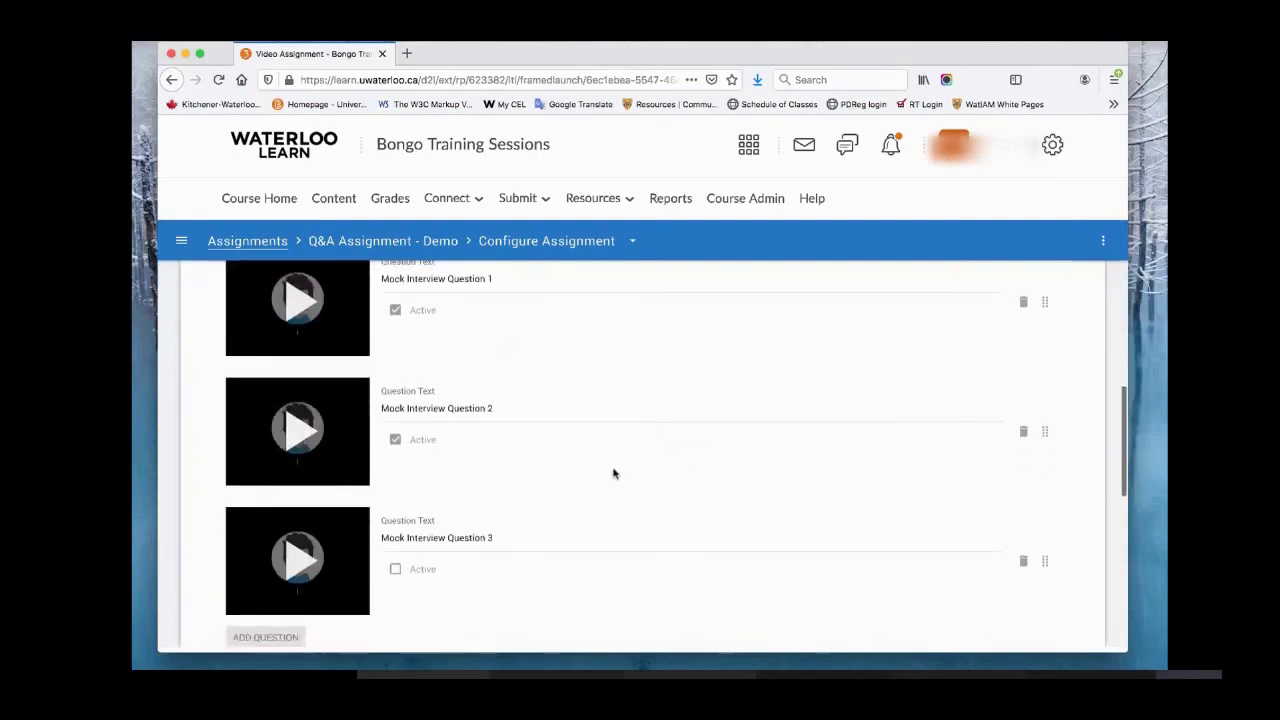
scroll(614, 478, "down", 3)
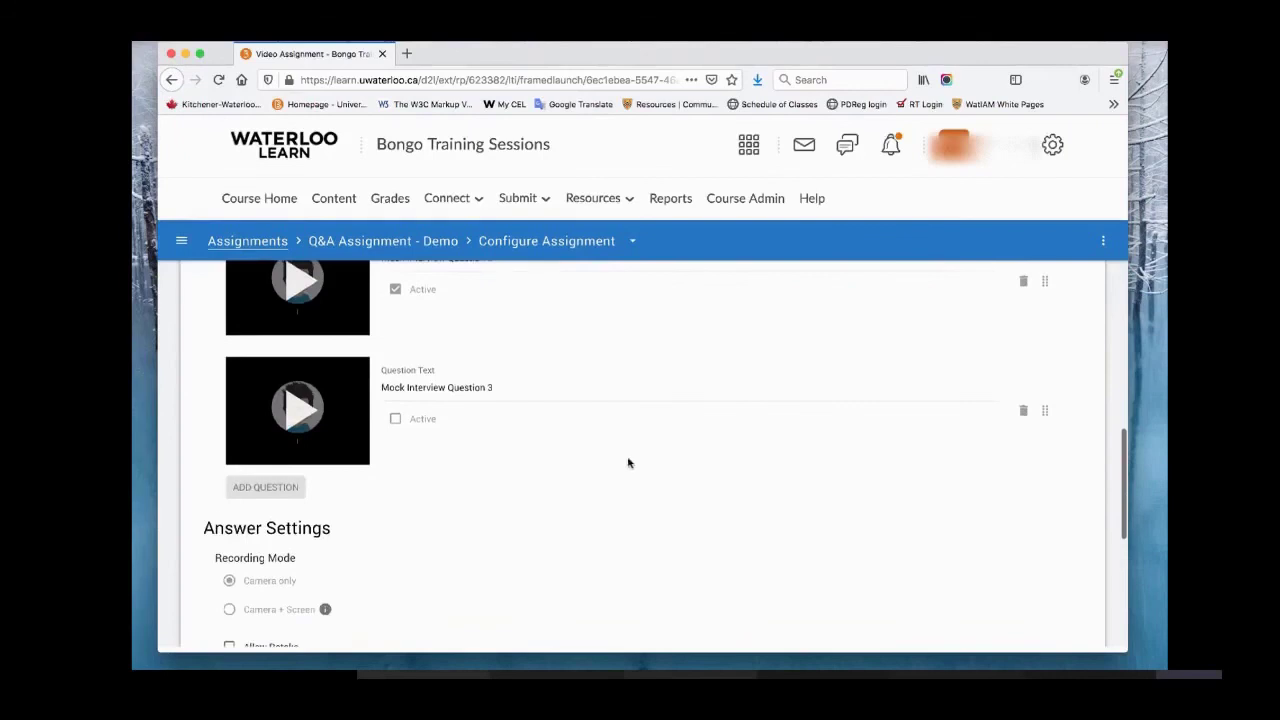
scroll(628, 462, "down", 1)
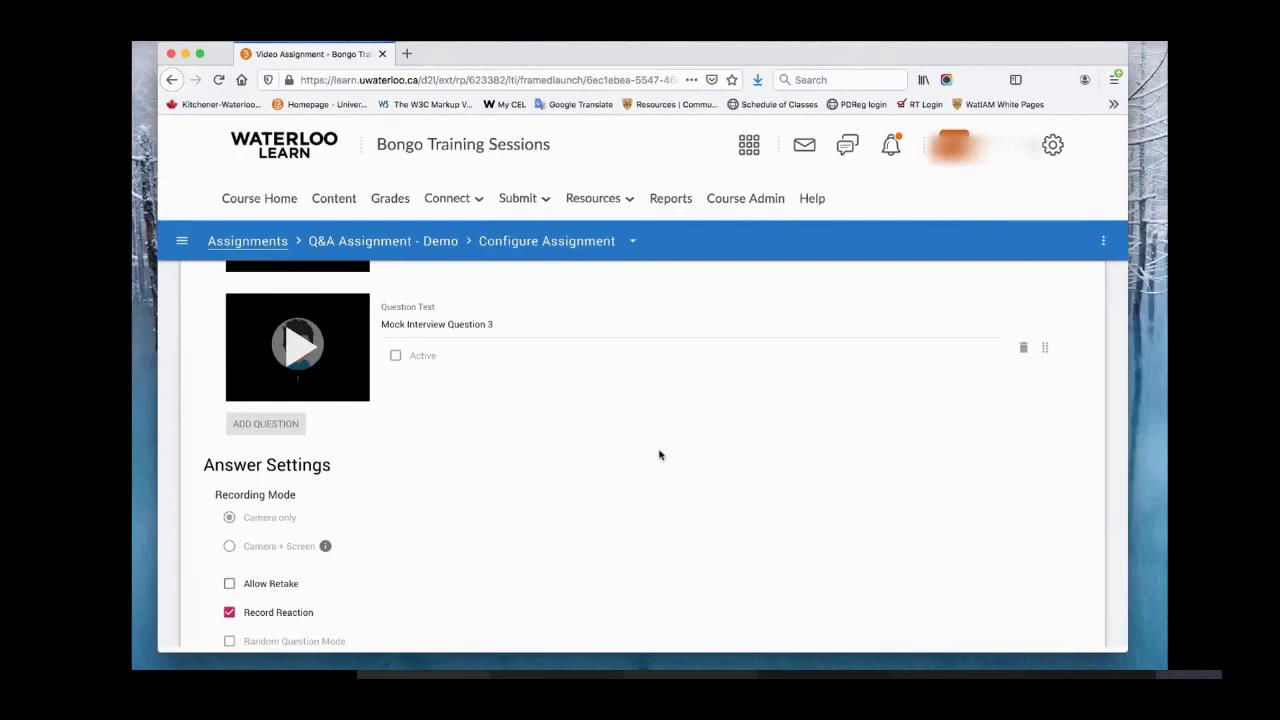
scroll(659, 455, "down", 2)
scroll(660, 455, "down", 3)
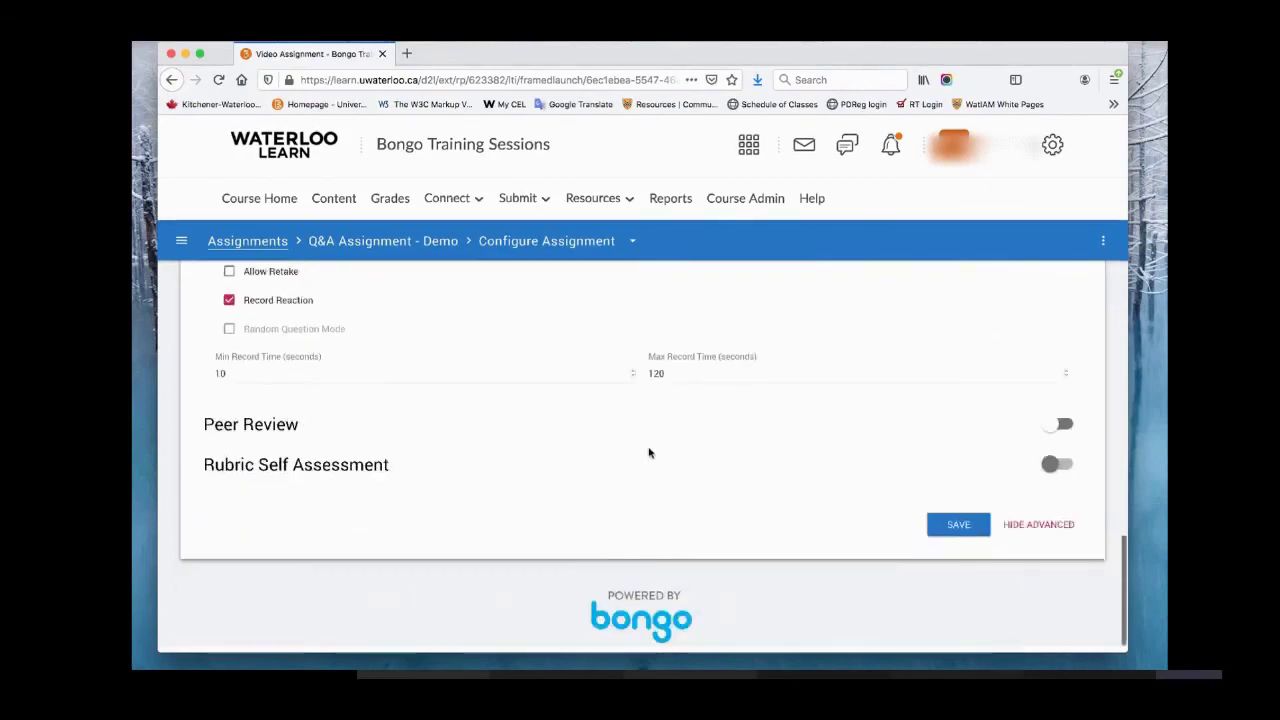
left_click(955, 526)
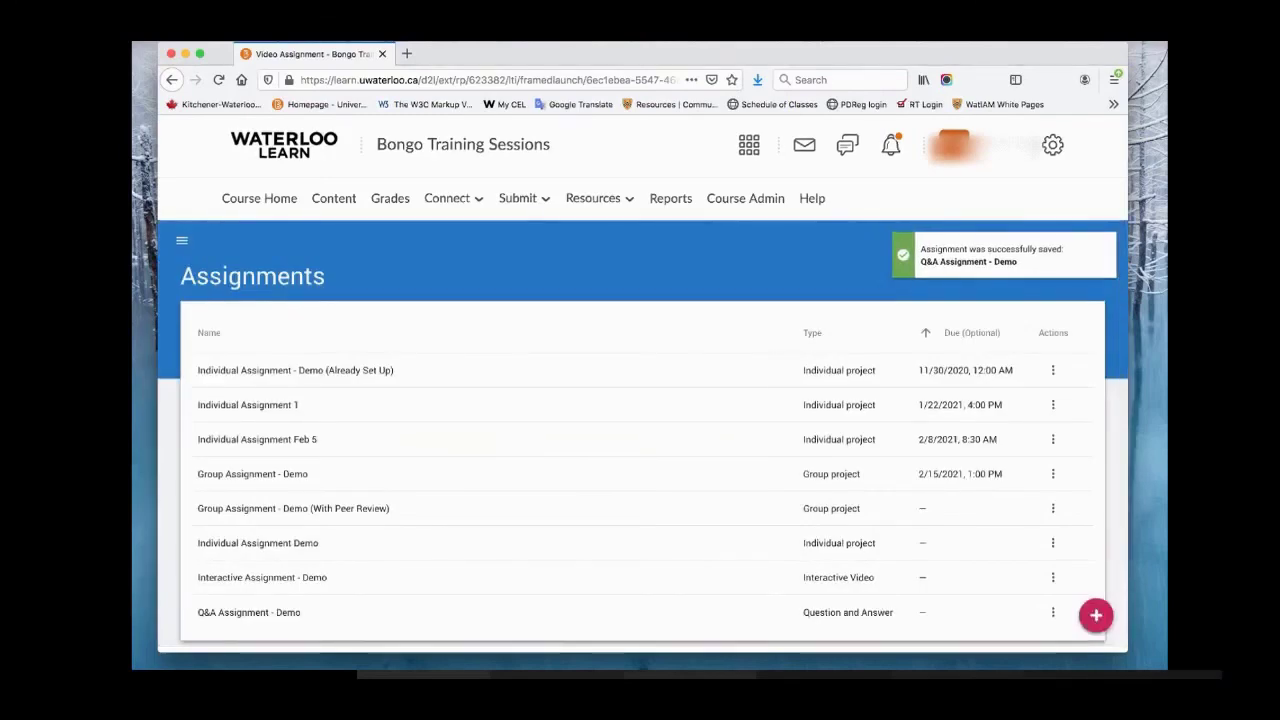
Step: Open the configuration of Interactive Assignment - Demo from the assignments list
scroll(588, 503, "down", 1)
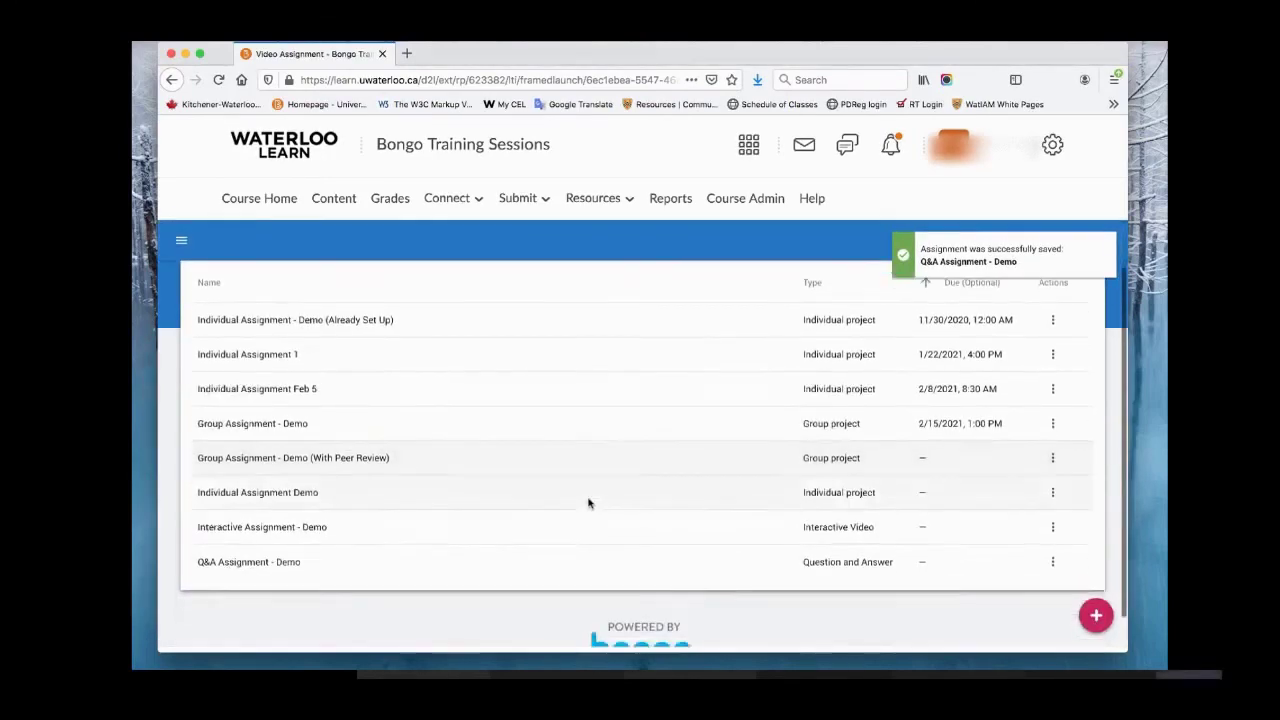
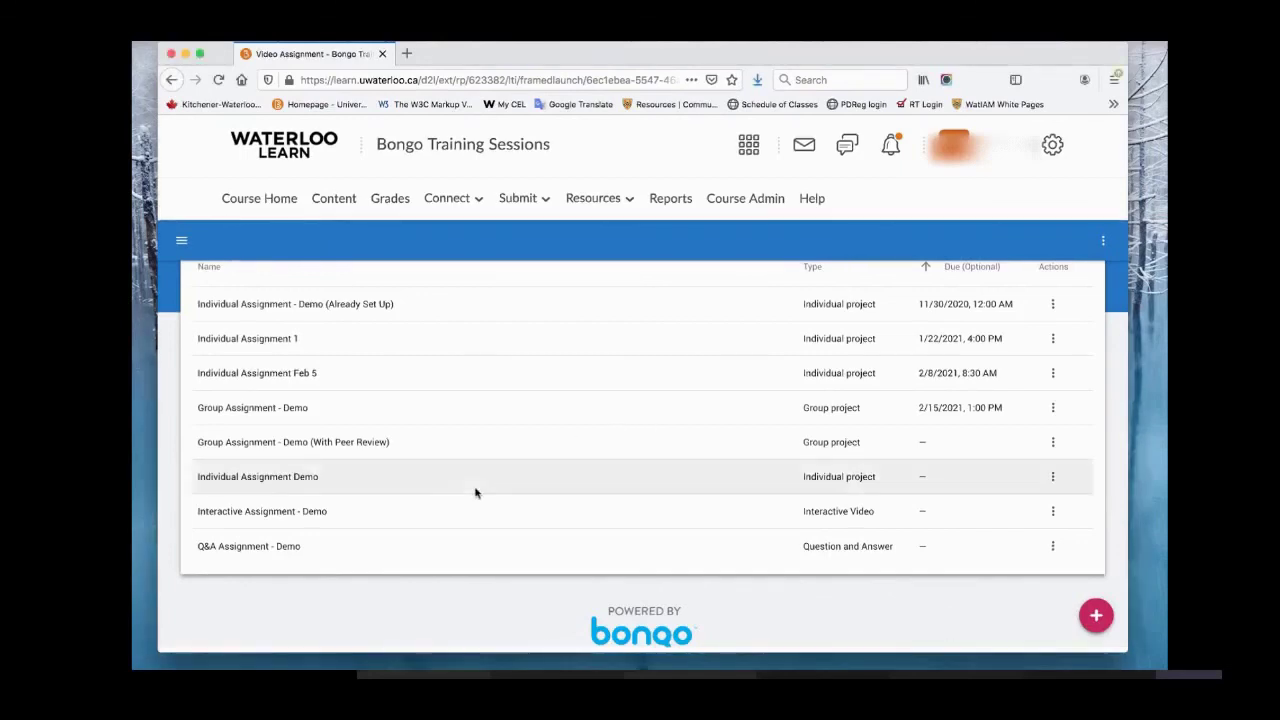
left_click(1052, 511)
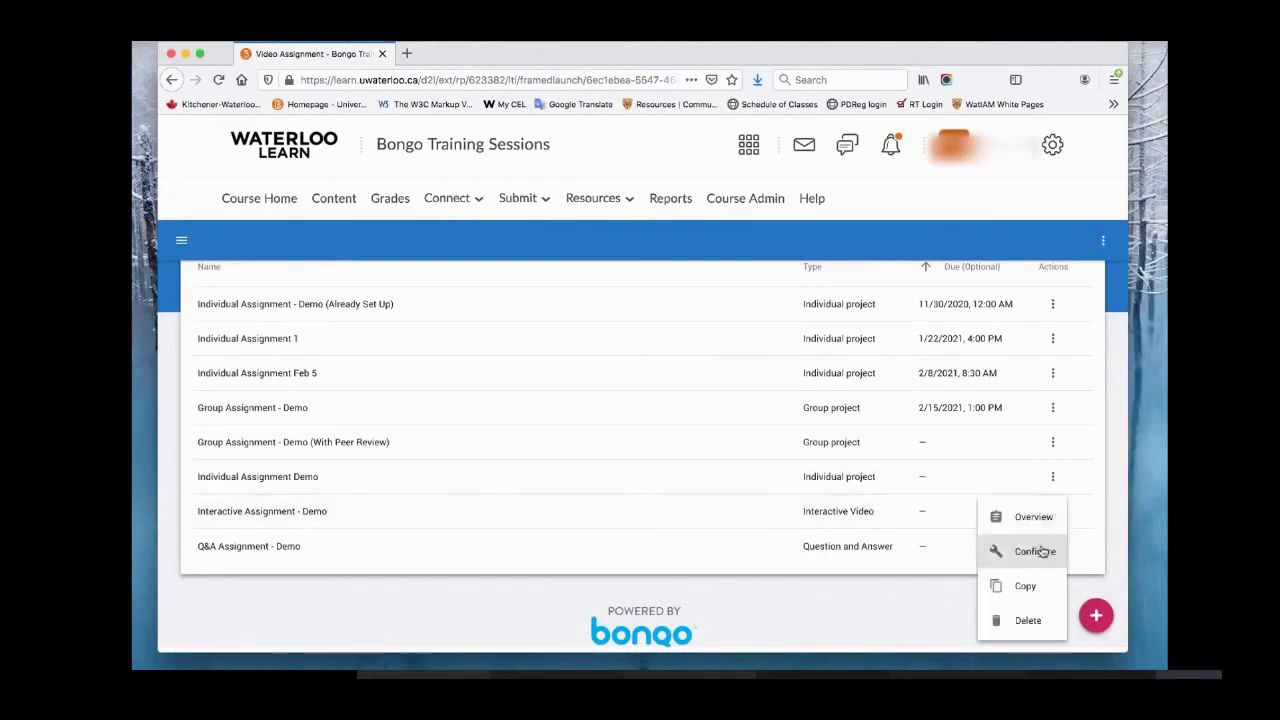
left_click(1040, 549)
Step: Examine the interactive assignment's general settings, Instructions text and Interactive Video section with its questions
scroll(785, 435, "down", 2)
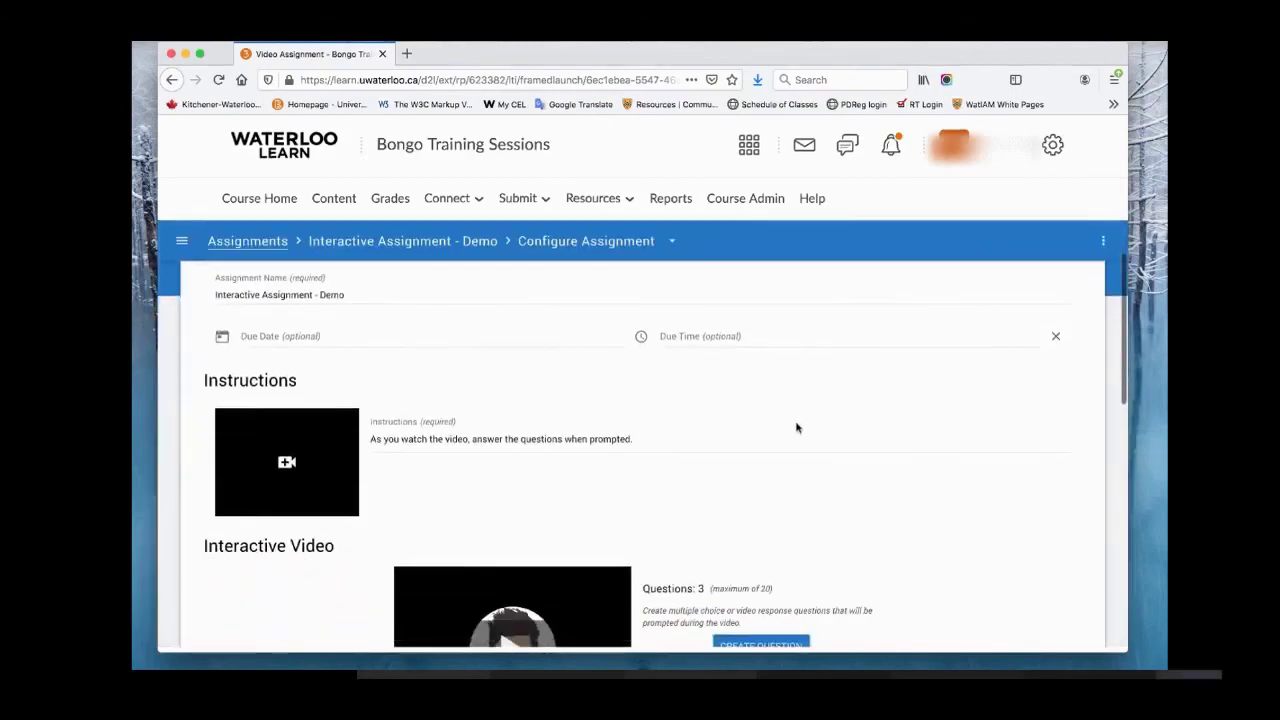
scroll(843, 433, "up", 2)
scroll(843, 431, "down", 2)
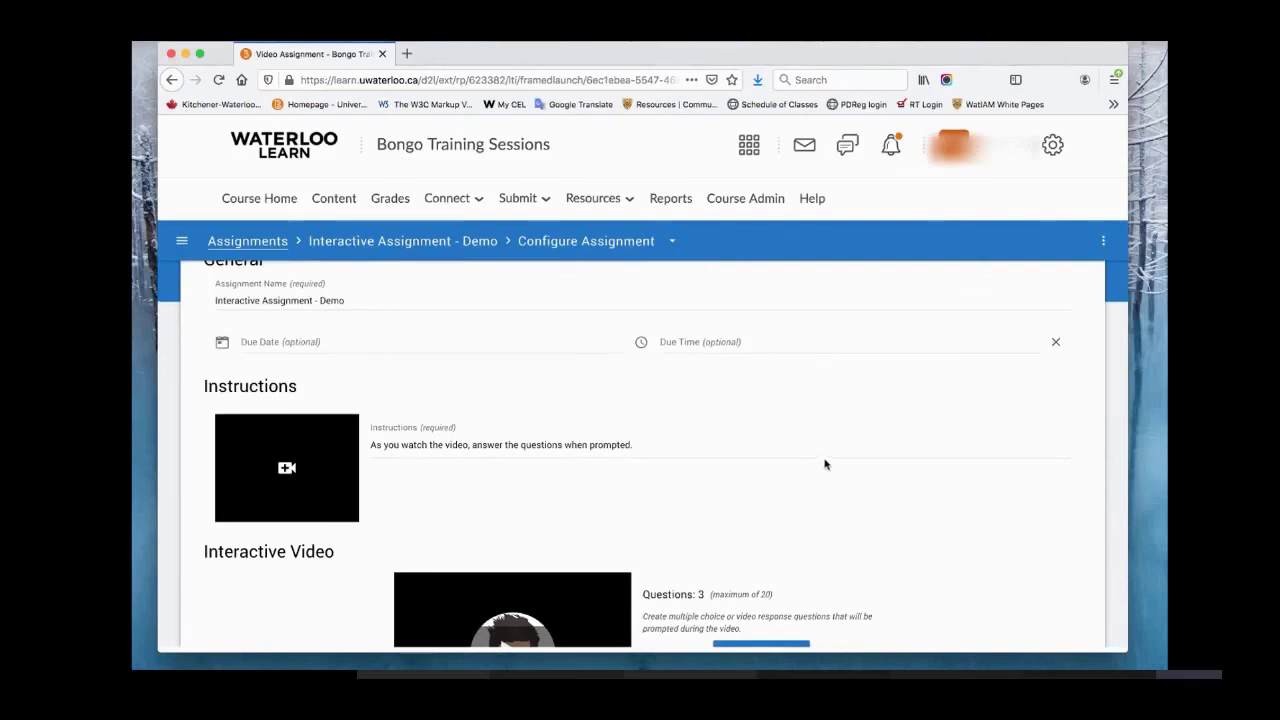
scroll(831, 454, "down", 2)
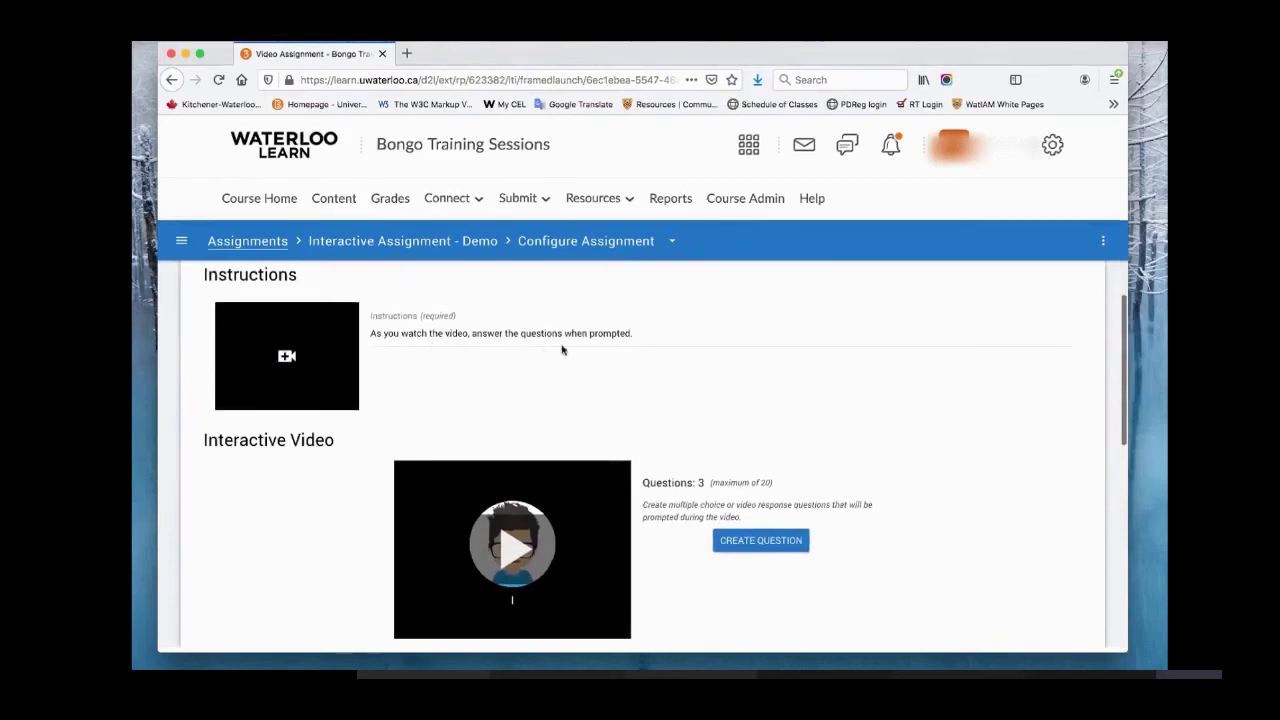
scroll(608, 353, "down", 1)
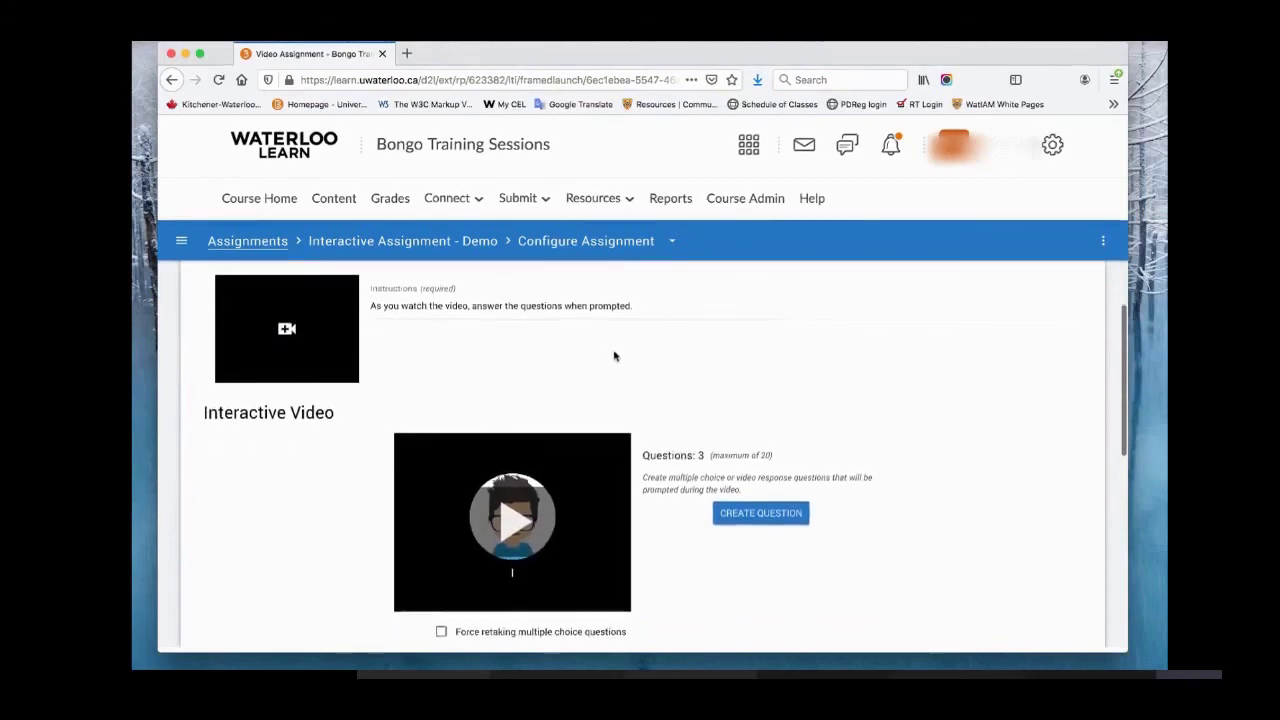
scroll(920, 375, "down", 3)
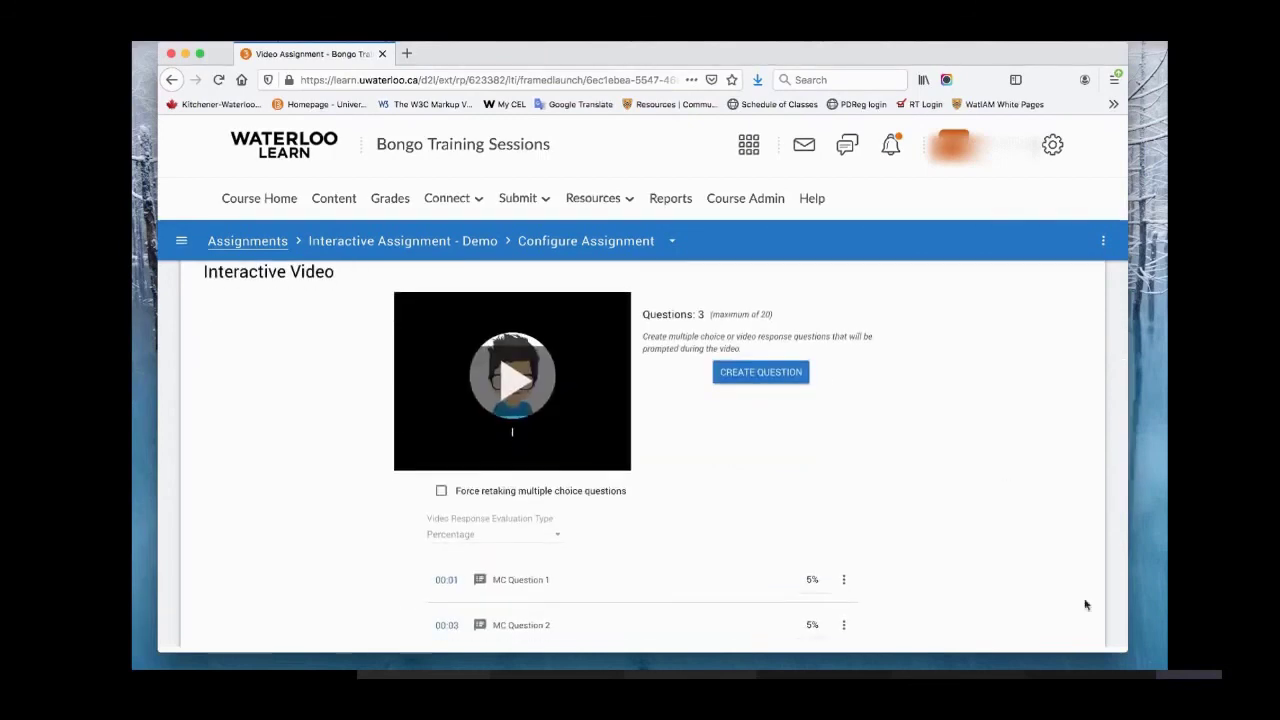
Step: Position the interactive video at 00:02 and start creating a question at that point
left_click_drag(1120, 646, 1129, 652)
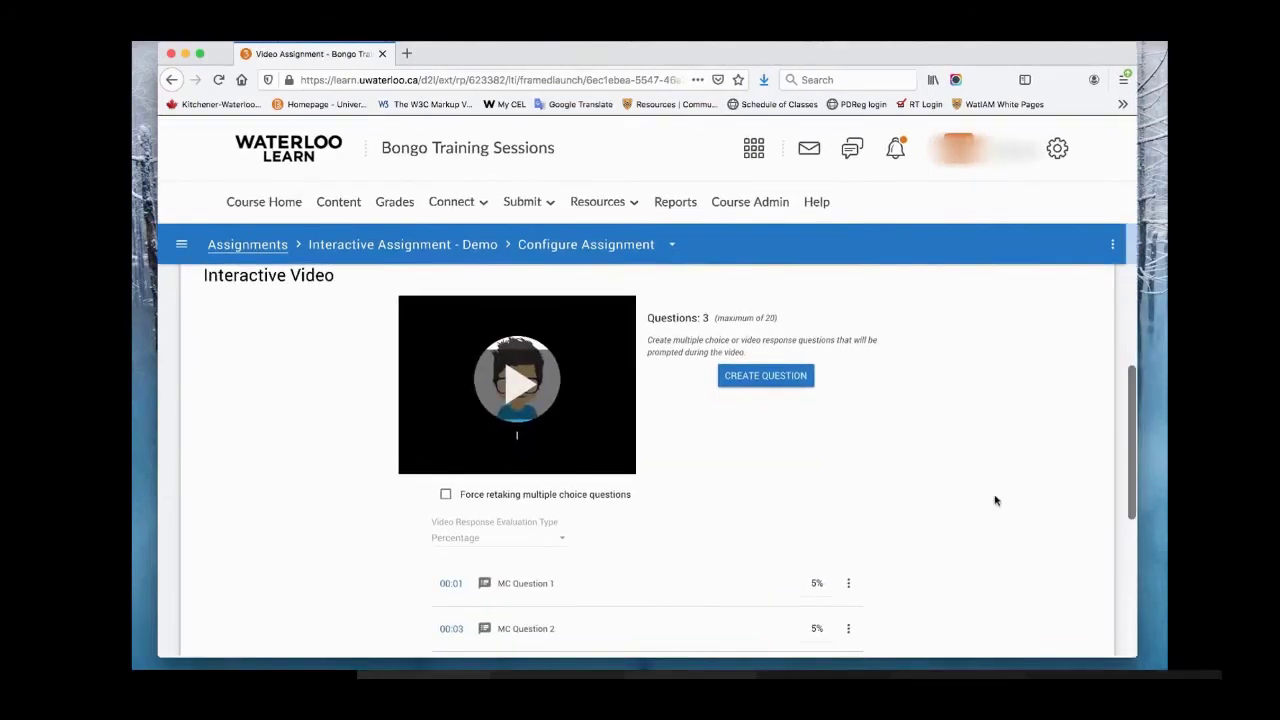
scroll(995, 500, "down", 1)
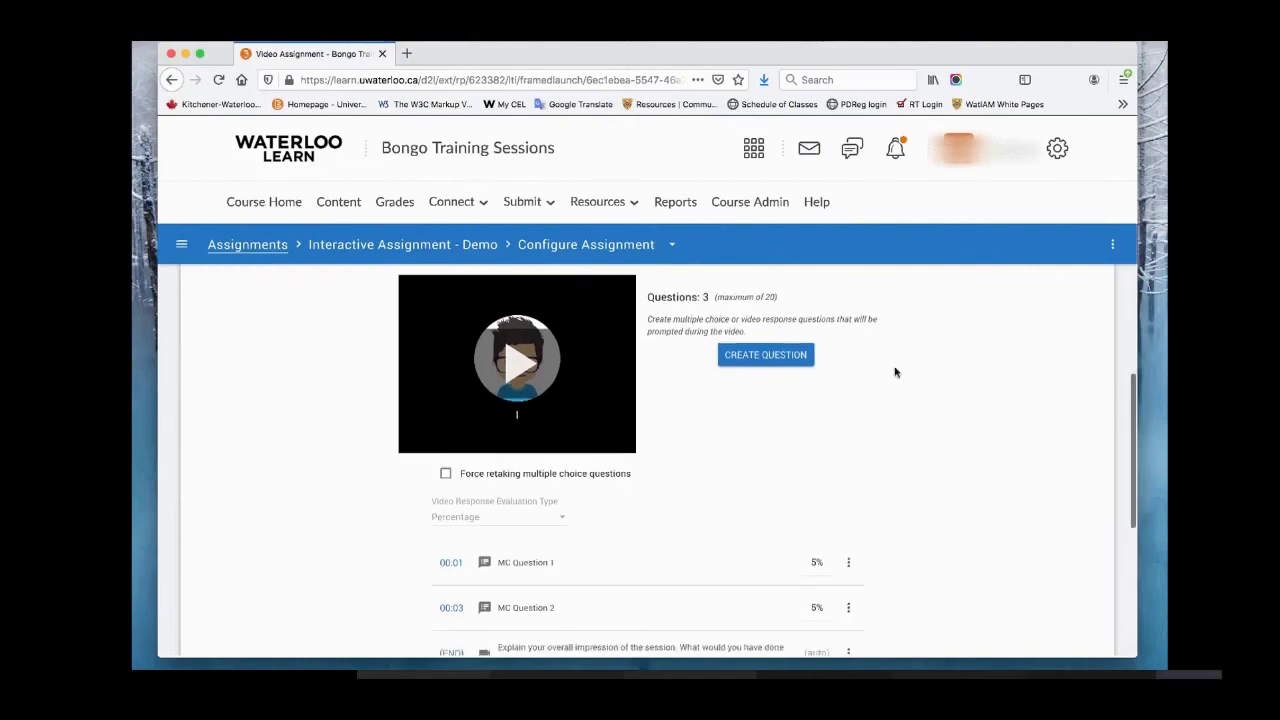
scroll(927, 377, "down", 1)
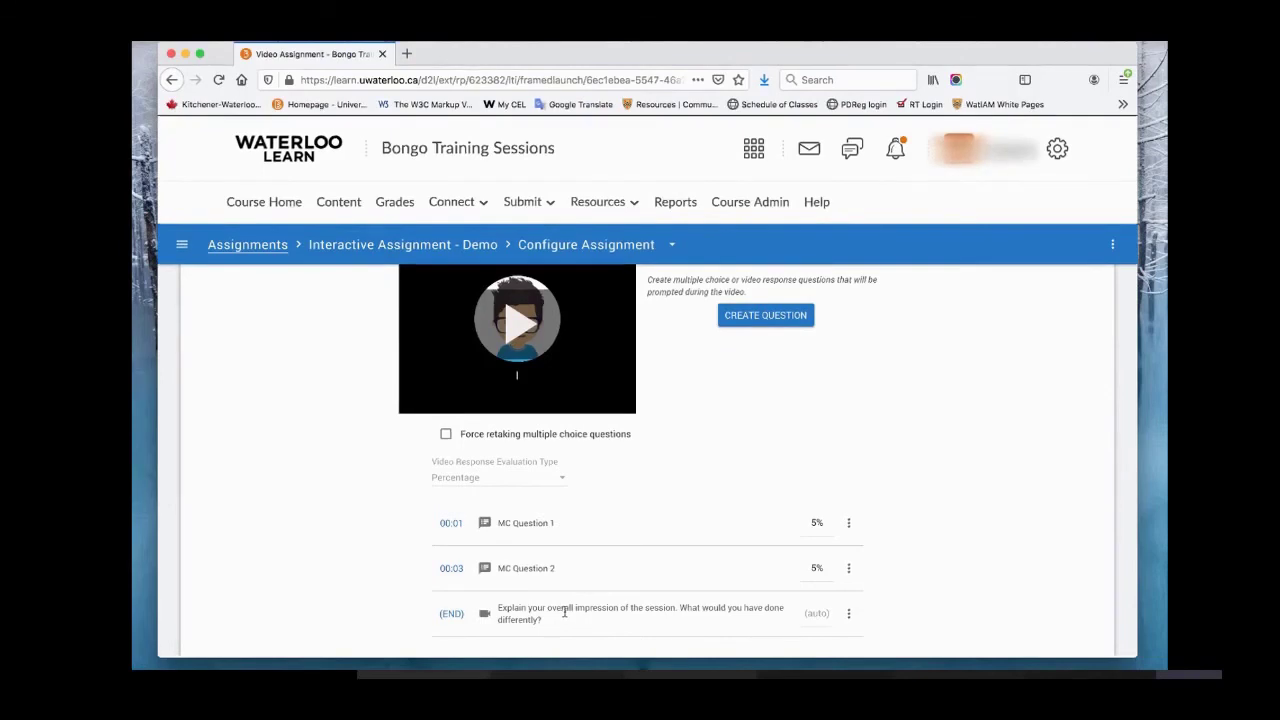
scroll(633, 543, "up", 3)
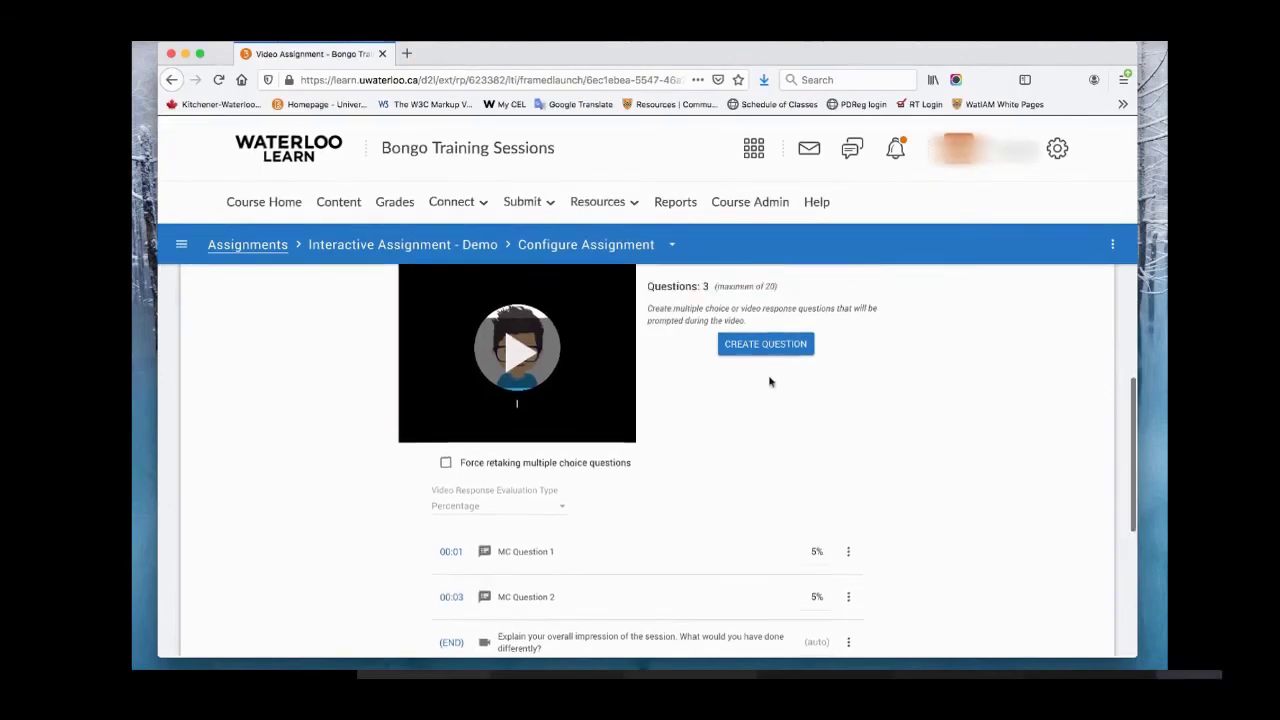
scroll(695, 527, "down", 3)
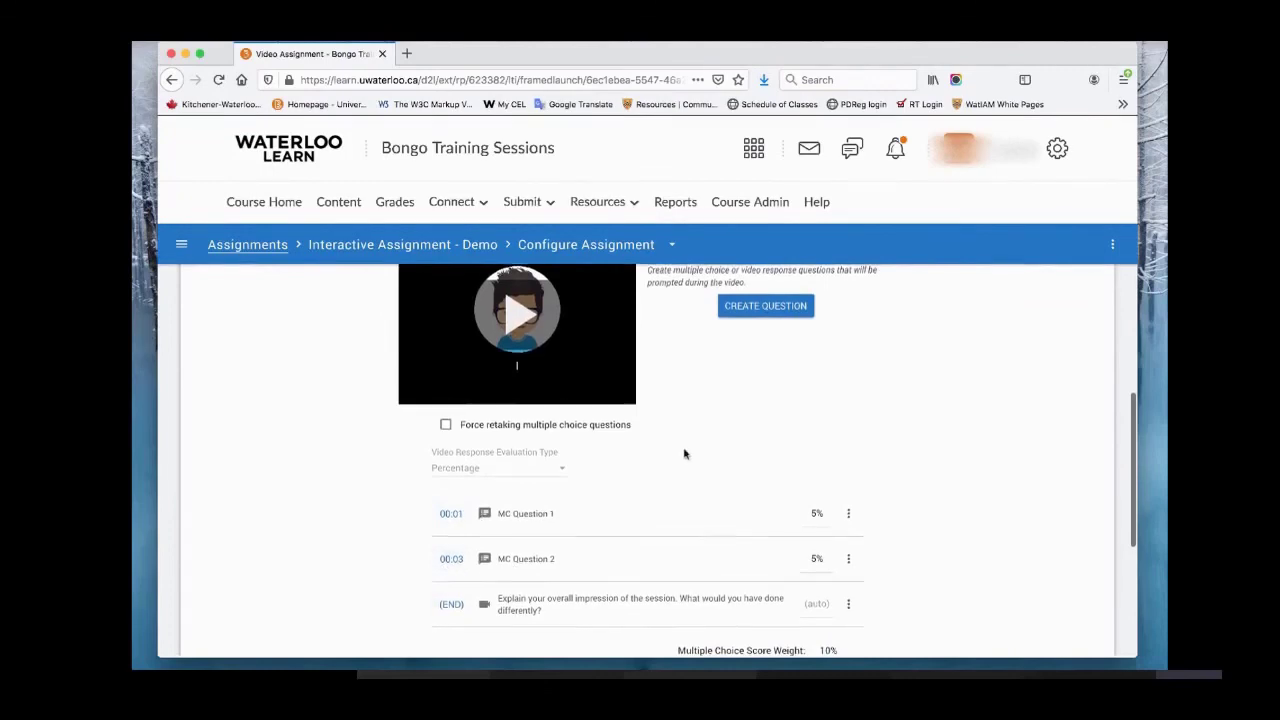
scroll(683, 451, "up", 1)
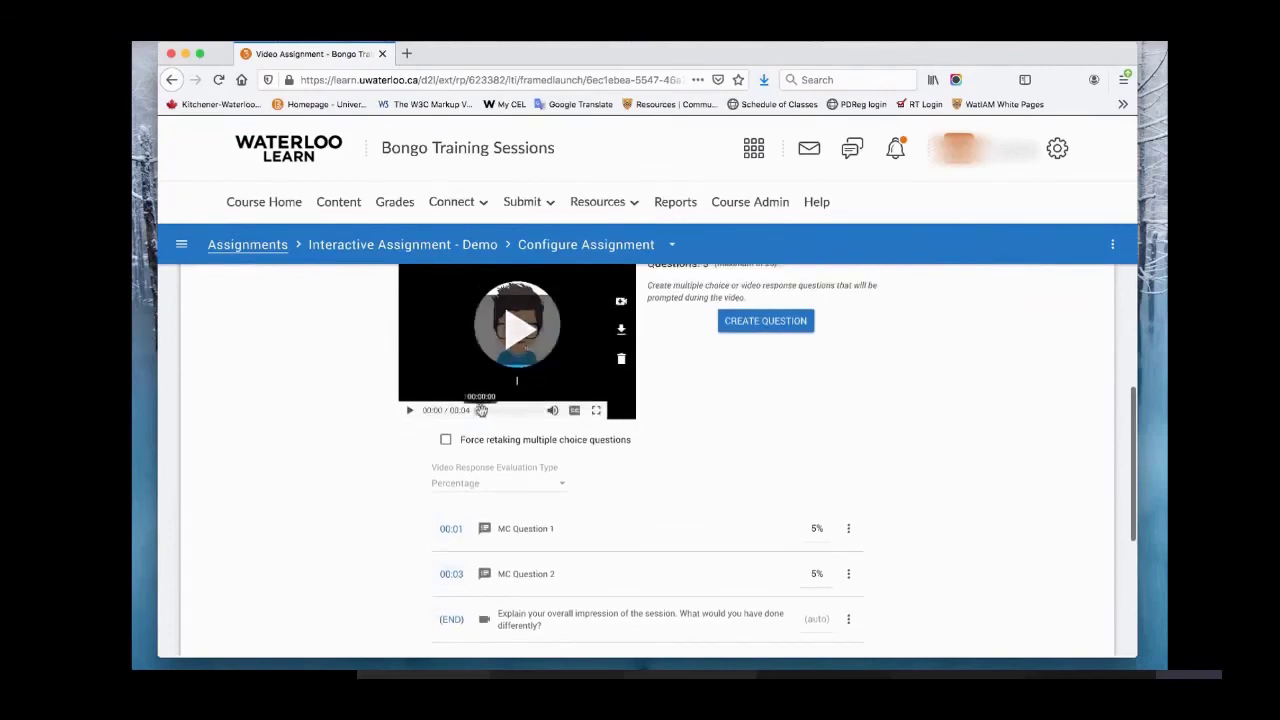
left_click(502, 413)
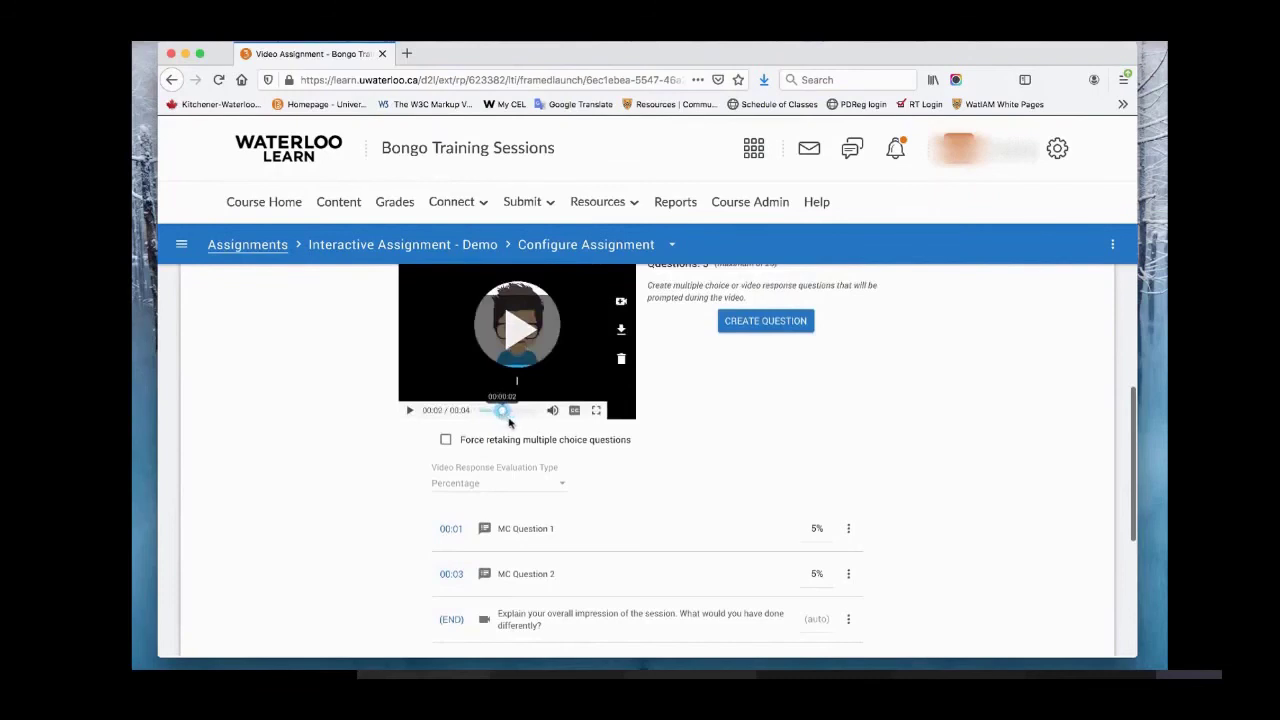
scroll(555, 350, "up", 1)
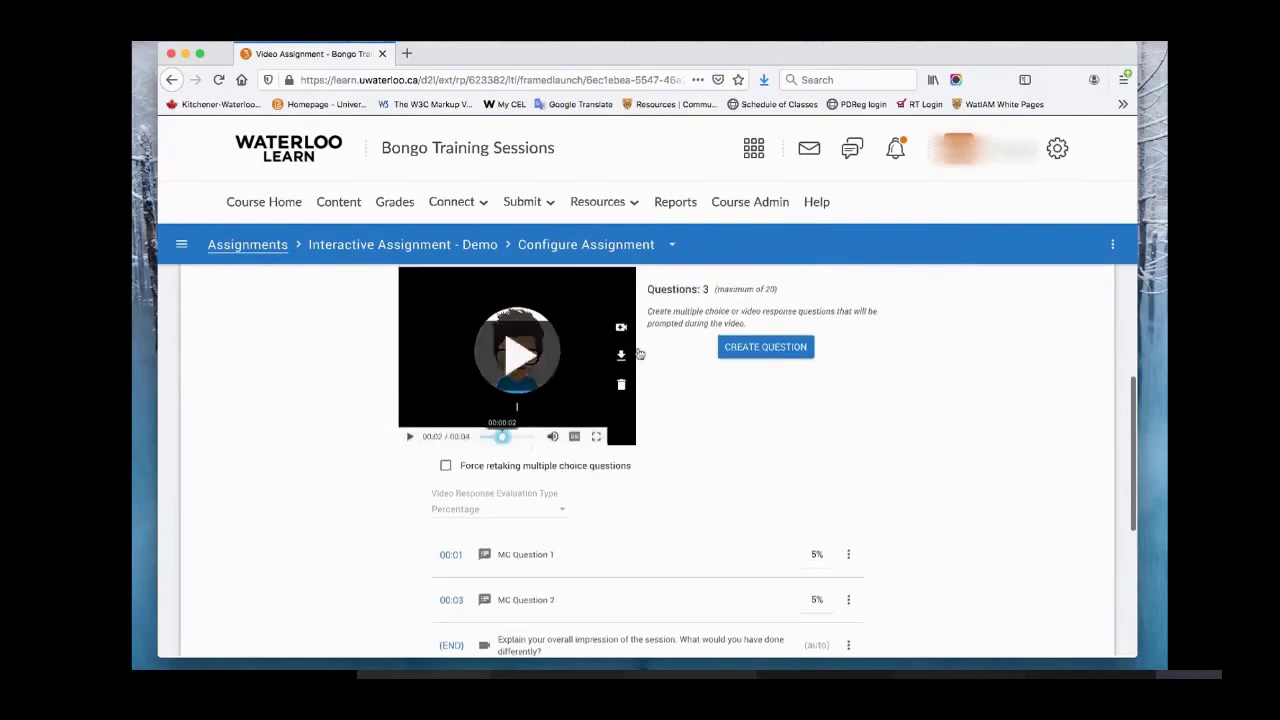
left_click(772, 350)
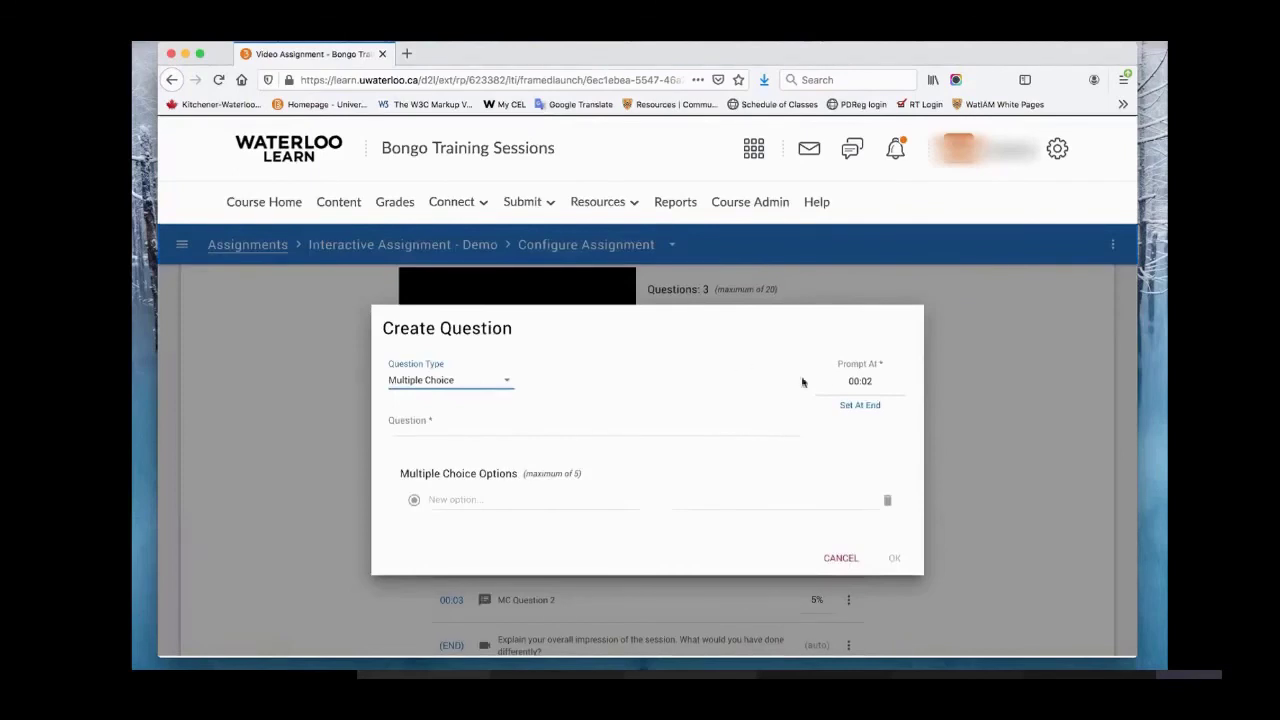
Step: Keep the new question as Multiple Choice prompted at 00:02 and enter "Answer question" as its text
left_click(888, 381)
left_click(888, 381)
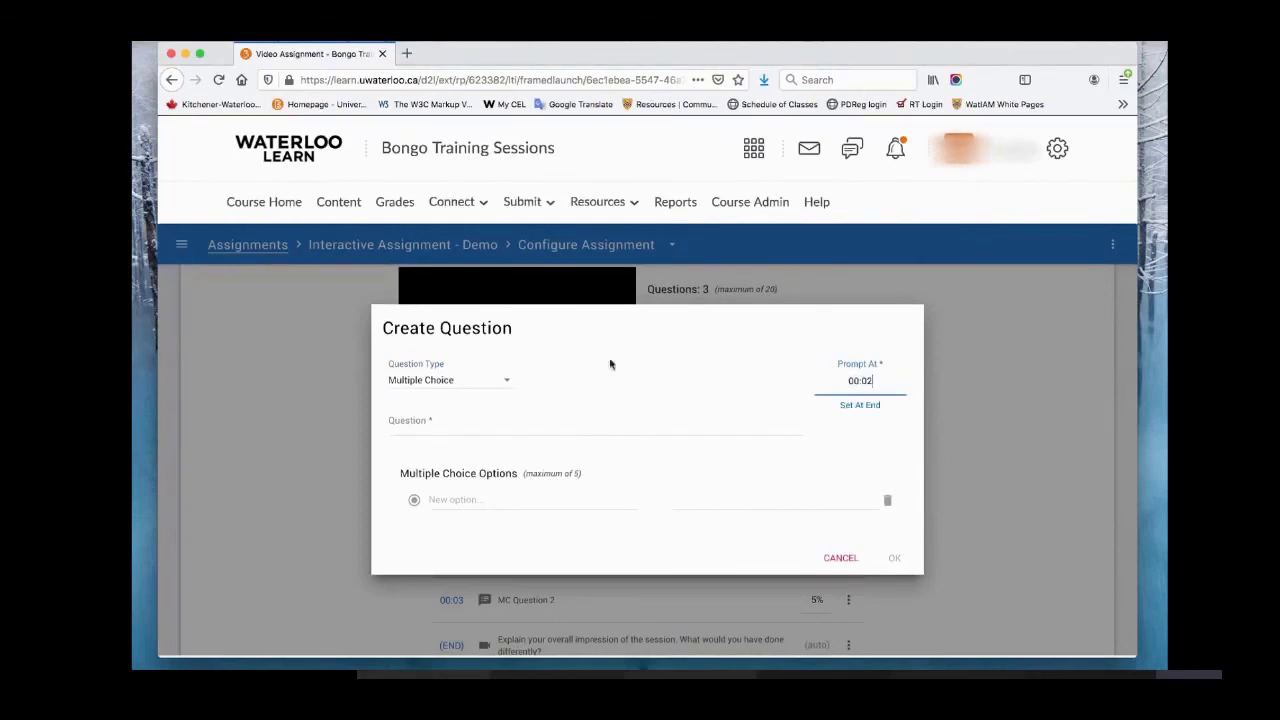
left_click(501, 380)
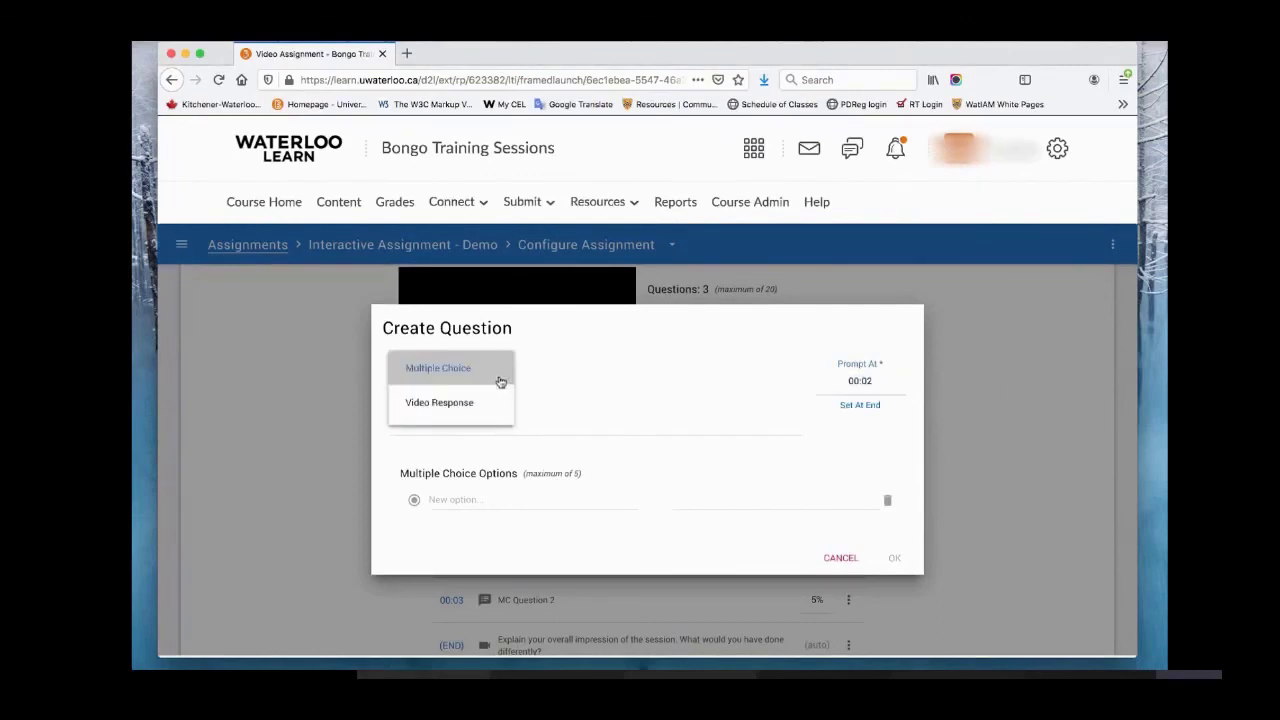
left_click(573, 362)
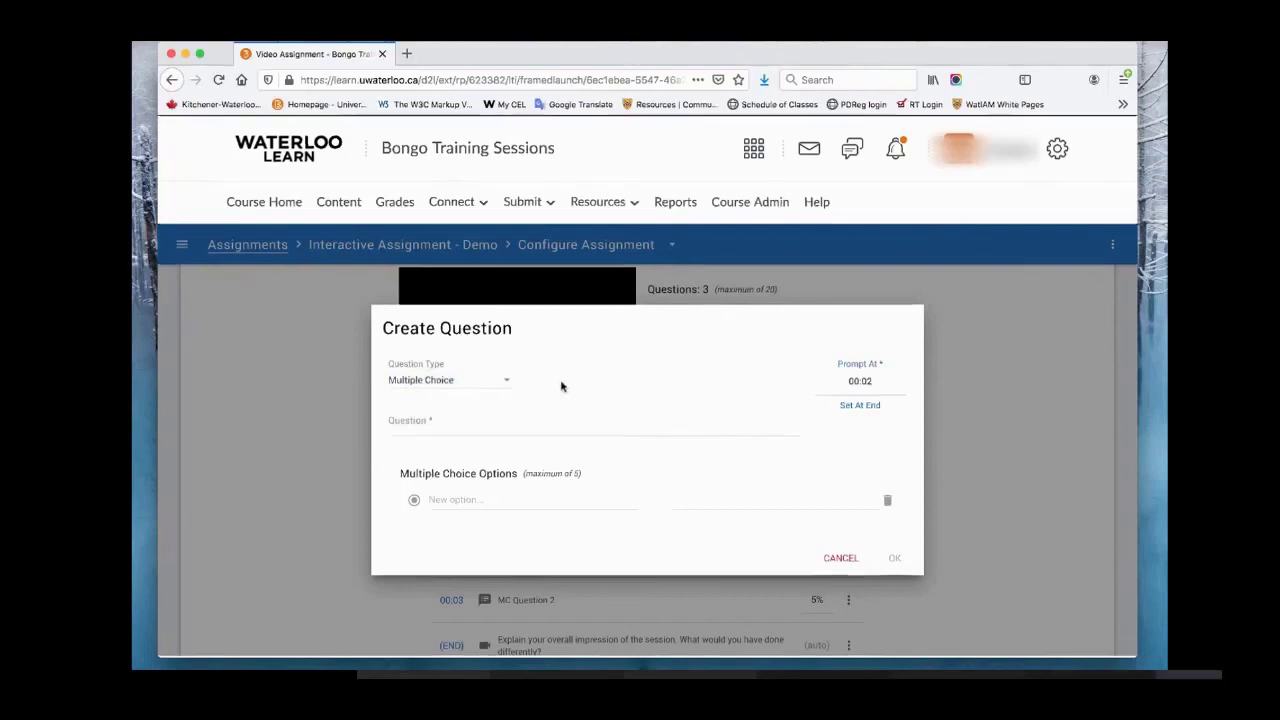
left_click(471, 416)
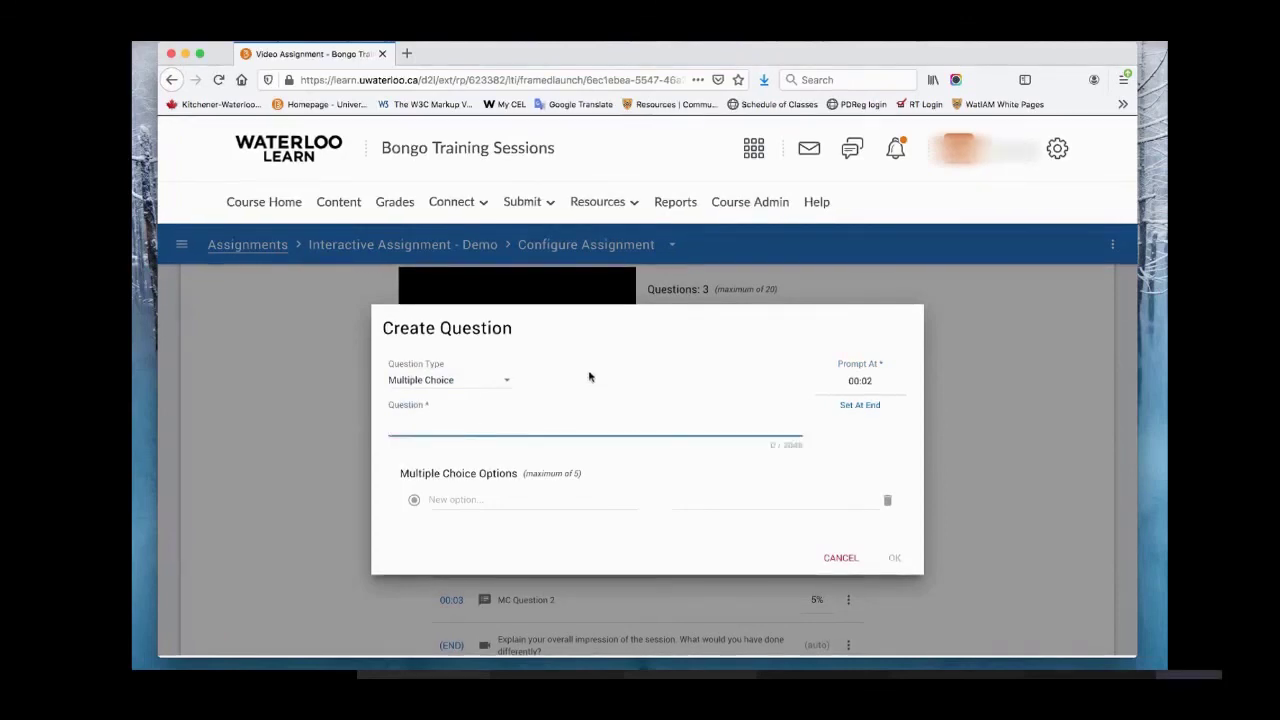
type("Answer question")
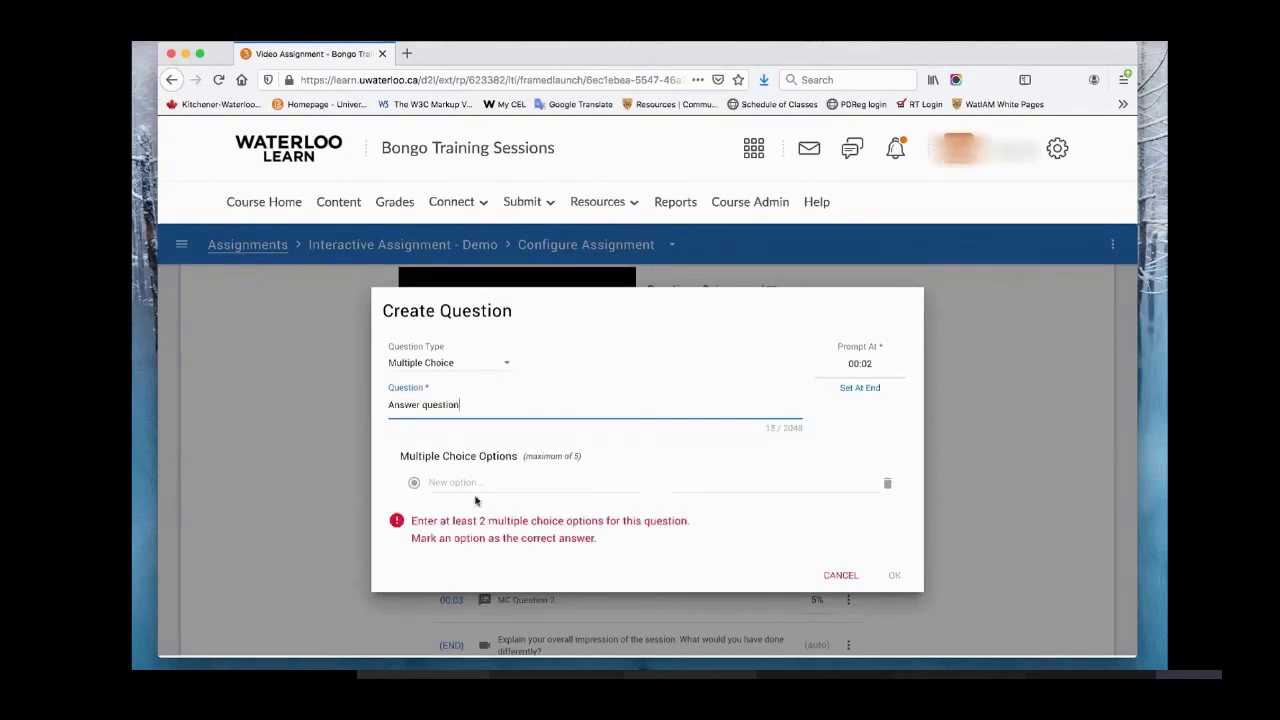
Step: Add A, B and C as the question's multiple choice options
left_click(474, 482)
type("A")
left_click(488, 511)
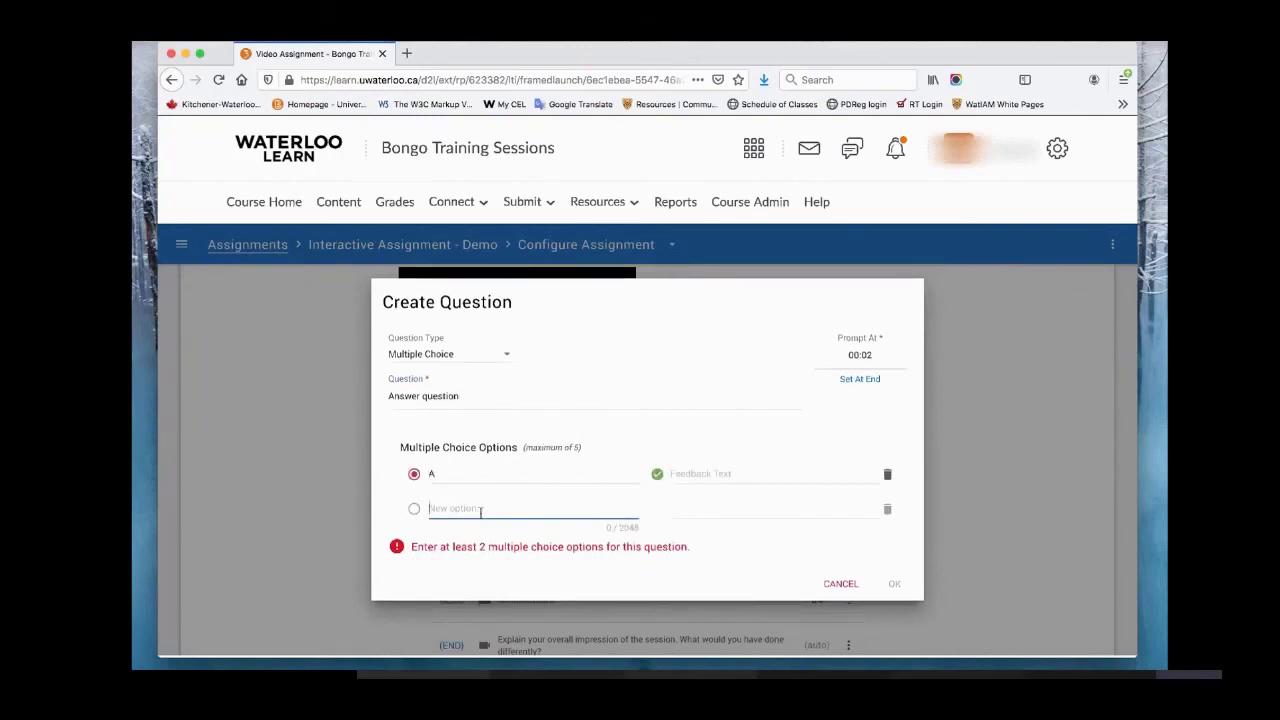
type("B")
left_click(460, 531)
type("C")
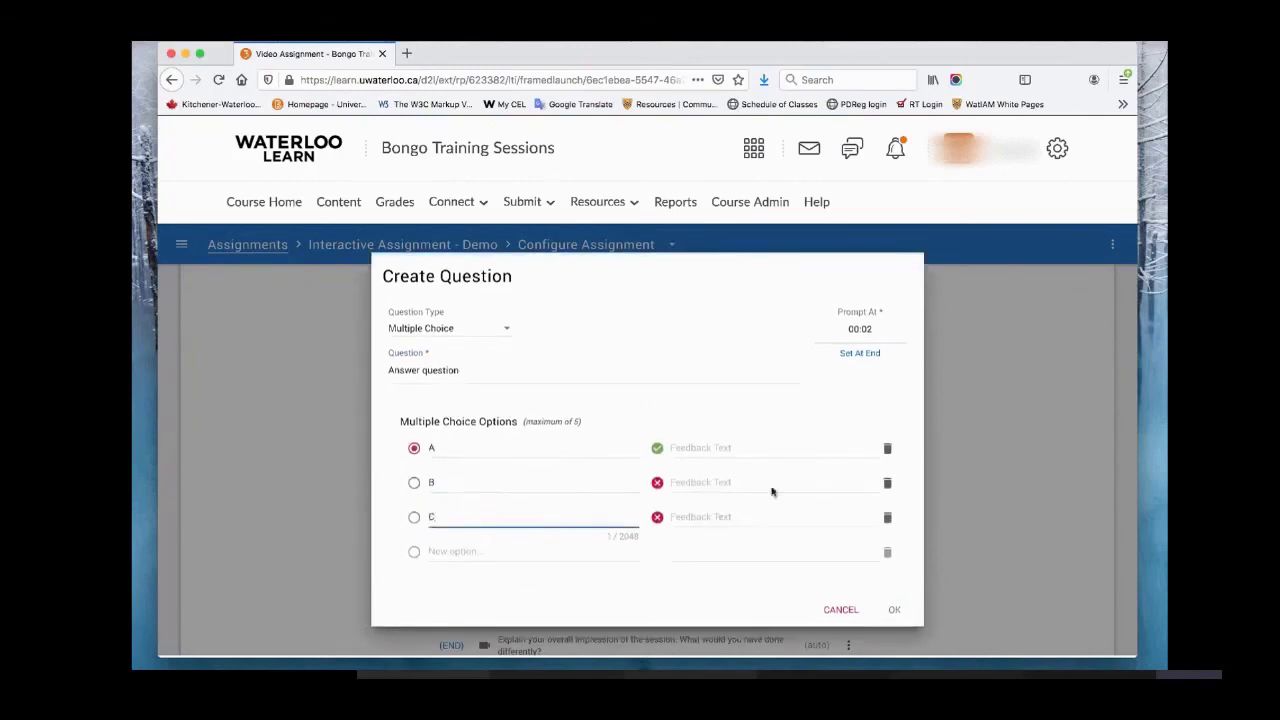
Step: Mark option B as the correct answer, leave the feedback texts empty and confirm the new question
left_click(713, 456)
left_click(707, 481)
left_click(414, 484)
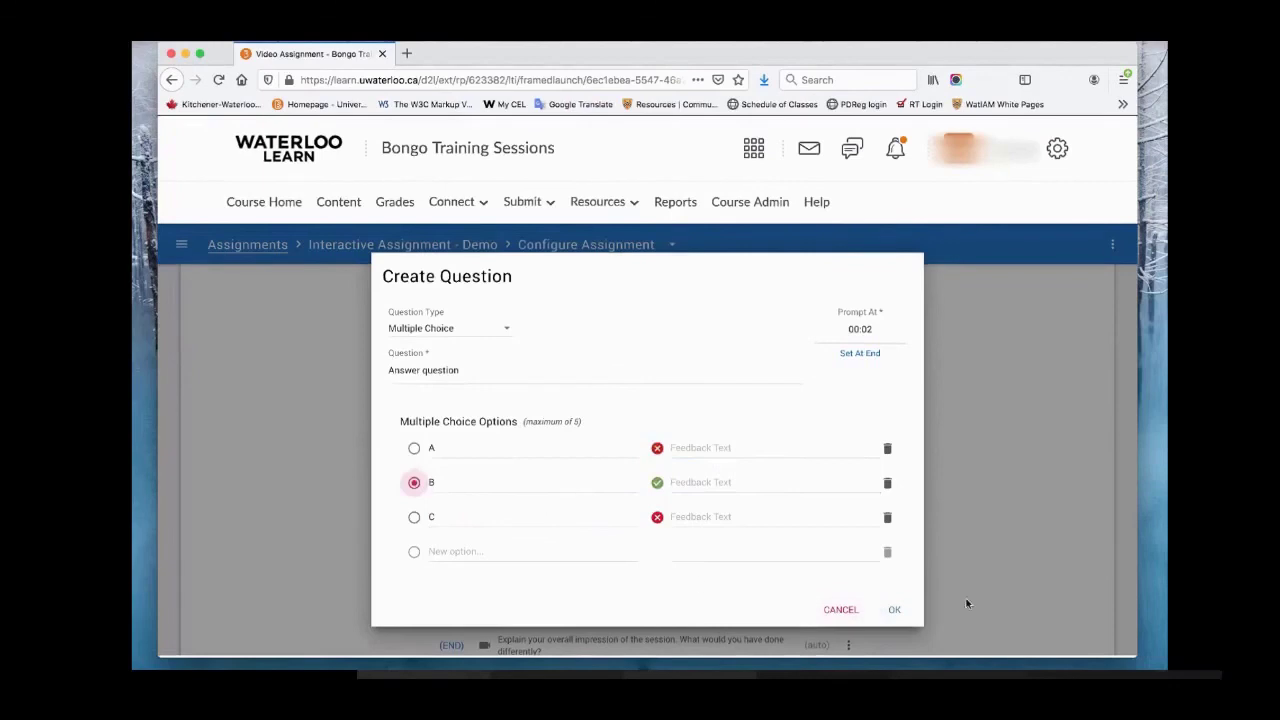
left_click(894, 613)
Step: Set the score weight of the "Answer question" item to 5% and check the score weight summary
scroll(931, 525, "down", 3)
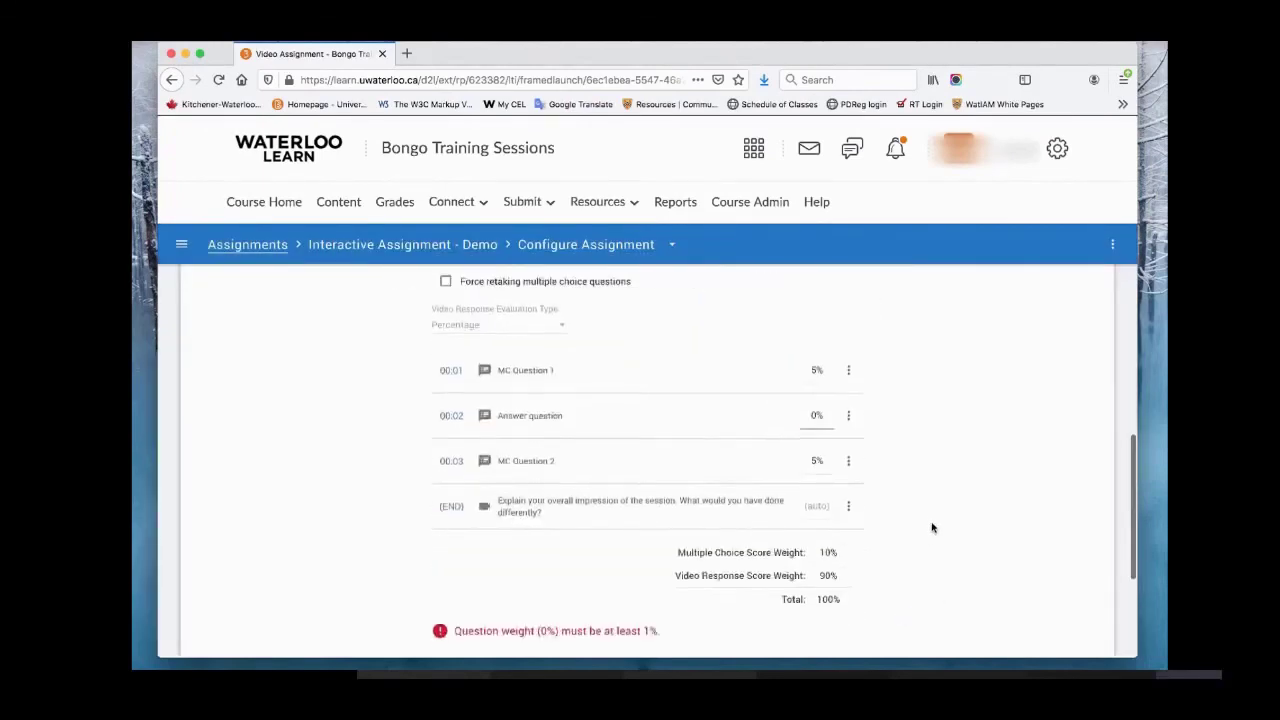
left_click(819, 420)
left_click(817, 415)
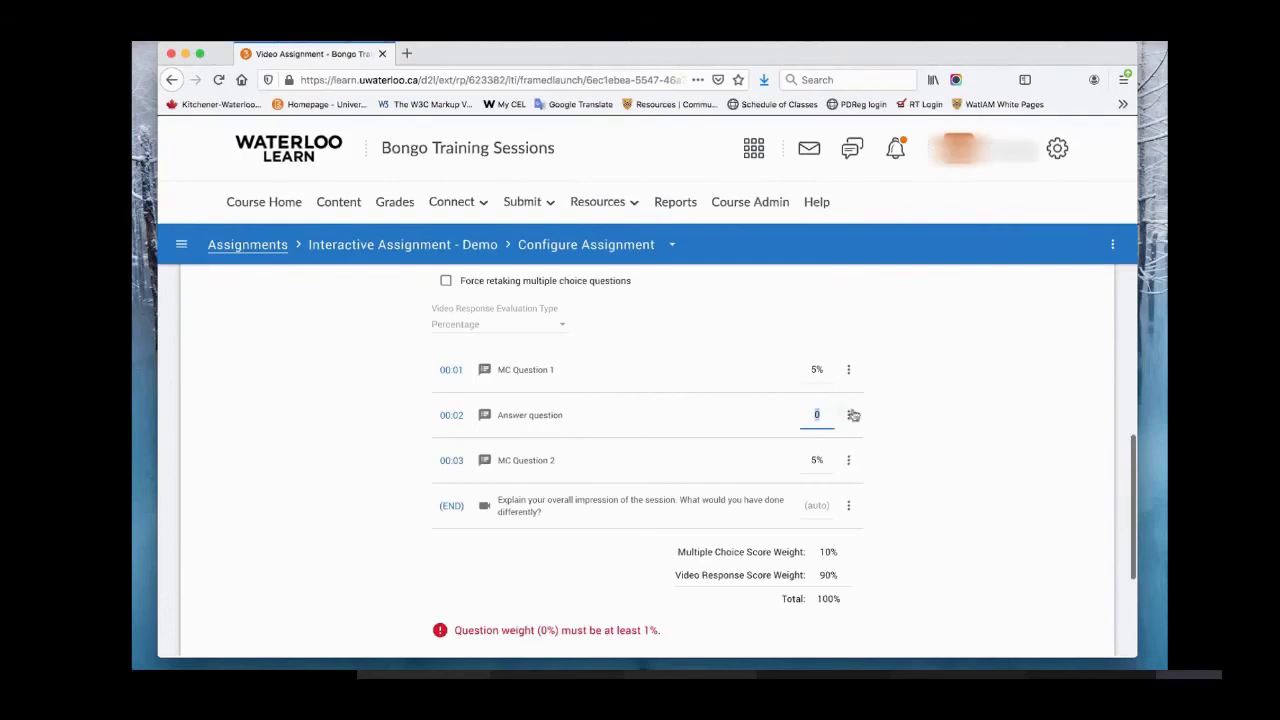
type("5")
left_click(912, 401)
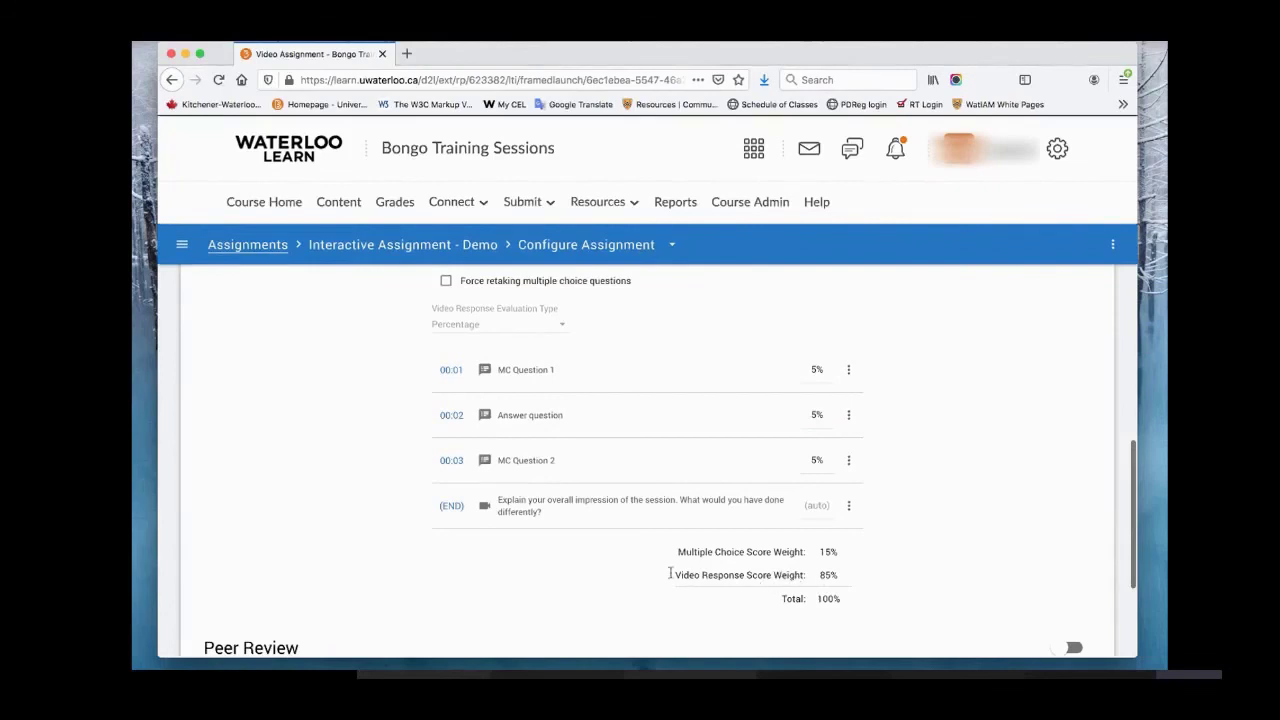
double_click(835, 574)
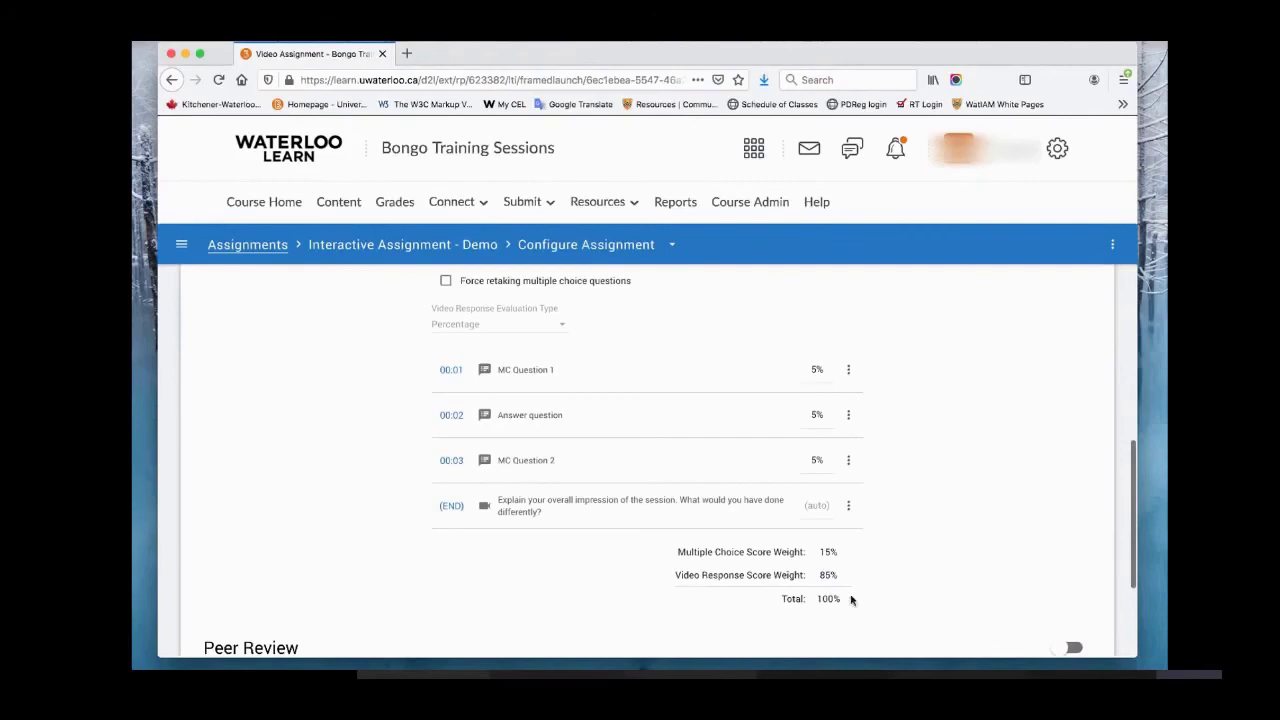
Step: Turn on Peer Review for the interactive assignment and show the advanced settings
scroll(857, 600, "down", 3)
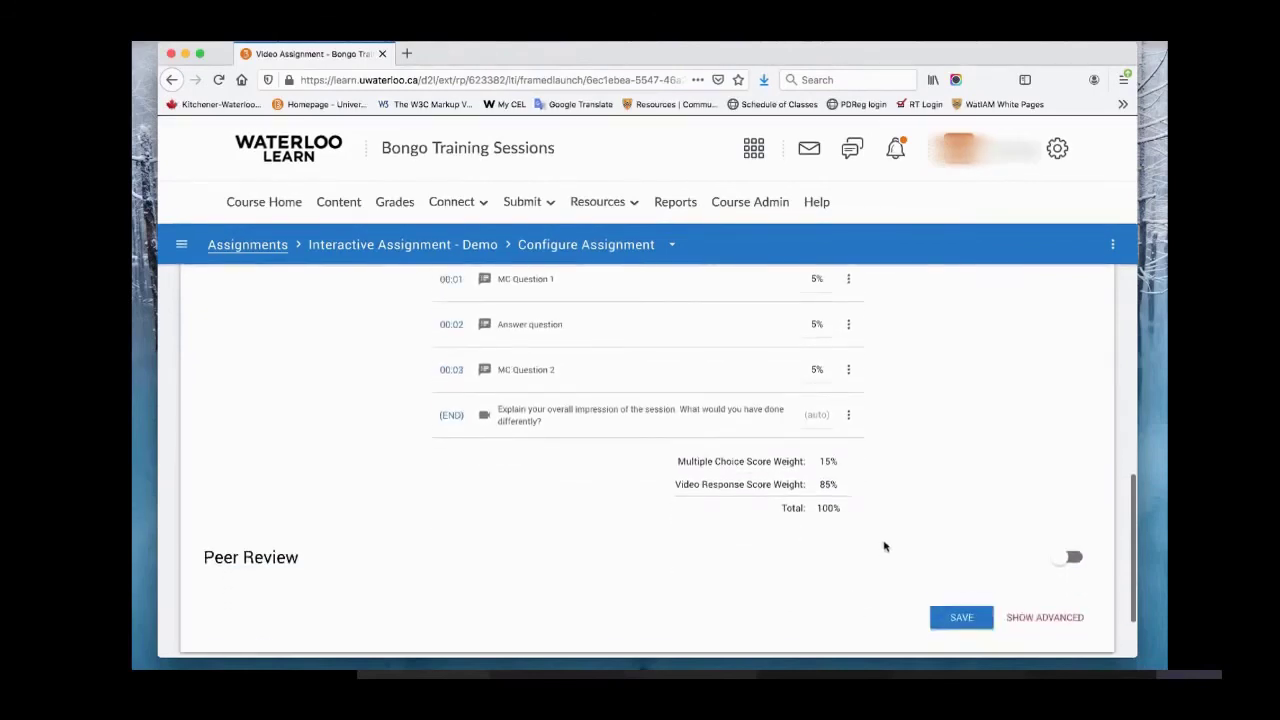
scroll(885, 544, "down", 1)
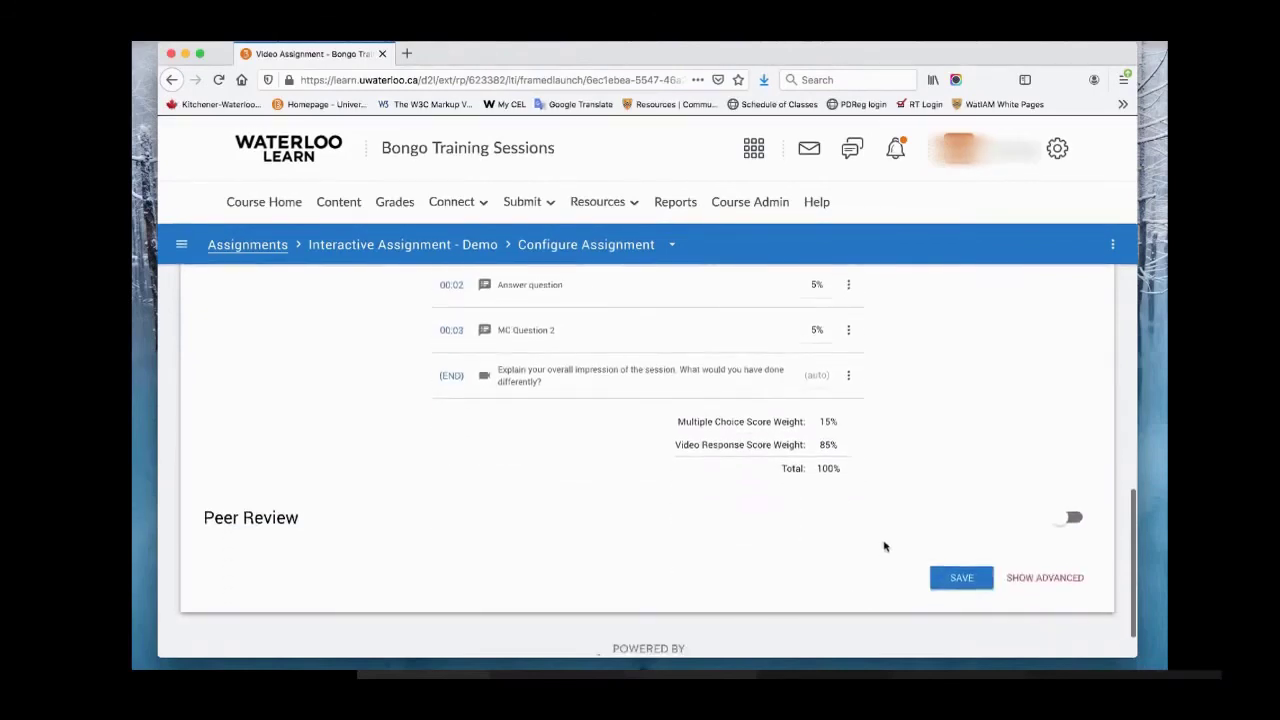
left_click(1074, 518)
scroll(1075, 470, "down", 3)
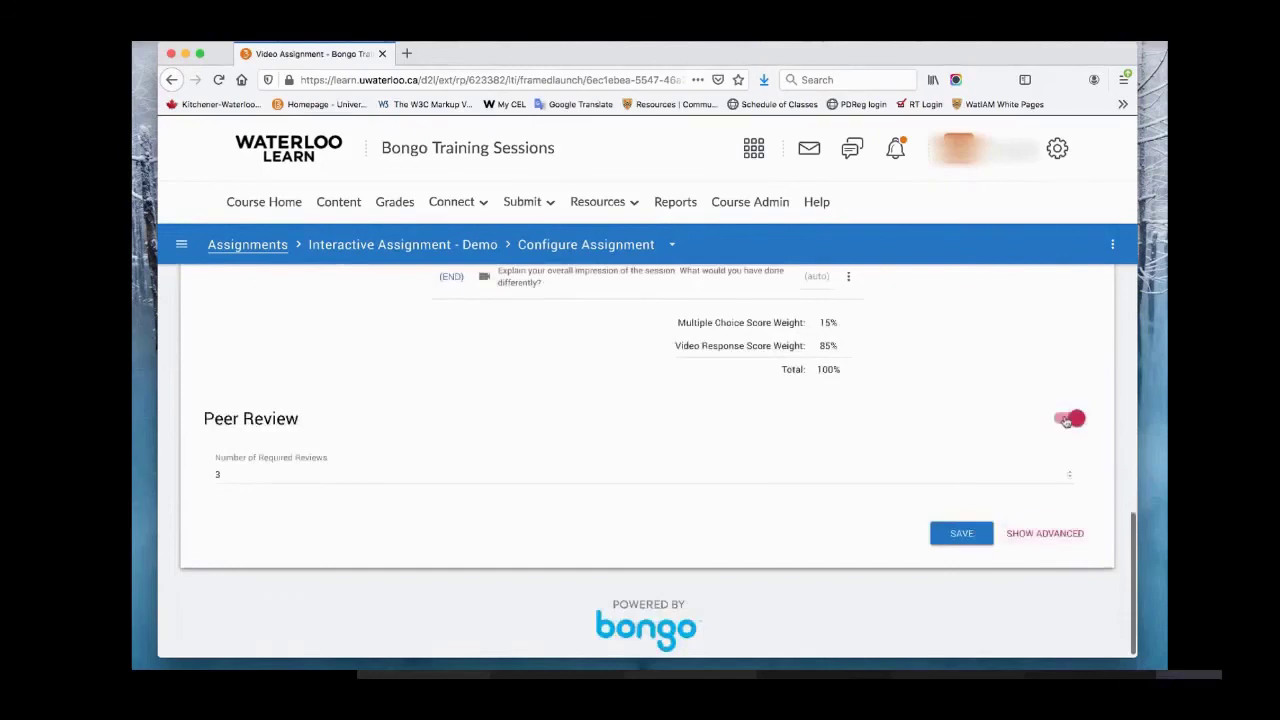
left_click(1050, 533)
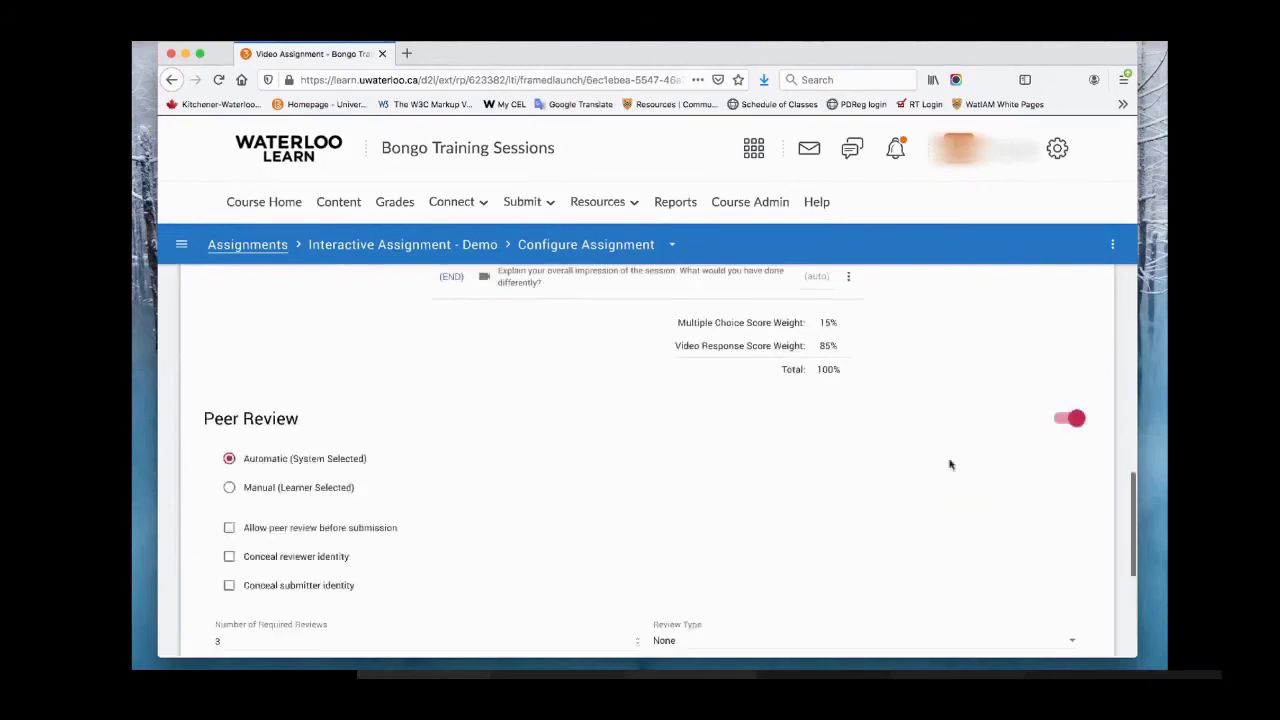
Step: Examine the advanced peer review, self assessment and submission summary options, and recheck the Interactive Video questions and retake option
scroll(982, 466, "down", 5)
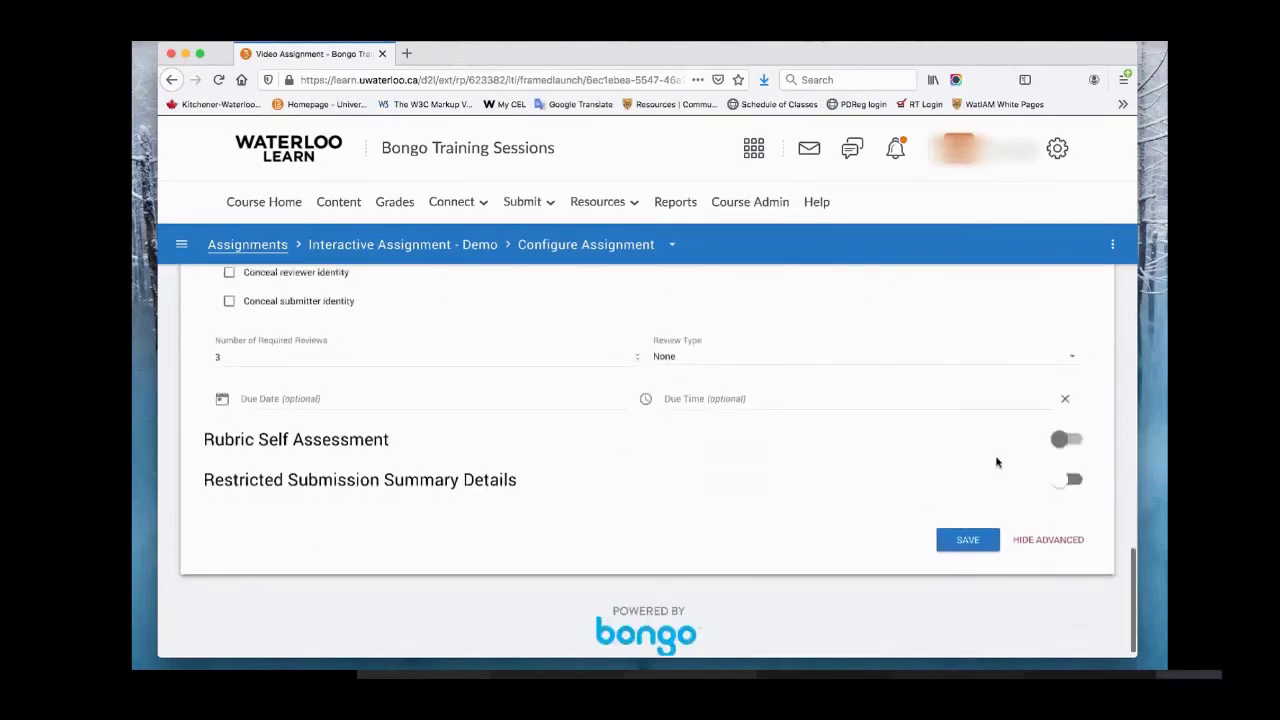
scroll(996, 462, "up", 13)
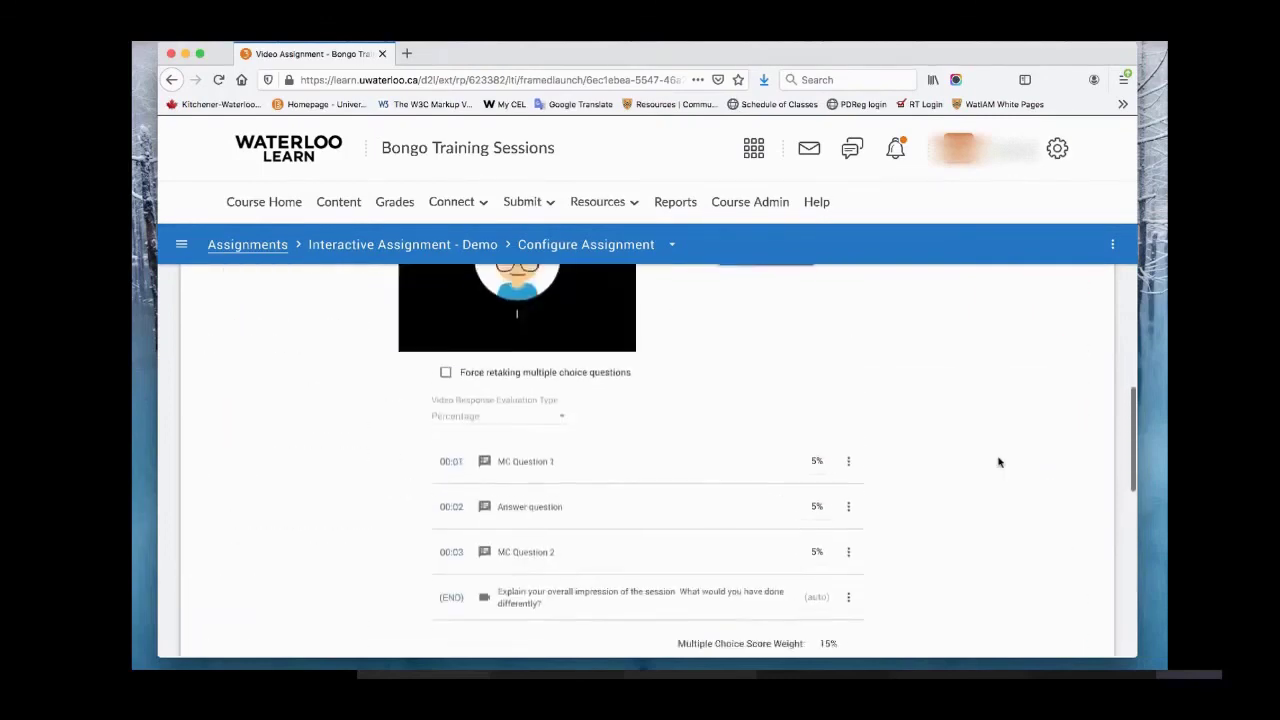
scroll(998, 462, "up", 2)
scroll(1000, 460, "down", 10)
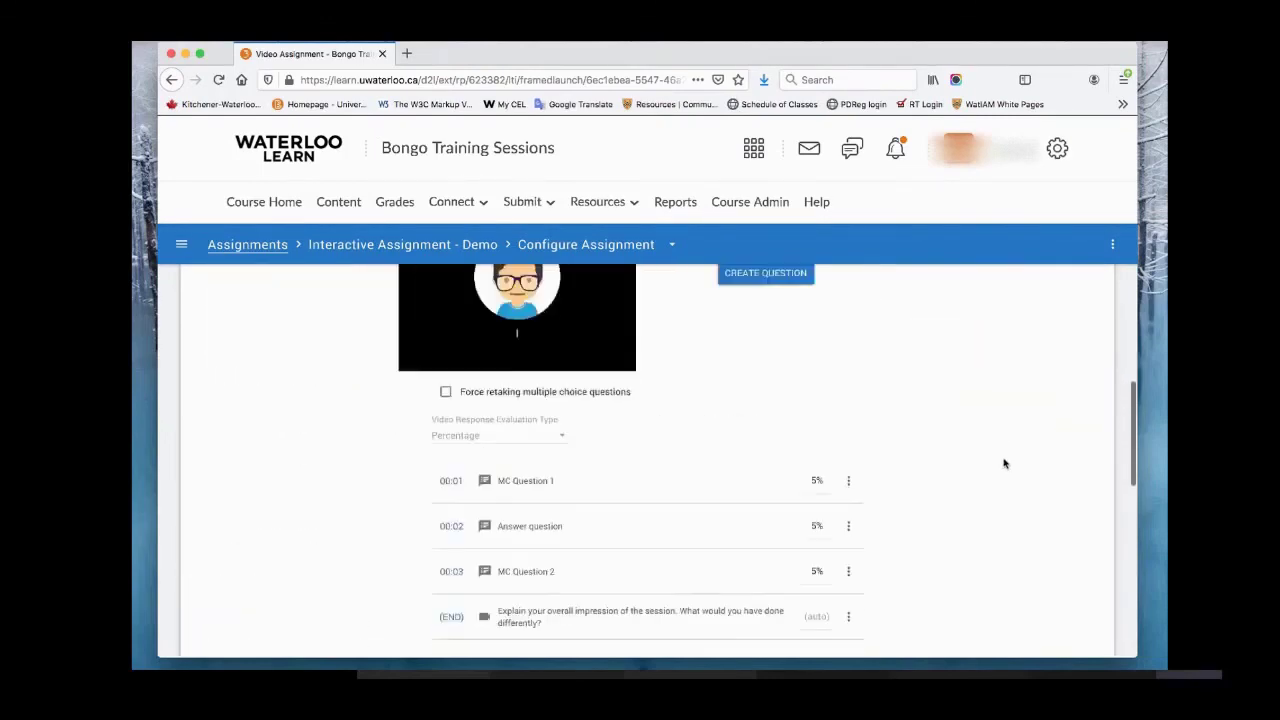
scroll(1004, 463, "down", 6)
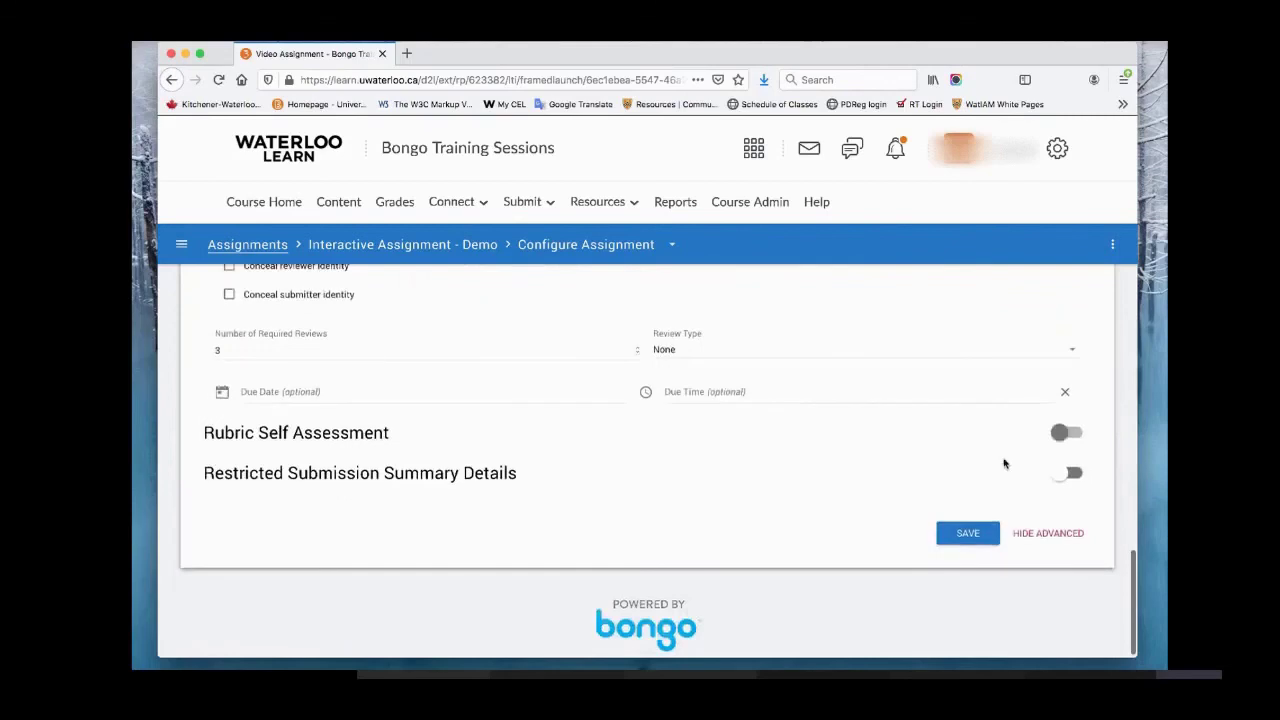
scroll(1000, 463, "up", 12)
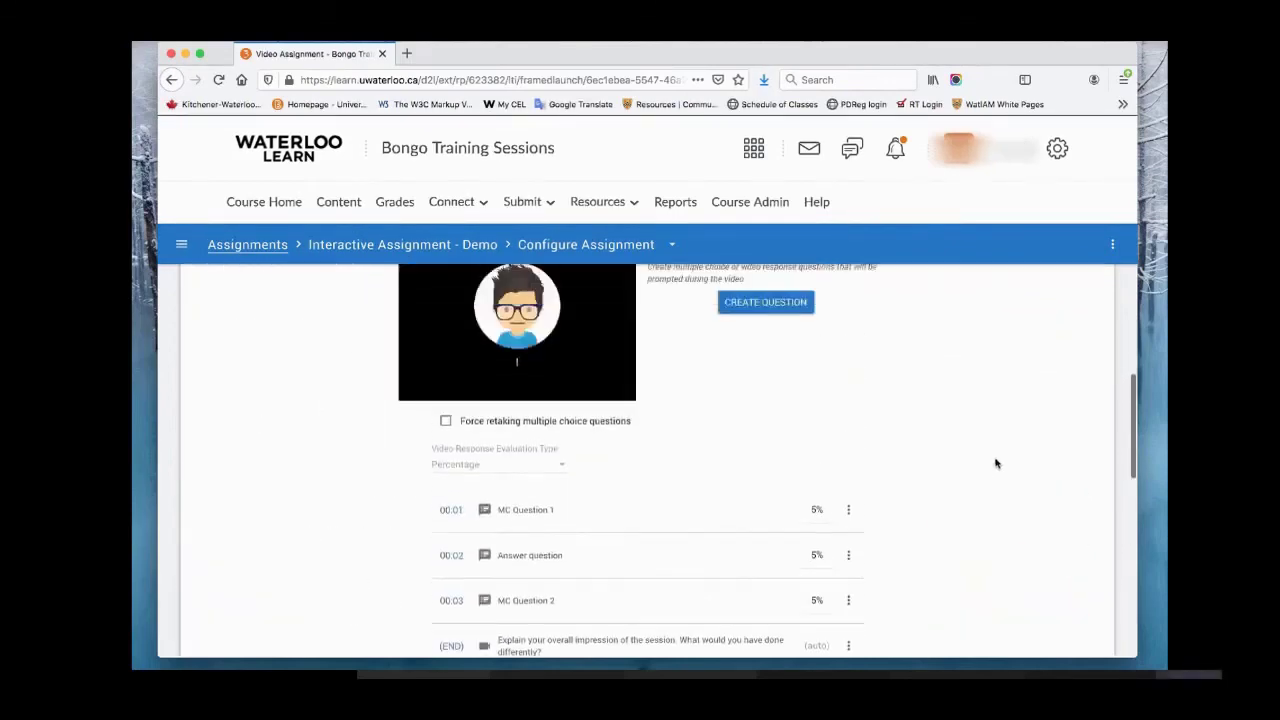
mouse_move(483, 425)
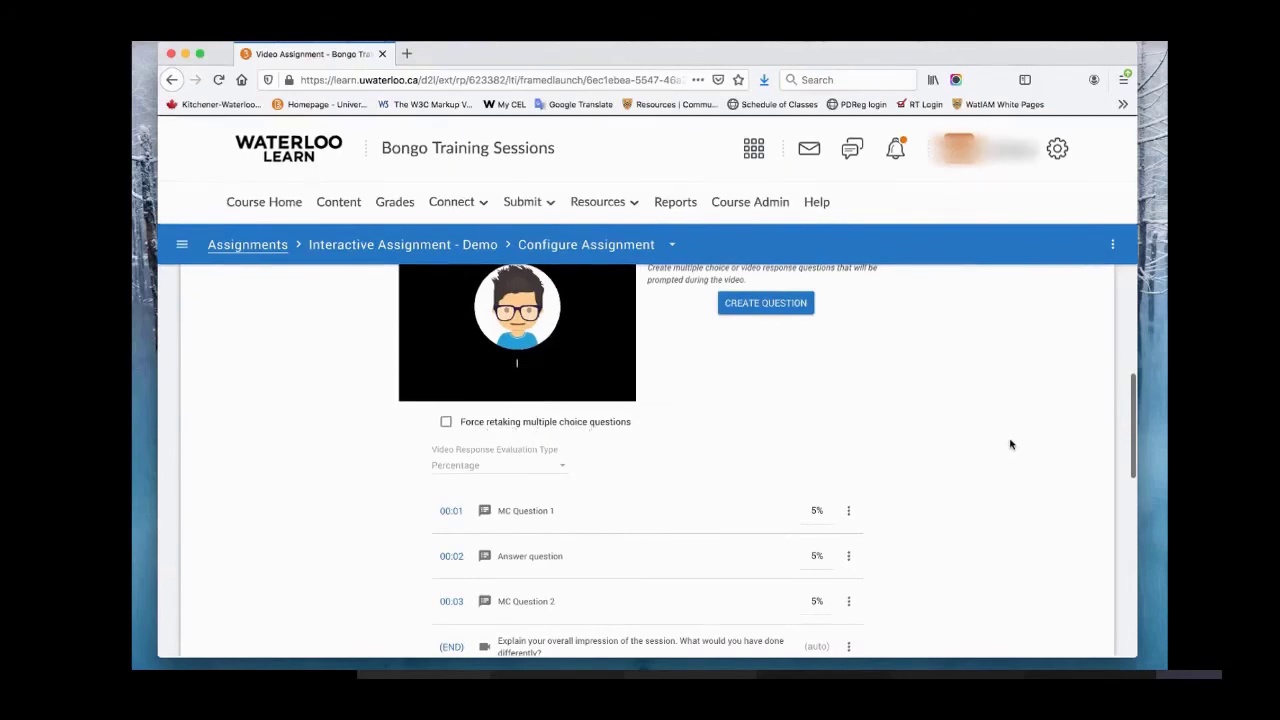
Step: Turn off Peer Review for the interactive assignment and save its configuration
scroll(1002, 405, "down", 15)
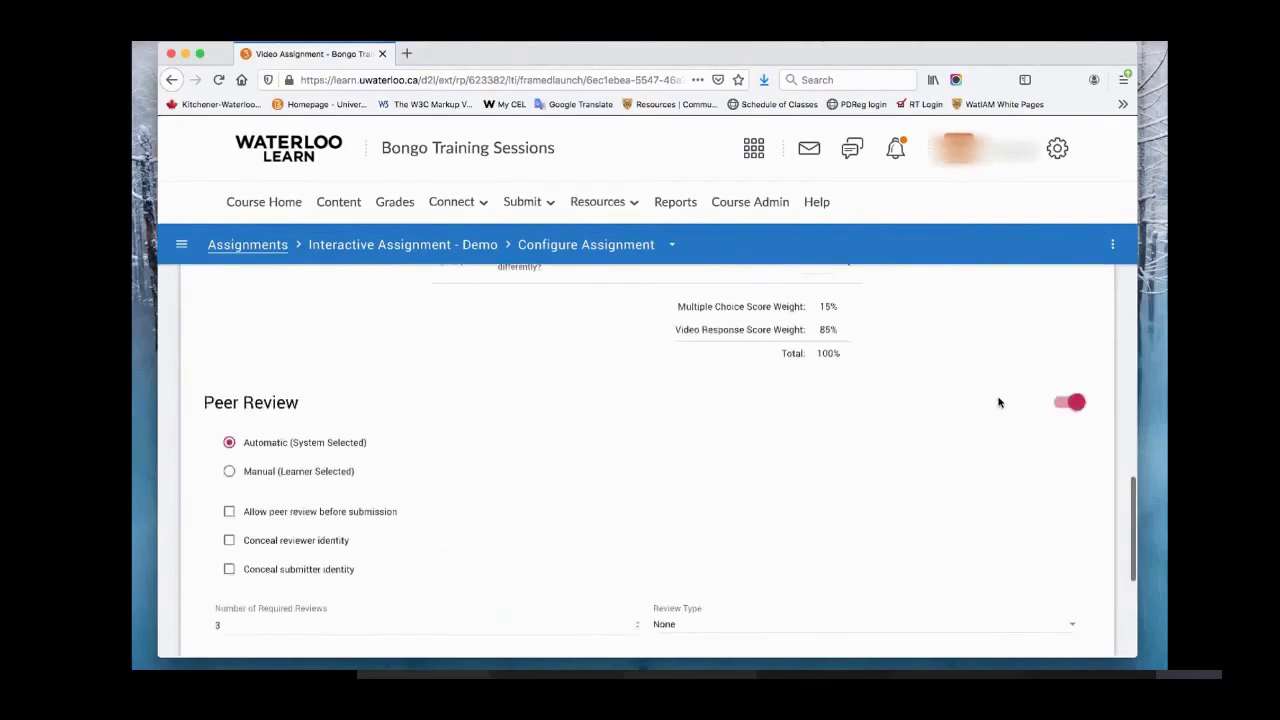
scroll(1000, 403, "up", 3)
left_click(1064, 392)
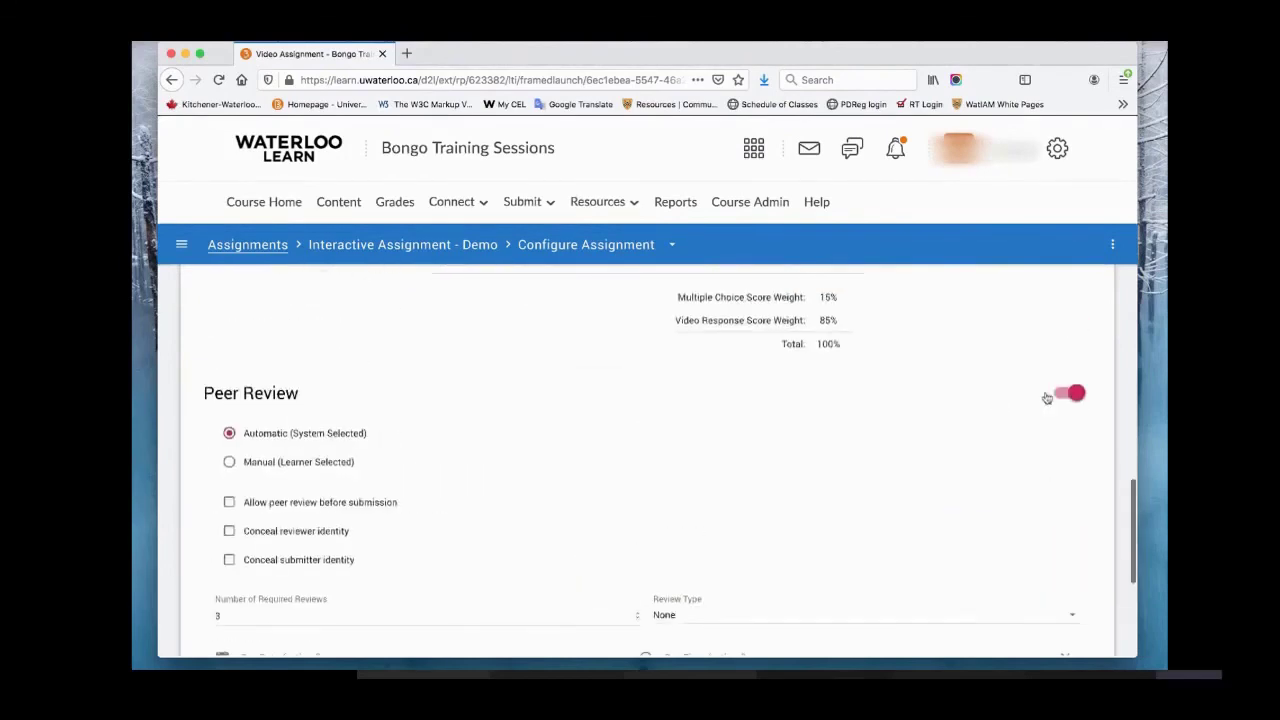
left_click(962, 535)
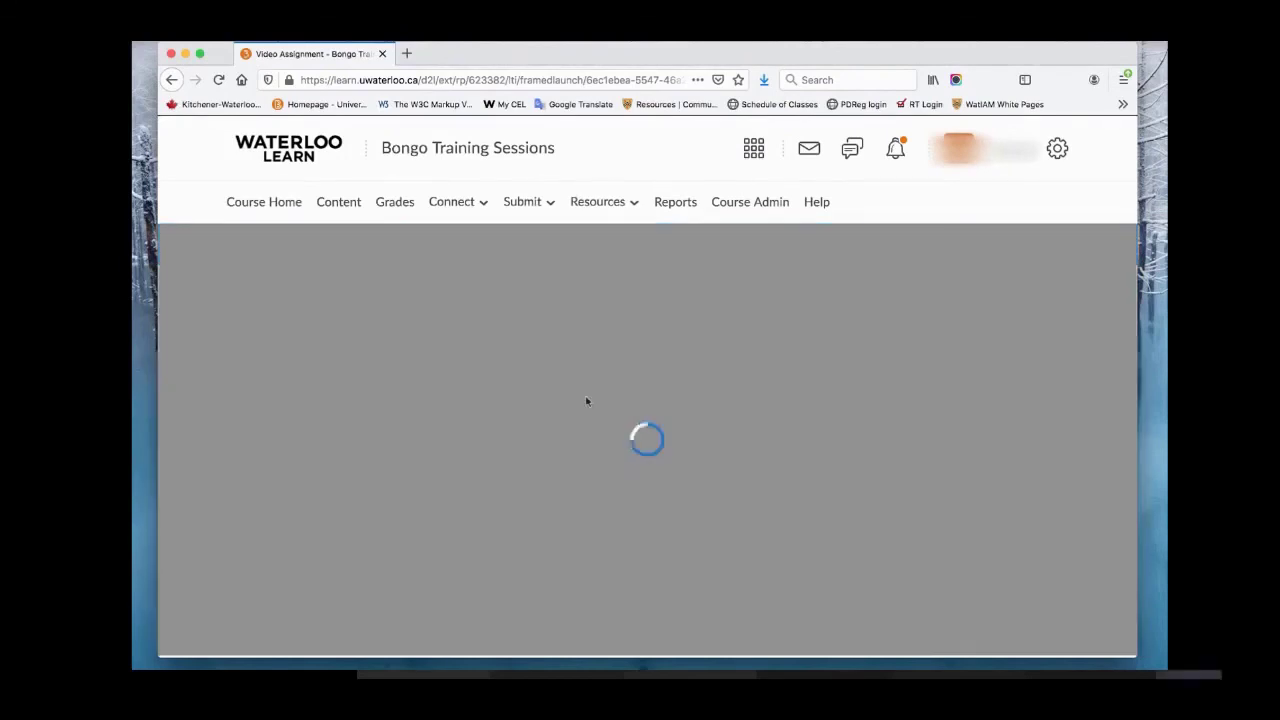